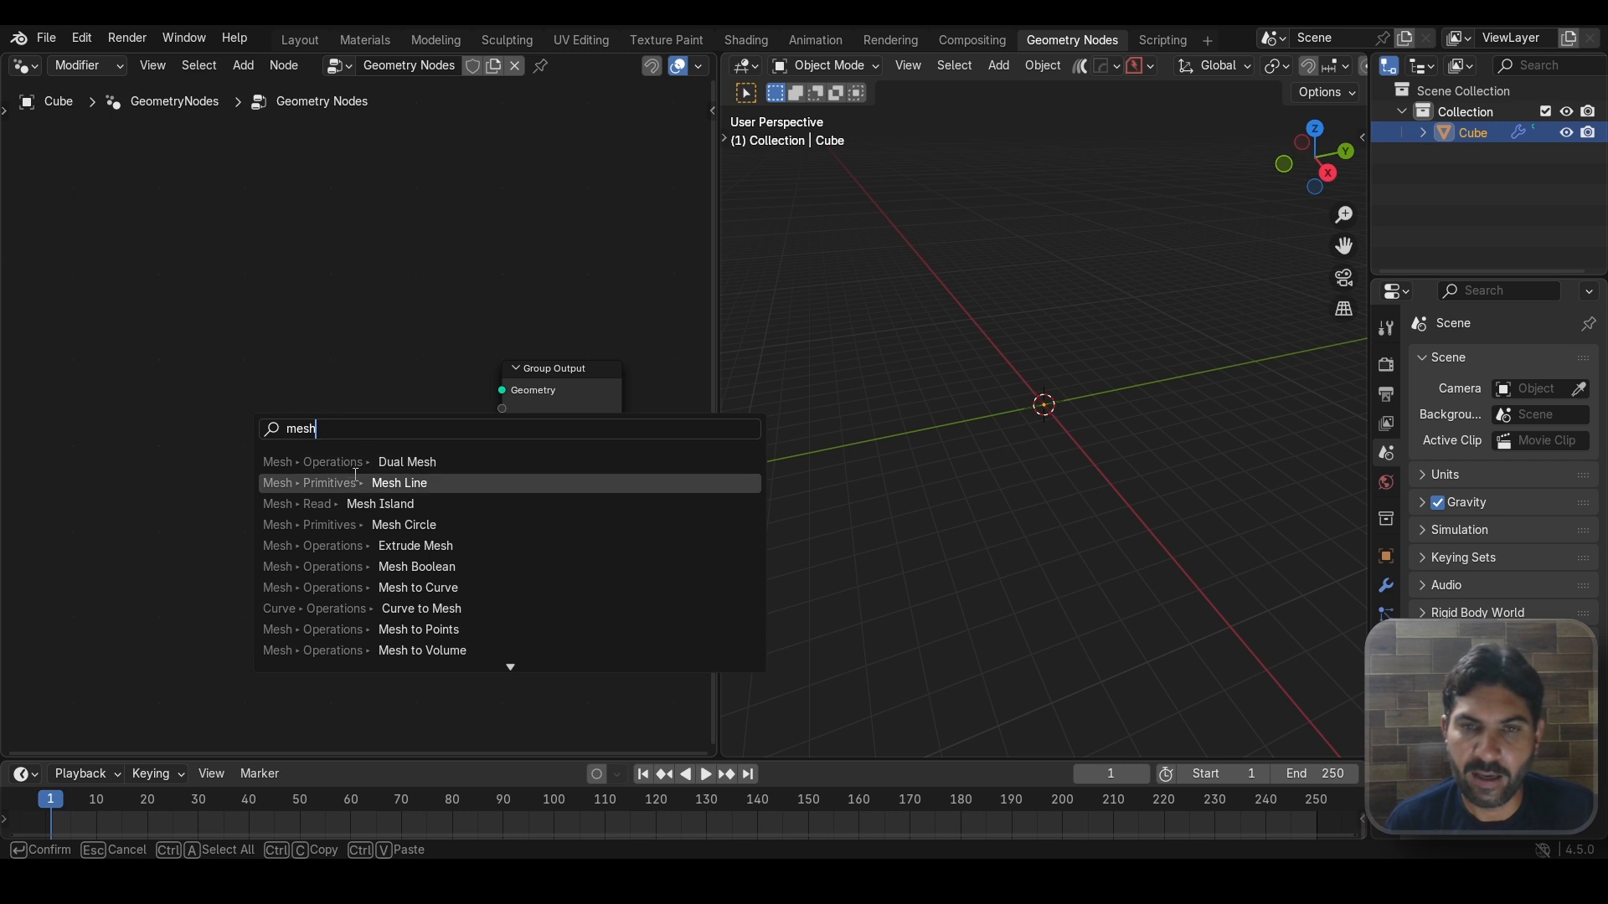
Step: Place the Mesh Line node and connect its mesh output to the Group Output geometry
click(187, 385)
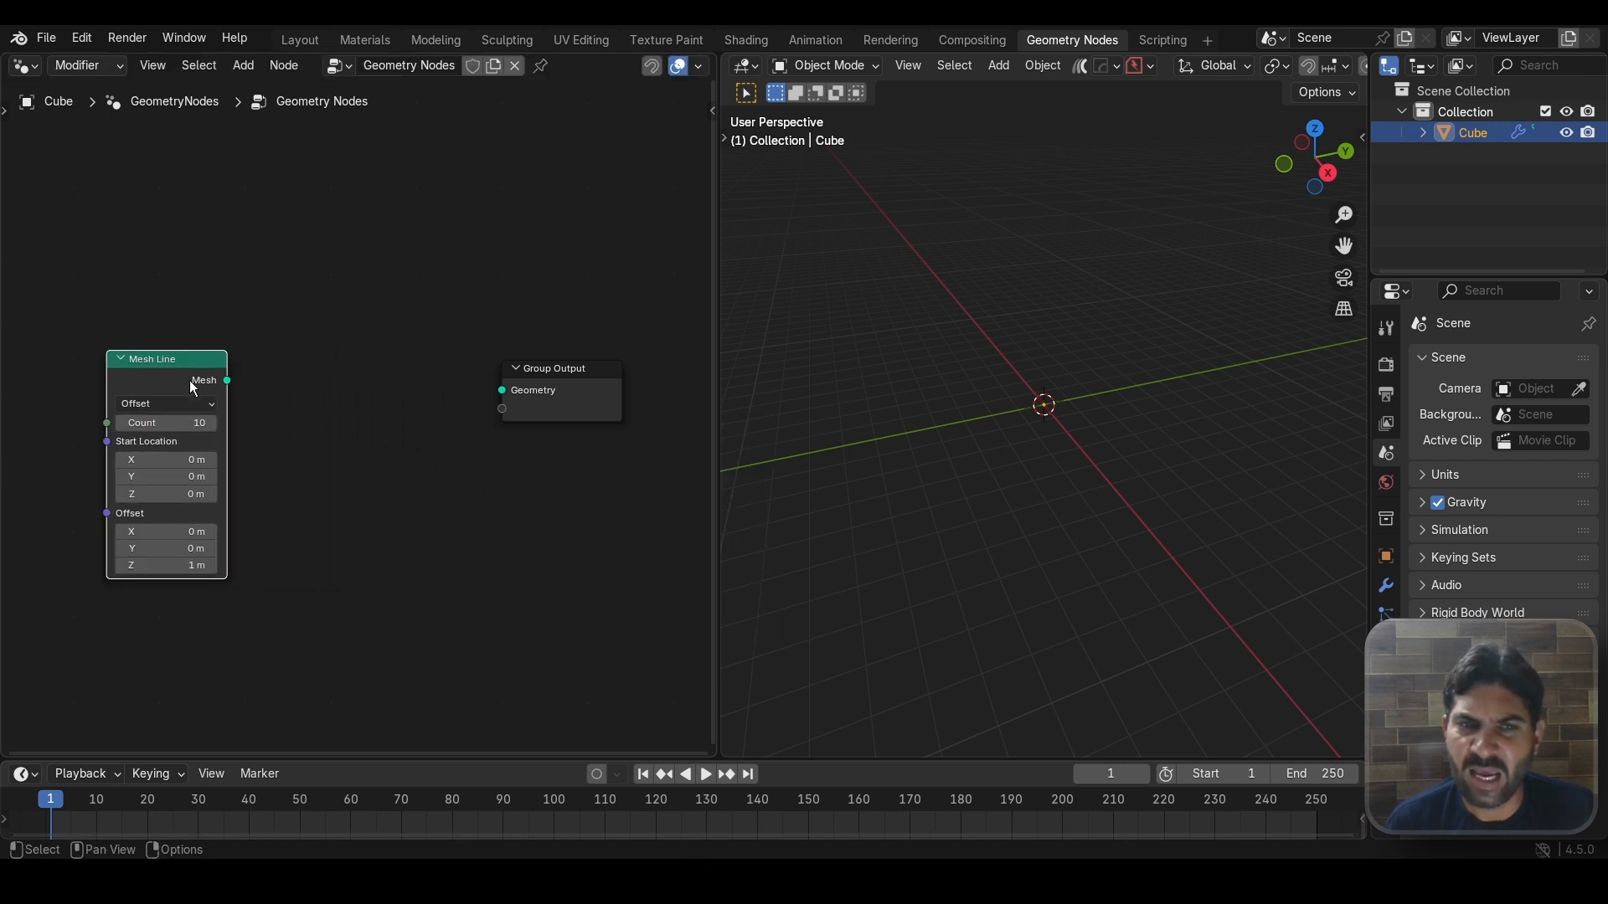
drag(227, 380, 501, 390)
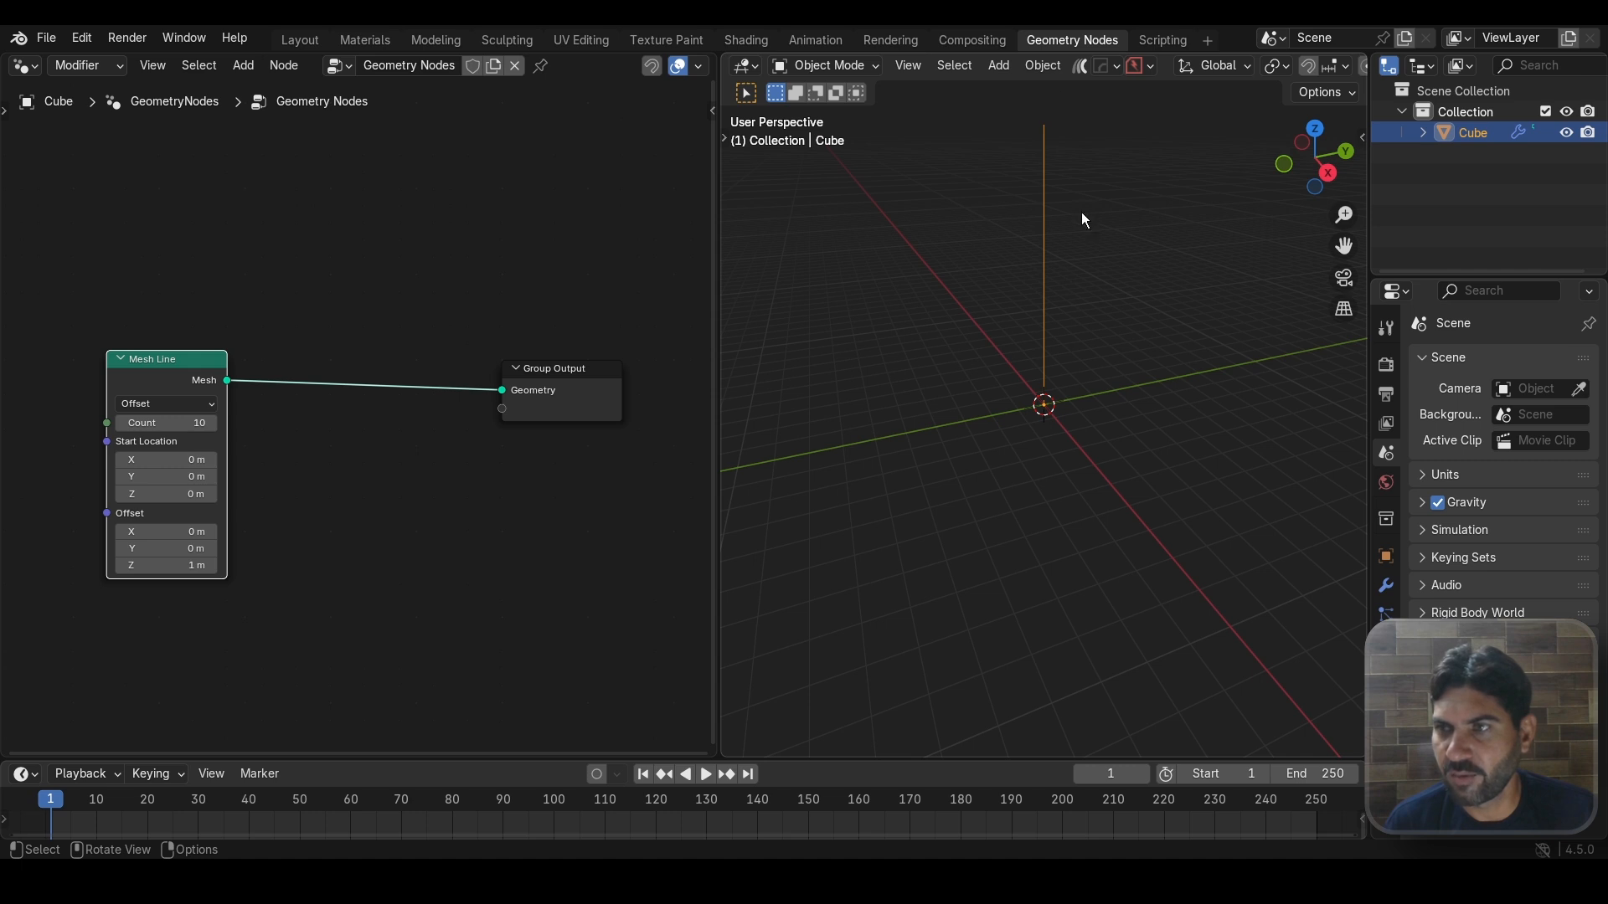
middle_drag(1037, 439, 1036, 556)
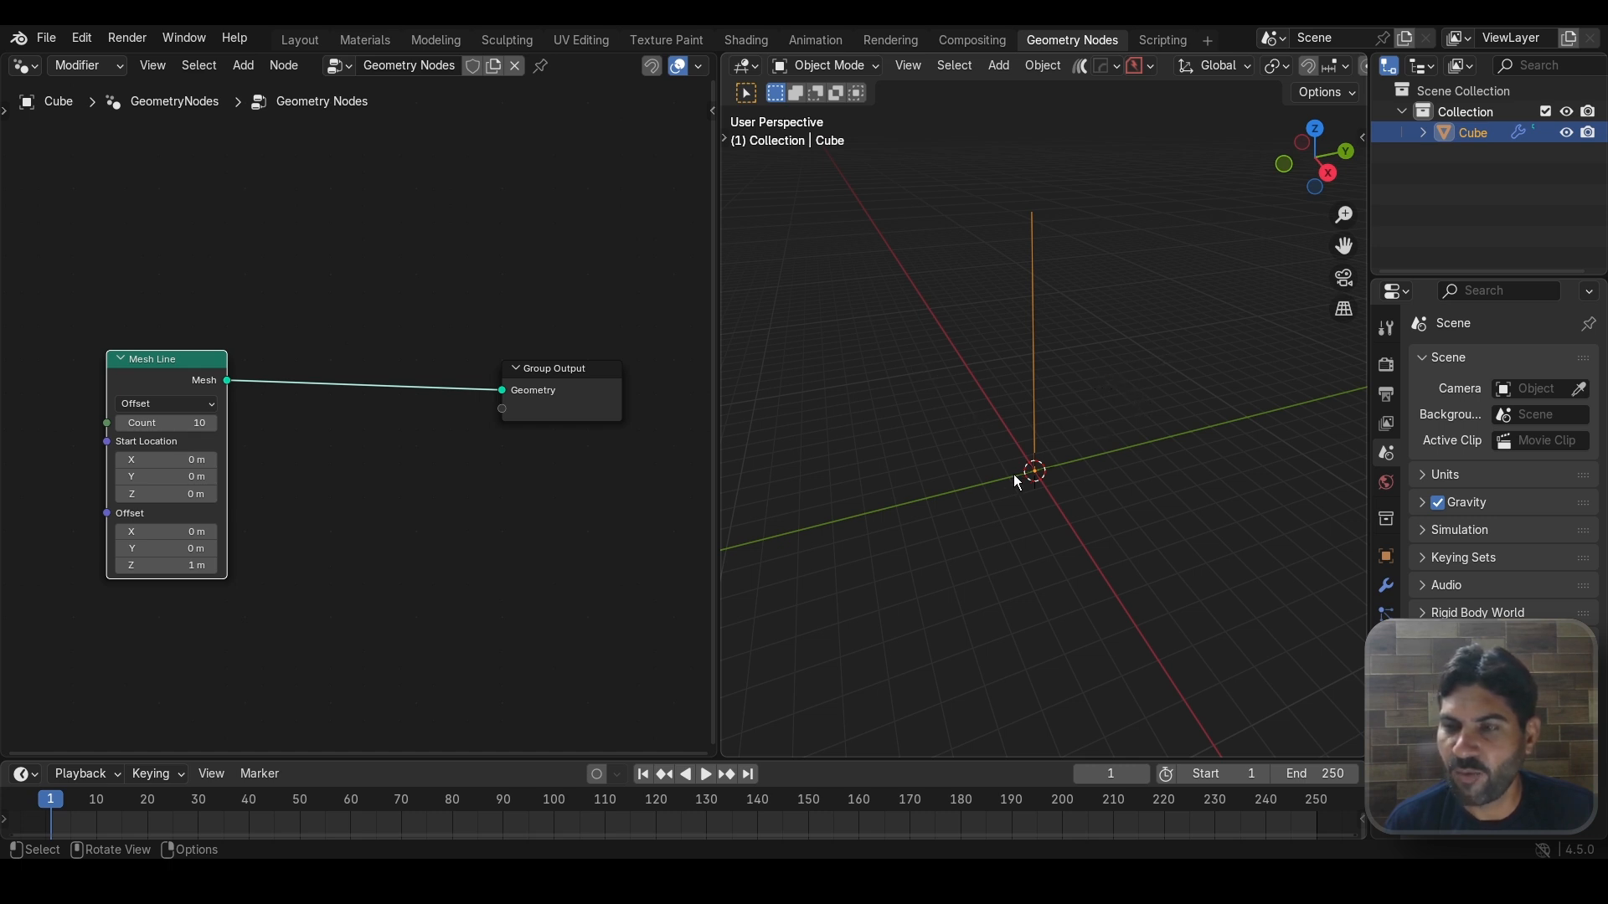
Step: Insert a Transform Geometry node on the link between the Mesh Line and Group Output nodes
key(shift+a)
mouse_move(377, 514)
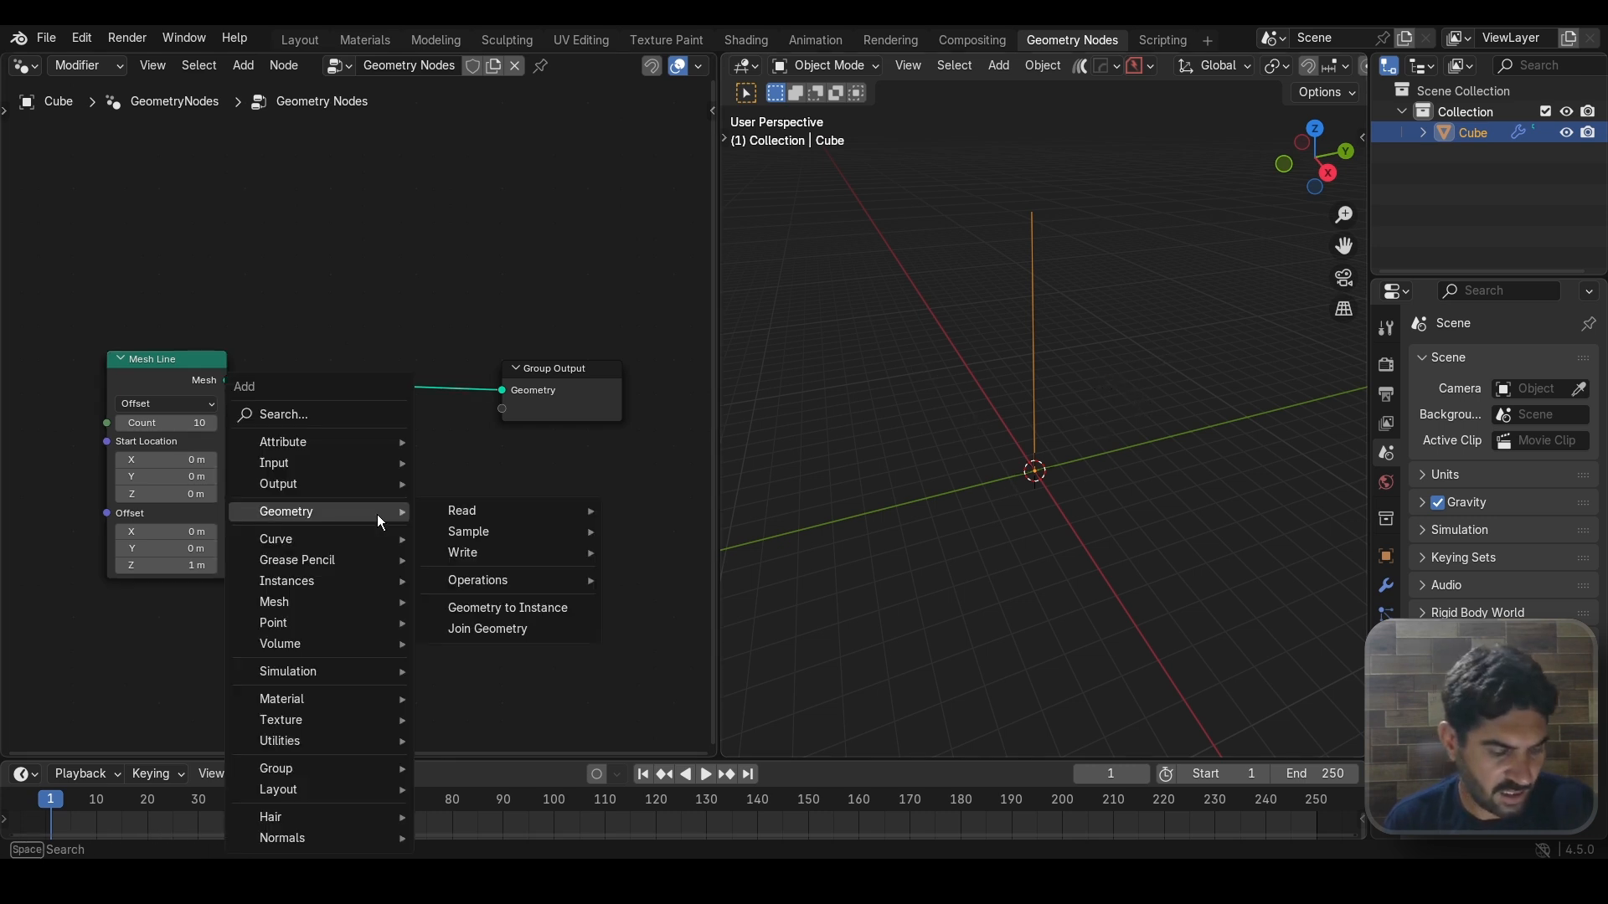
text(tra)
click(555, 557)
click(302, 338)
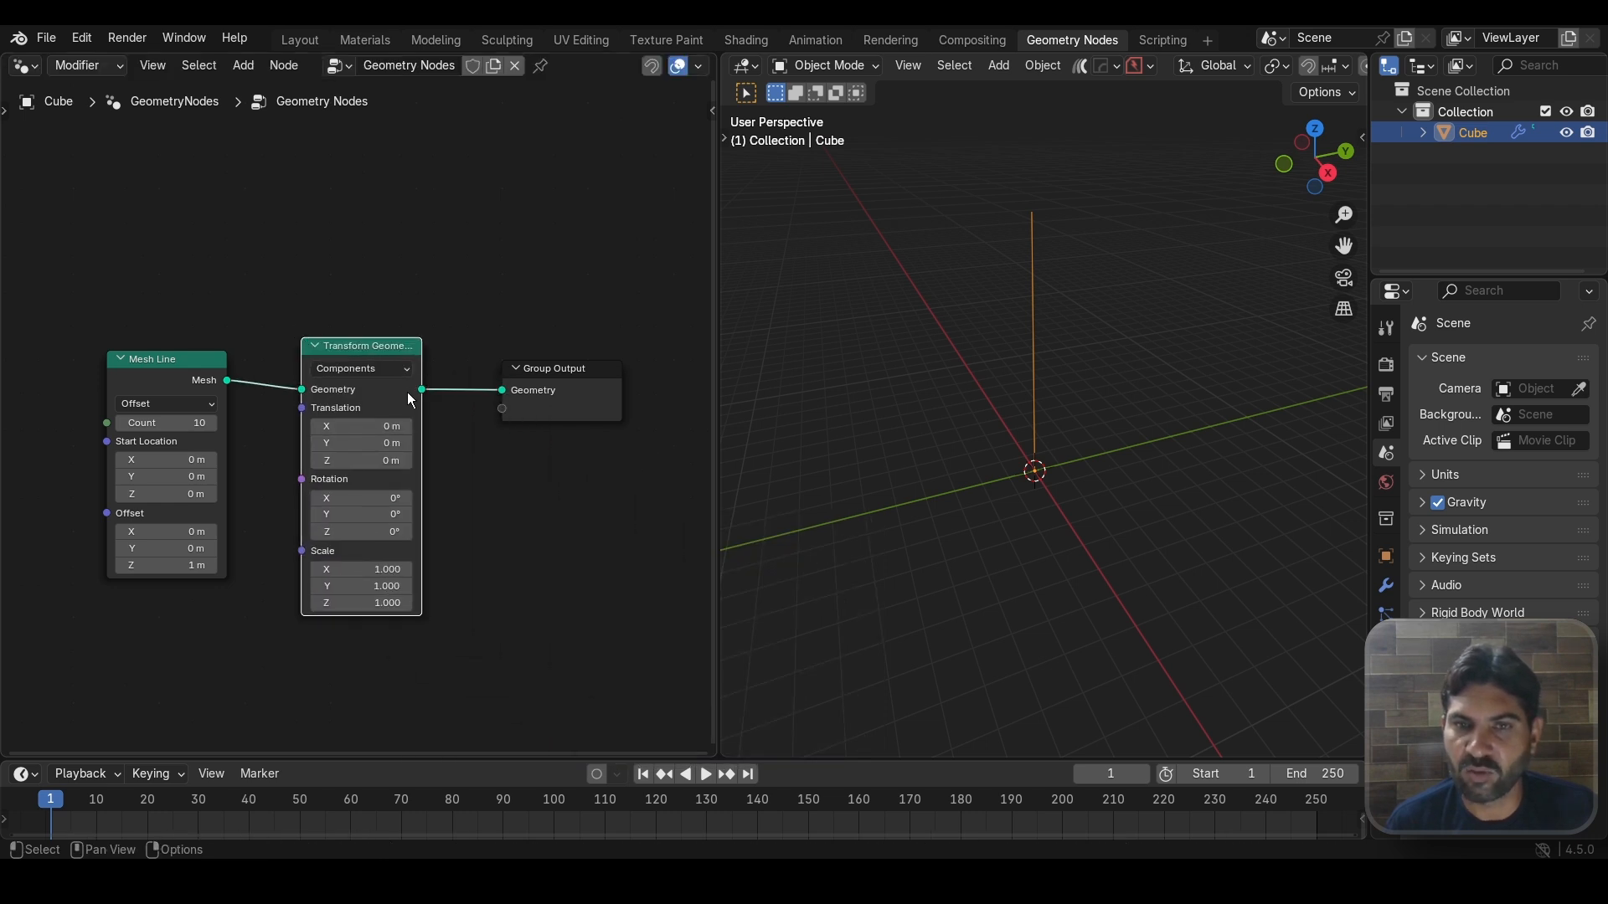
Step: Set the Transform Geometry node's X rotation to 90° so the mesh line lies flat
scroll(359, 415, up, 1)
scroll(500, 508, up, 1)
scroll(500, 507, down, 1)
middle_drag(519, 506, 512, 407)
scroll(512, 407, up, 1)
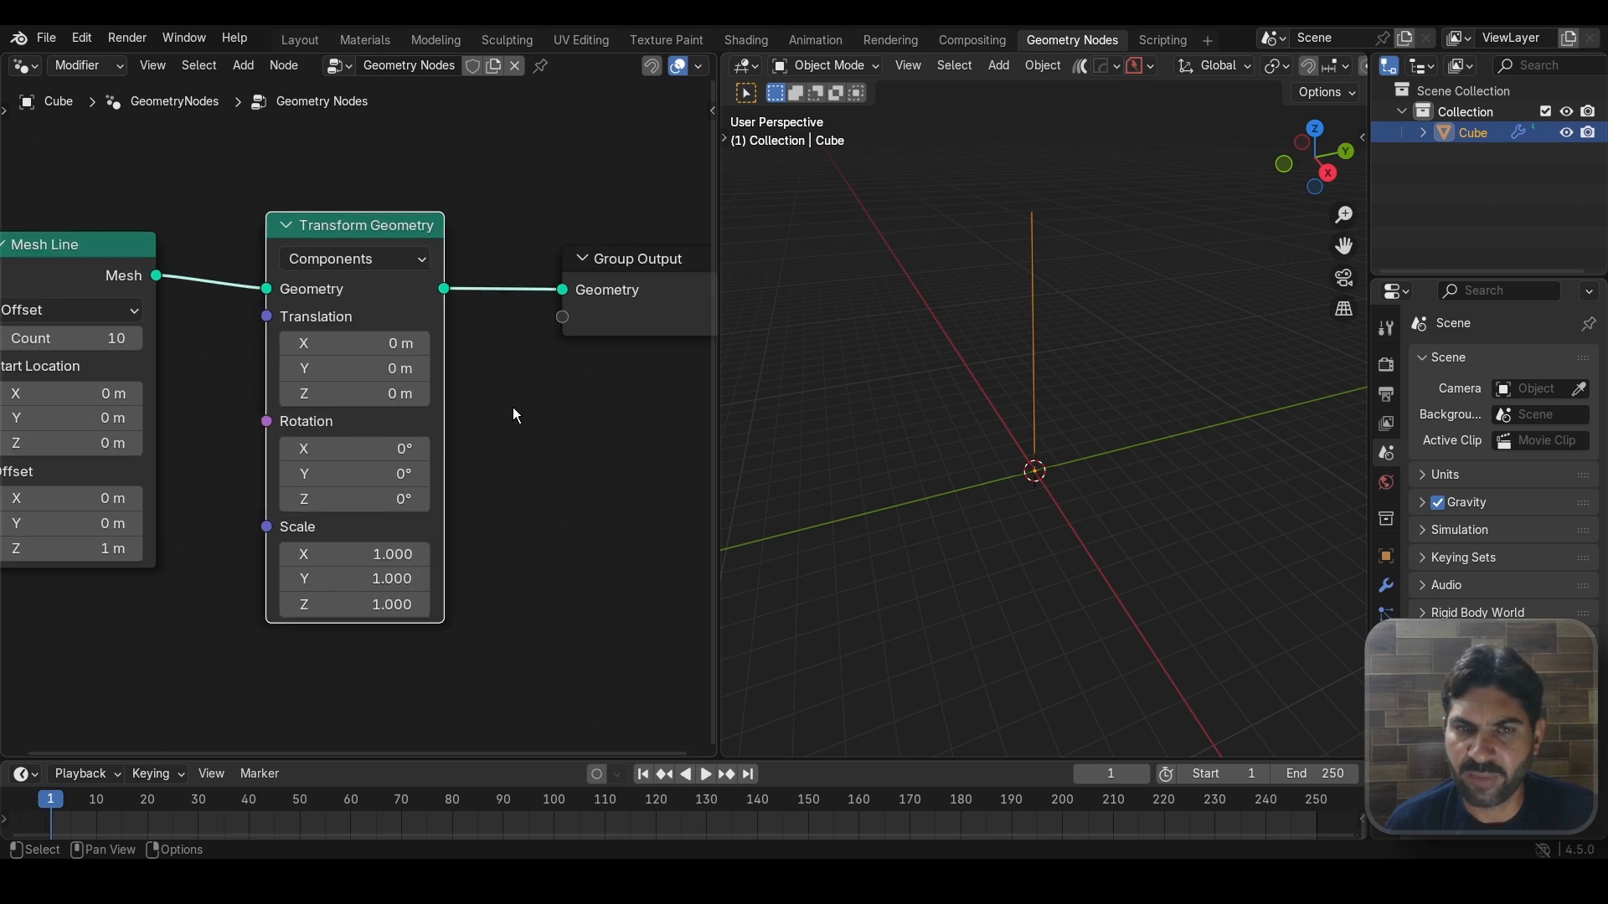
mouse_move(376, 458)
mouse_down()
mouse_move(427, 457)
mouse_move(376, 447)
mouse_up()
click(376, 446)
text(90)
key(Return)
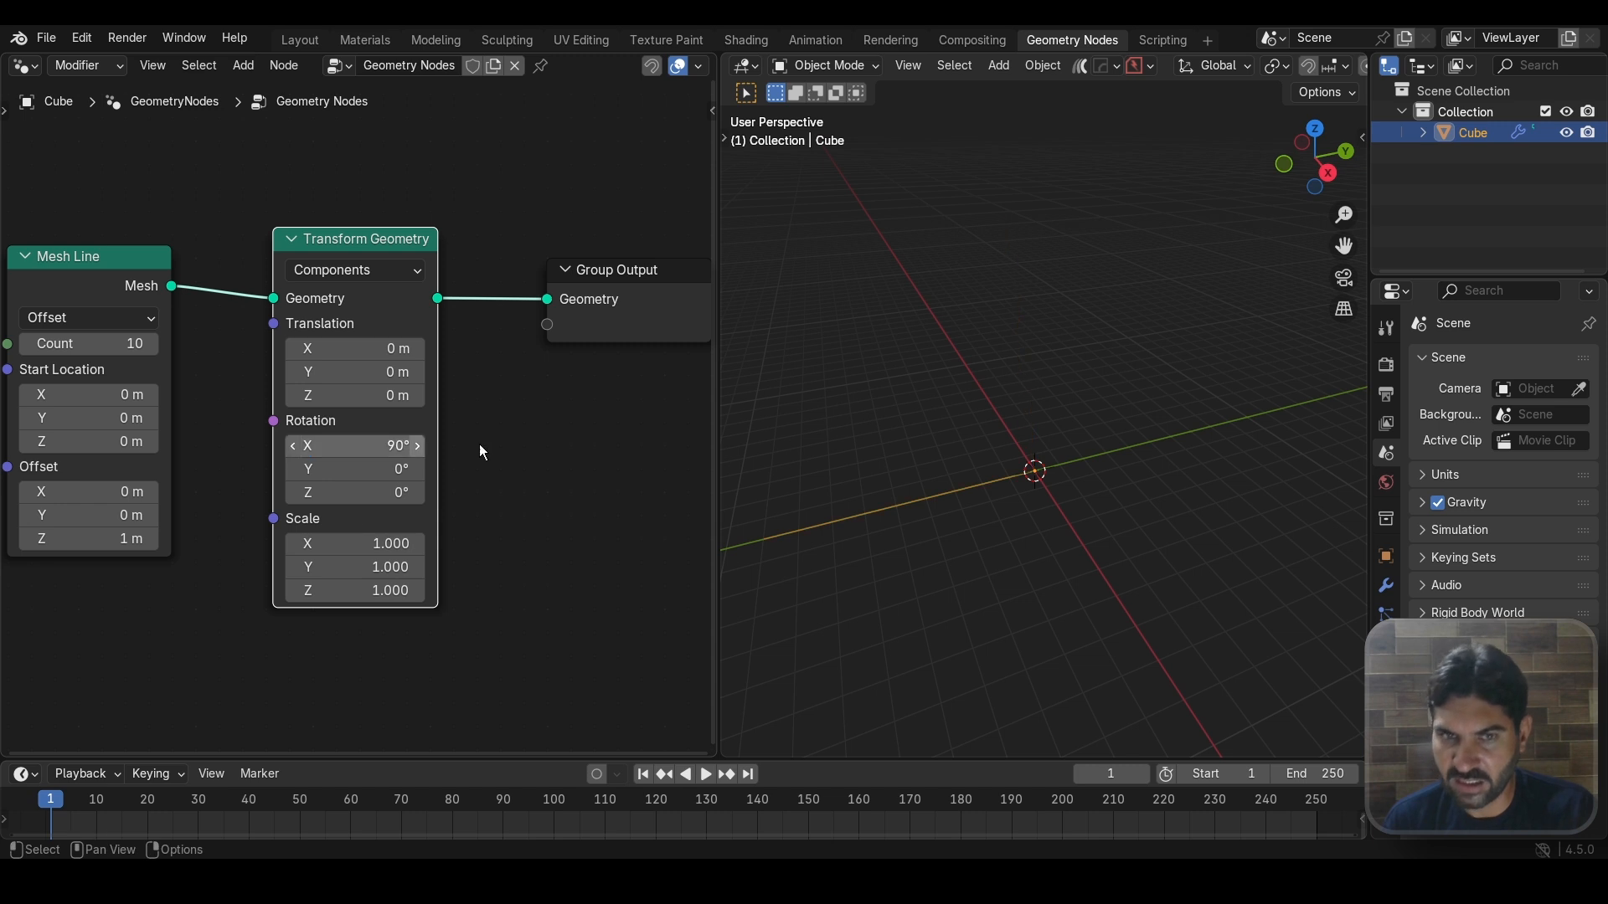
middle_drag(921, 481, 1035, 448)
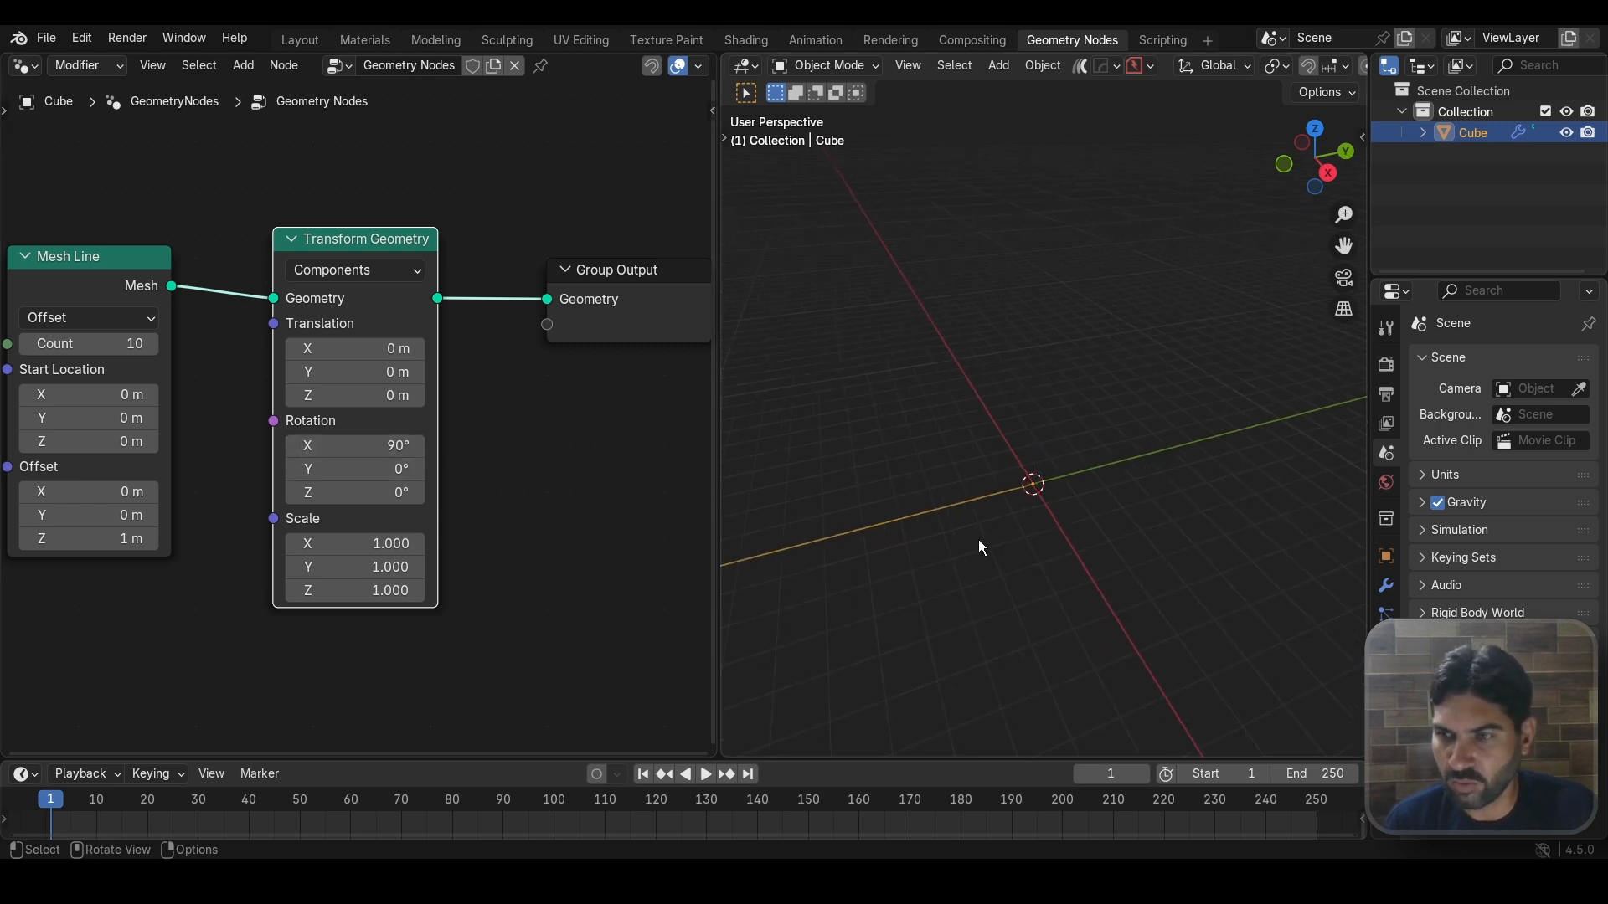
middle_drag(943, 556, 980, 466)
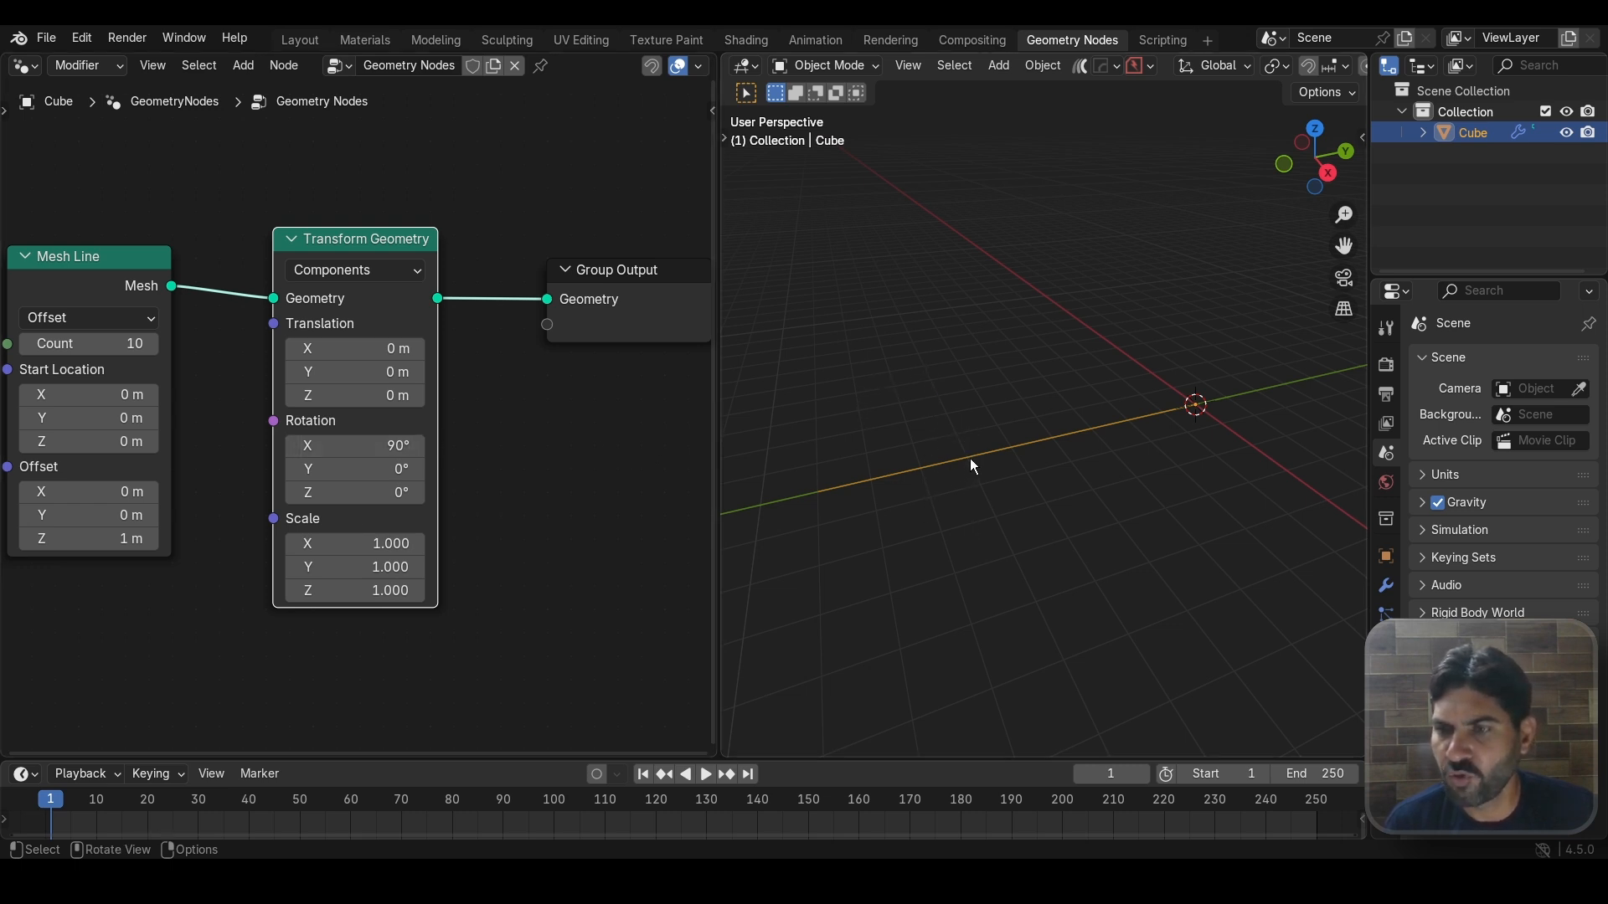
Step: Make room before the Group Output and insert an Instance on Points node after the Transform Geometry node
scroll(576, 469, down, 2)
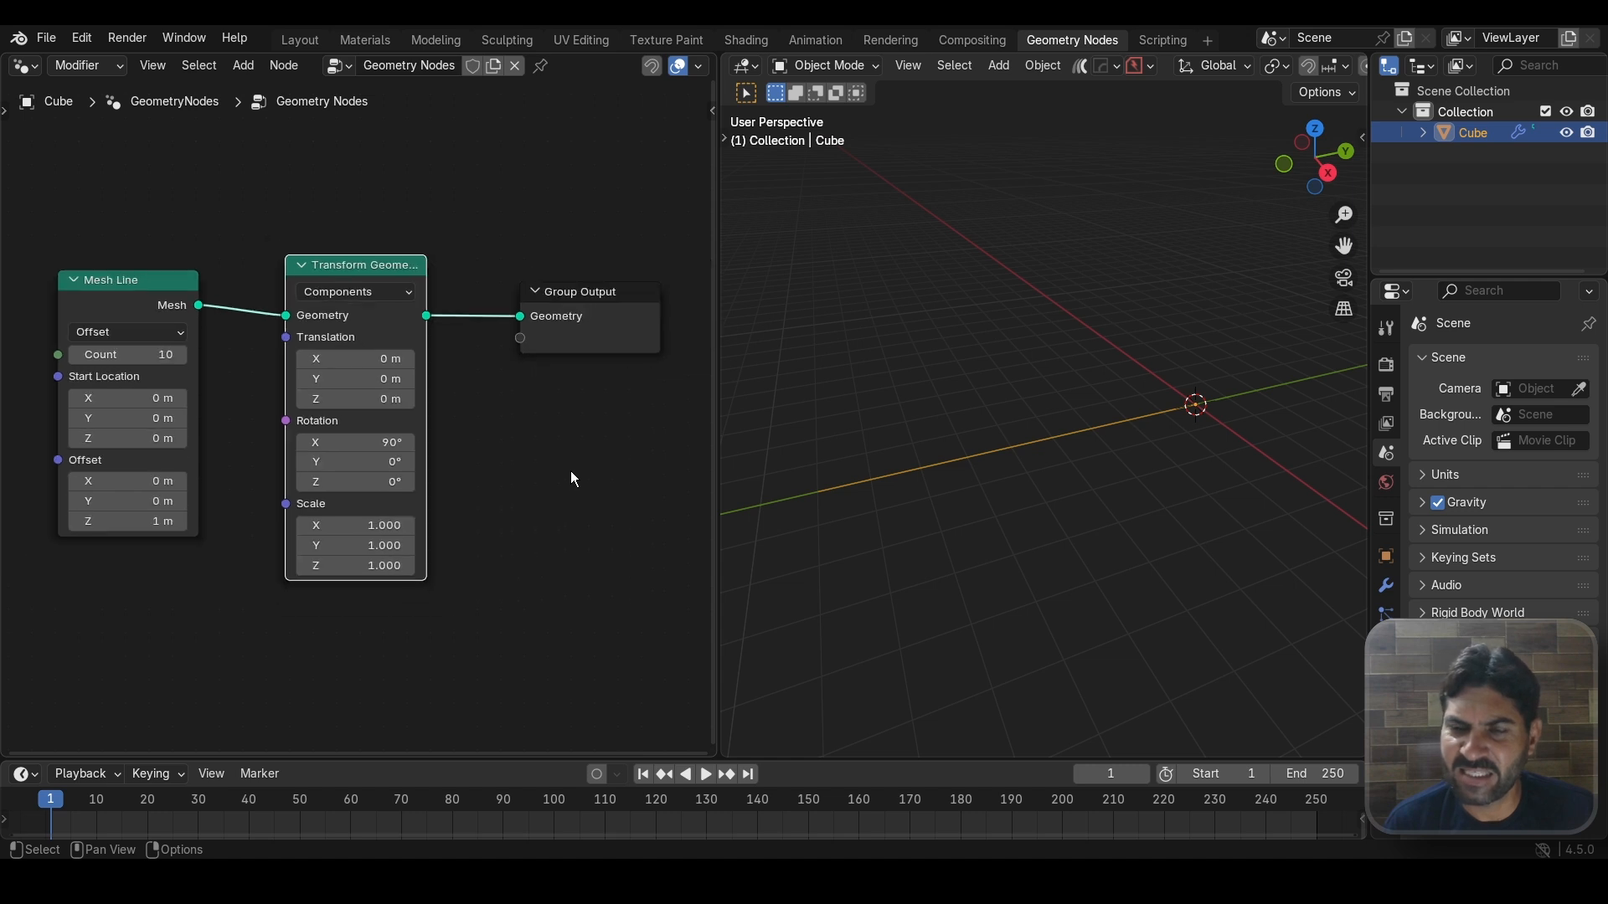
scroll(561, 470, down, 2)
middle_drag(561, 470, 358, 494)
drag(369, 347, 528, 371)
key(shift+a)
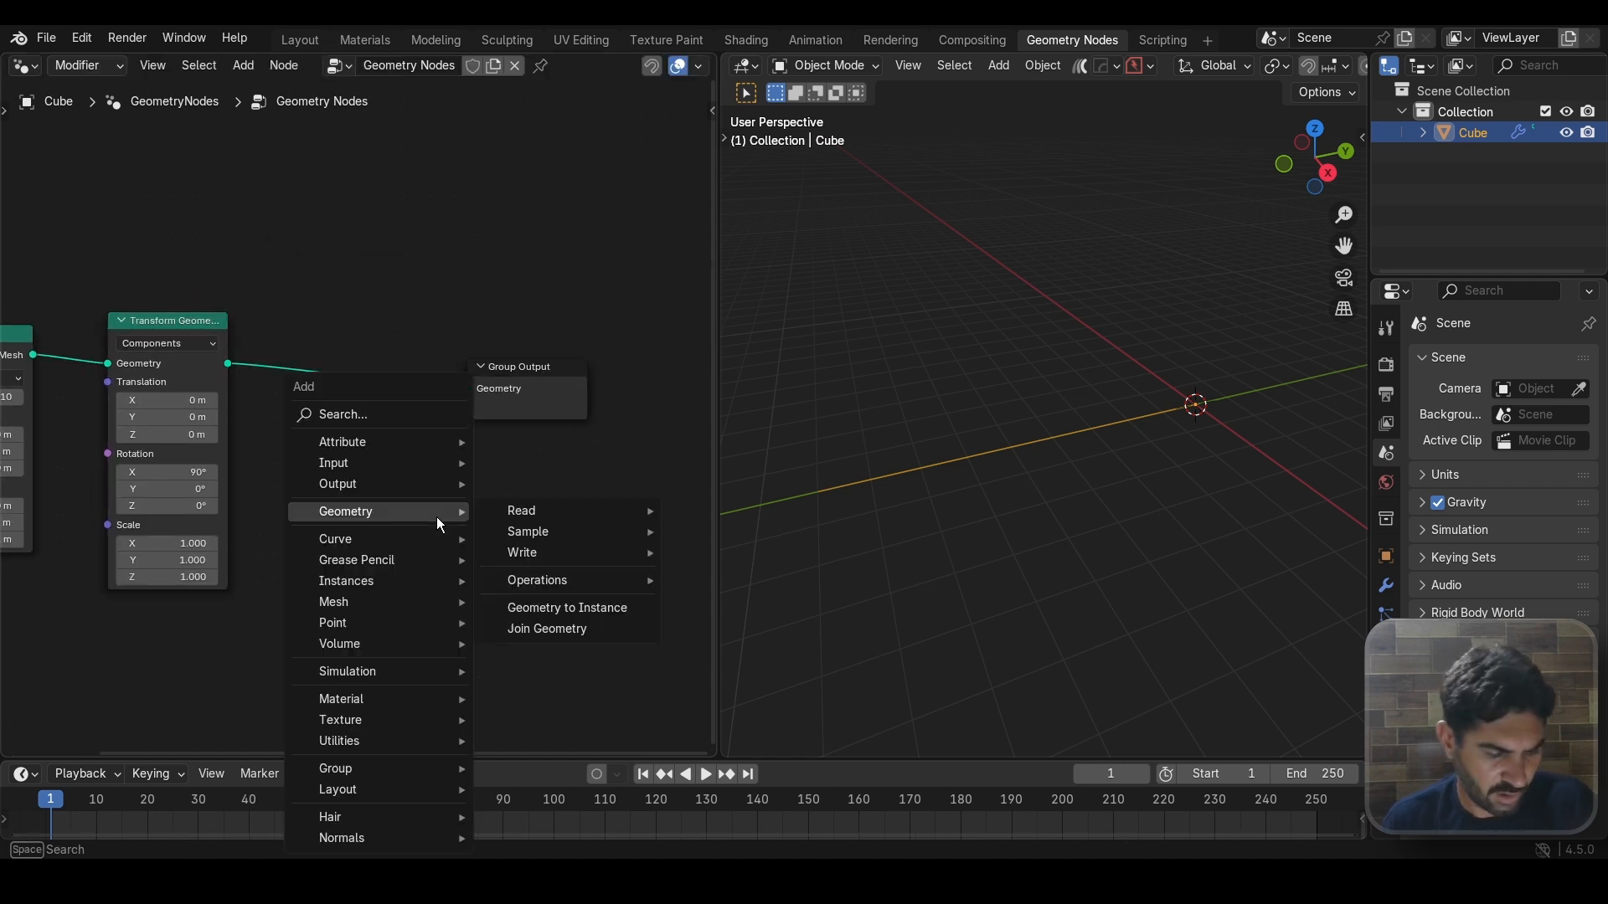
text(inst)
key(Return)
click(335, 366)
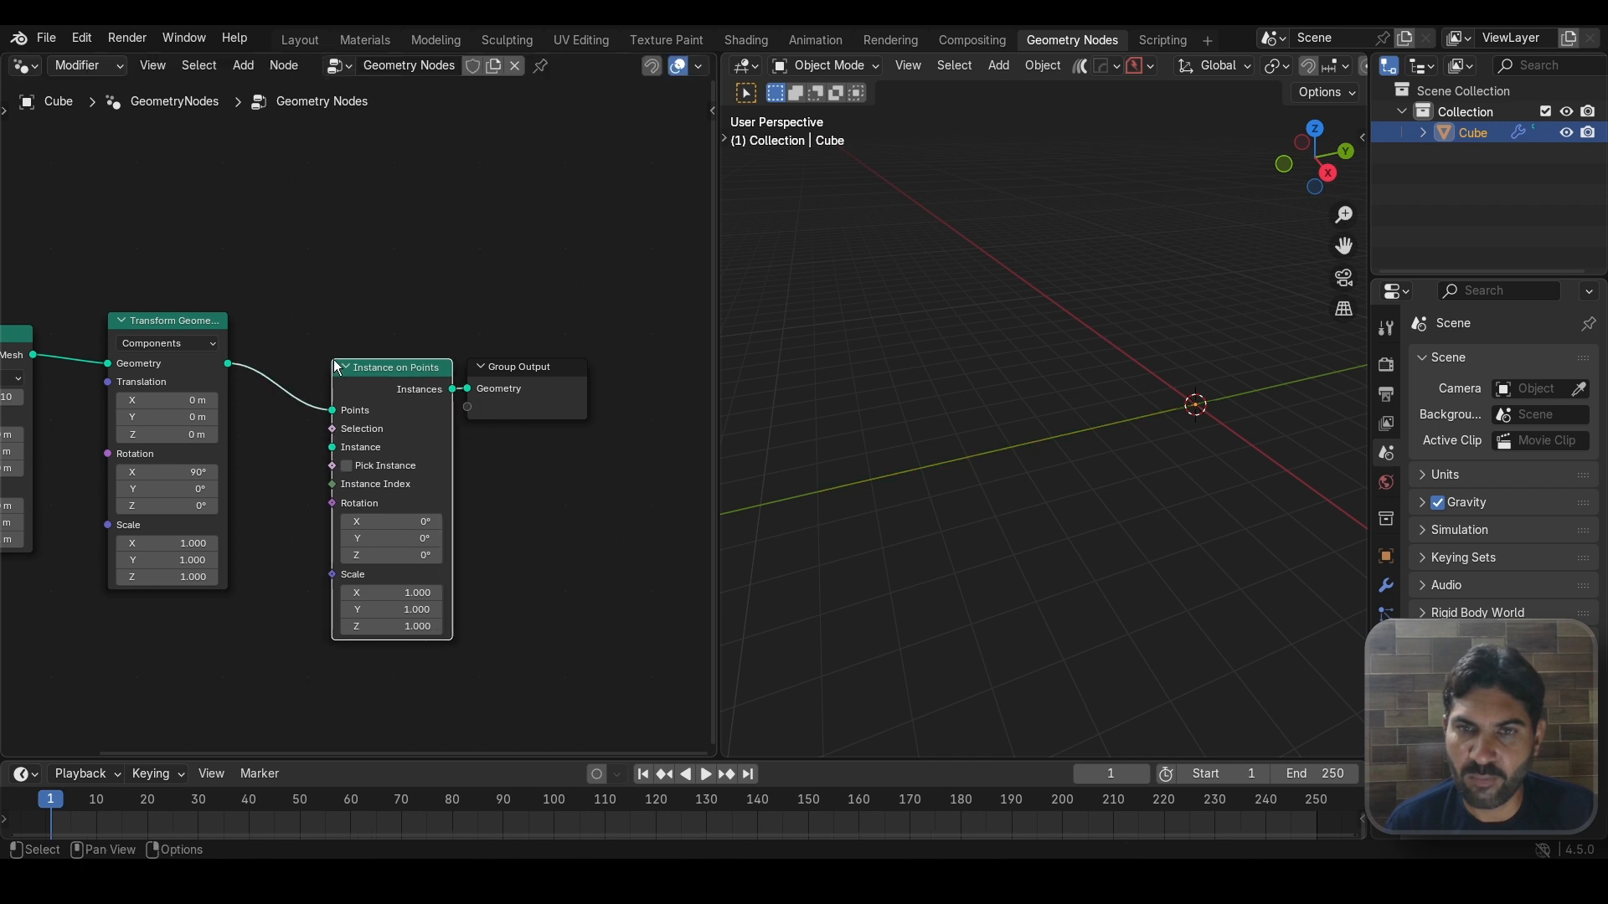
Step: Add a Cube mesh primitive node and connect its mesh to the Instance input of Instance on Points
scroll(506, 581, down, 2)
middle_drag(506, 581, 603, 416)
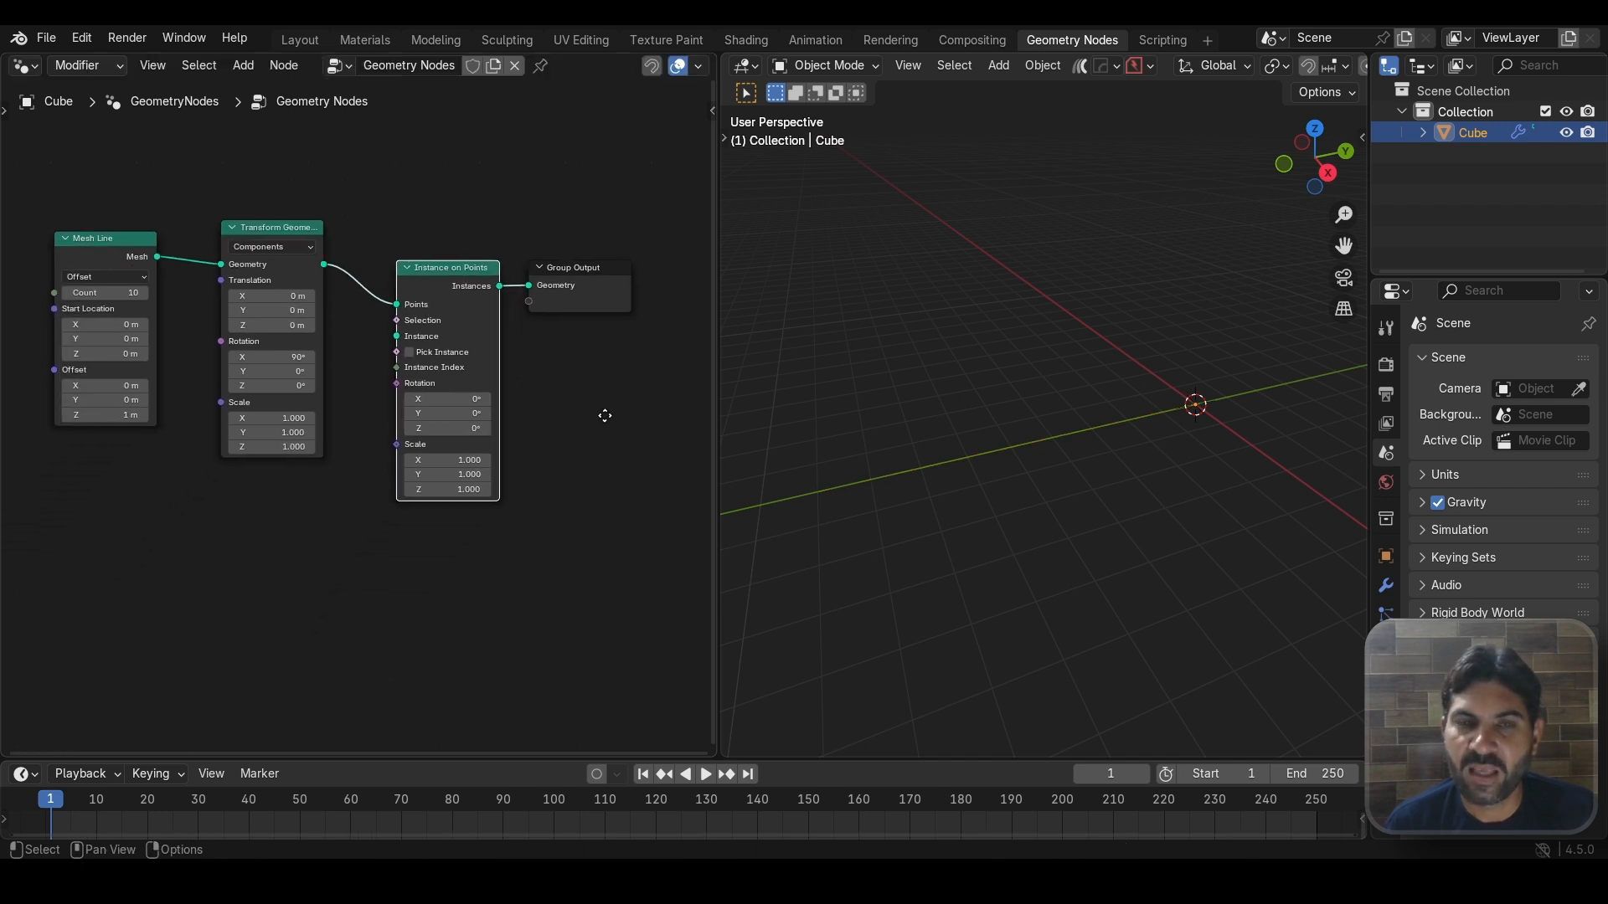
click(262, 548)
key(shift+a)
text(cub)
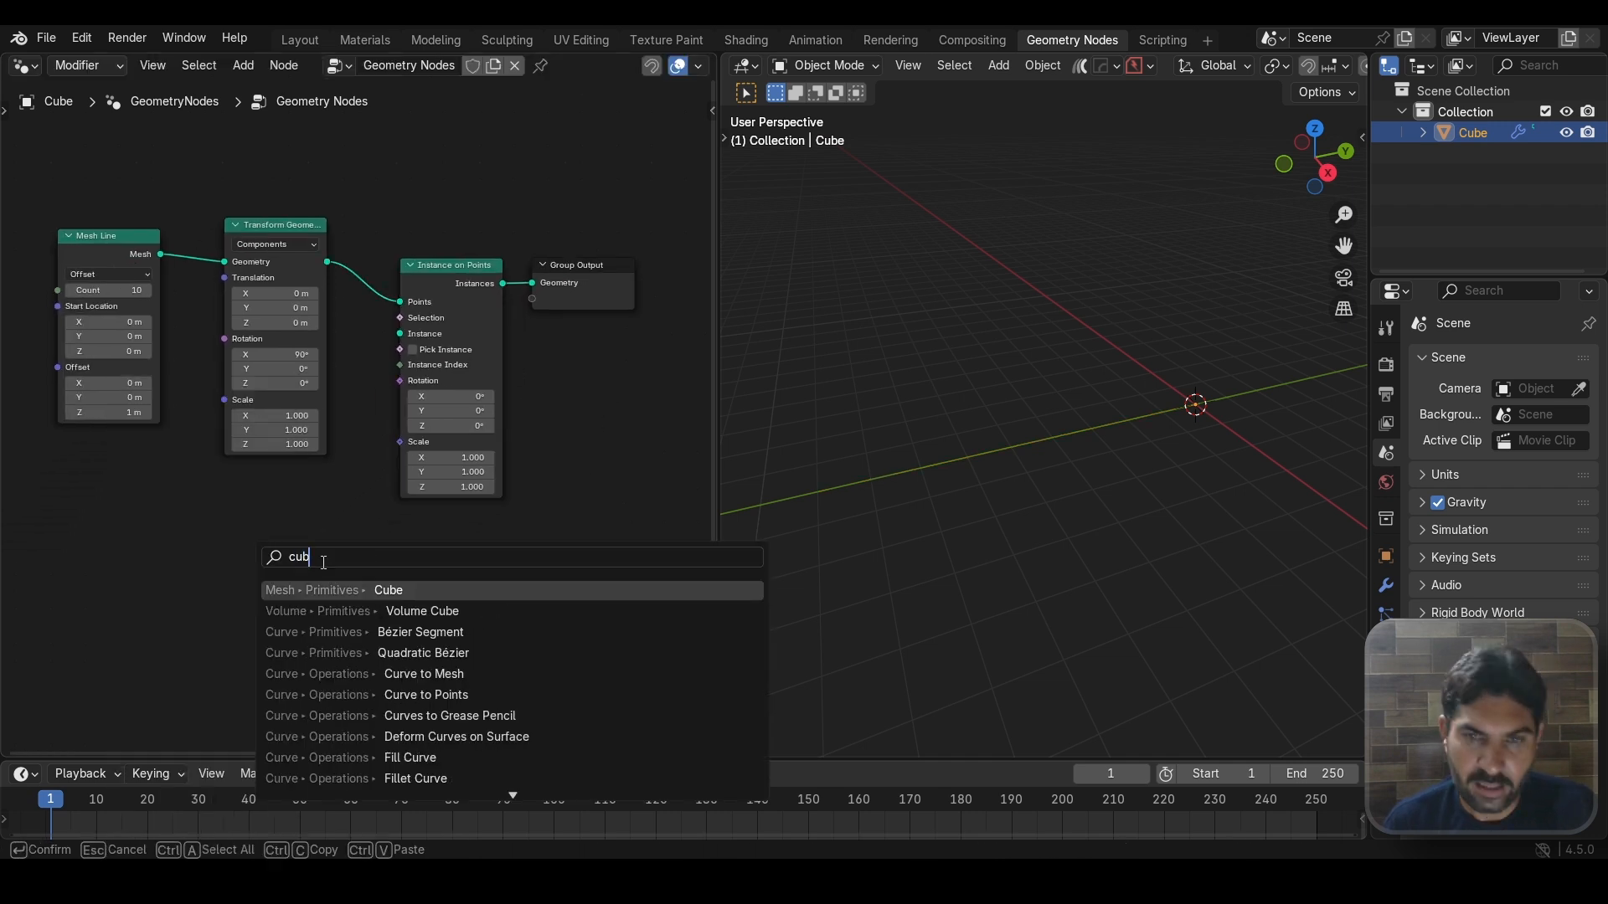
key(Return)
scroll(330, 542, up, 2)
click(310, 549)
drag(310, 543, 399, 315)
scroll(856, 499, up, 1)
scroll(939, 462, down, 2)
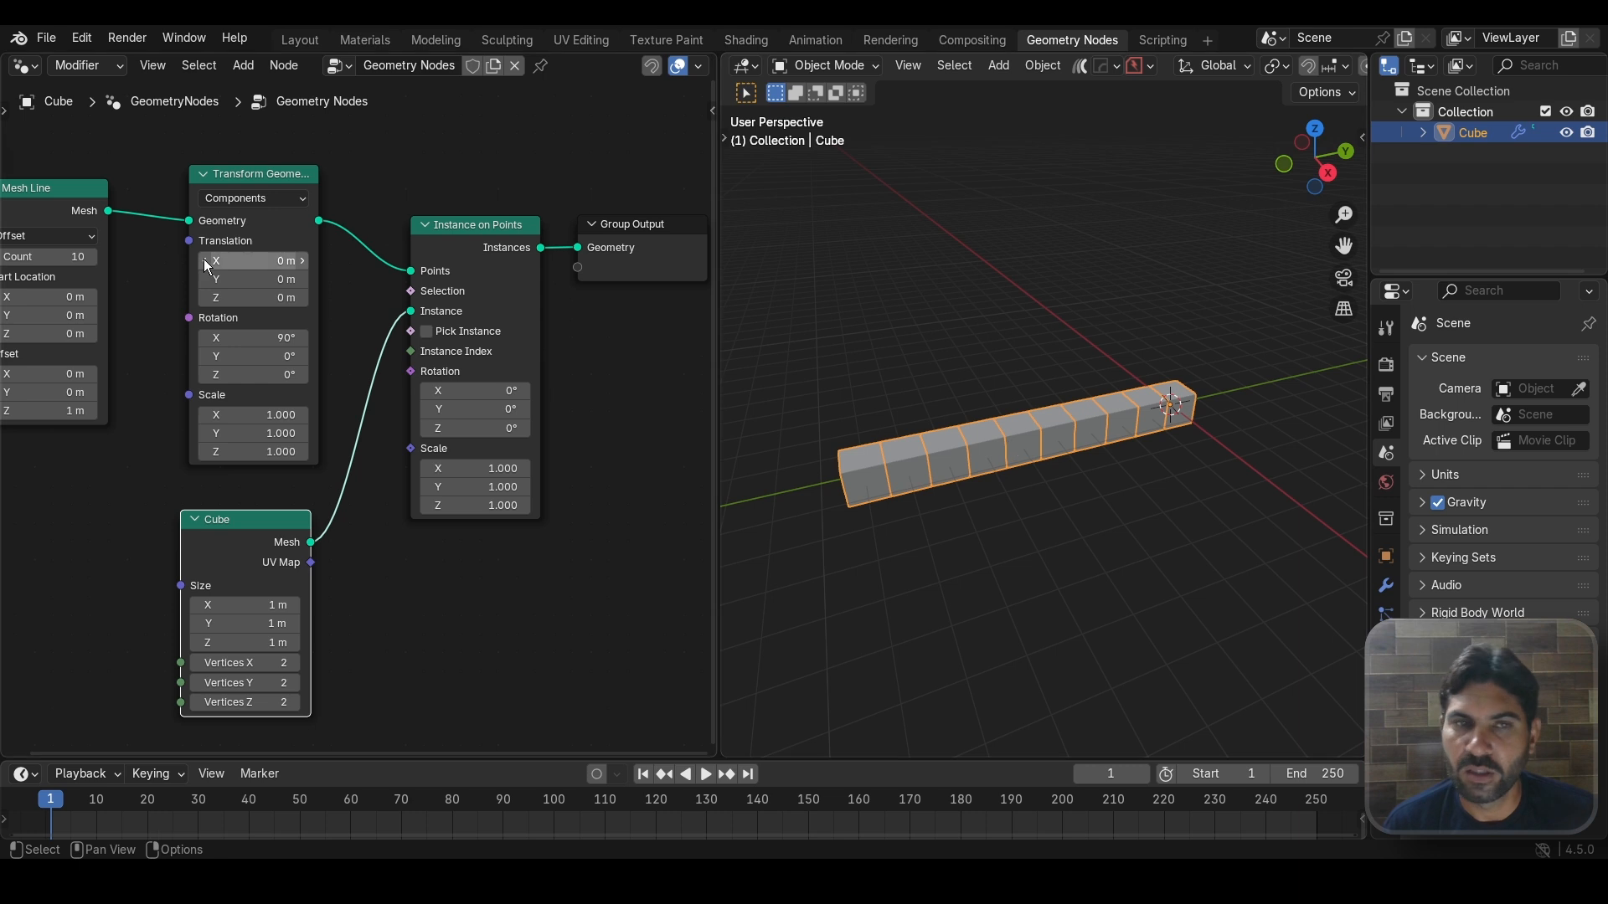
Step: Set the Mesh Line node's count to 200
middle_drag(177, 287, 229, 293)
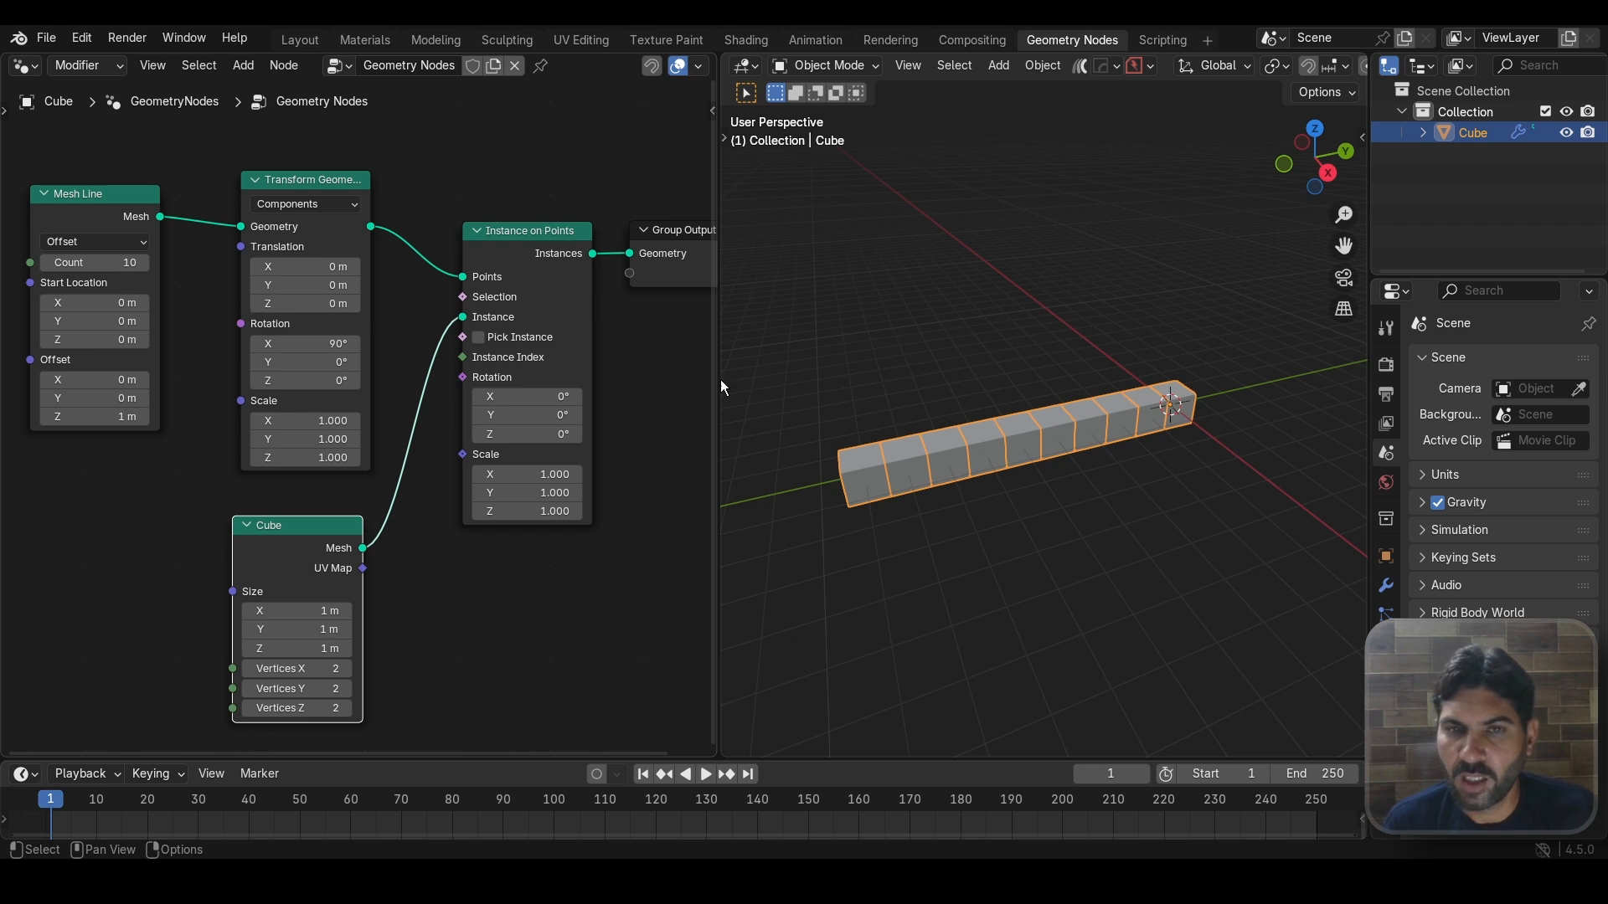
scroll(912, 480, up, 3)
scroll(938, 467, down, 3)
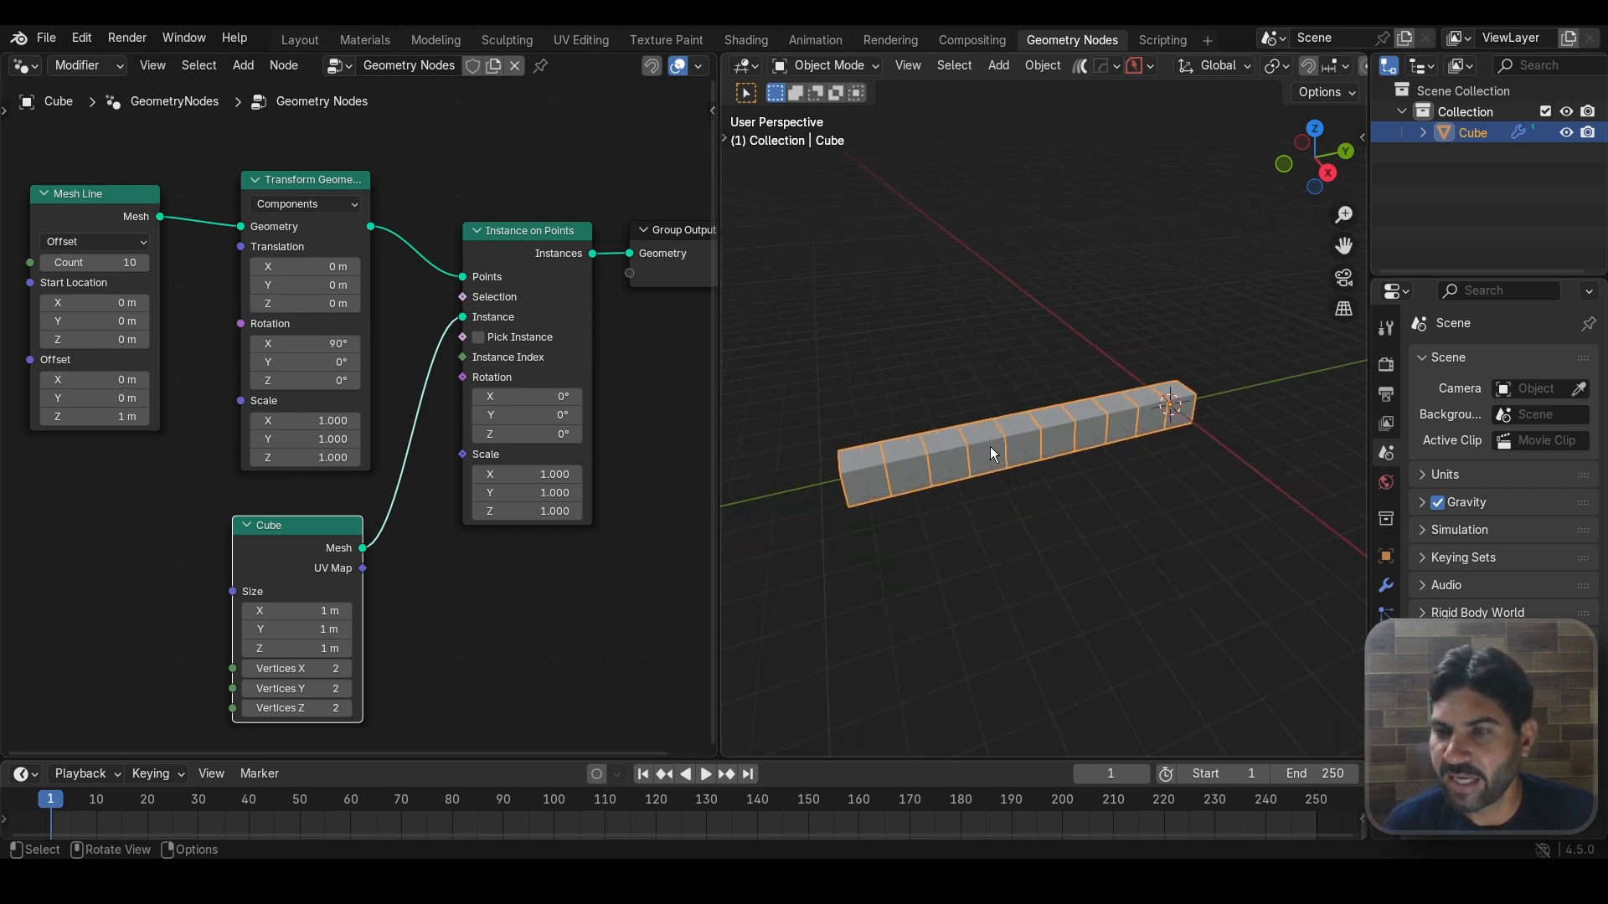
scroll(988, 465, up, 2)
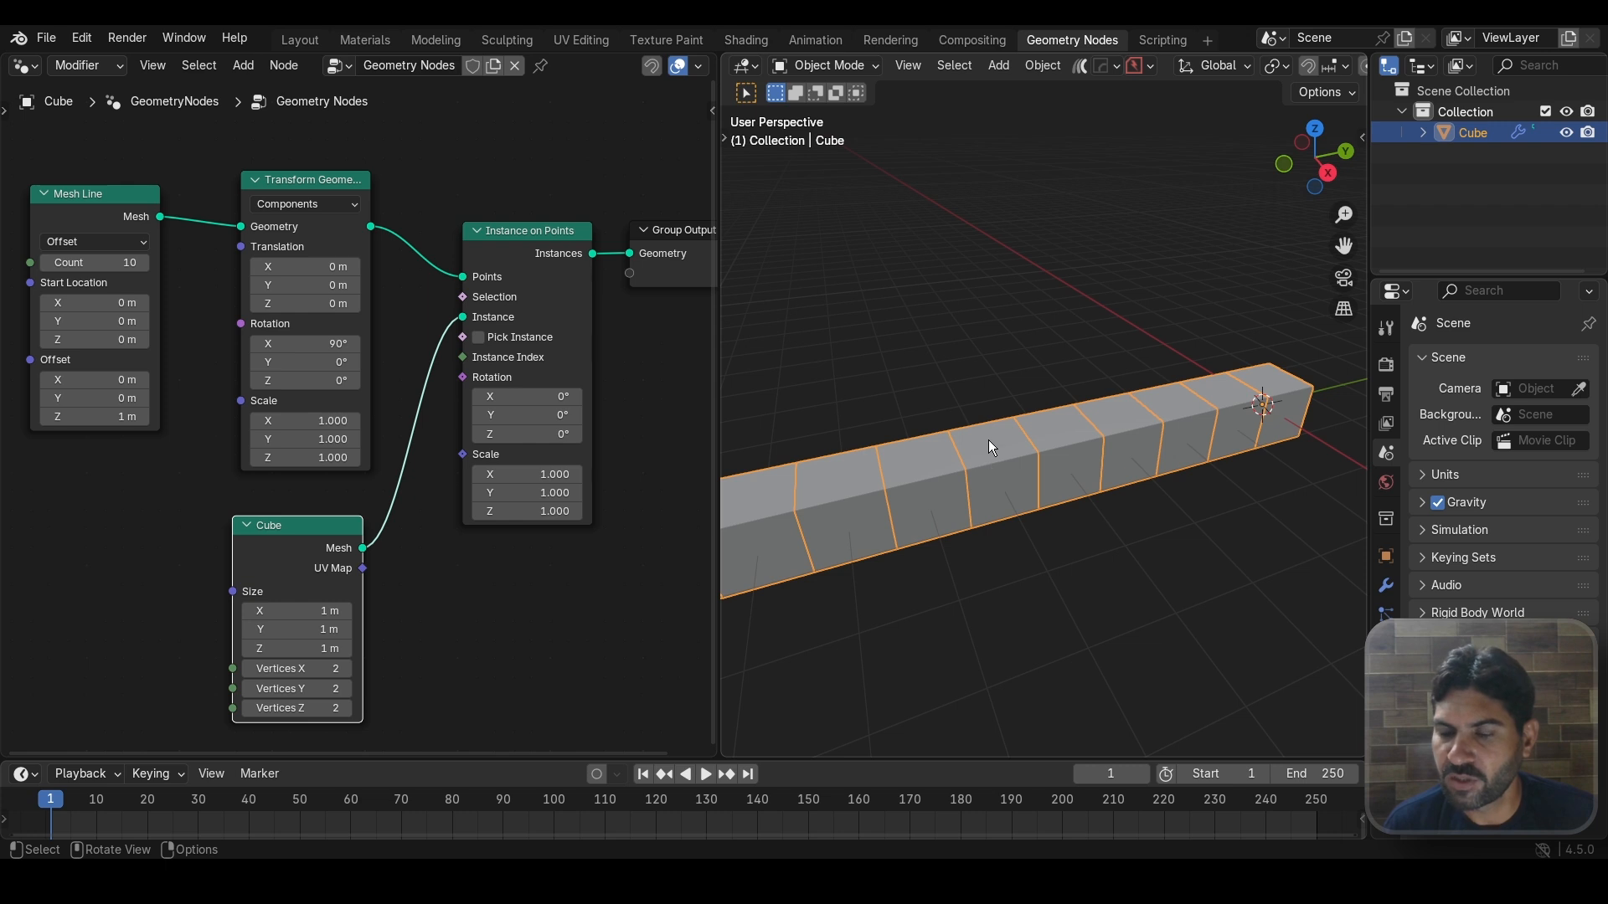
scroll(988, 439, down, 4)
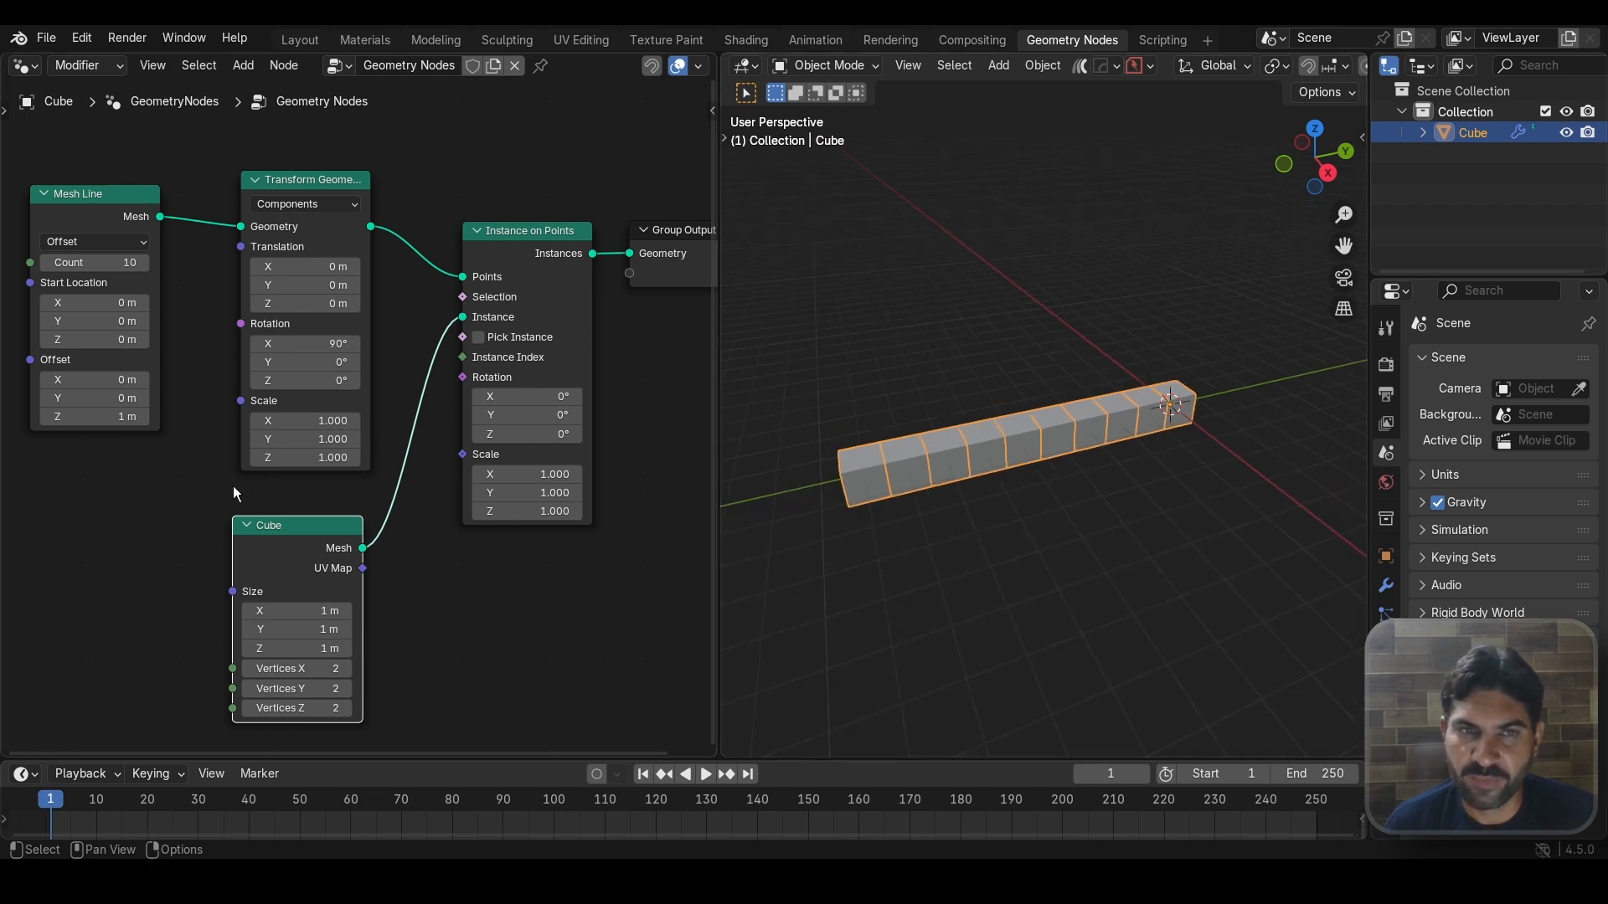
scroll(214, 490, down, 1)
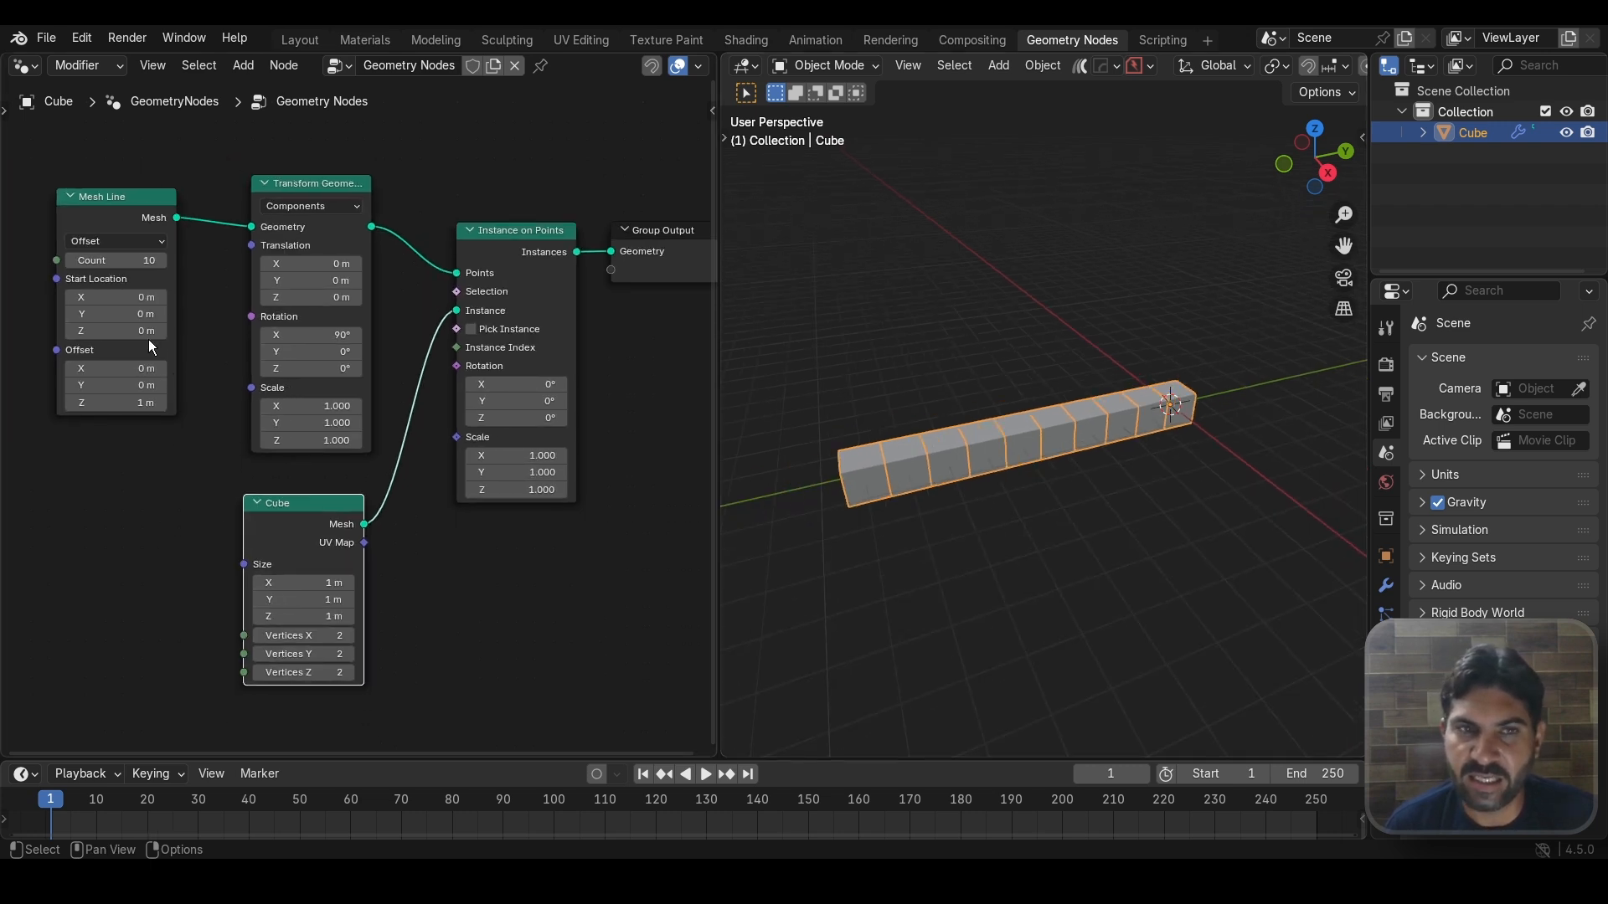
click(94, 259)
text(20)
key(Return)
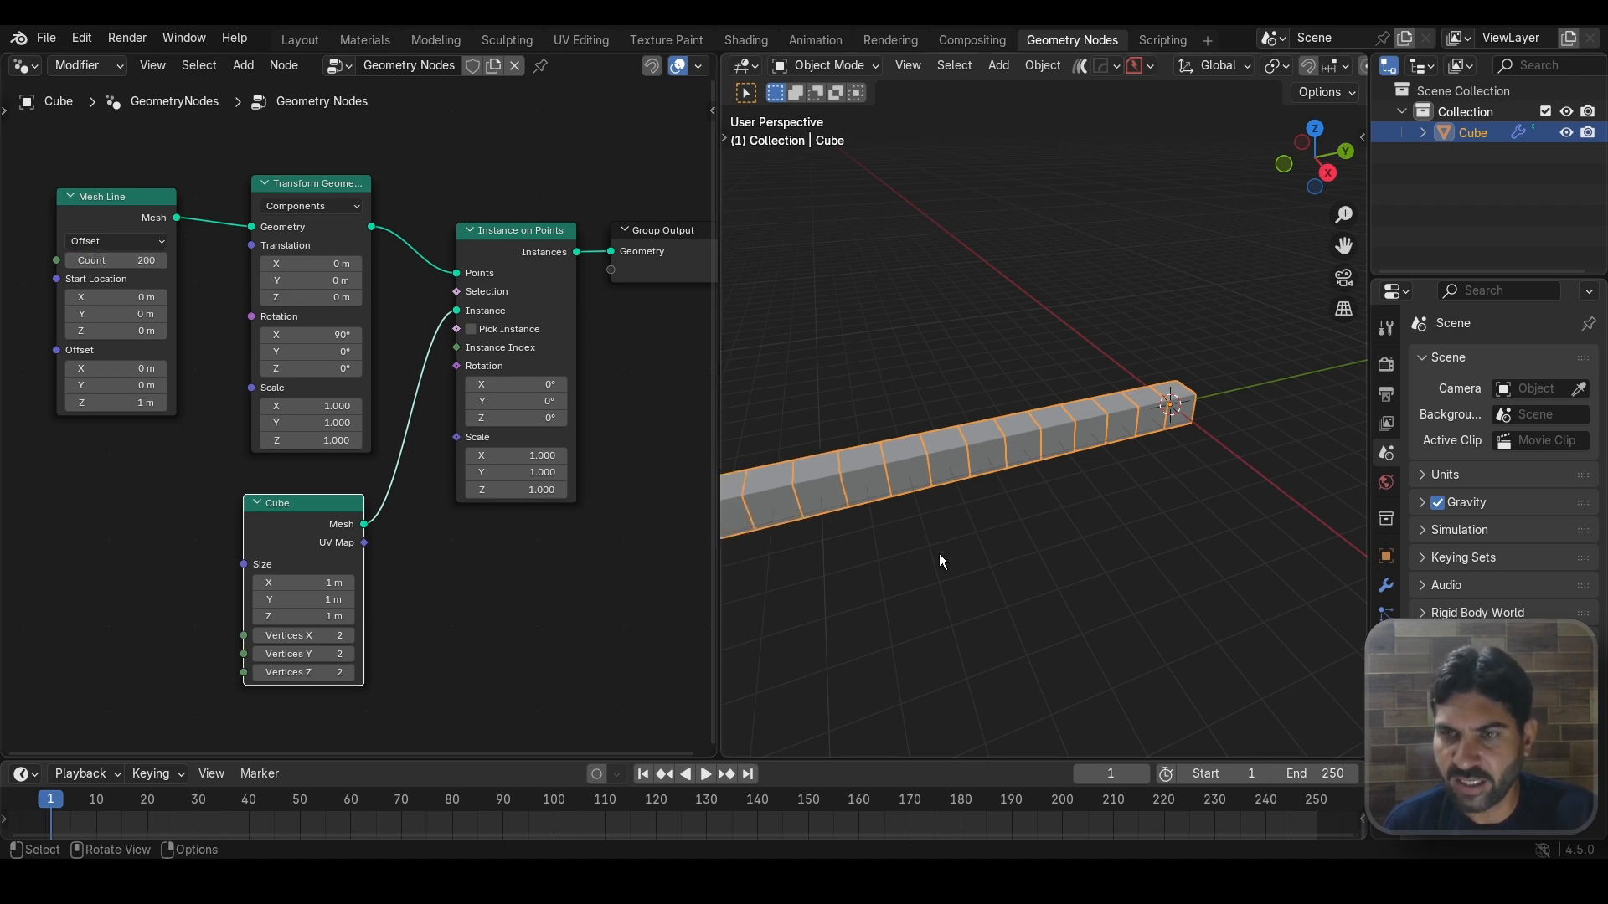
Step: Switch the 3D viewport to the right orthographic view of the cube row
scroll(962, 531, down, 4)
scroll(955, 499, up, 5)
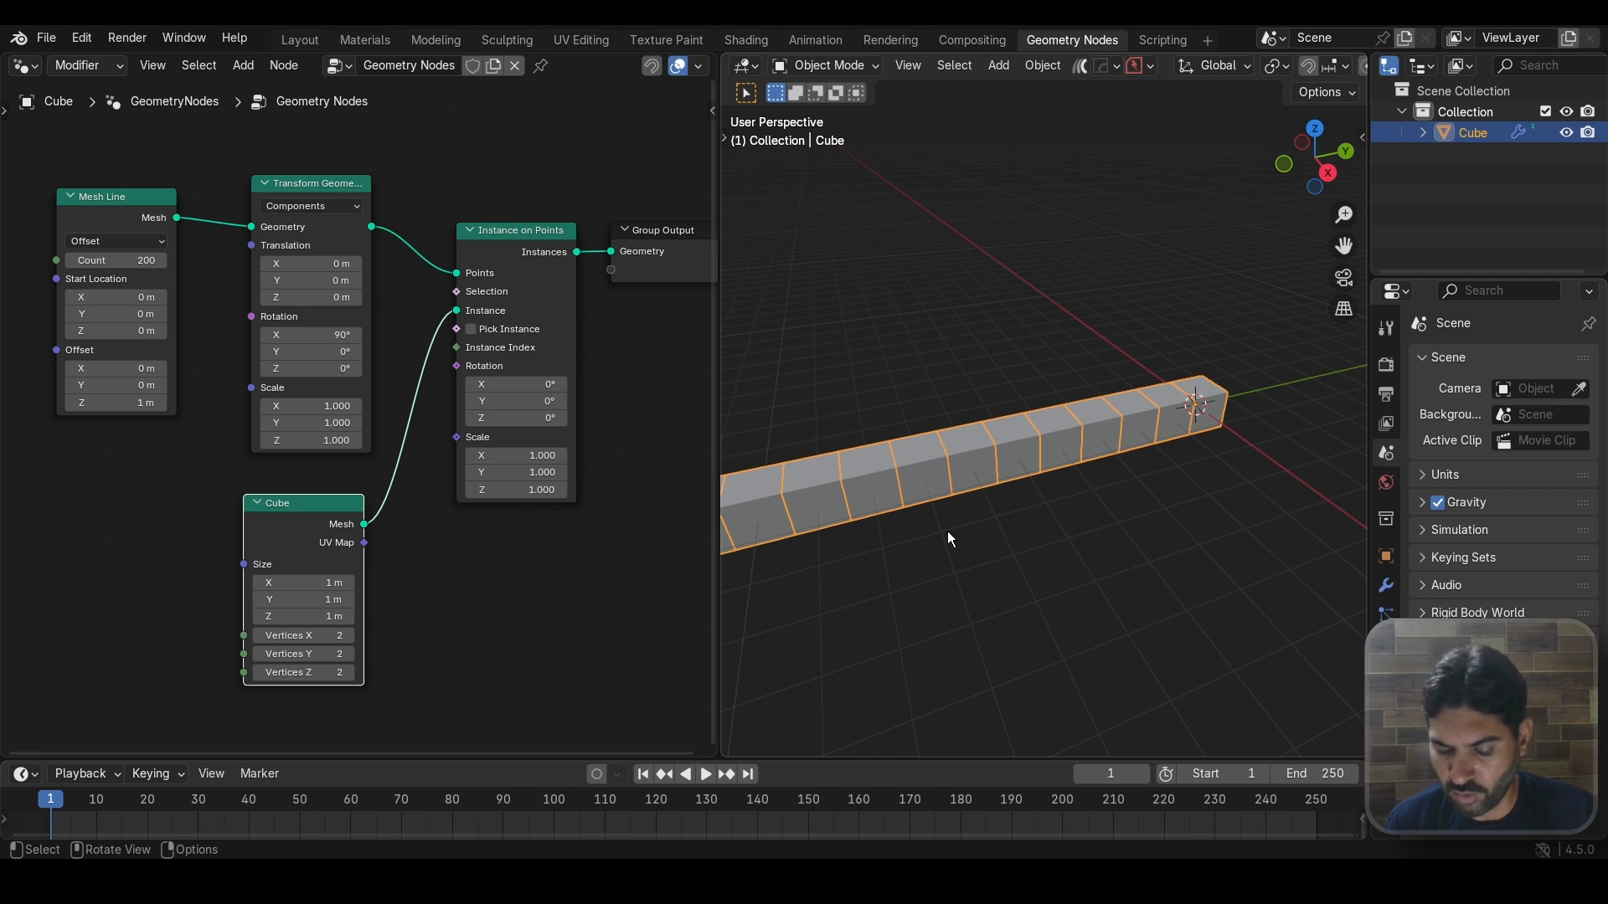
key(KP_3)
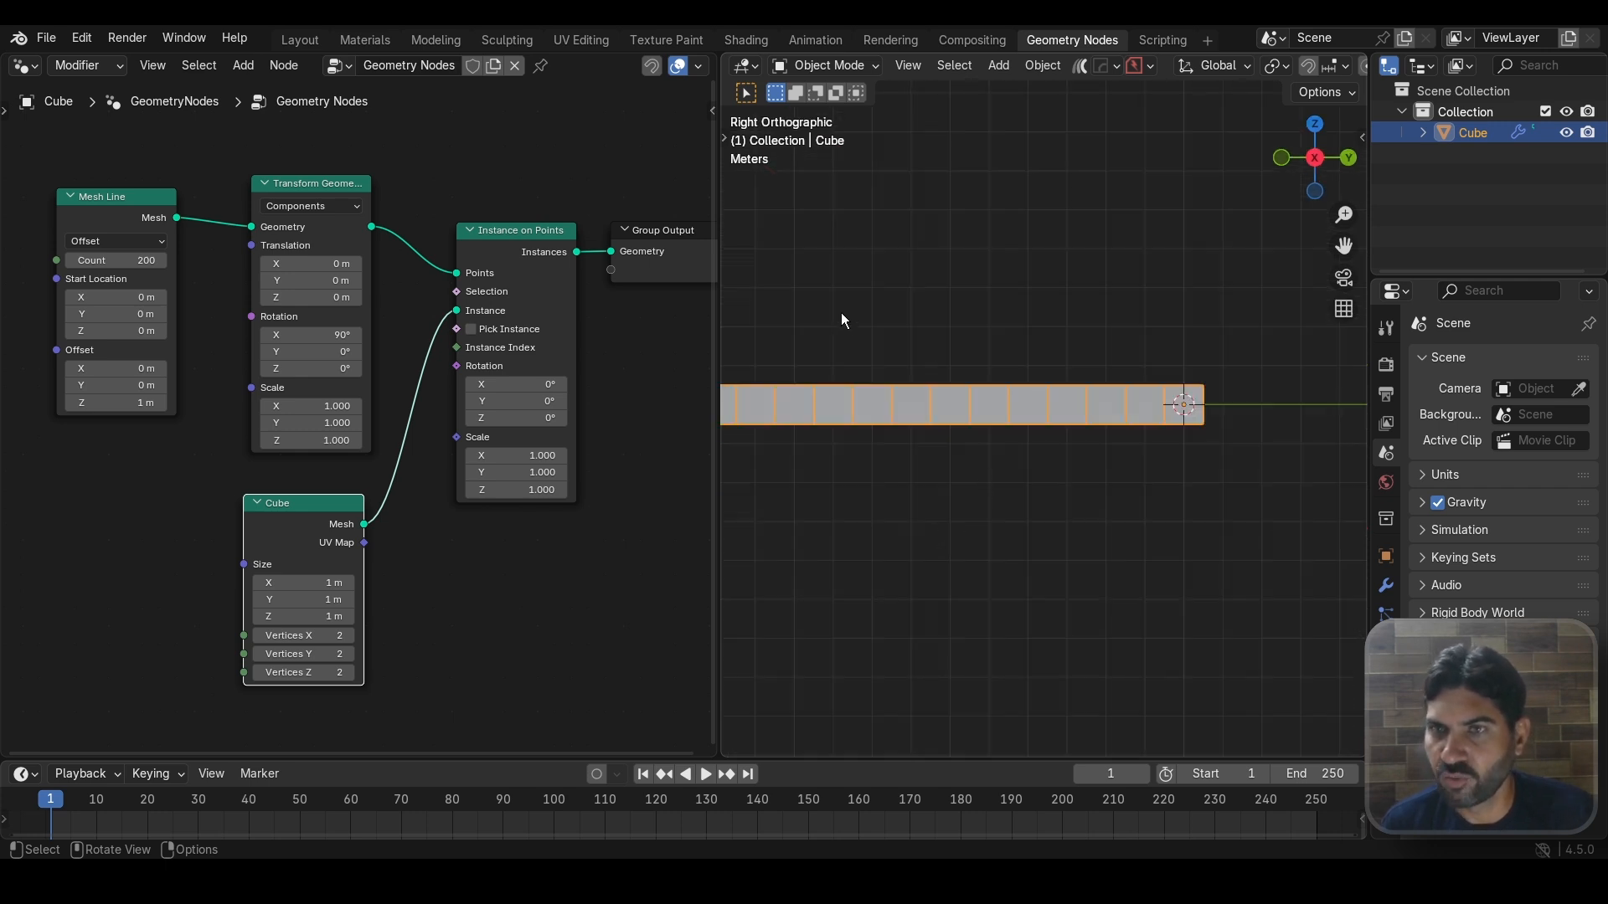
scroll(836, 268, up, 3)
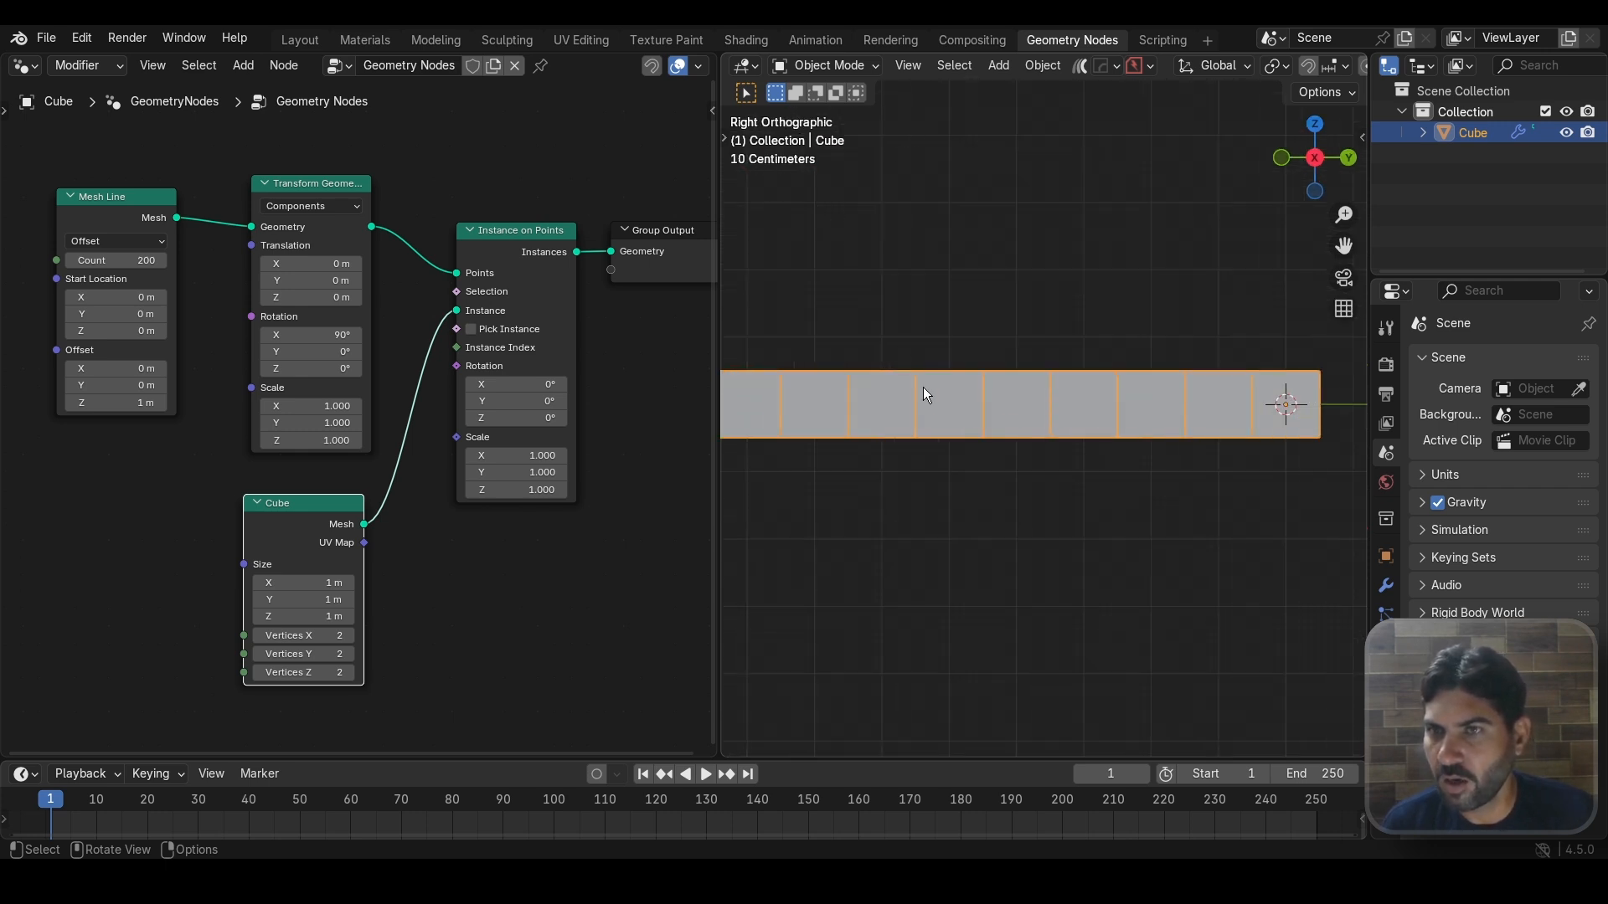
scroll(922, 385, up, 2)
Step: Set the Cube node's X and Y sizes to 0.07 m
middle_drag(445, 595, 470, 485)
scroll(435, 486, up, 2)
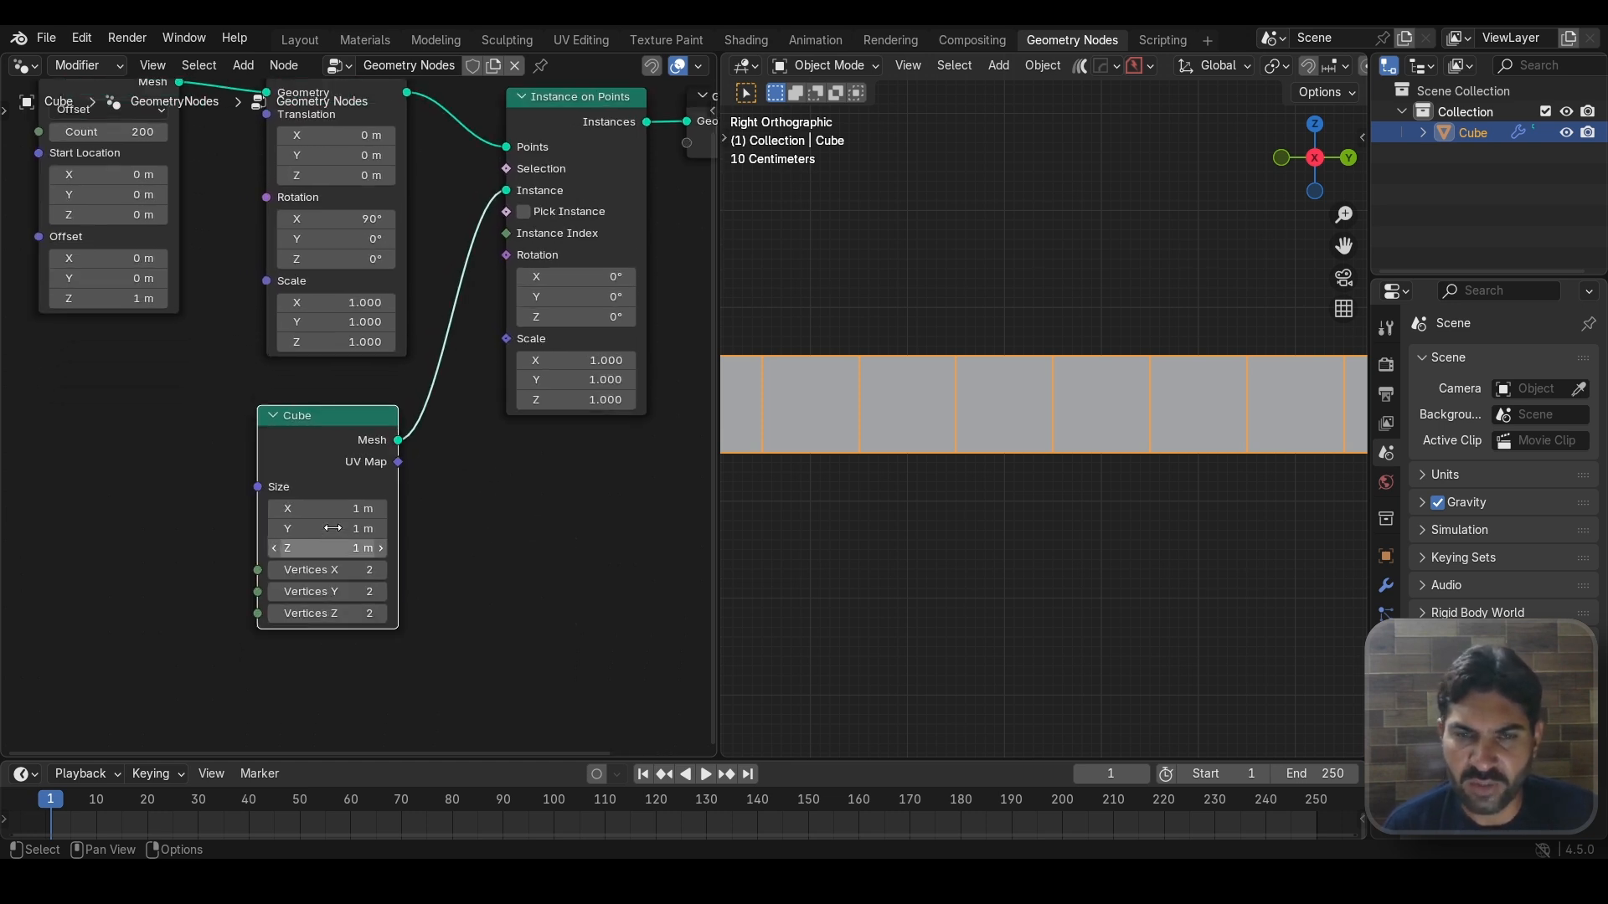
drag(323, 495, 341, 529)
text(.07)
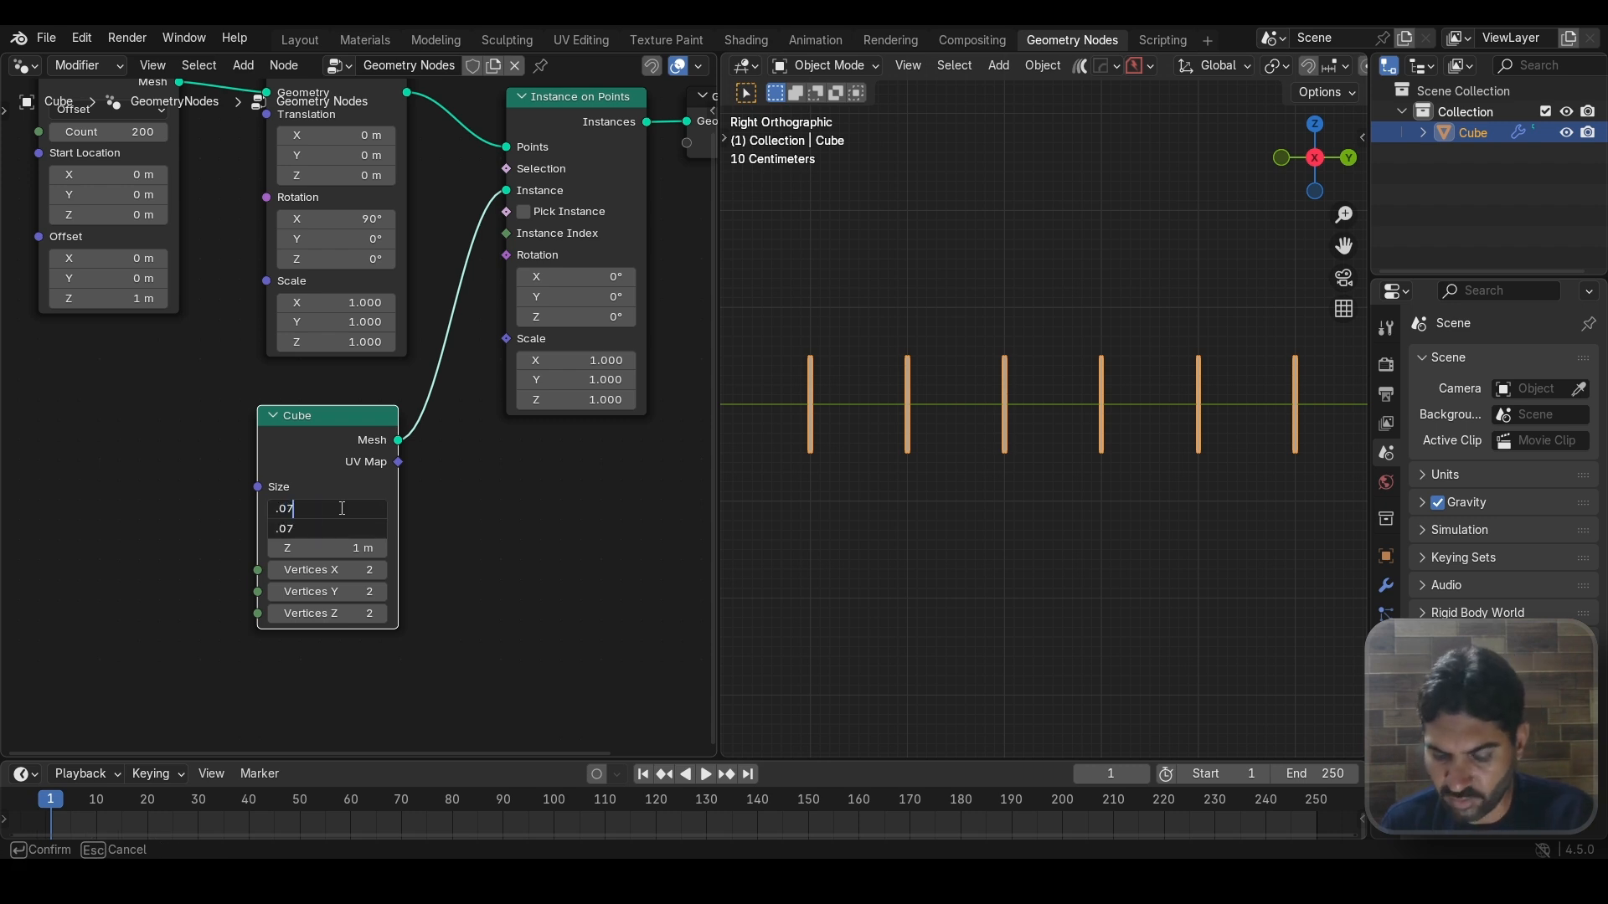
key(Return)
Step: Set the Cube node's Z size to 3.42 m to stretch the instances into tall bars
scroll(815, 404, up, 4)
scroll(880, 337, down, 3)
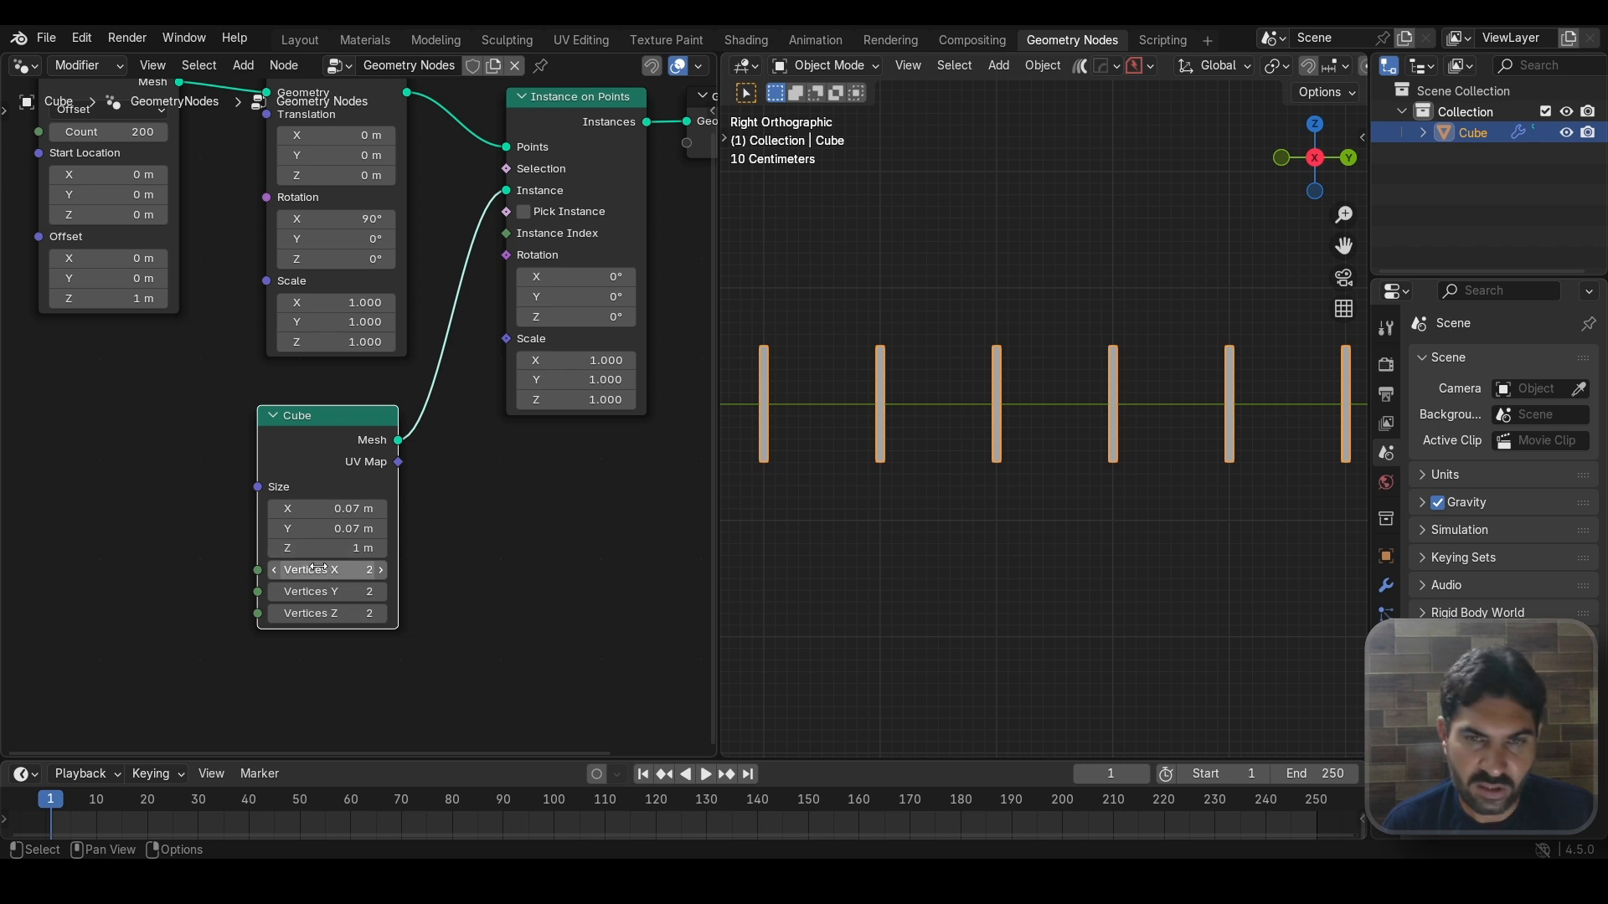
drag(327, 548, 540, 548)
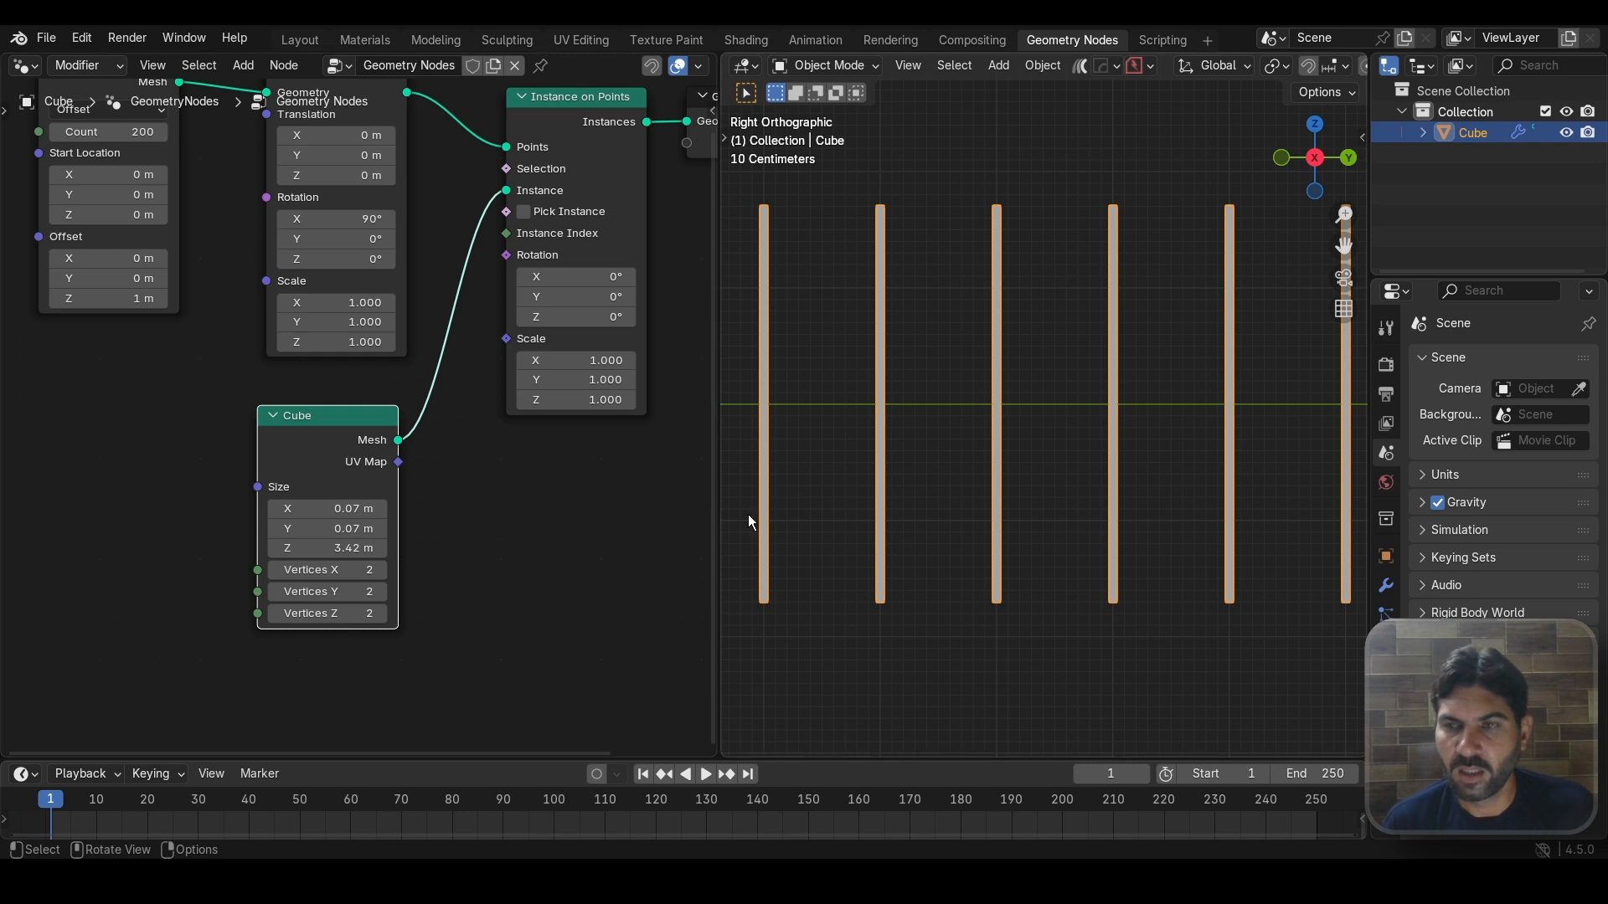
scroll(914, 469, down, 5)
scroll(993, 400, down, 1)
scroll(991, 399, up, 4)
scroll(991, 400, up, 1)
scroll(1045, 399, down, 2)
shift+middle_drag(1046, 400, 949, 464)
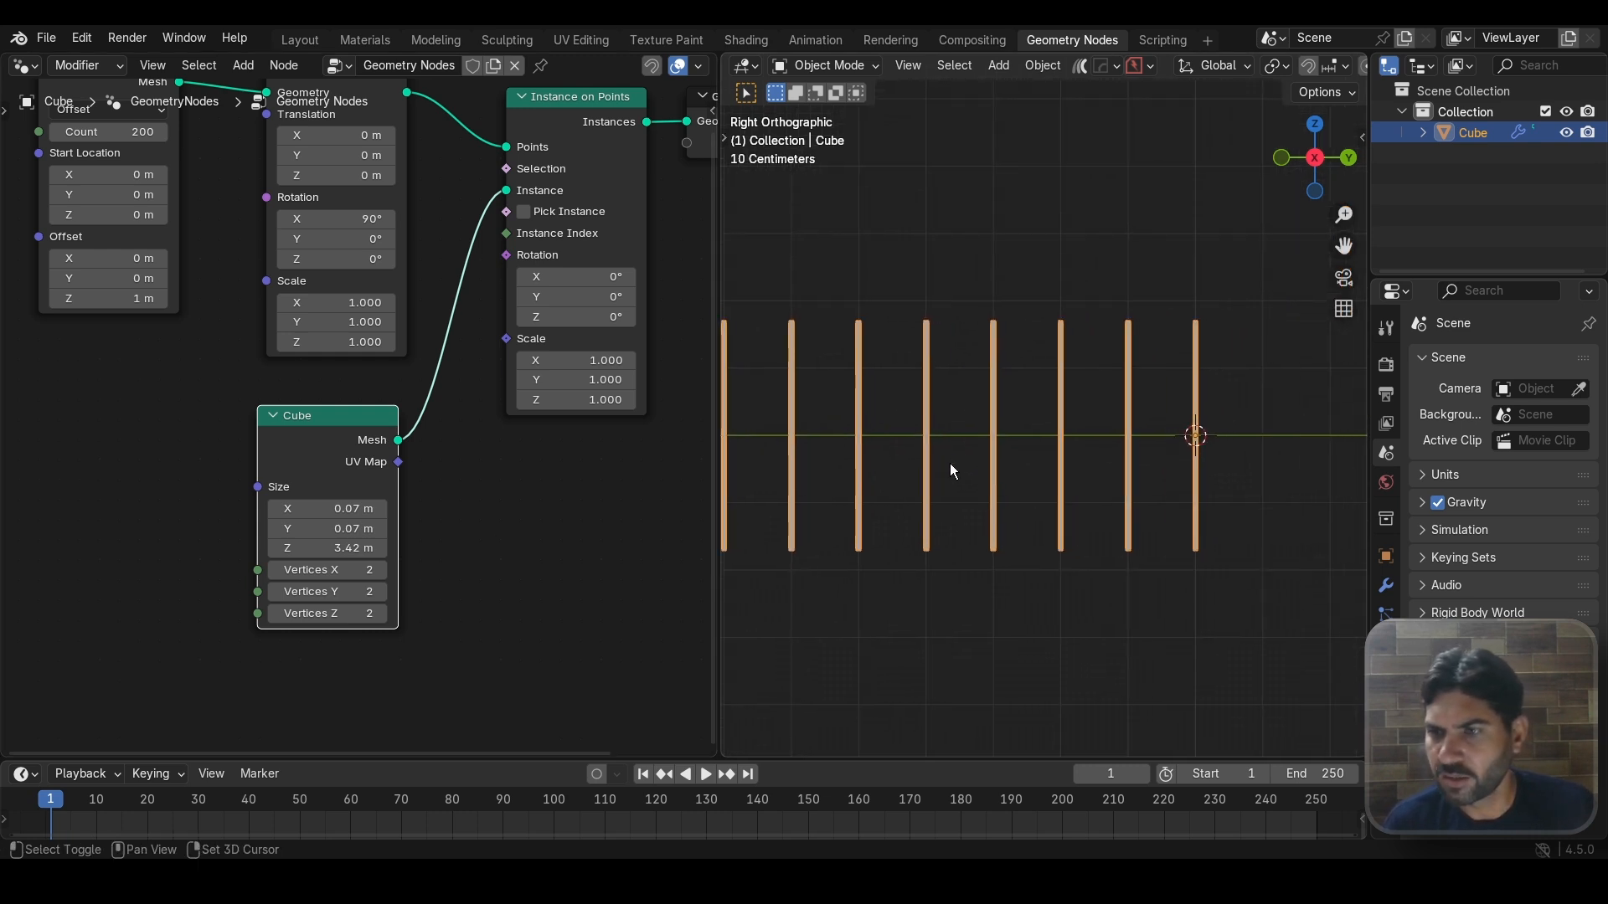
Step: Set the Mesh Line node's Z offset to 0.09 m to pack the bars close together
scroll(949, 464, up, 2)
scroll(93, 366, up, 1)
middle_drag(118, 377, 220, 462)
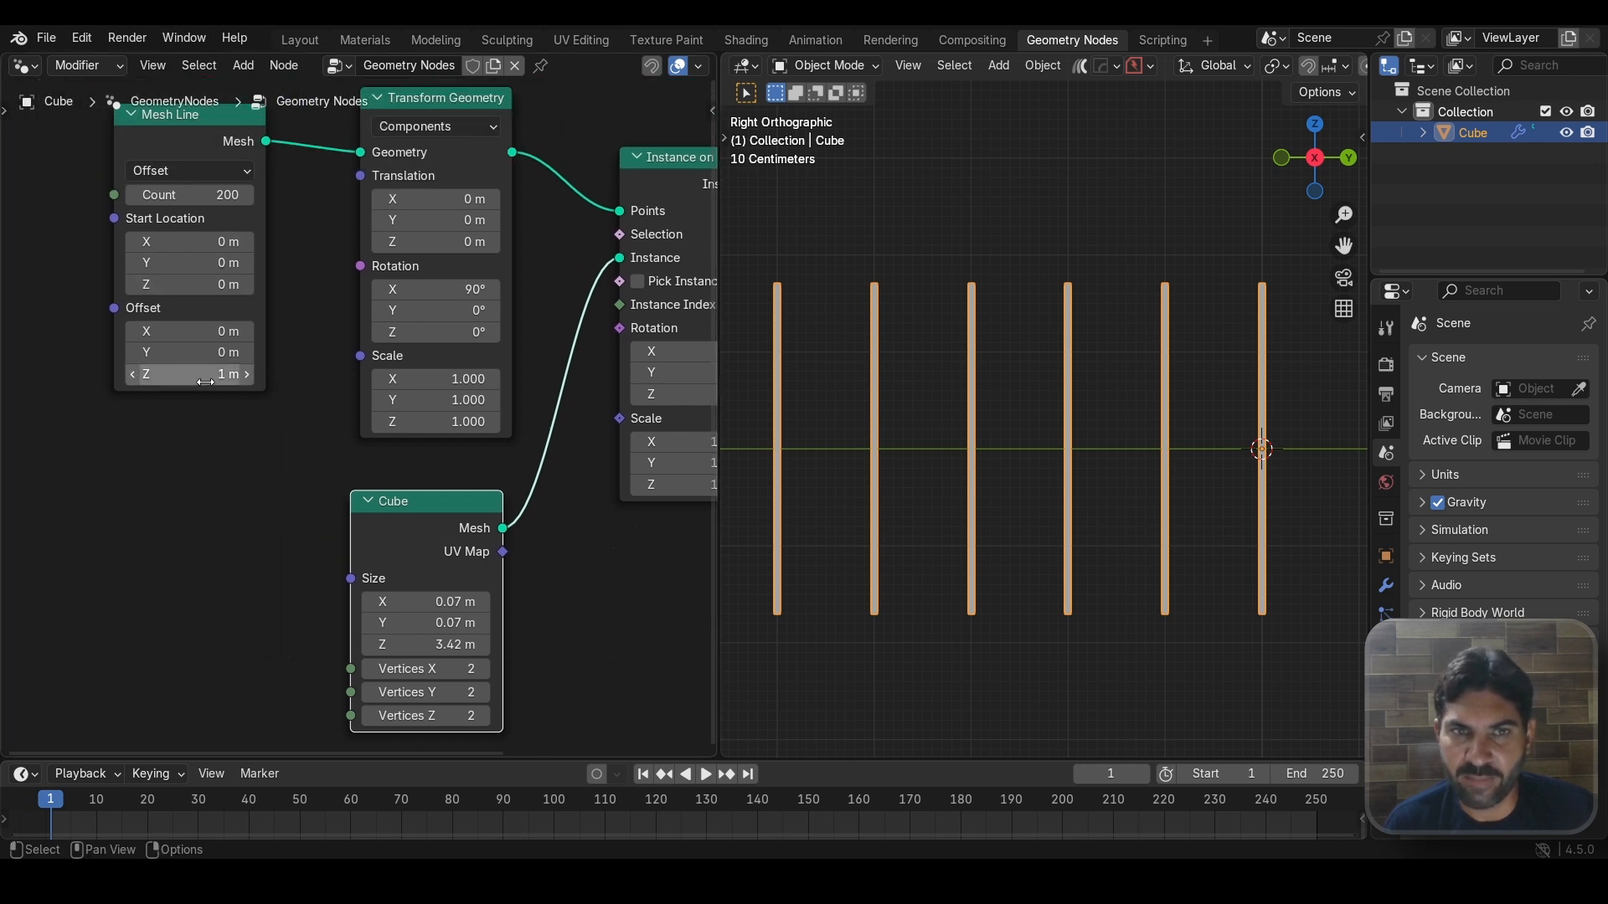
mouse_move(204, 378)
mouse_down()
mouse_move(136, 378)
mouse_move(227, 375)
mouse_up()
scroll(879, 383, up, 5)
scroll(921, 386, down, 10)
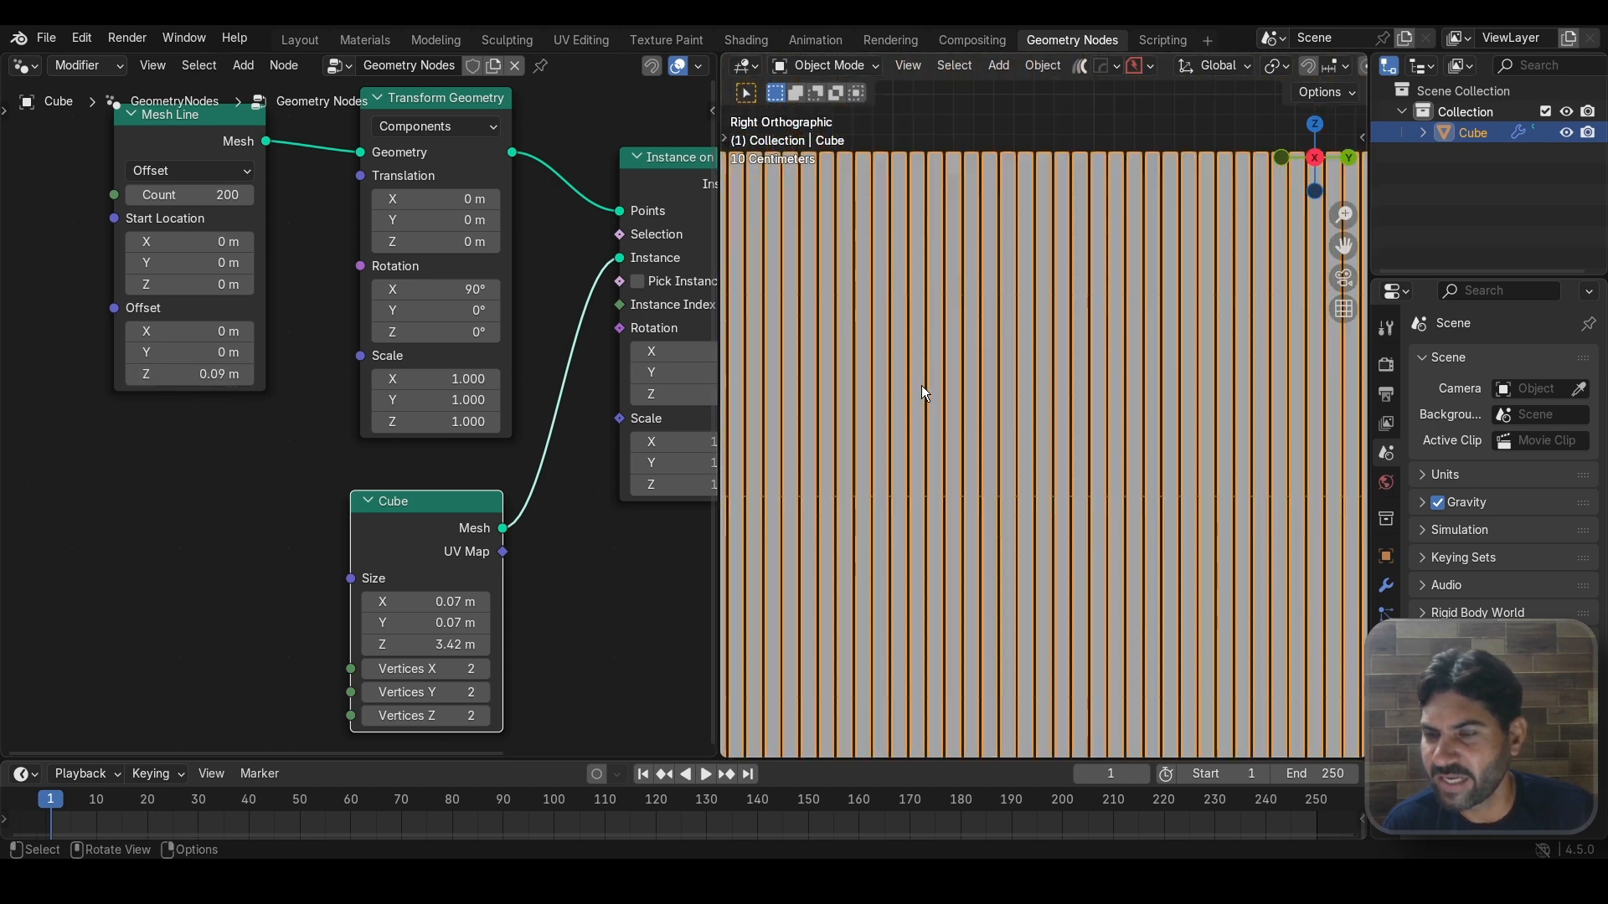
shift+middle_drag(941, 474, 942, 518)
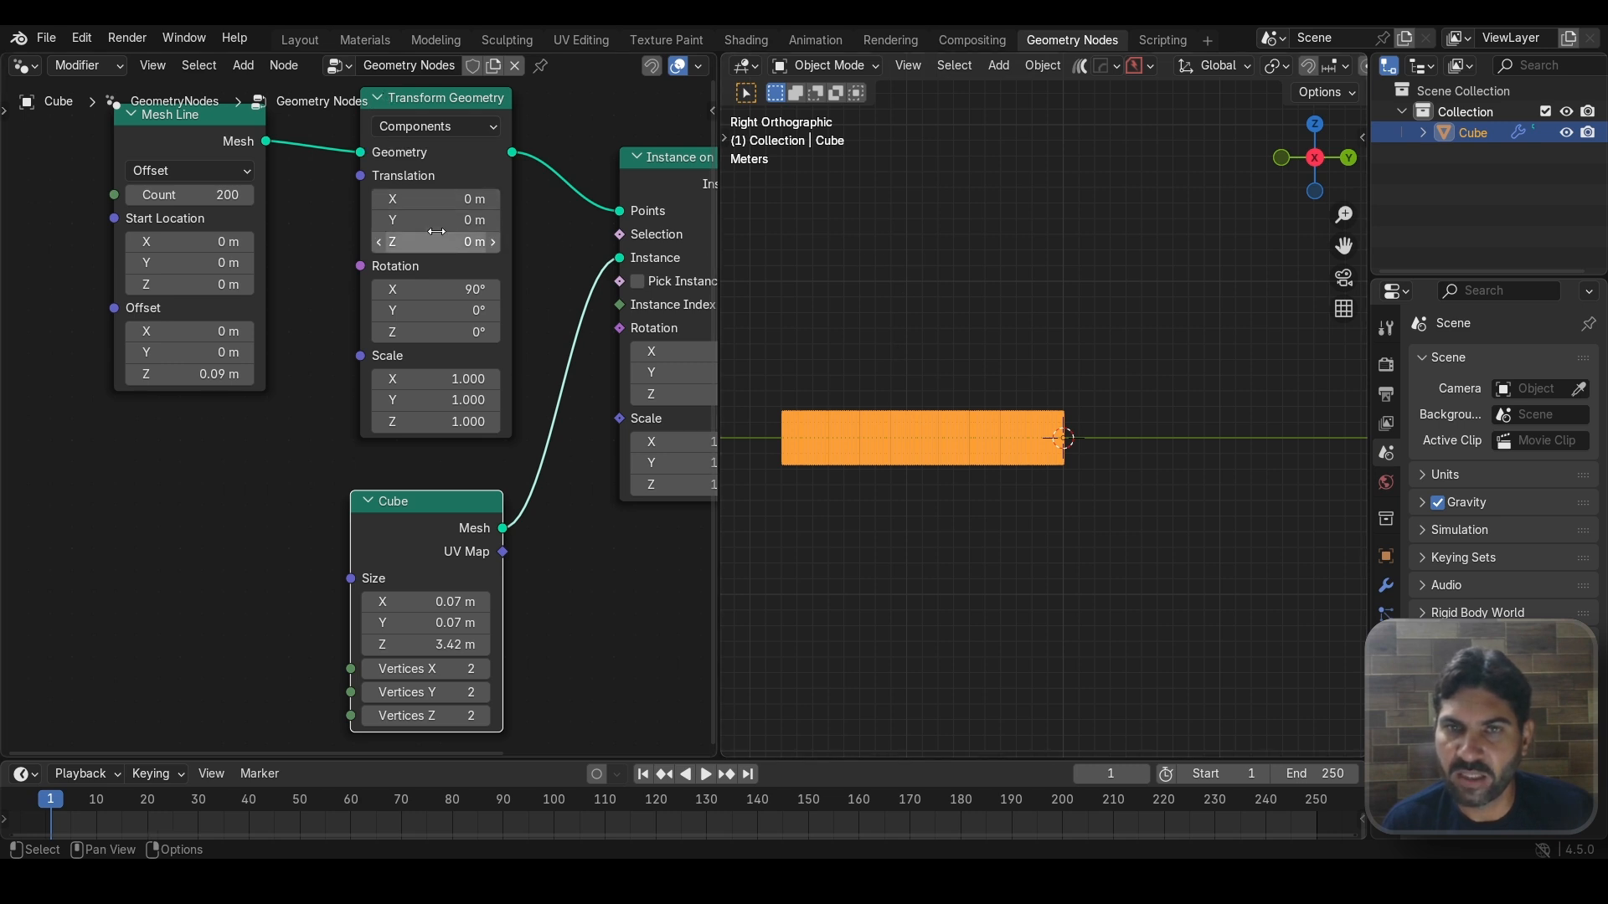
Step: Set the Transform Geometry node's Y translation to 9.2 m to centre the row of bars on the origin
drag(436, 220, 582, 219)
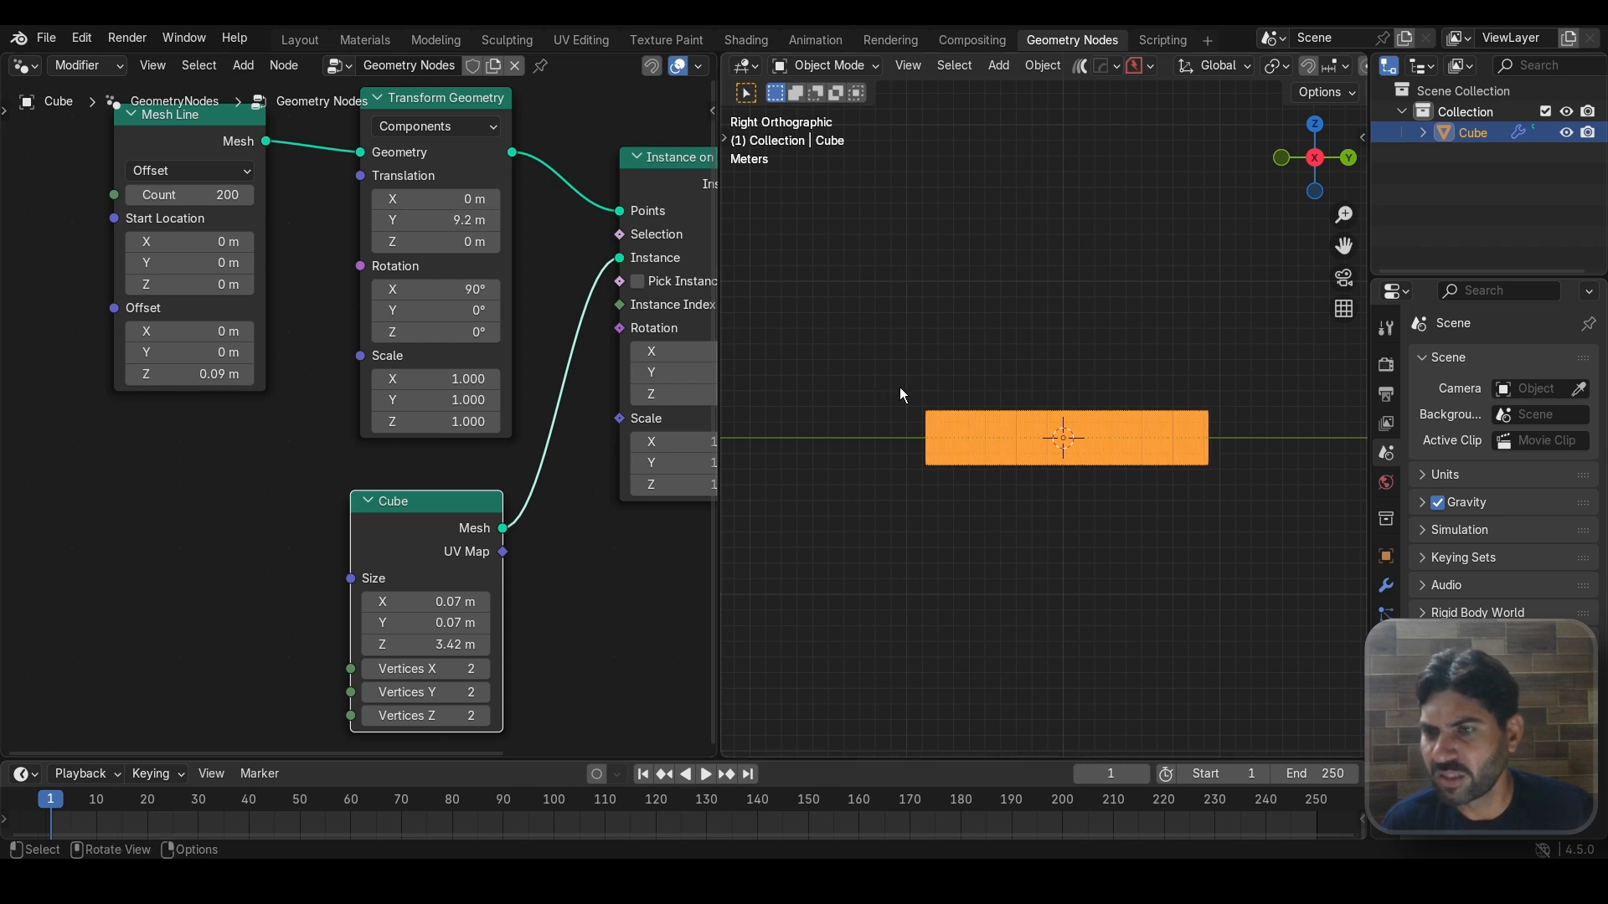
scroll(899, 387, up, 3)
shift+middle_drag(922, 392, 893, 333)
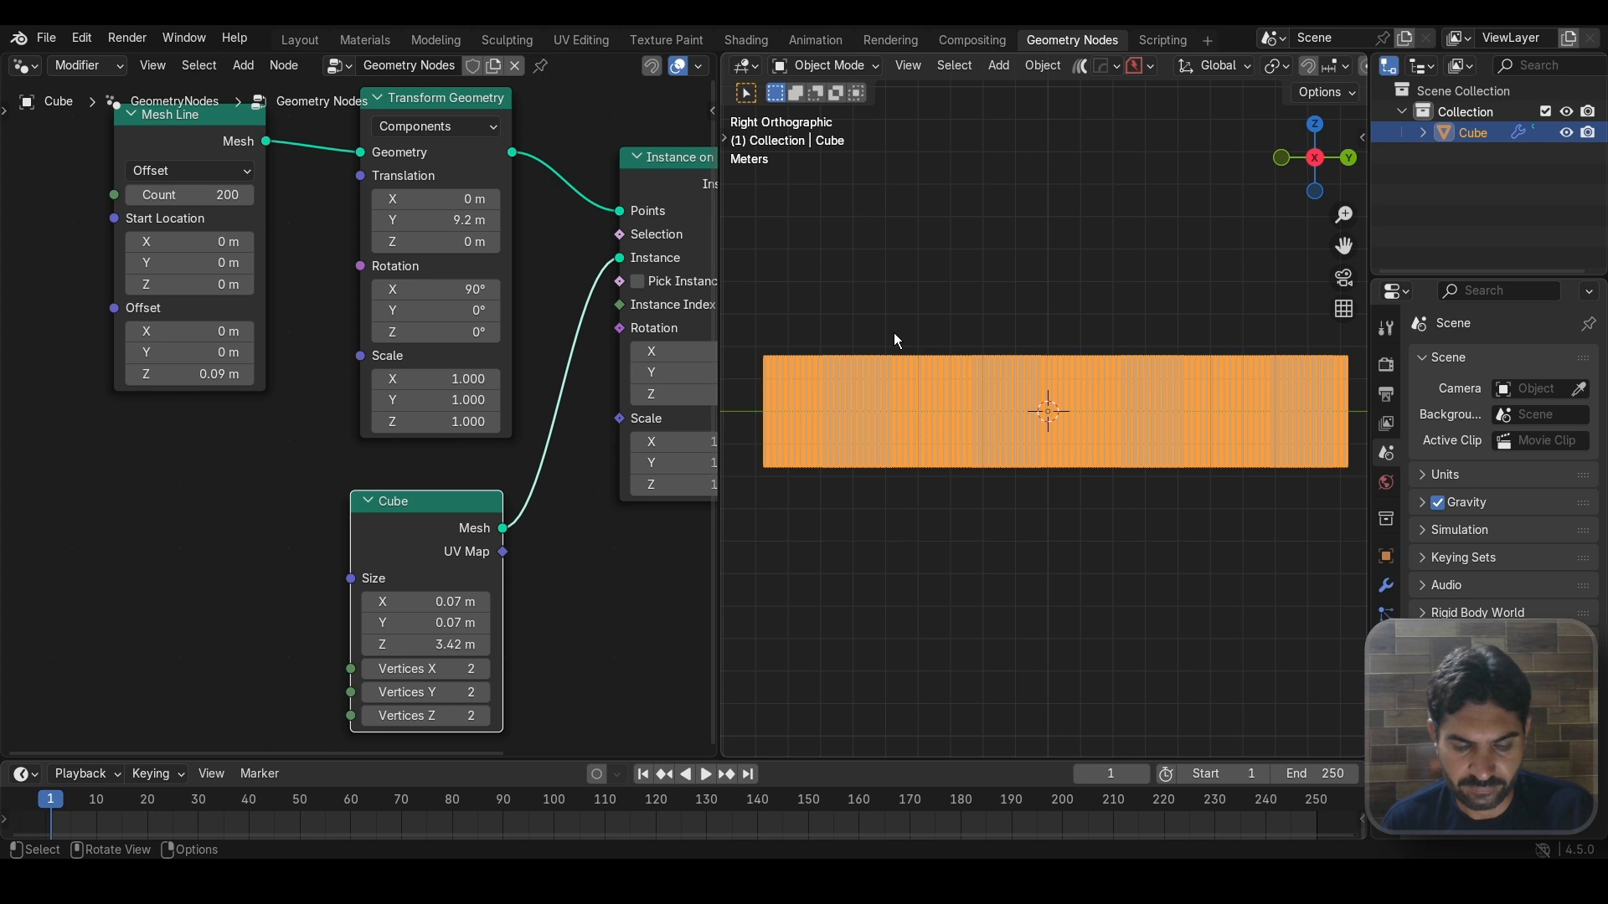
scroll(938, 393, up, 4)
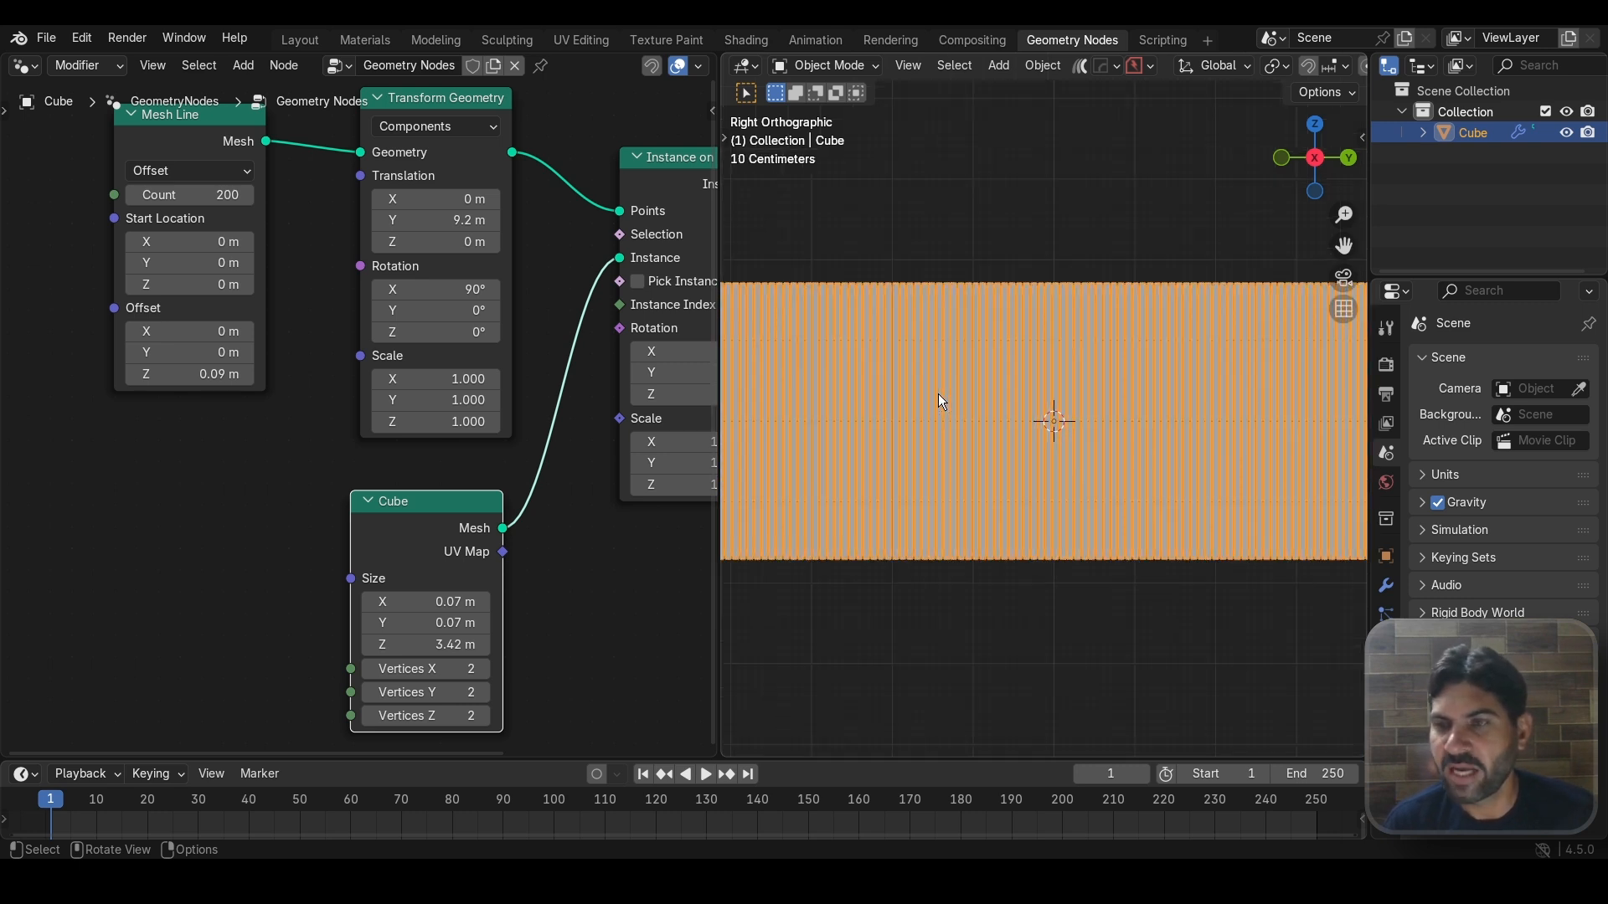
Step: Add a Combine XYZ node below the Instance on Points node and nudge the Cube node slightly upward
click(975, 253)
scroll(943, 369, down, 3)
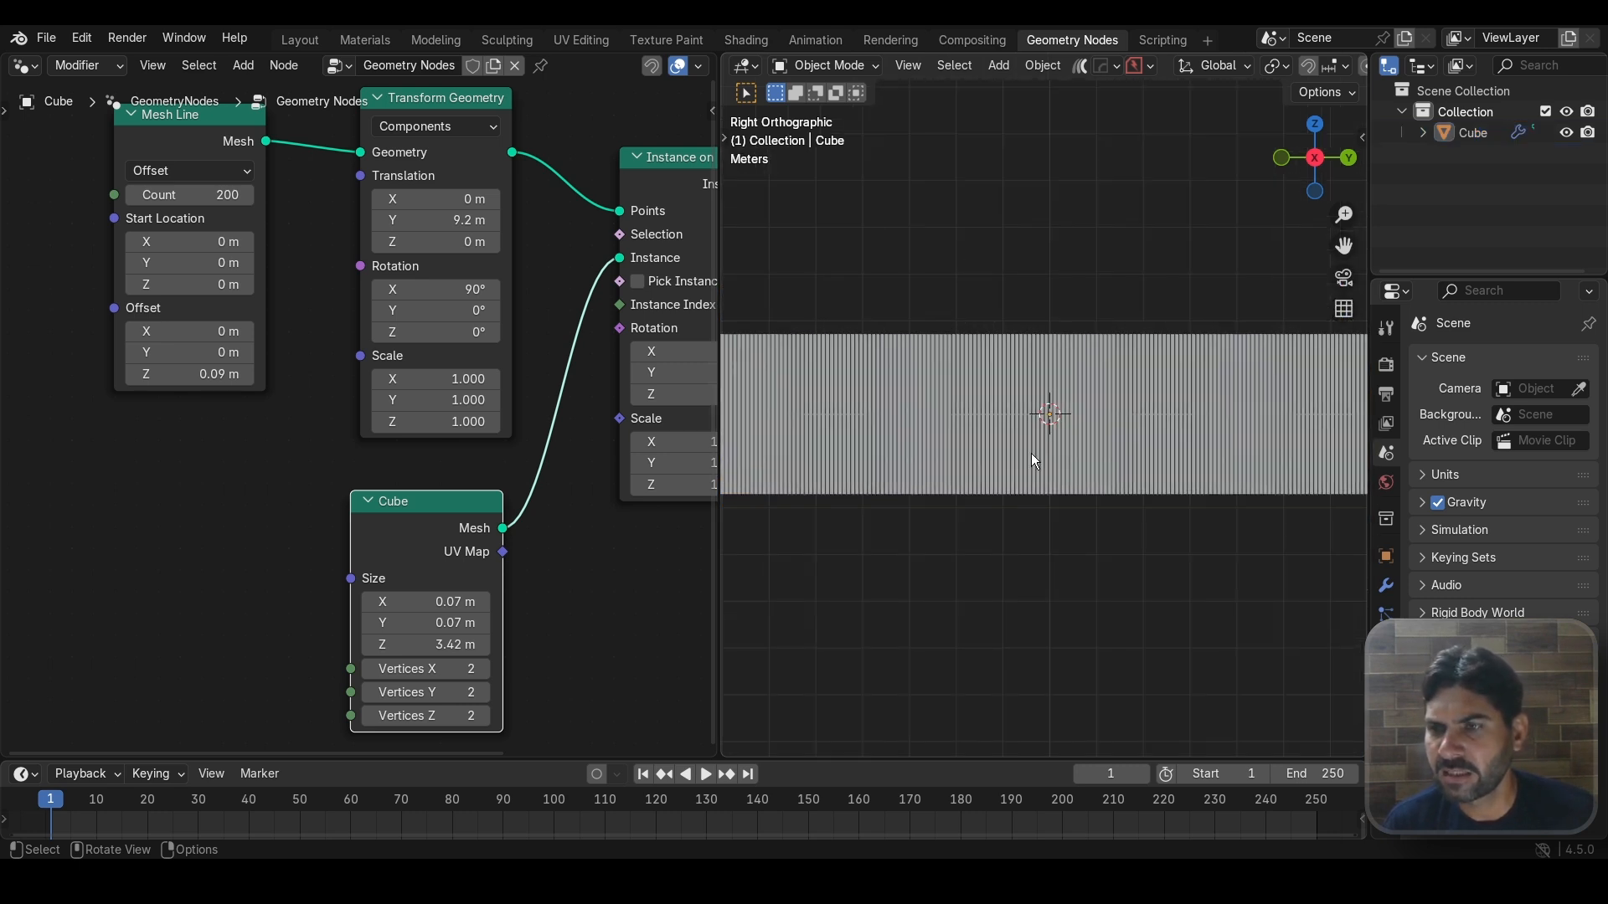
key(Home)
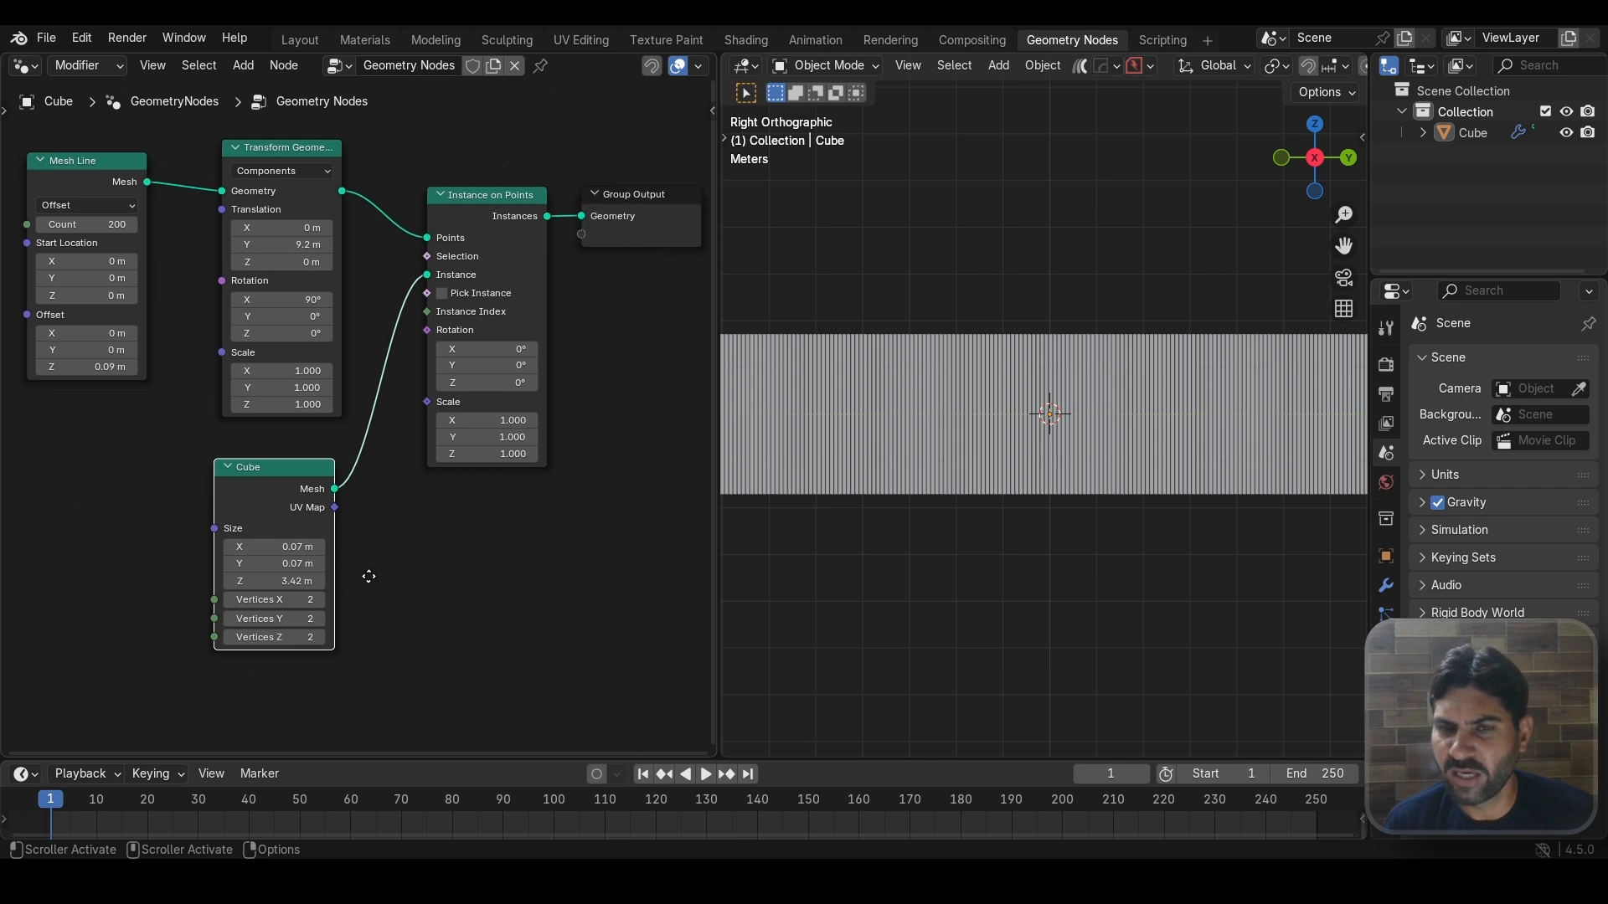
scroll(477, 527, up, 2)
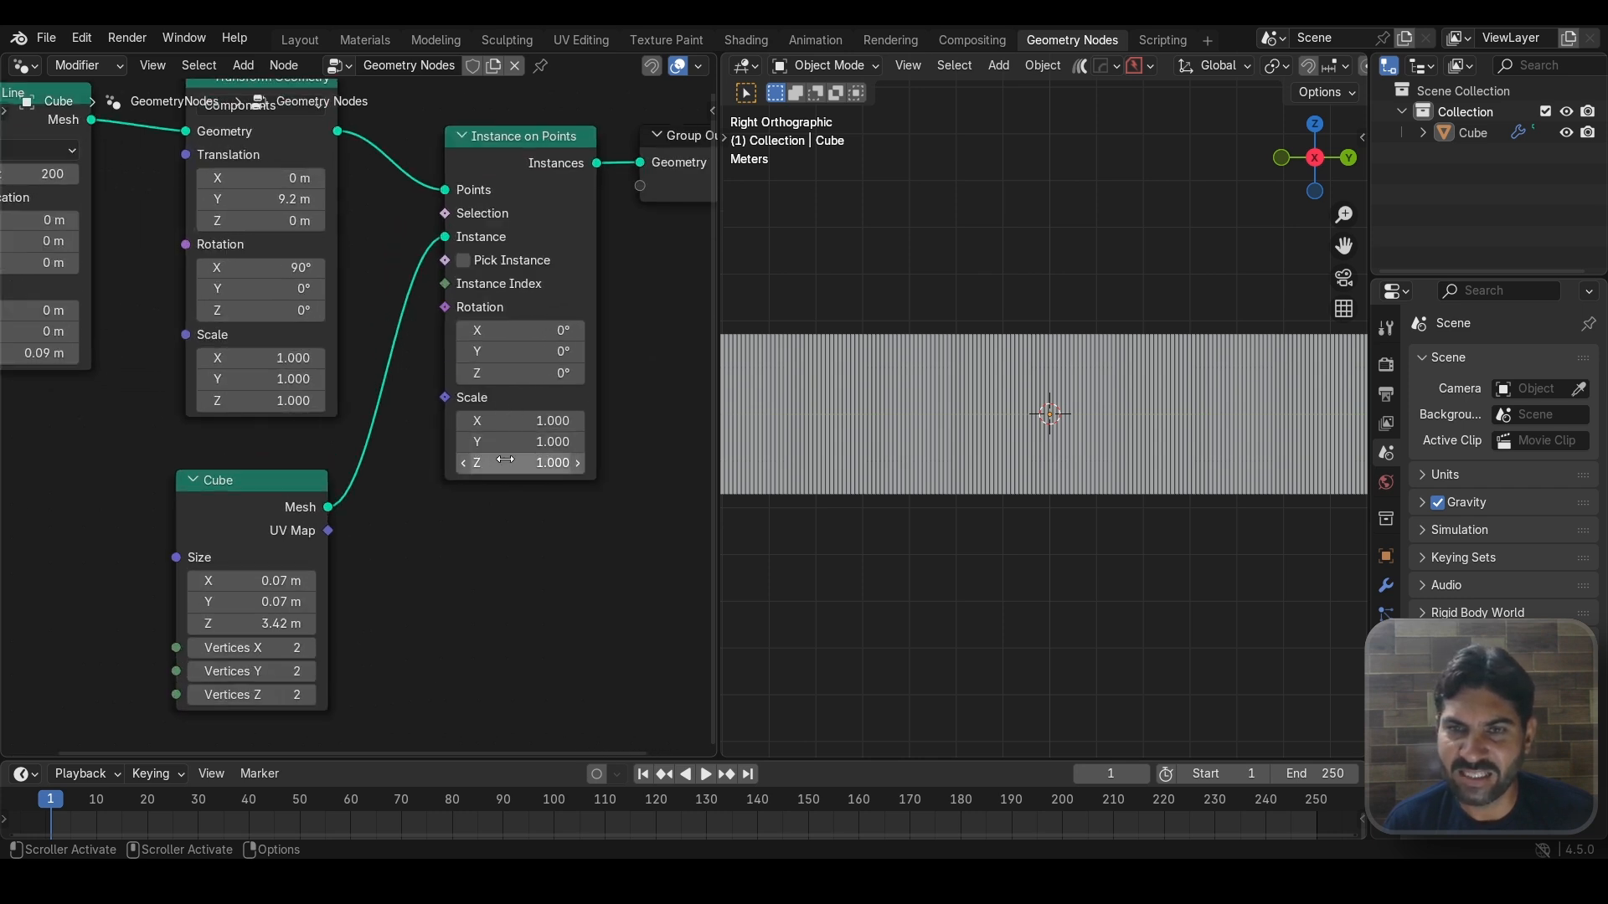
key(shift+a)
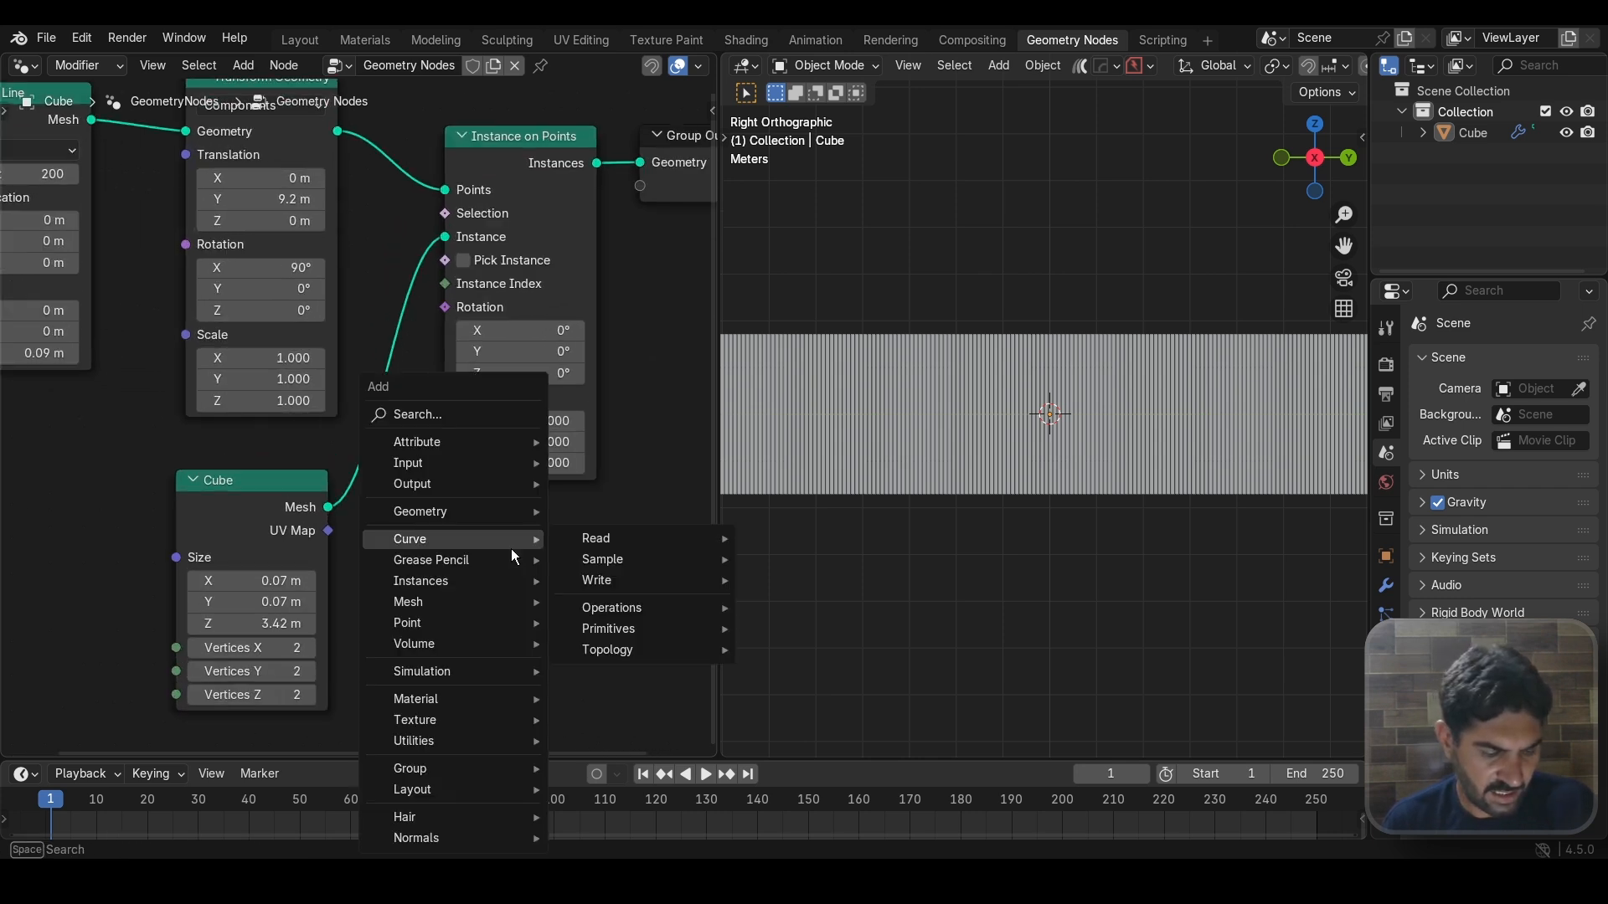
text(com)
key(Down)
key(Down)
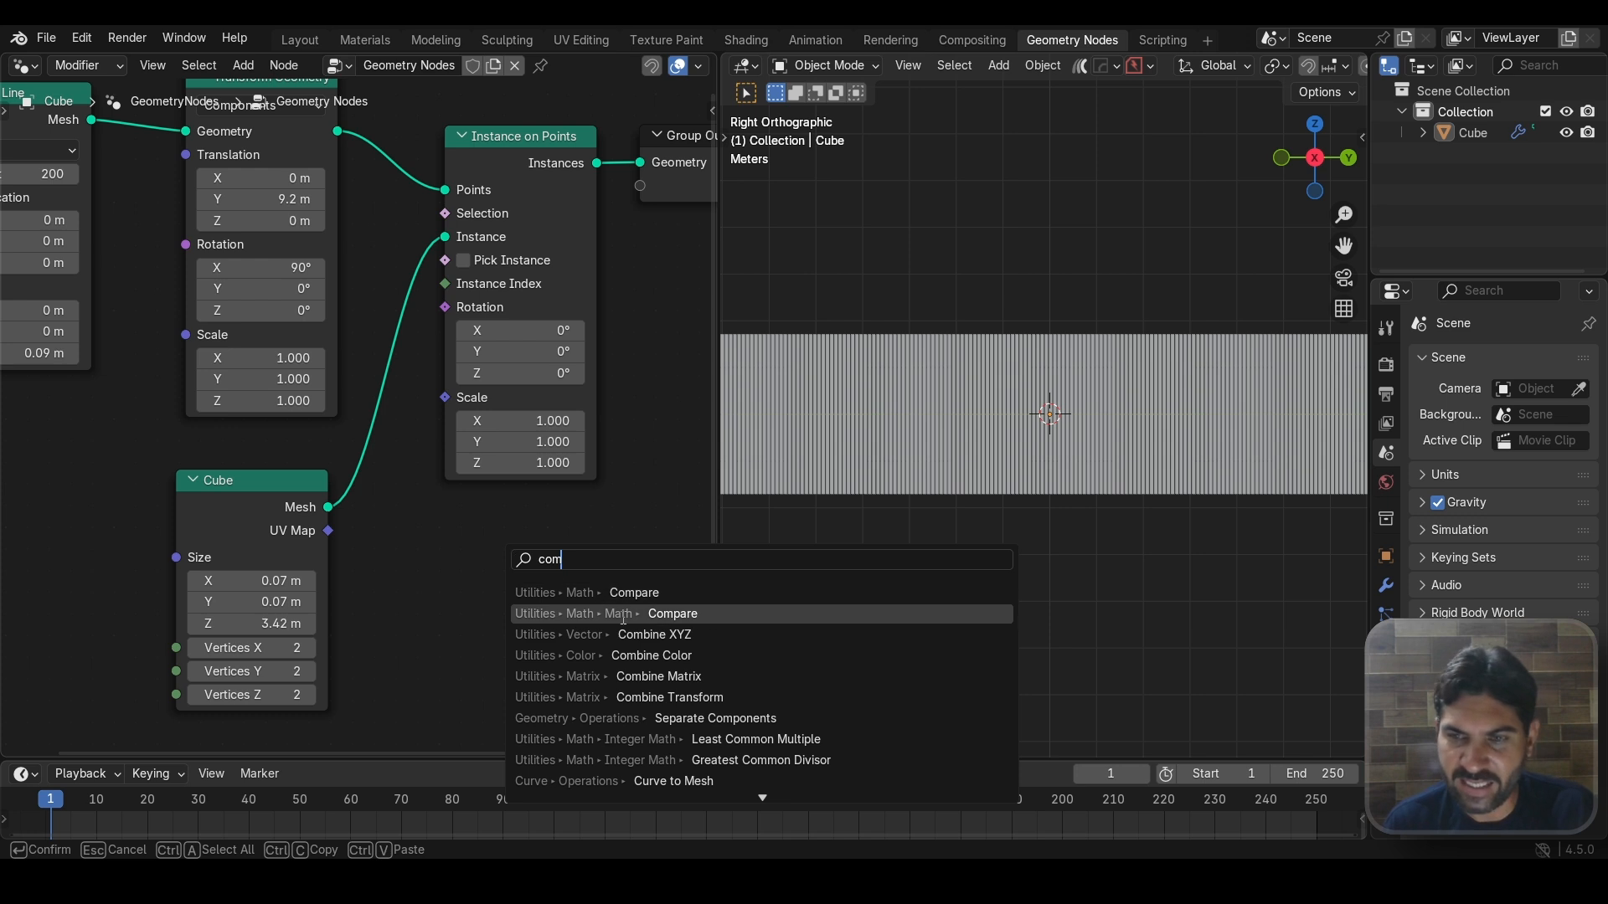
key(Return)
click(442, 505)
drag(251, 495, 248, 465)
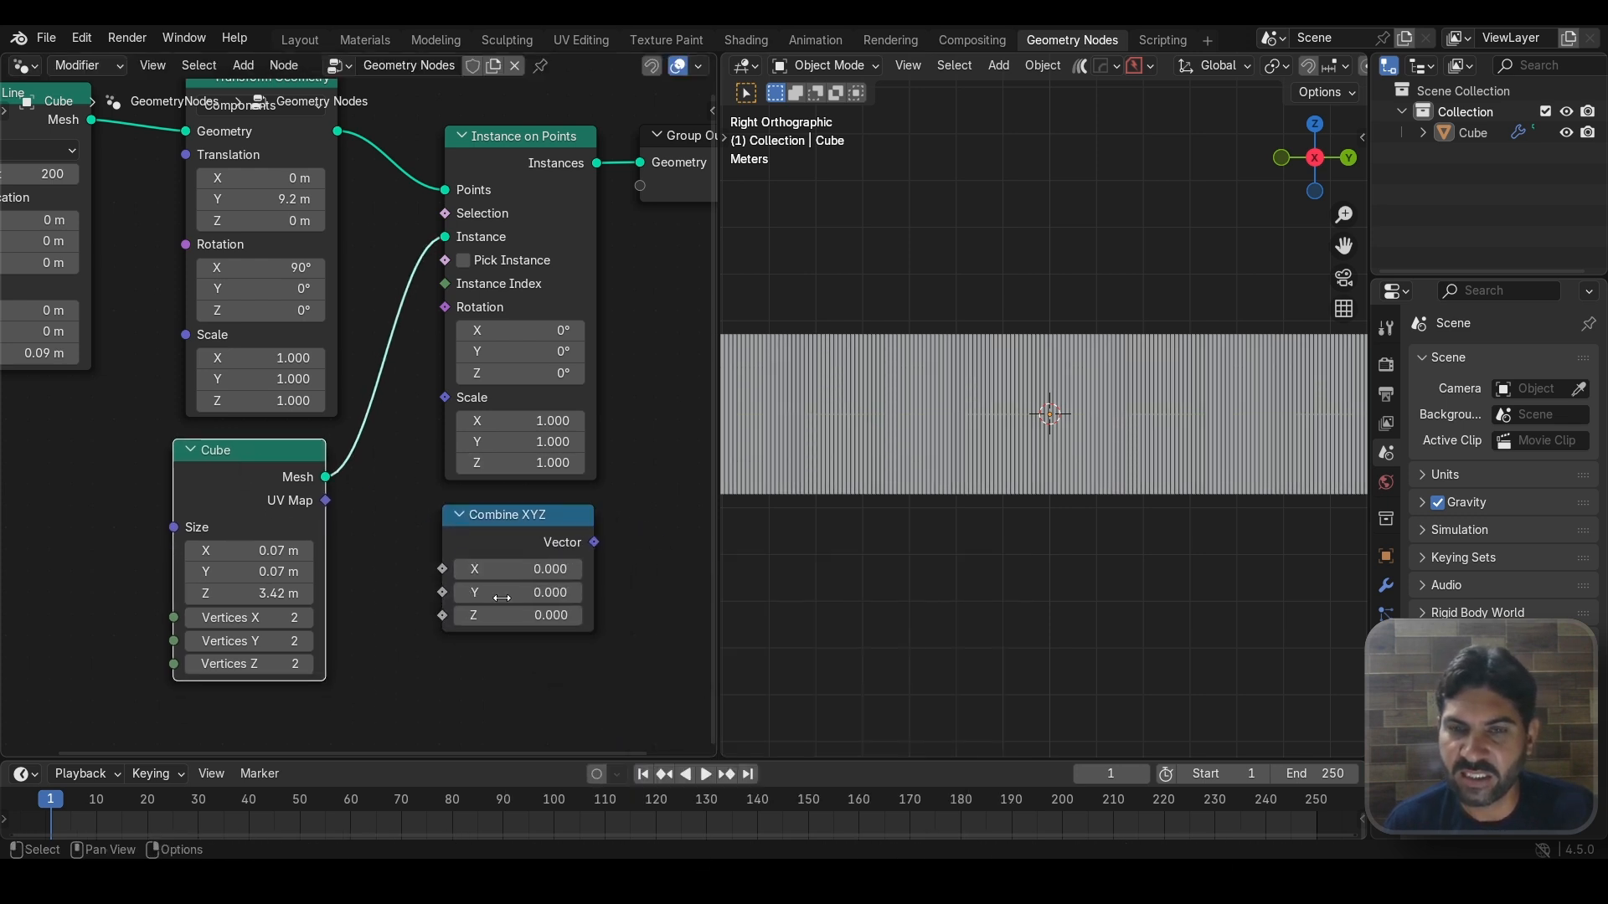
Step: Connect the Combine XYZ vector to the Instance on Points Scale input and set its X, Y and Z to 1
scroll(588, 620, up, 1)
drag(633, 564, 448, 395)
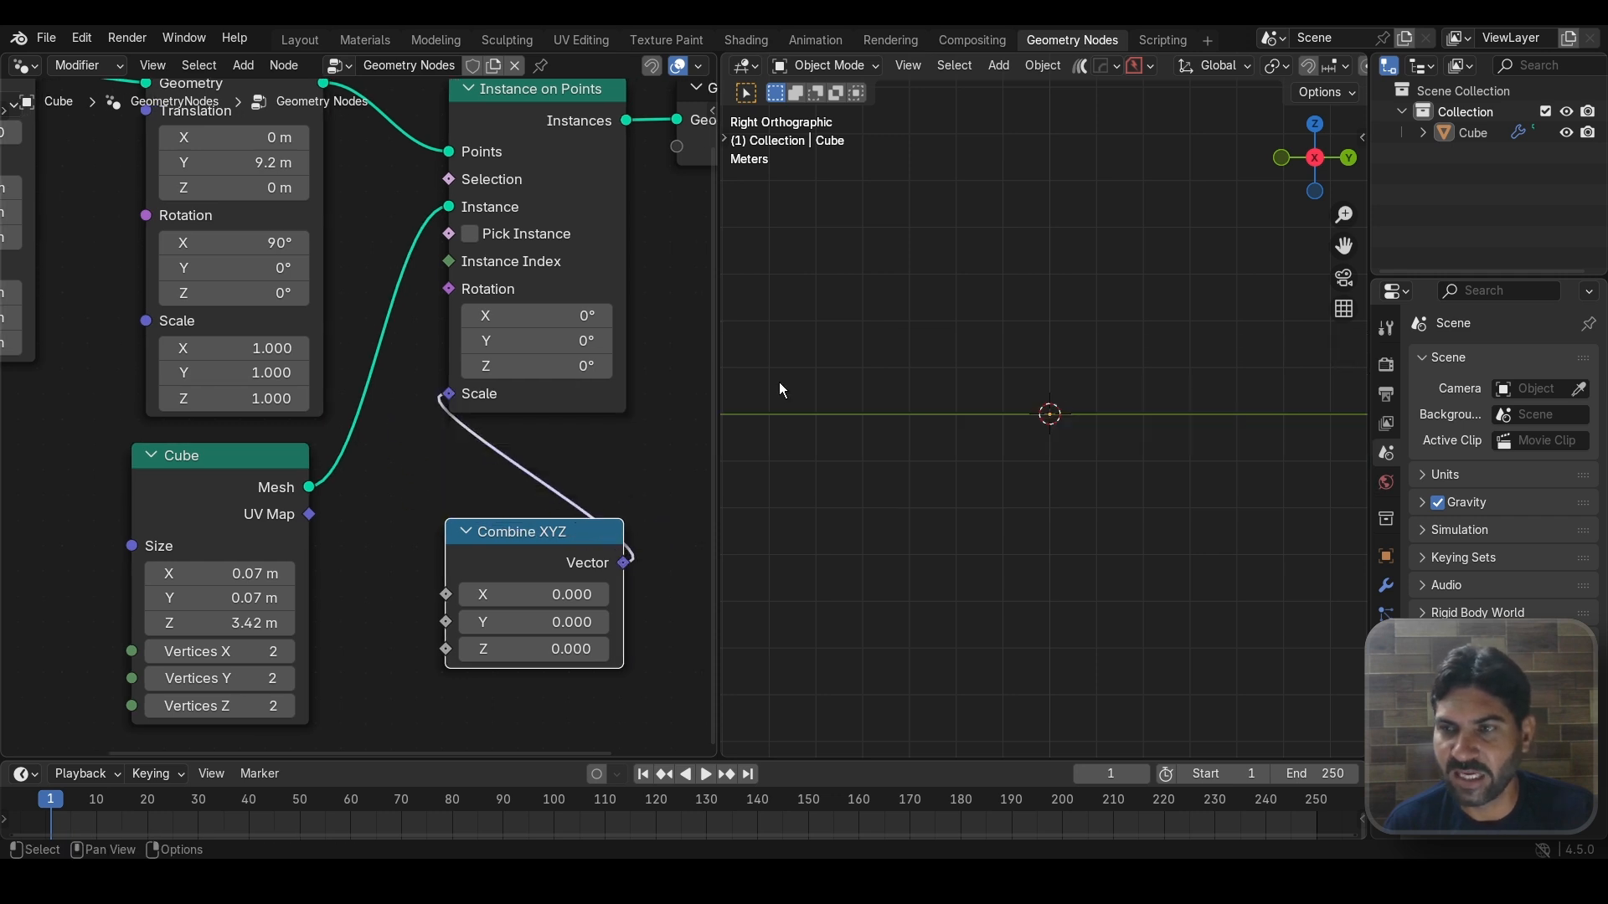
click(543, 594)
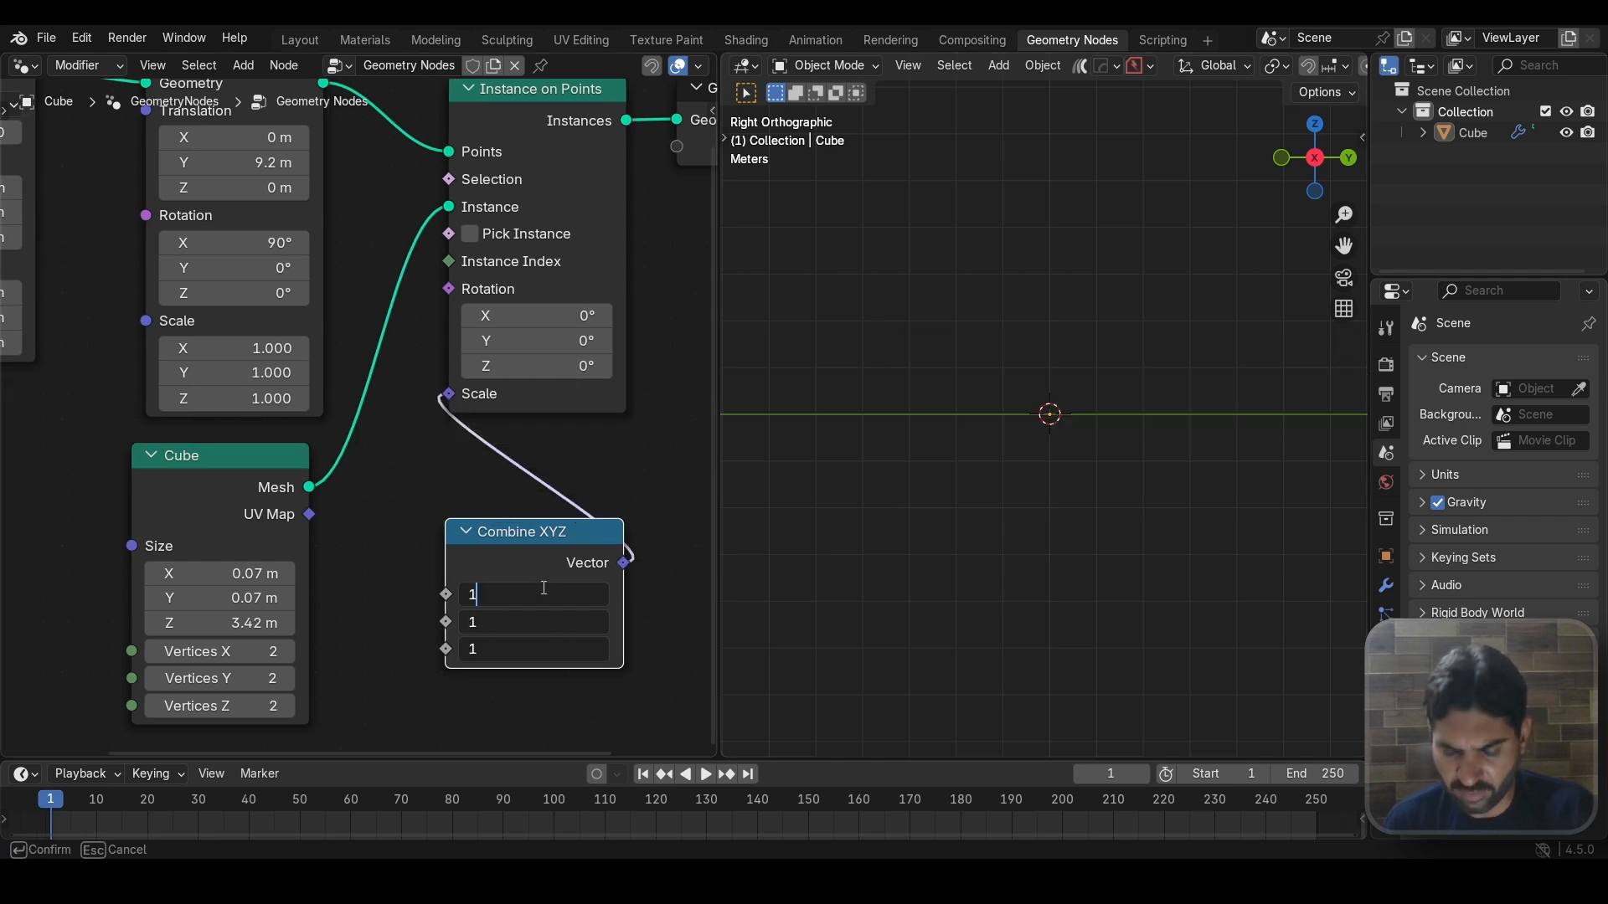
text(1)
key(Return)
scroll(429, 495, down, 2)
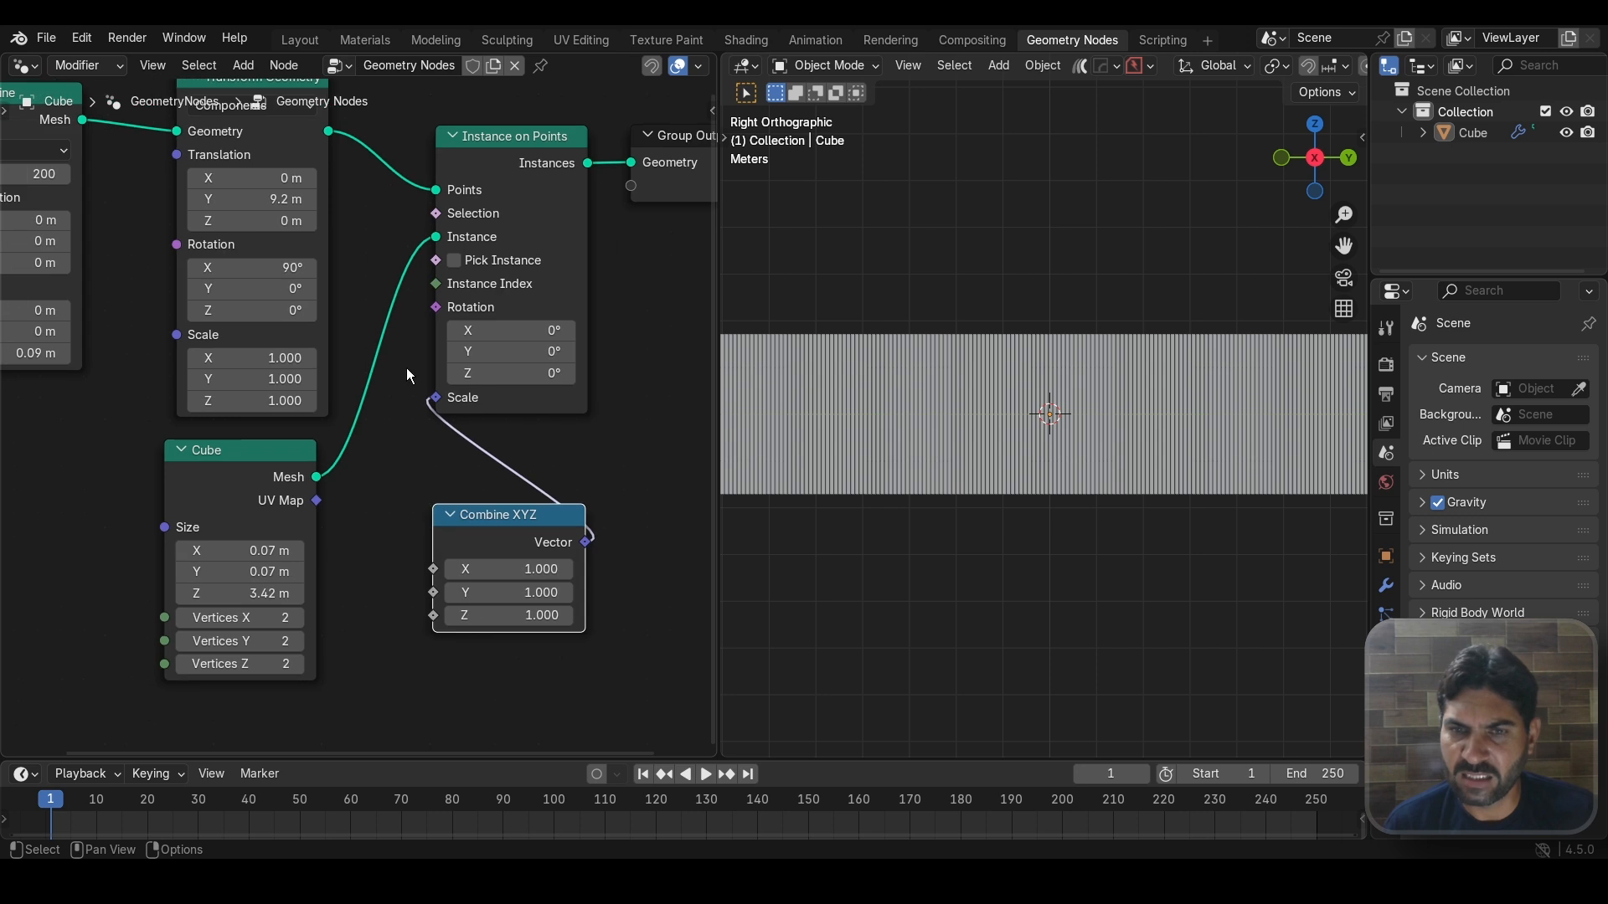
Step: Move the Combine XYZ node lower and add a Noise Texture node below the Cube node
scroll(465, 620, up, 3)
scroll(397, 537, down, 1)
middle_drag(397, 536, 392, 460)
drag(506, 423, 501, 507)
scroll(340, 618, down, 4)
middle_drag(345, 582, 390, 419)
click(360, 499)
key(shift+a)
text(noi)
click(484, 566)
click(368, 470)
Step: Connect the Noise Texture's Fac output to the Combine XYZ Z input to vary the bar heights
scroll(370, 474, up, 2)
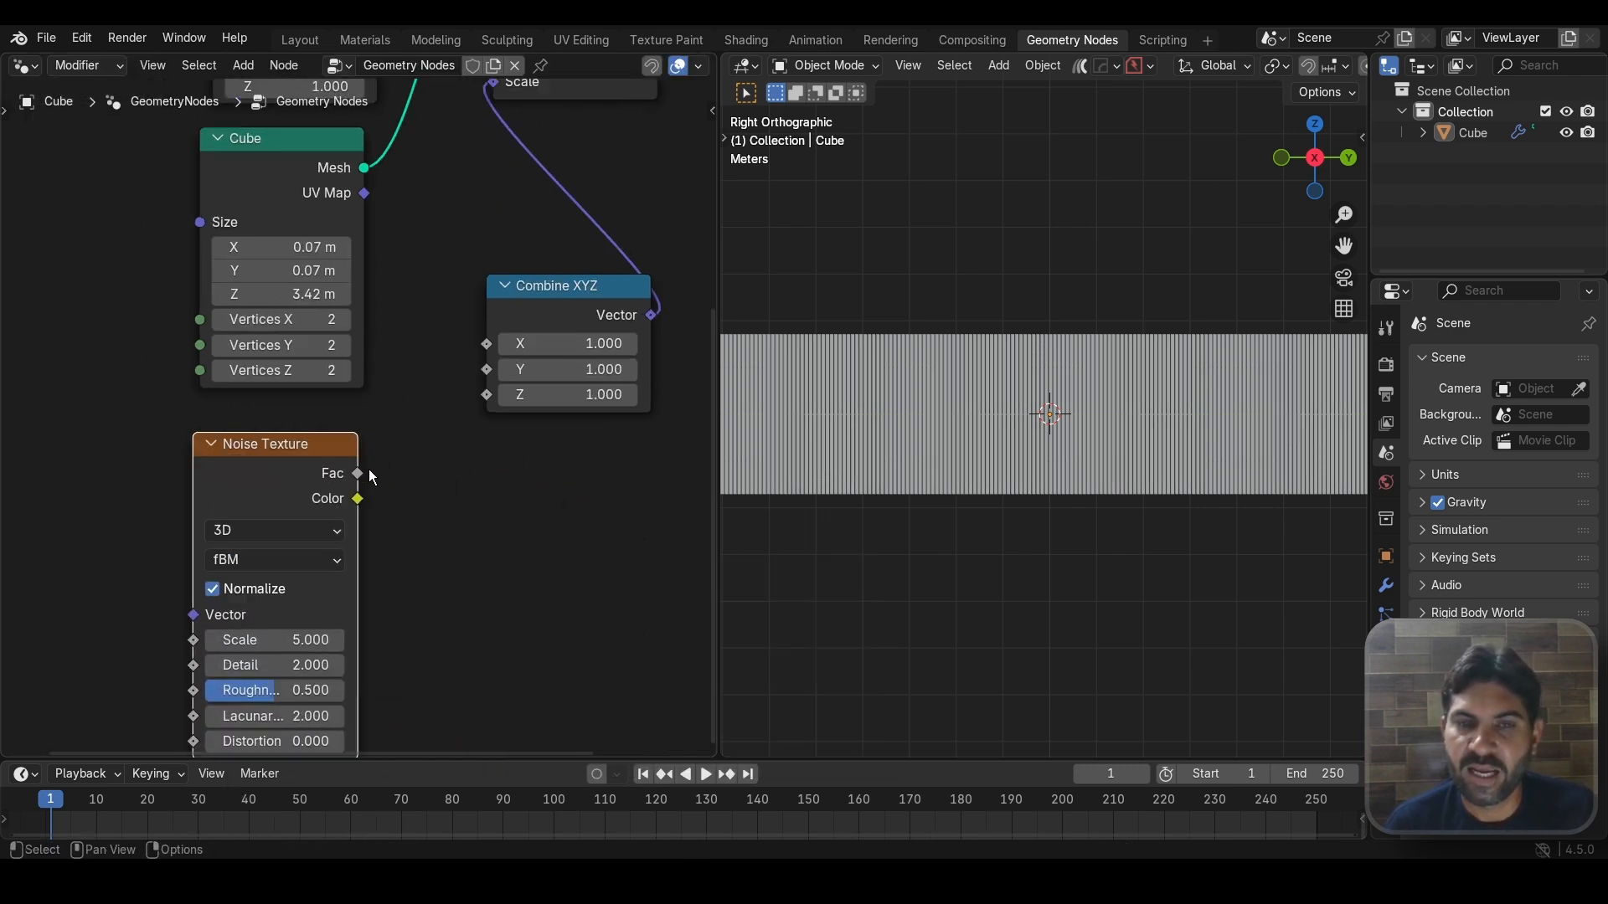
drag(357, 474, 486, 395)
scroll(973, 398, up, 4)
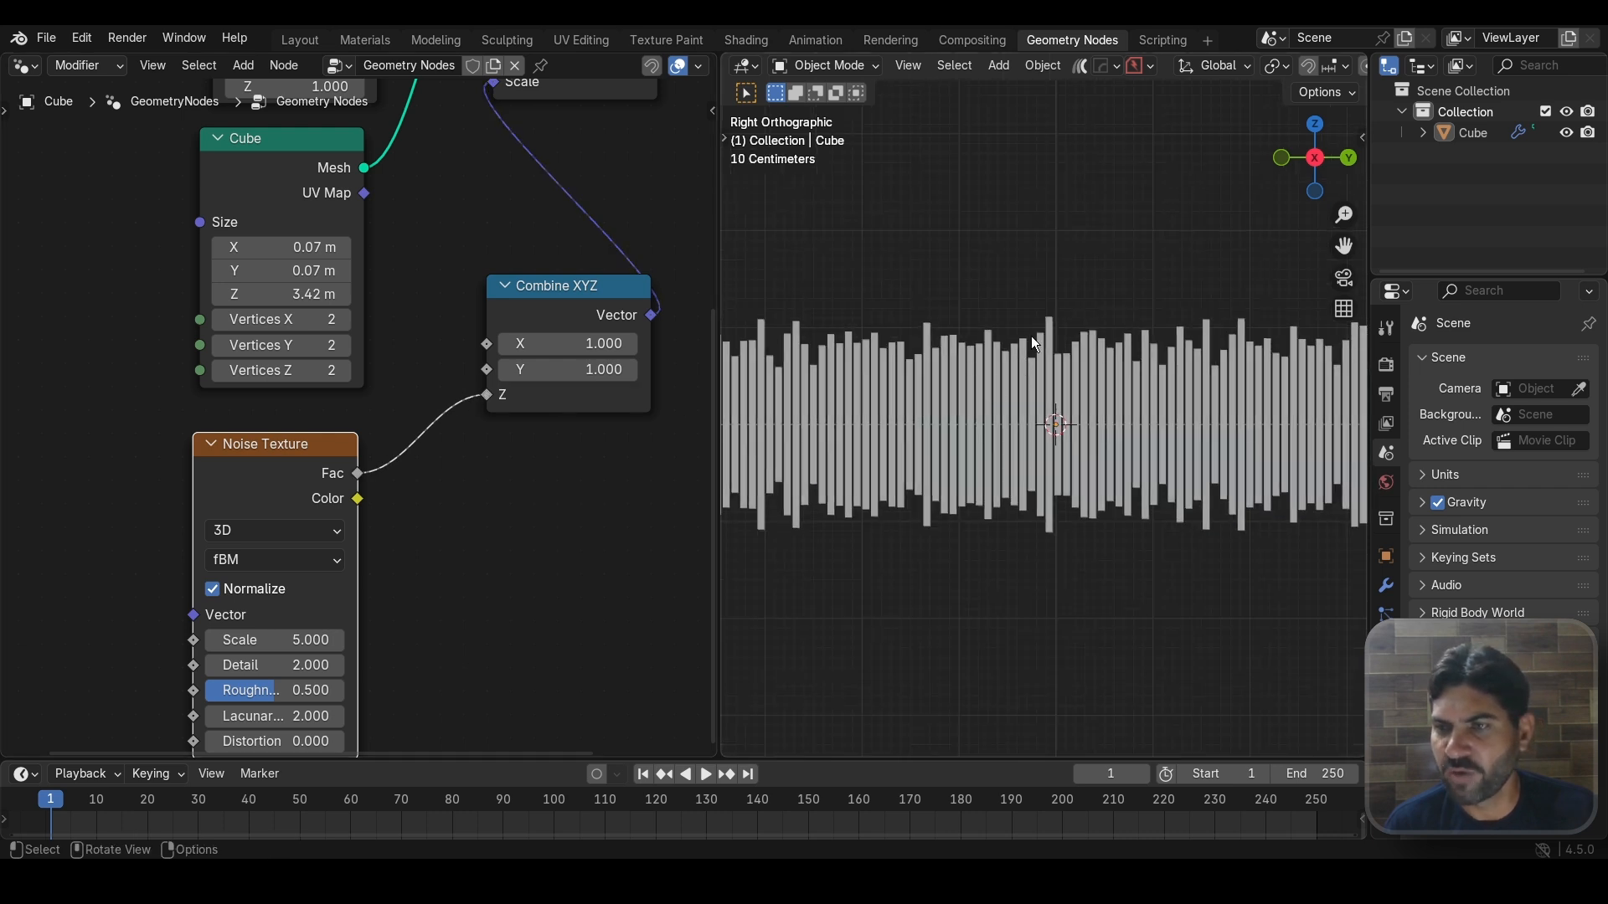
scroll(438, 572, down, 1)
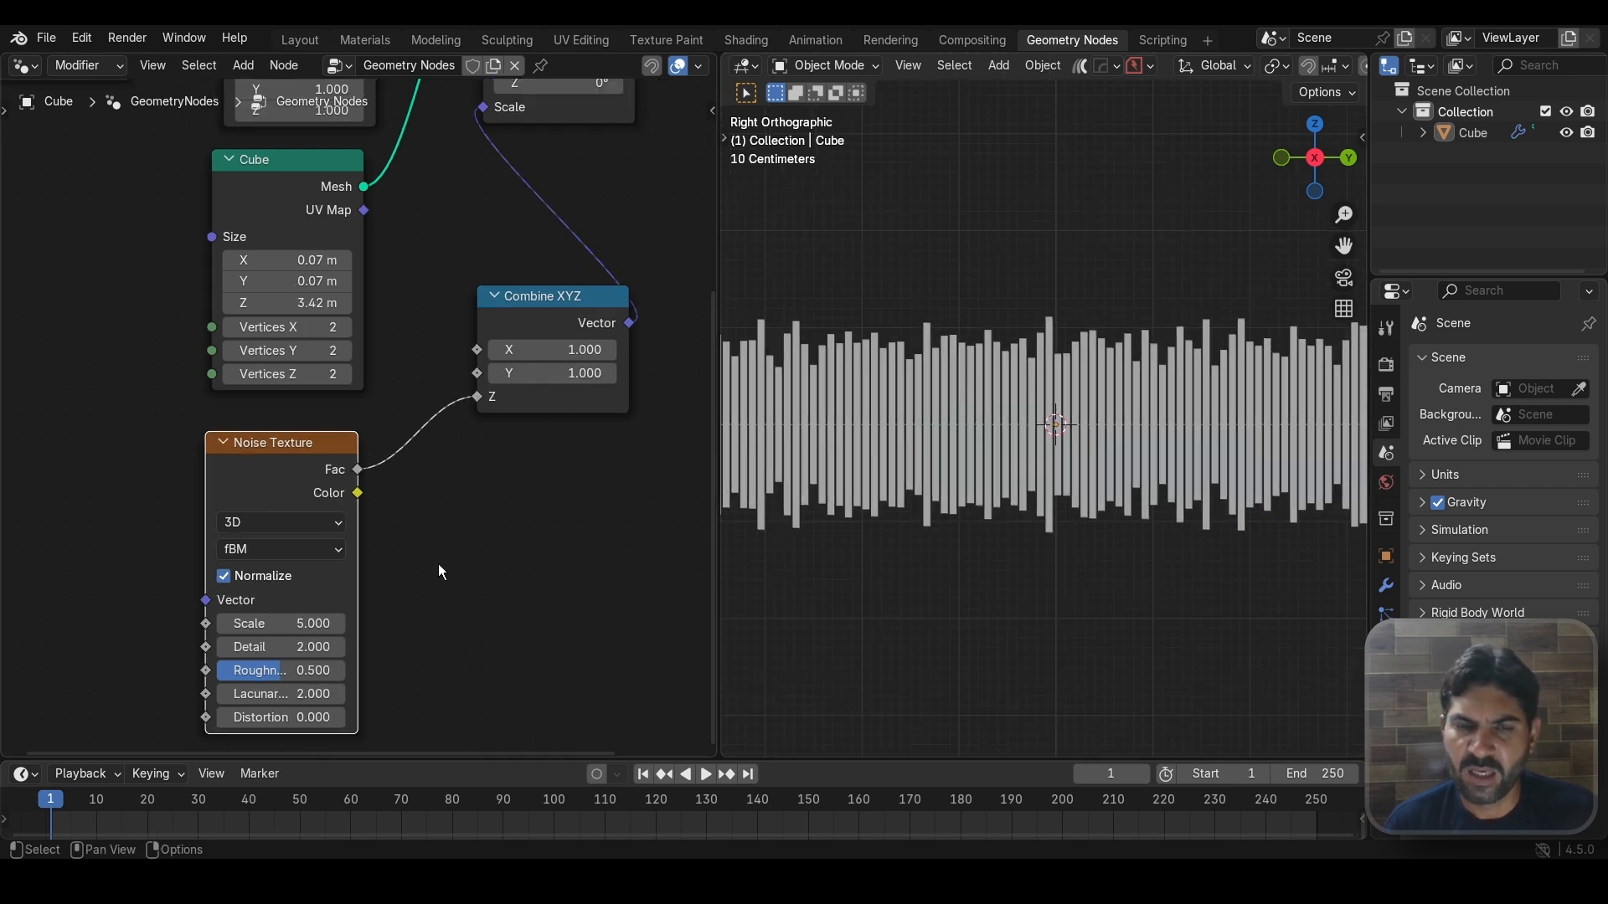
Step: Switch the Noise Texture's dimensions to 4D
click(338, 524)
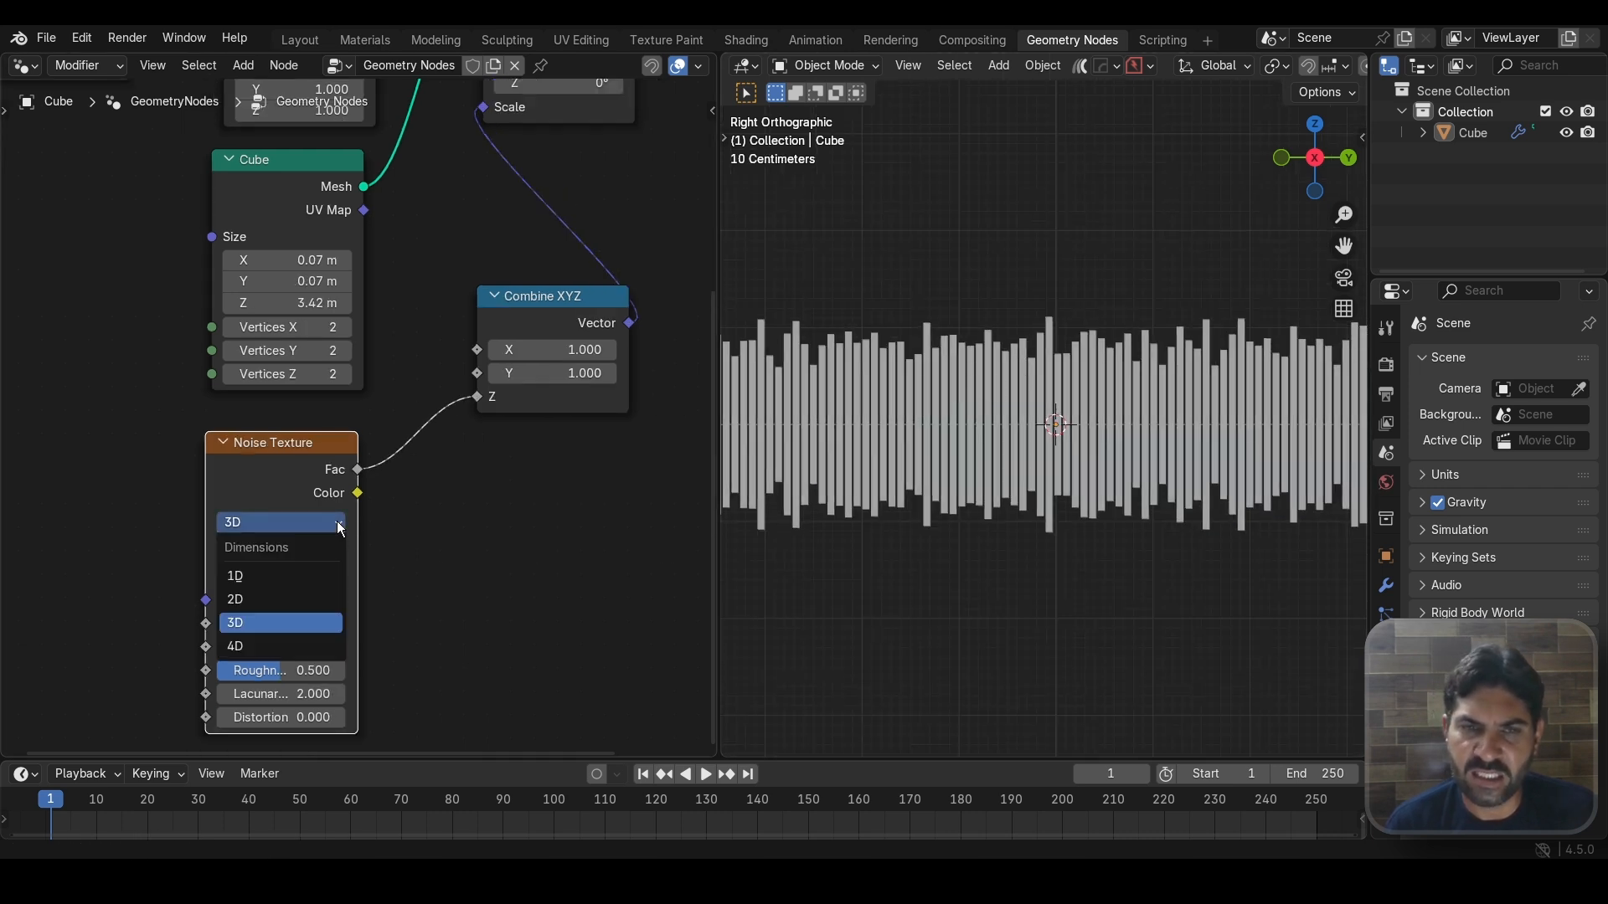
click(292, 638)
scroll(466, 565, up, 1)
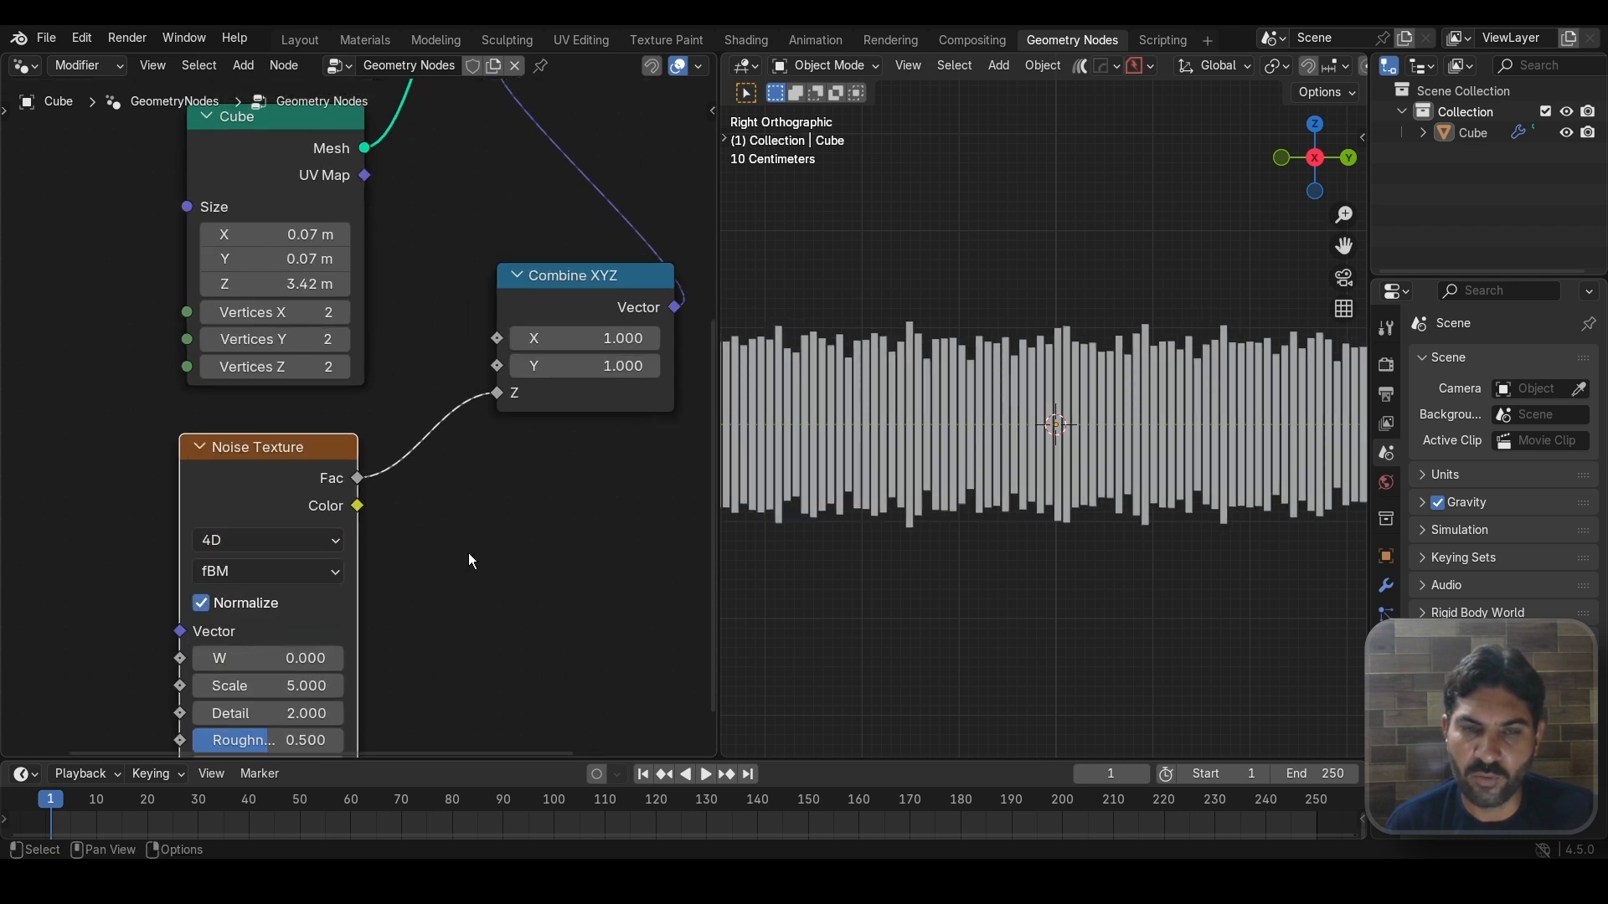
middle_drag(466, 564, 543, 410)
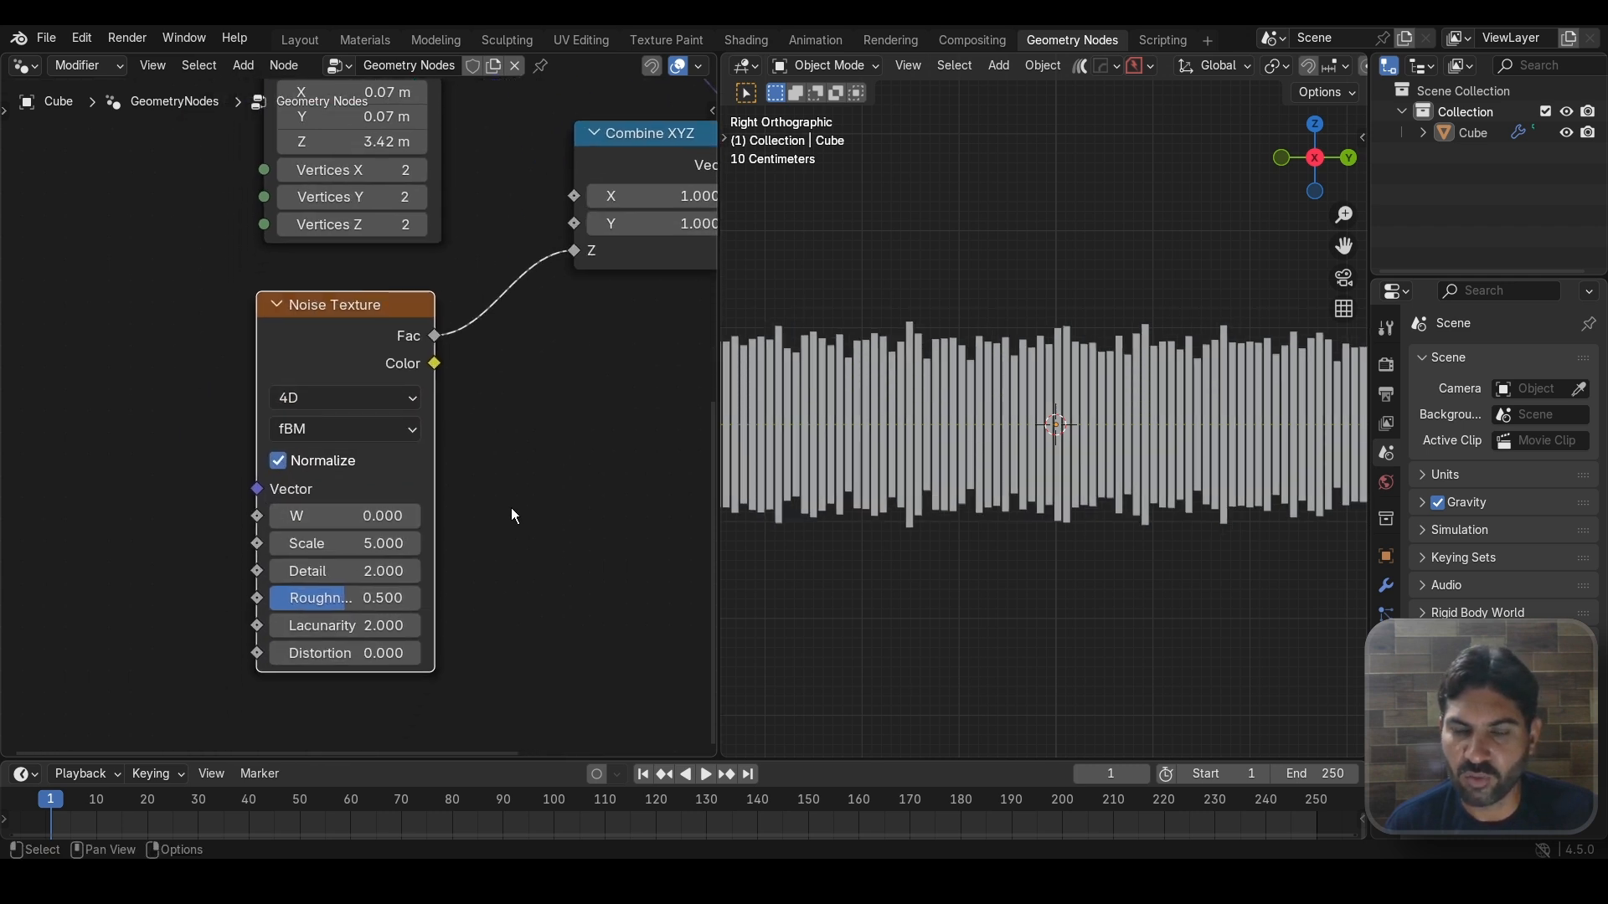
Step: Set the Noise Texture's Detail to 0 and its Scale to 1.44 for smooth waves along the bars
drag(368, 571, 306, 571)
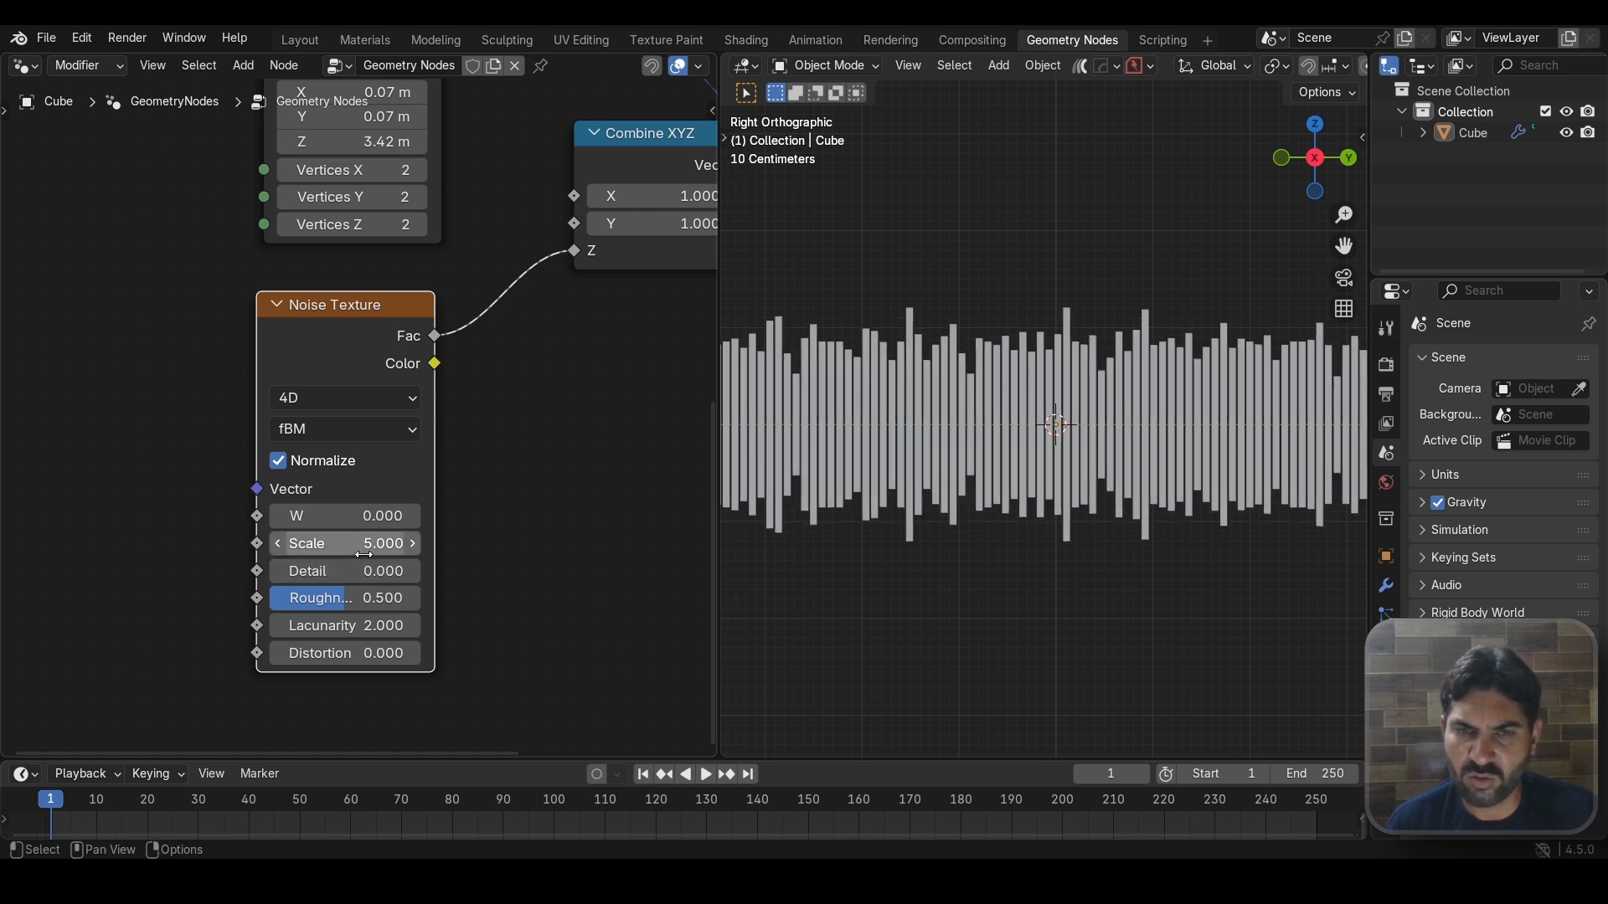
drag(368, 546, 132, 545)
scroll(1062, 426, down, 4)
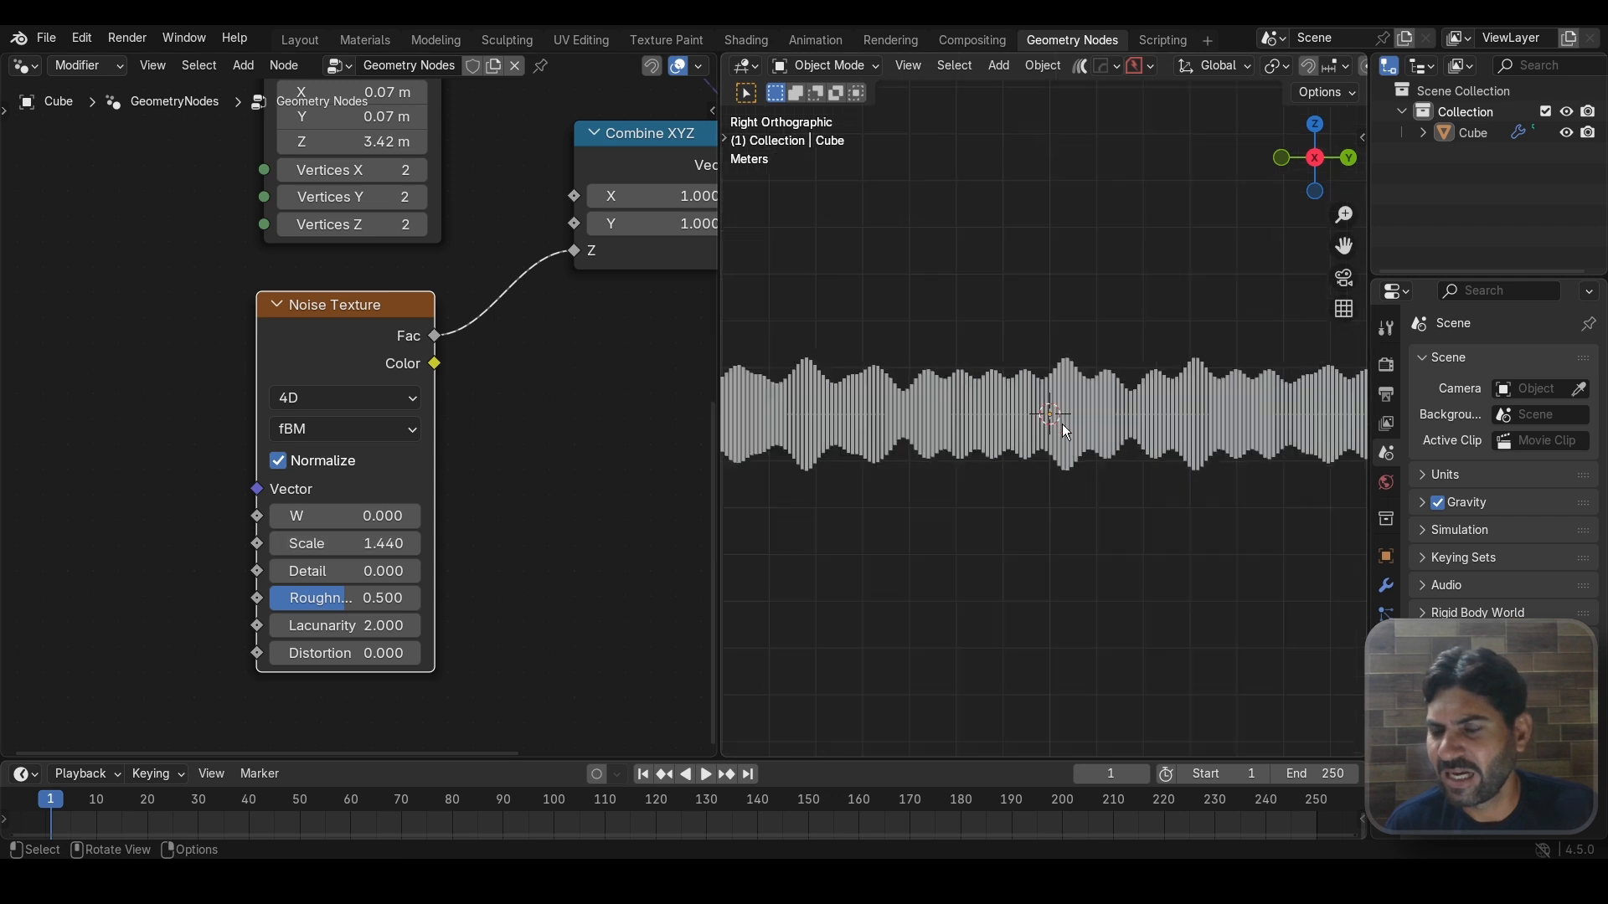
scroll(1065, 432, up, 2)
scroll(1065, 433, down, 1)
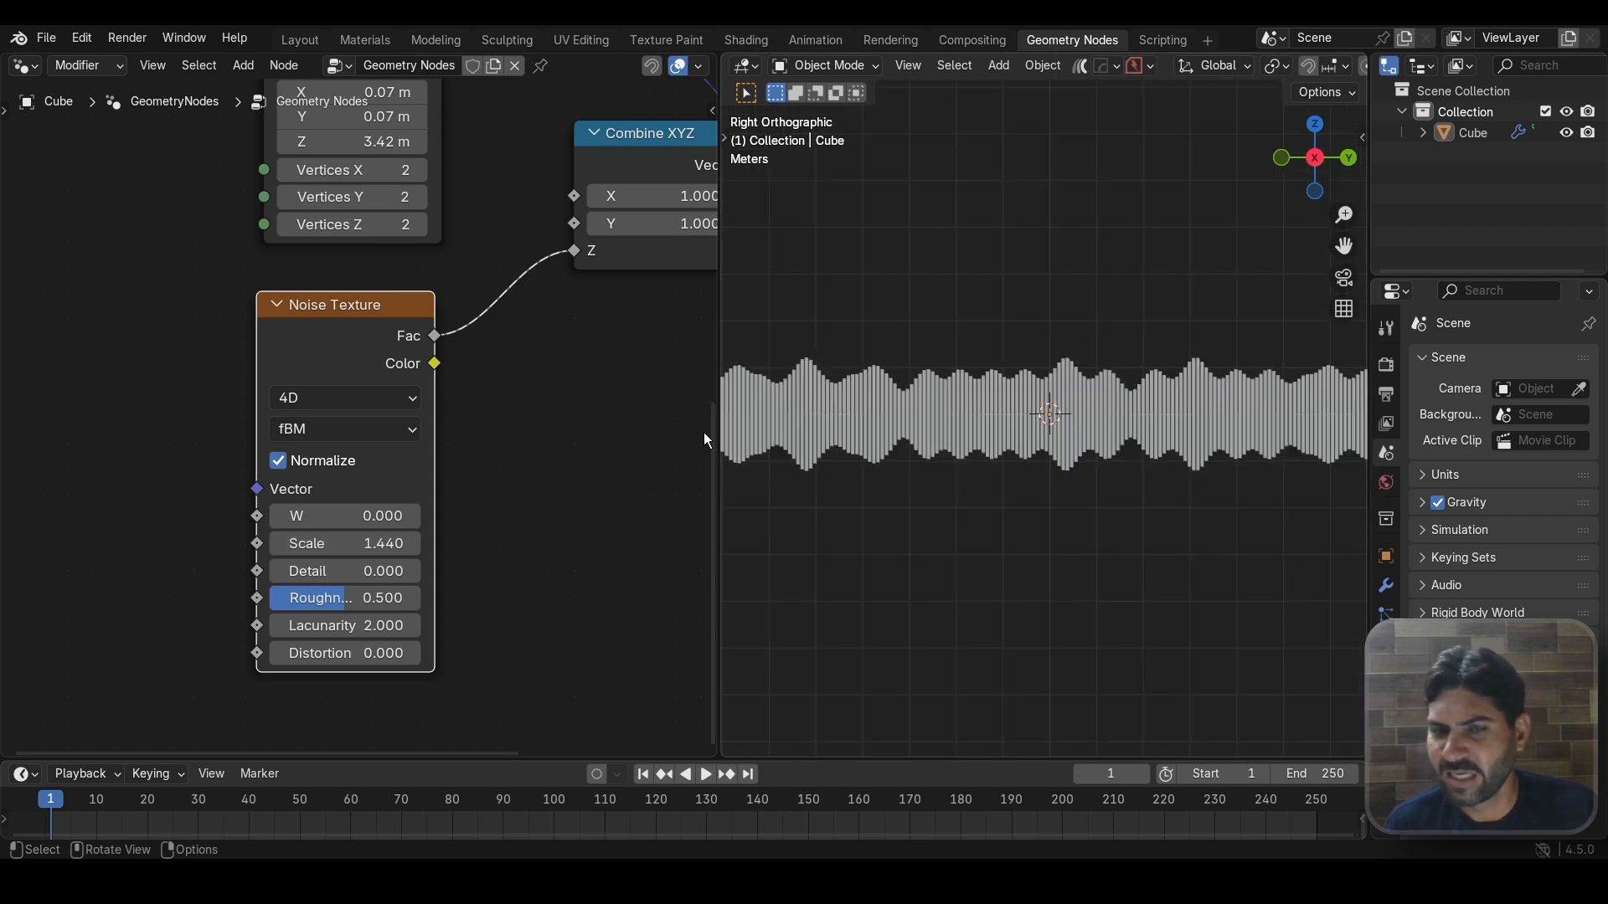
Step: Set the Noise Texture's W to 9.3 and insert a keyframe on it at frame 1 with the Cube selected
mouse_move(318, 516)
mouse_down()
mouse_move(902, 515)
mouse_move(304, 516)
mouse_up()
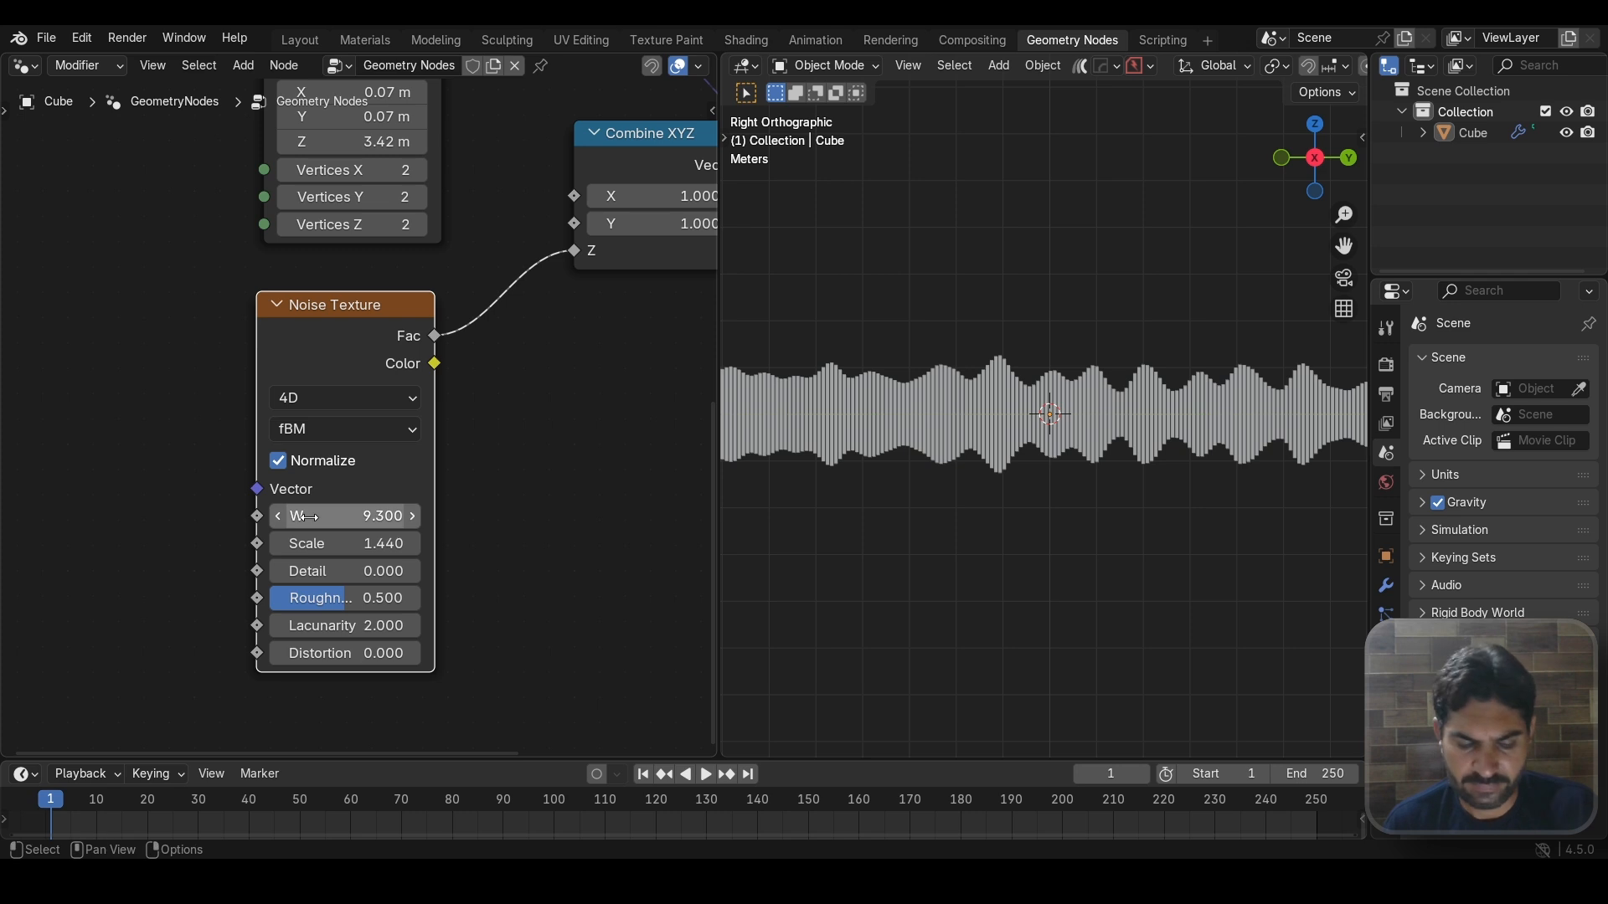
scroll(483, 475, up, 2)
scroll(494, 460, down, 2)
scroll(502, 462, down, 1)
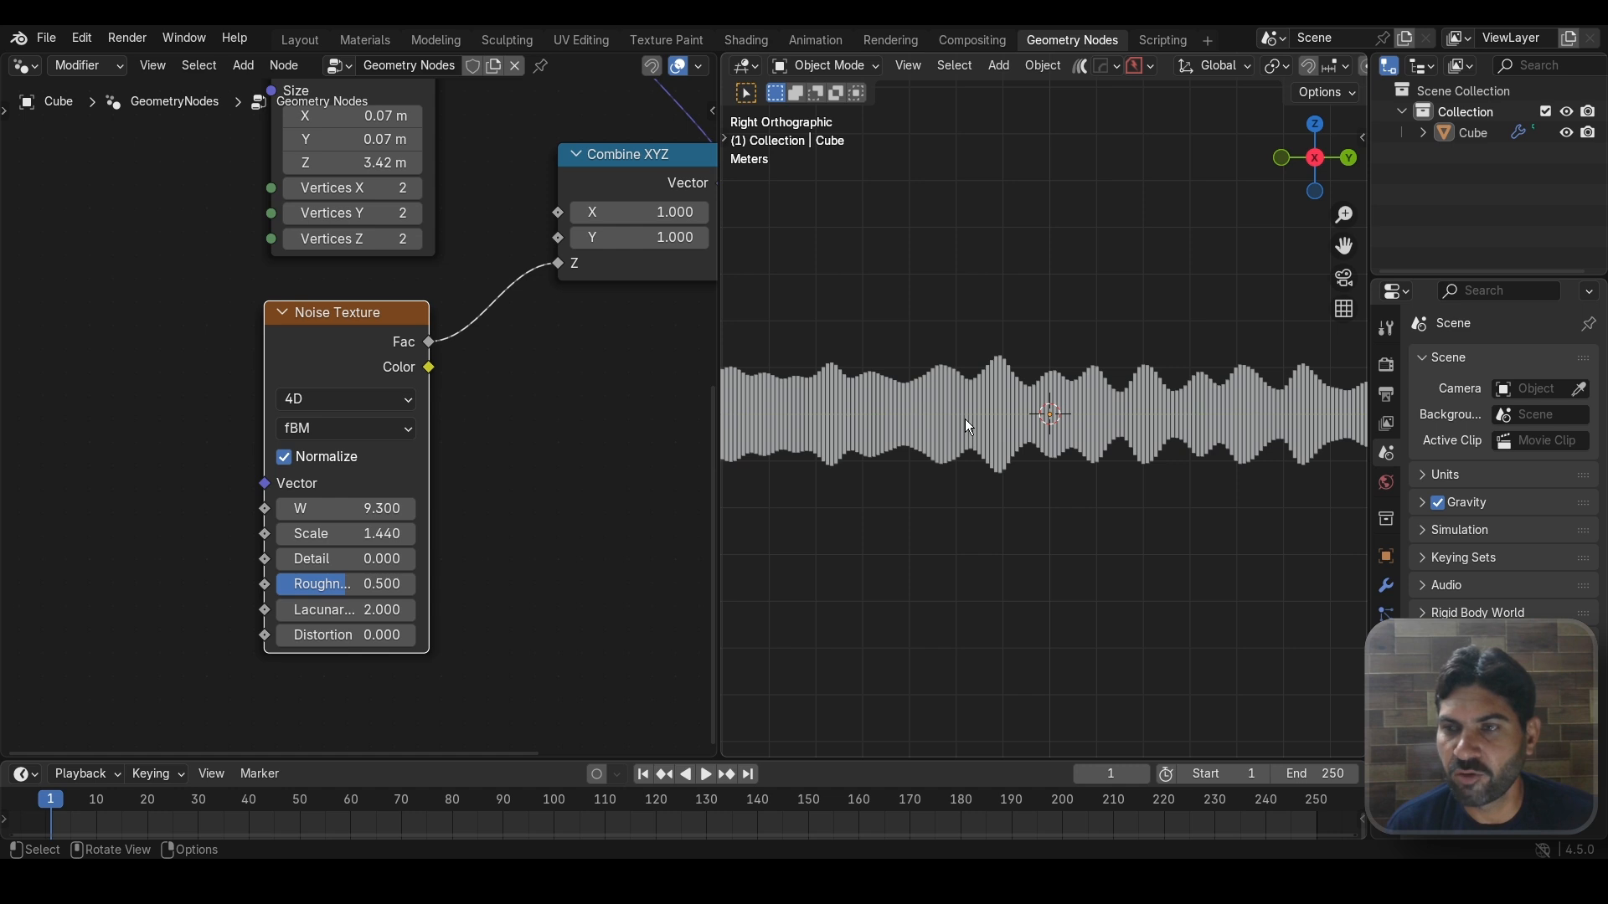
scroll(529, 448, up, 1)
scroll(529, 449, down, 1)
click(787, 417)
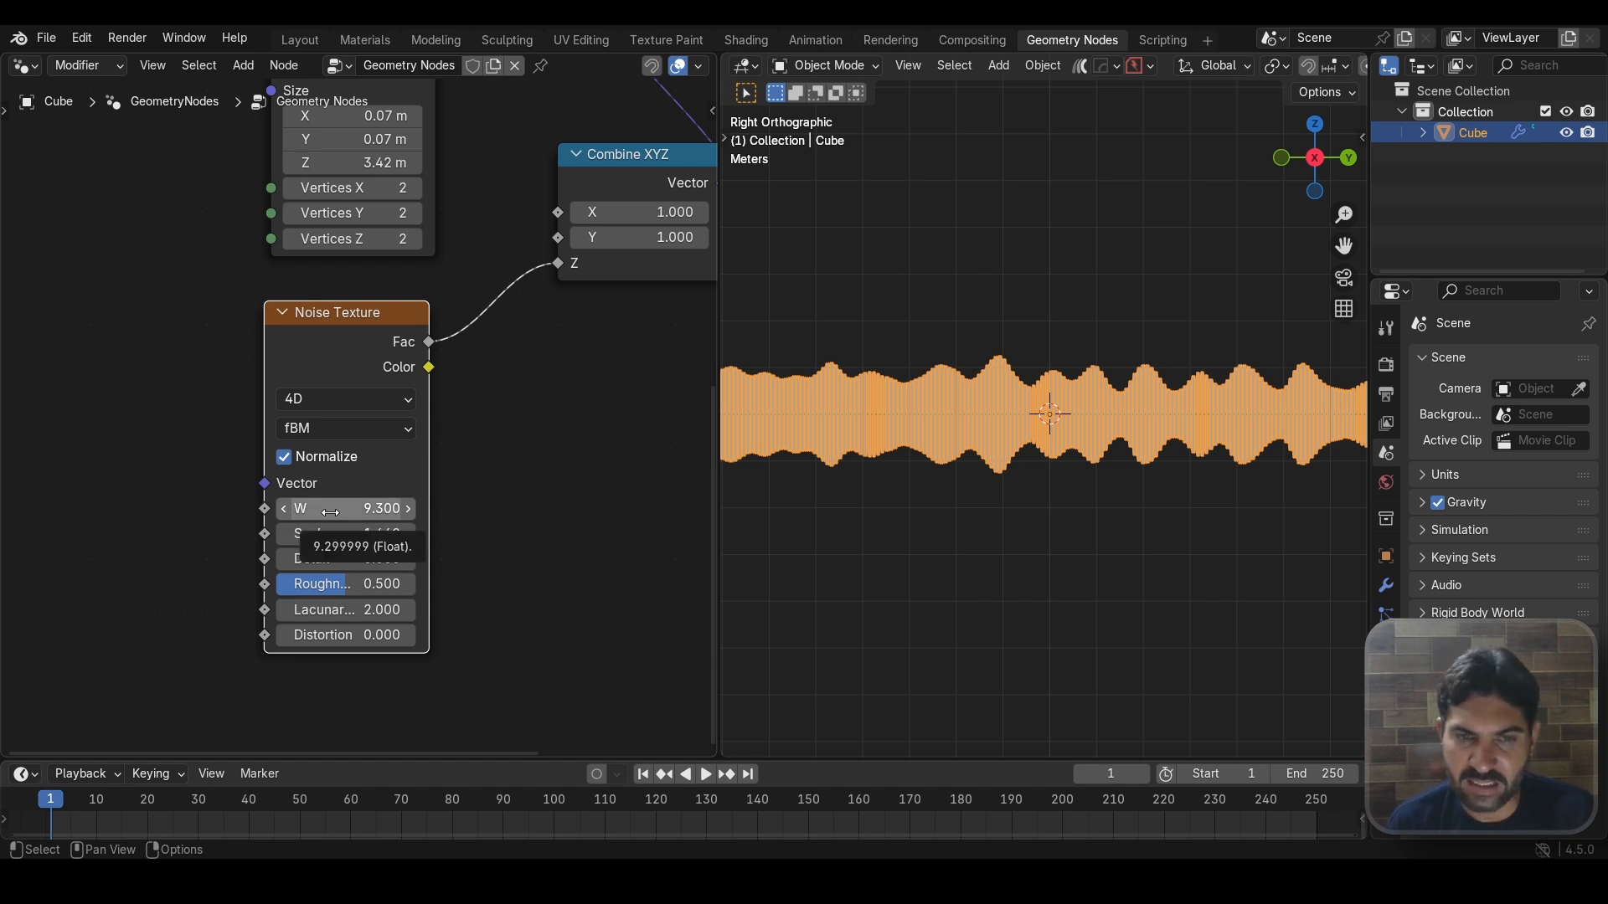
key(i)
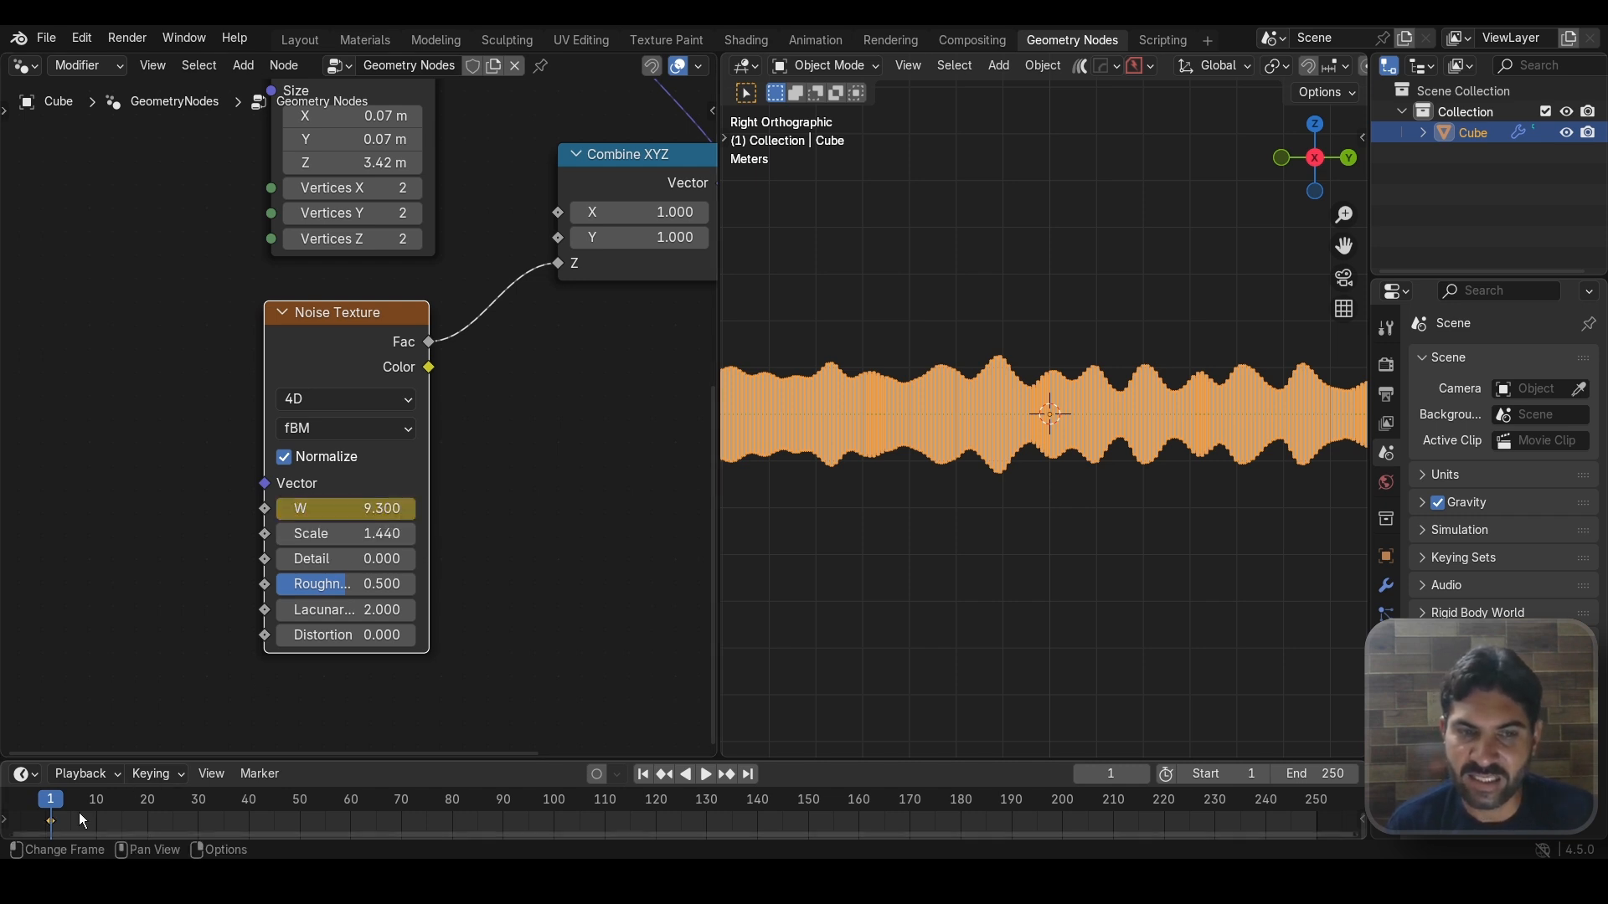
Step: Enlarge the timeline area, split it horizontally, and turn the lower half into an enlarged Graph Editor
drag(397, 763, 398, 592)
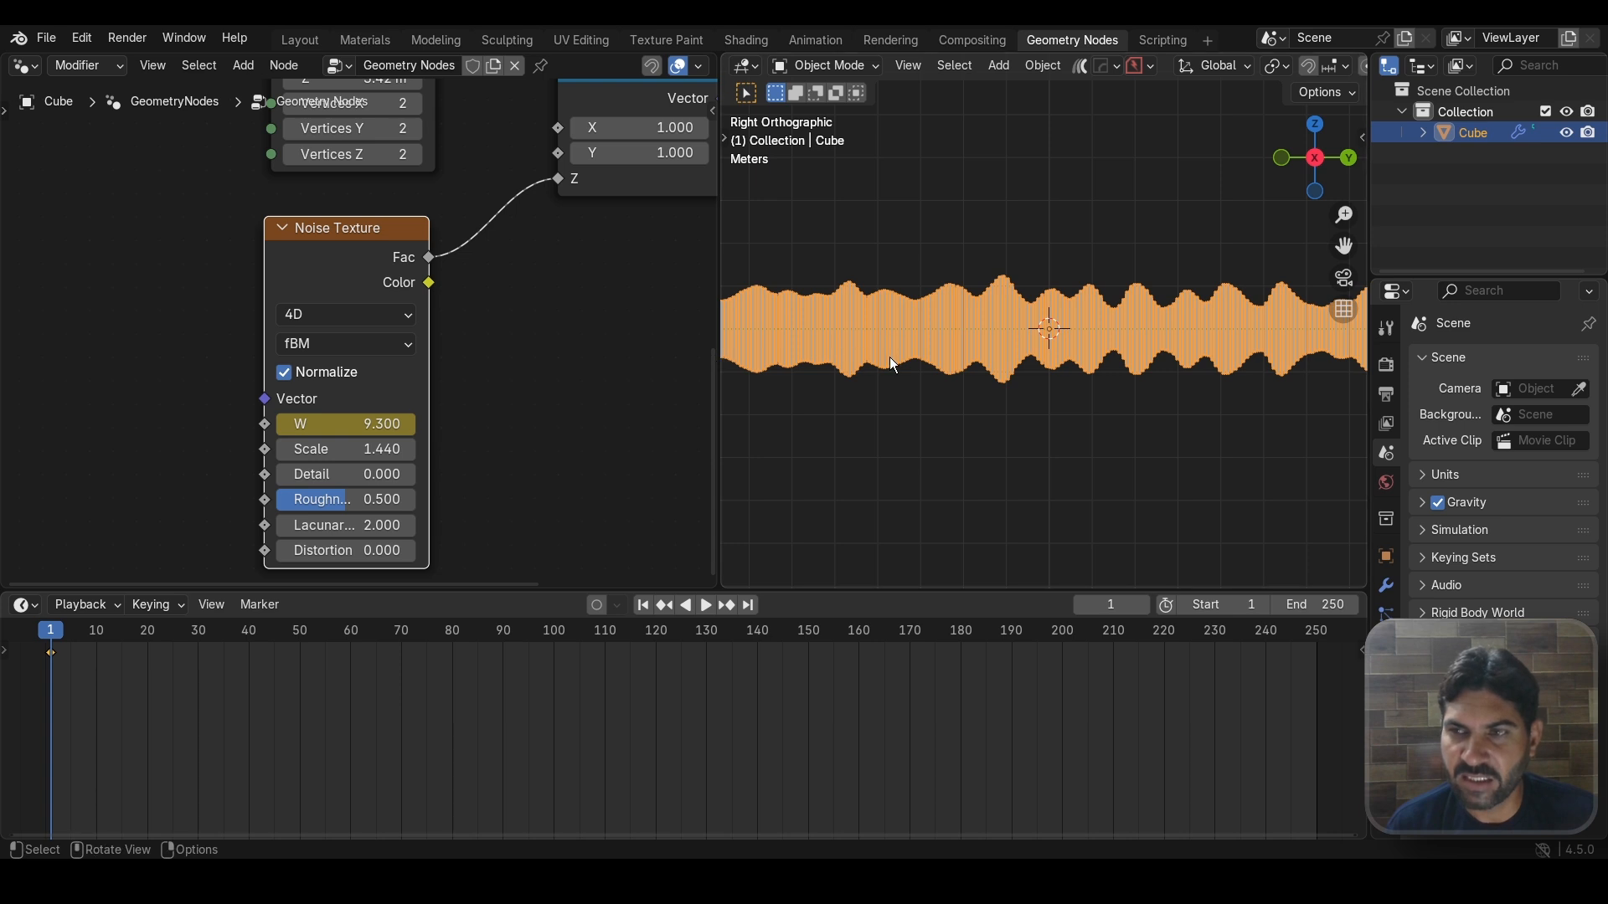
drag(6, 838, 23, 703)
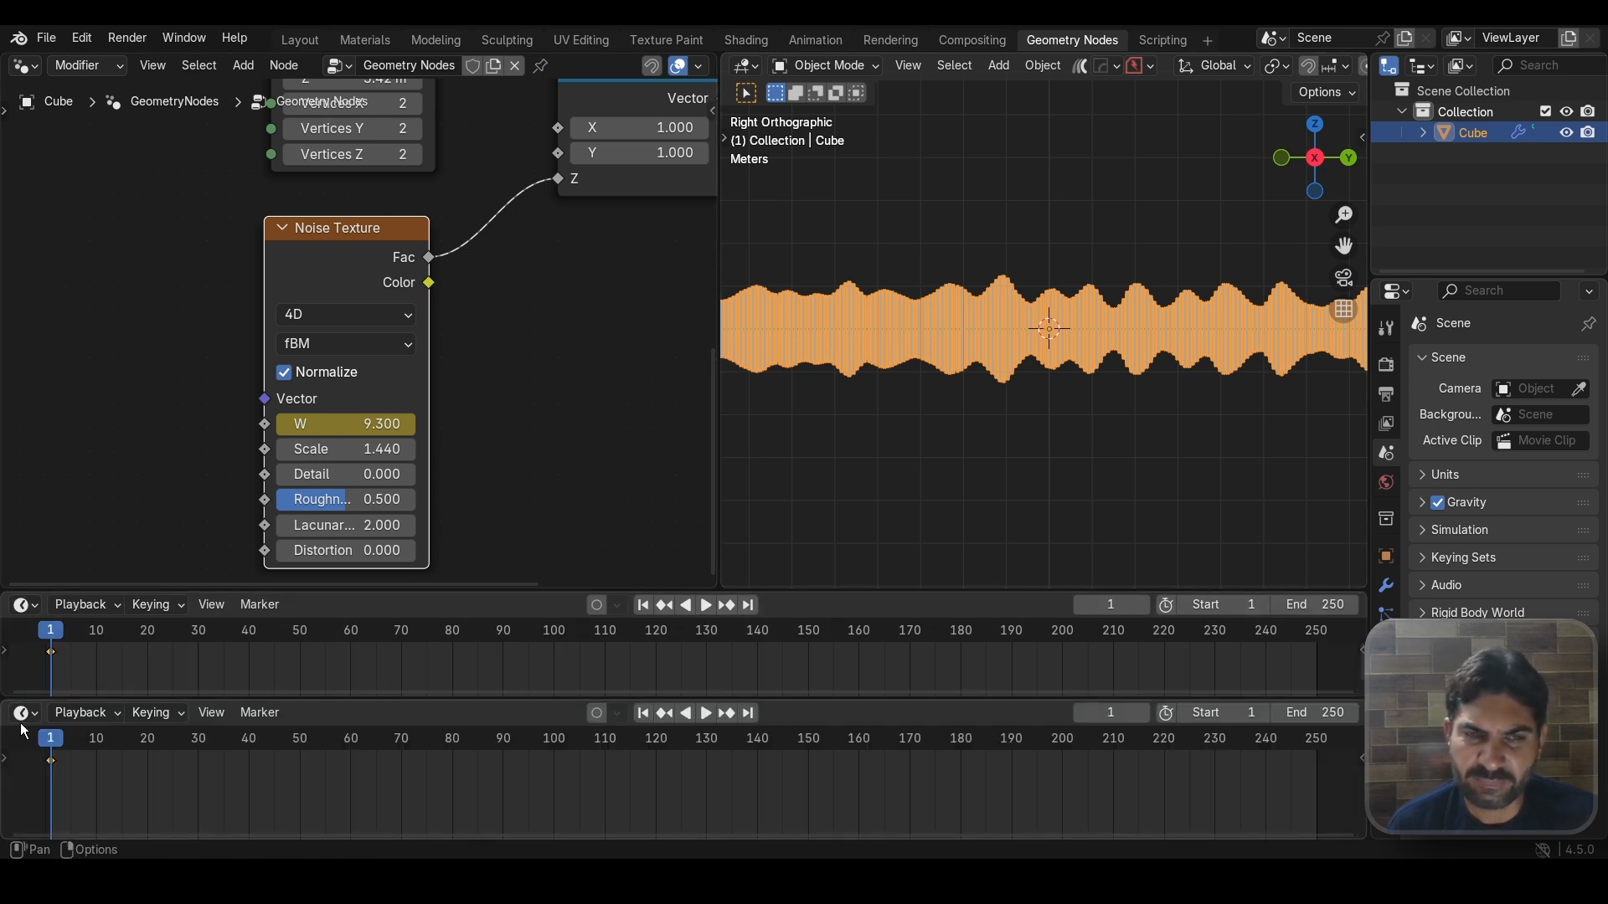
click(25, 713)
click(323, 553)
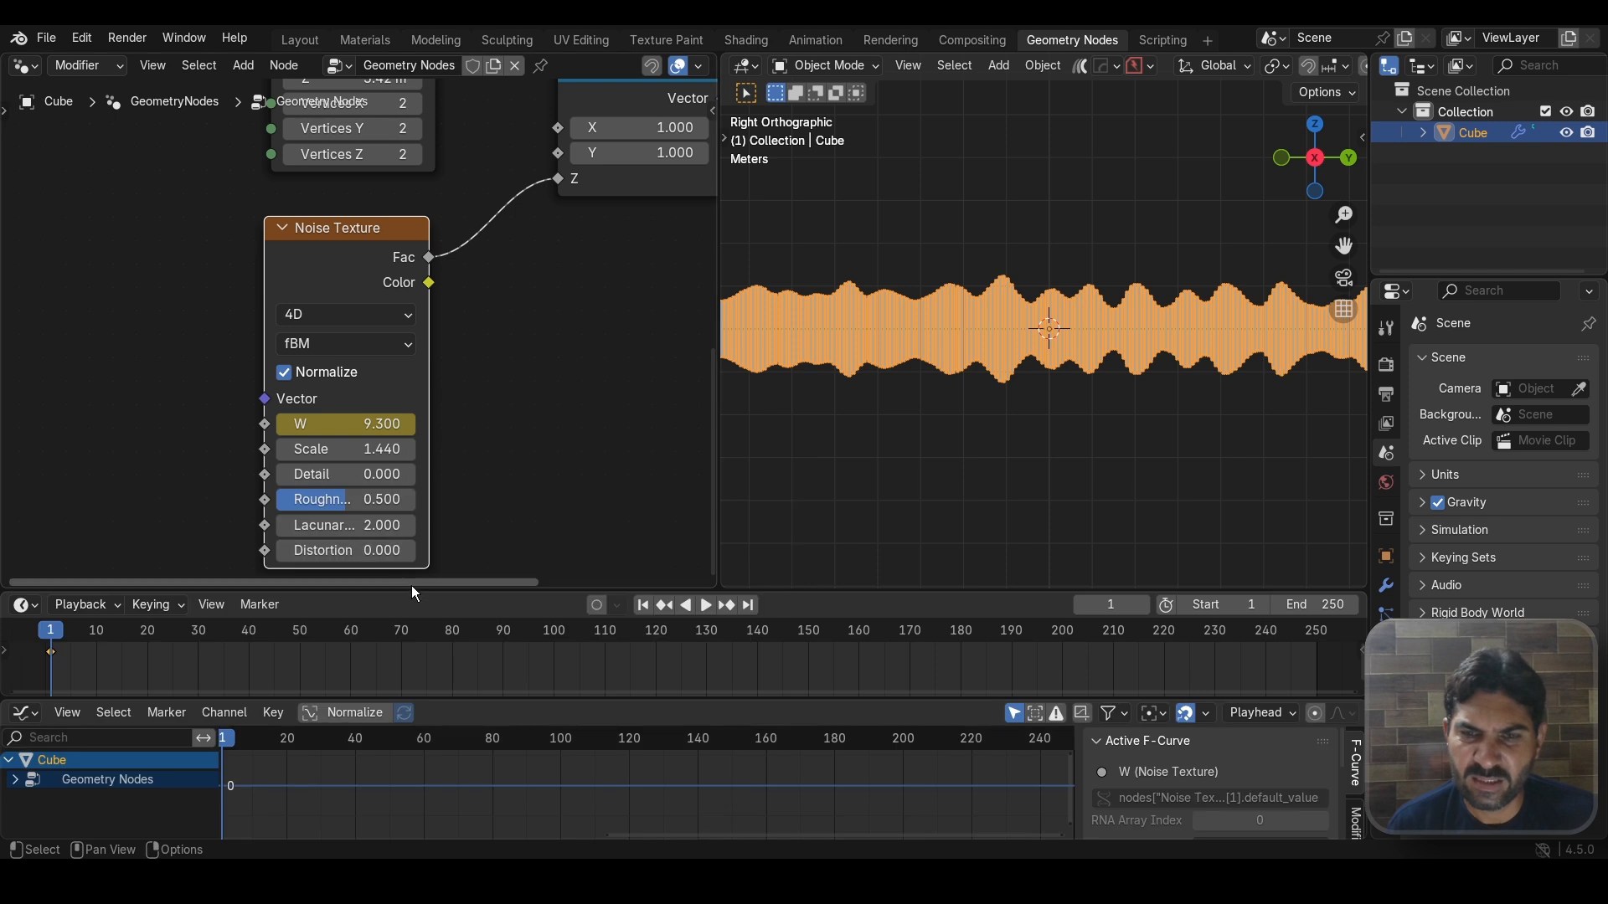
drag(400, 592, 423, 490)
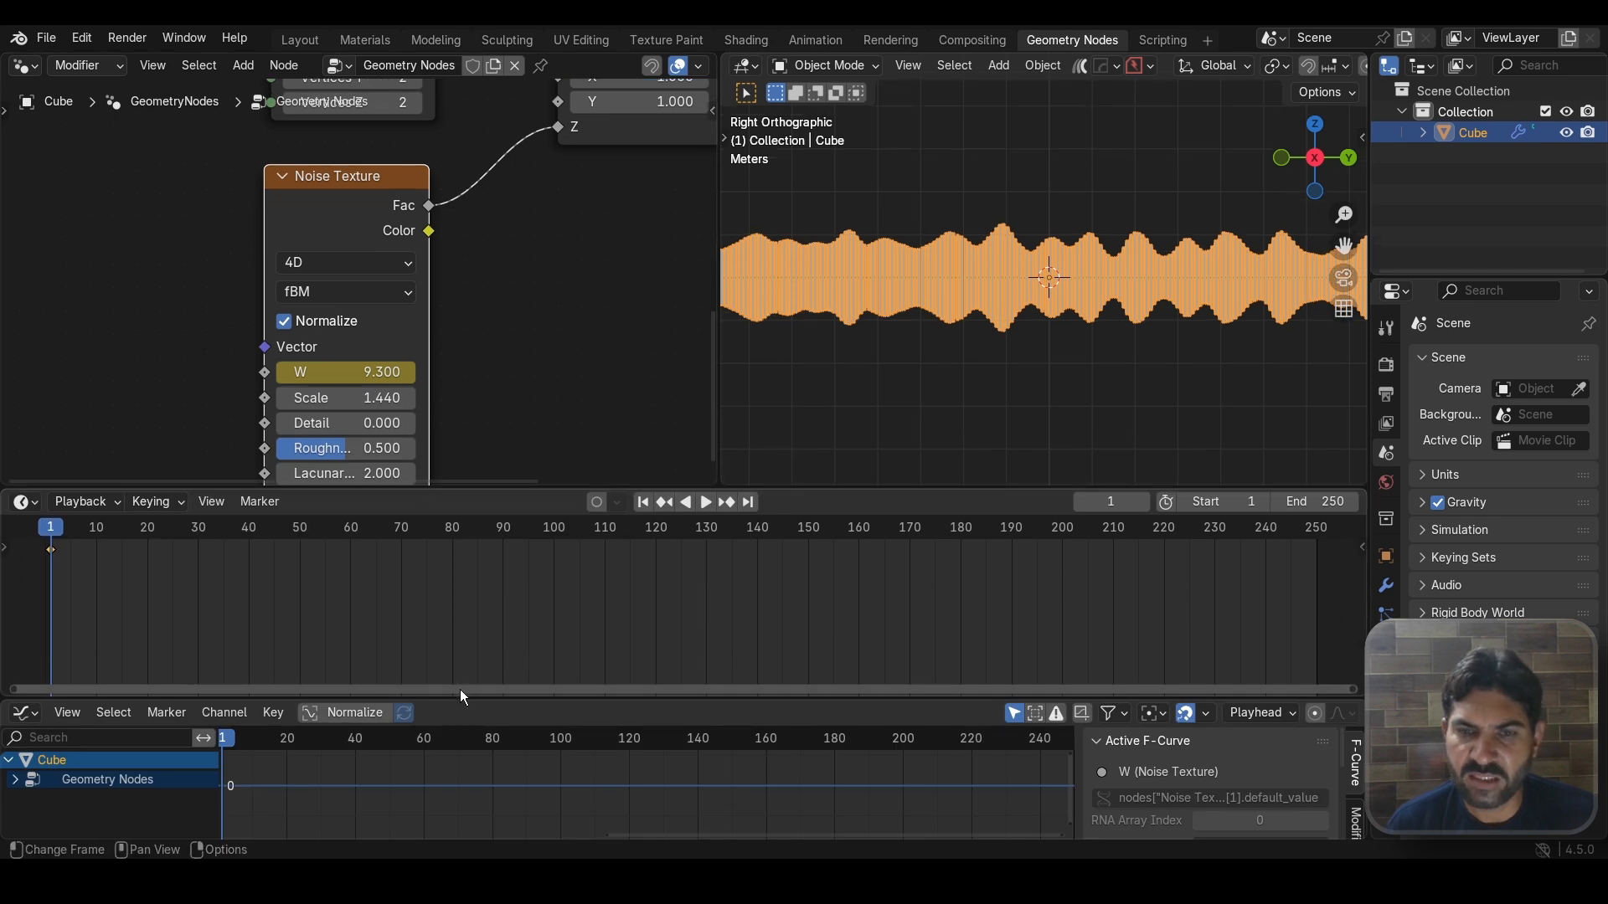
drag(456, 703, 449, 586)
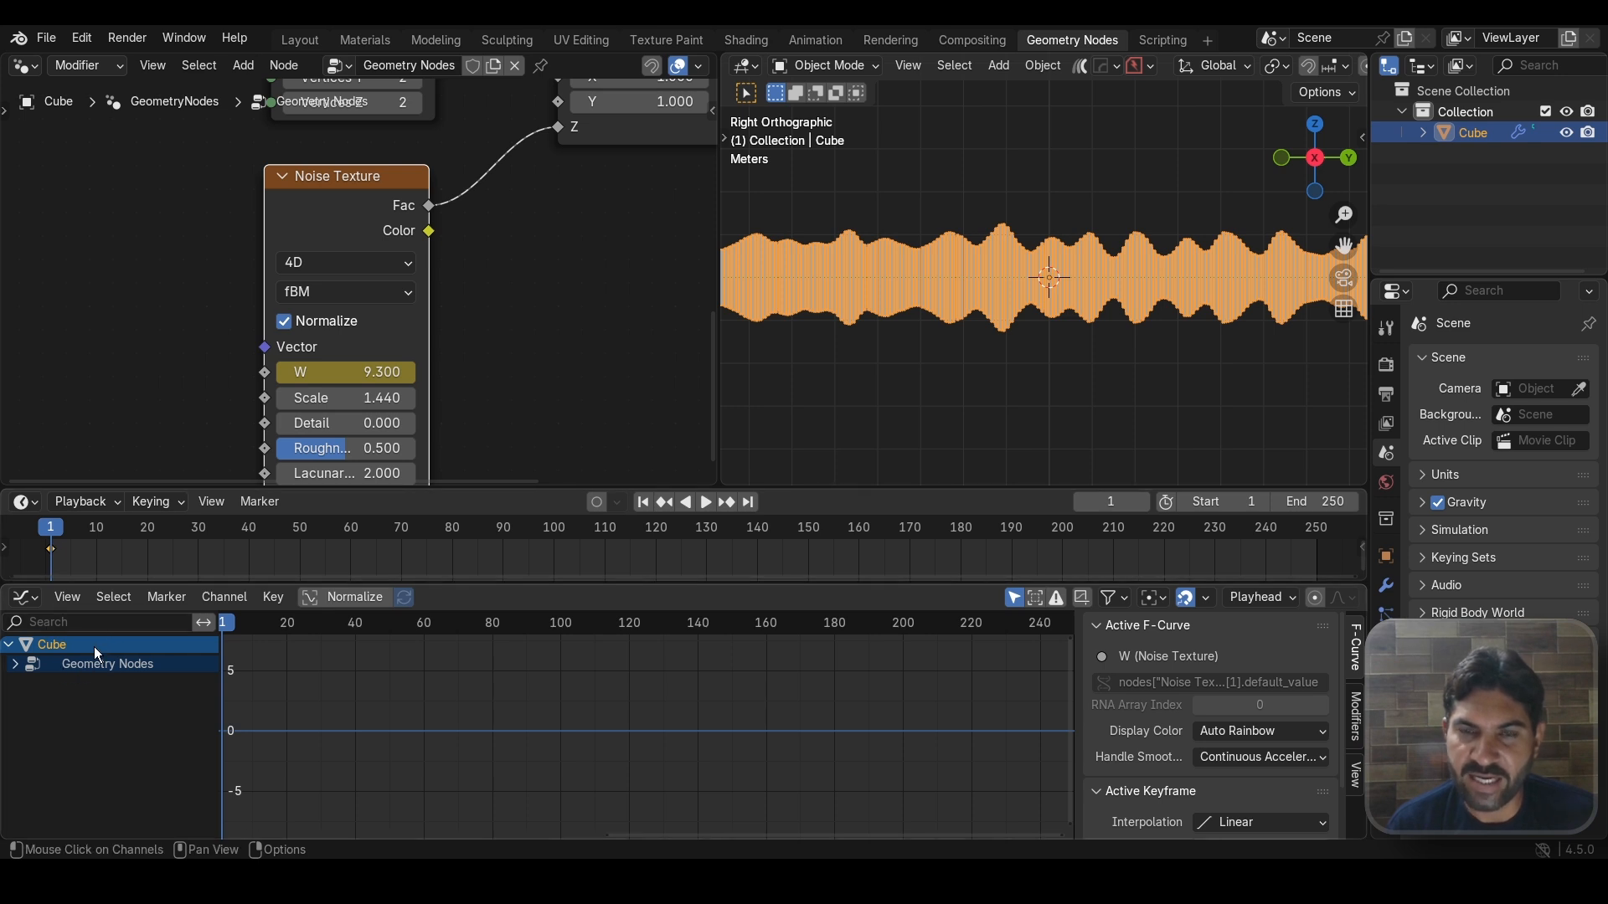
Step: Convert the sound file Crops - Telecasted.mp3 from the Desktop folder to samples on the W curve, using the default settings
click(229, 600)
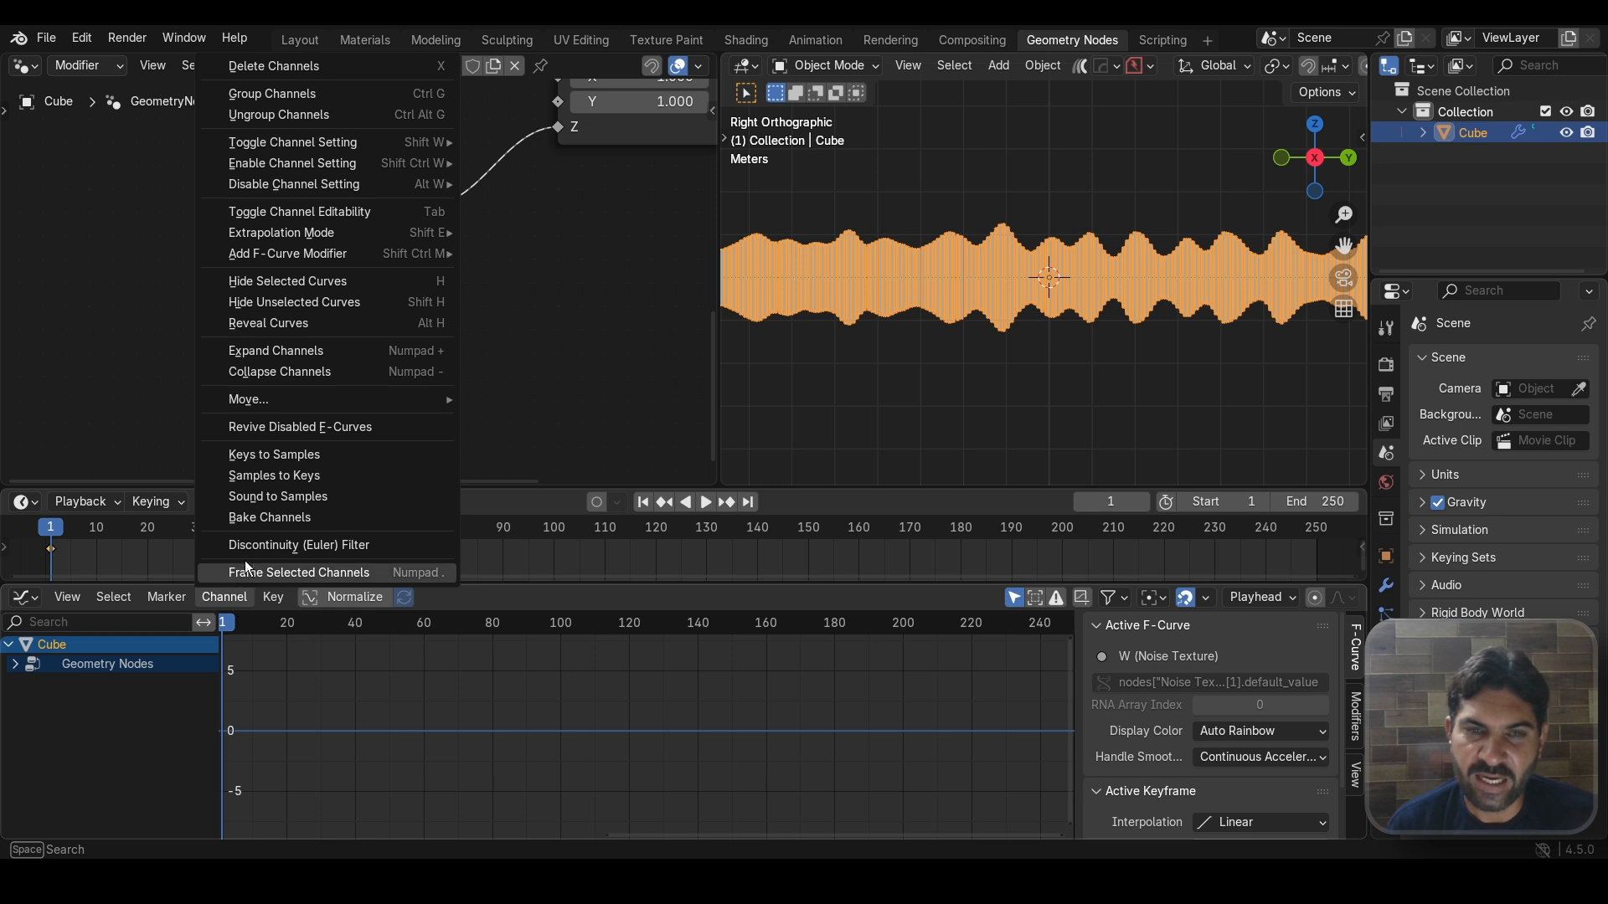
click(284, 499)
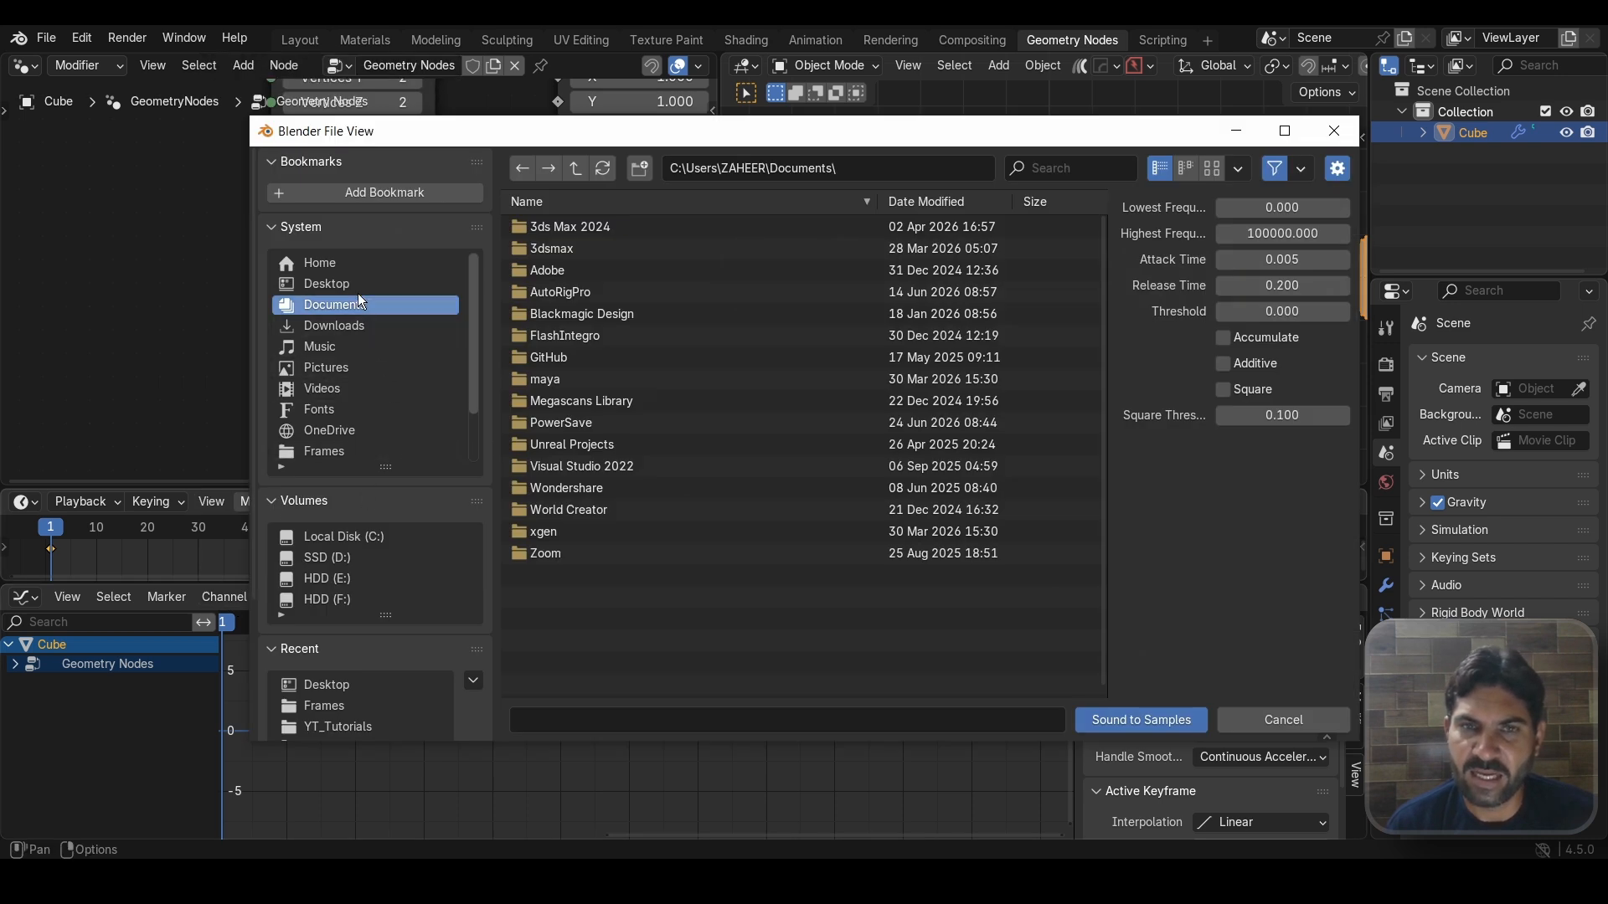
click(355, 286)
scroll(650, 428, down, 4)
click(629, 599)
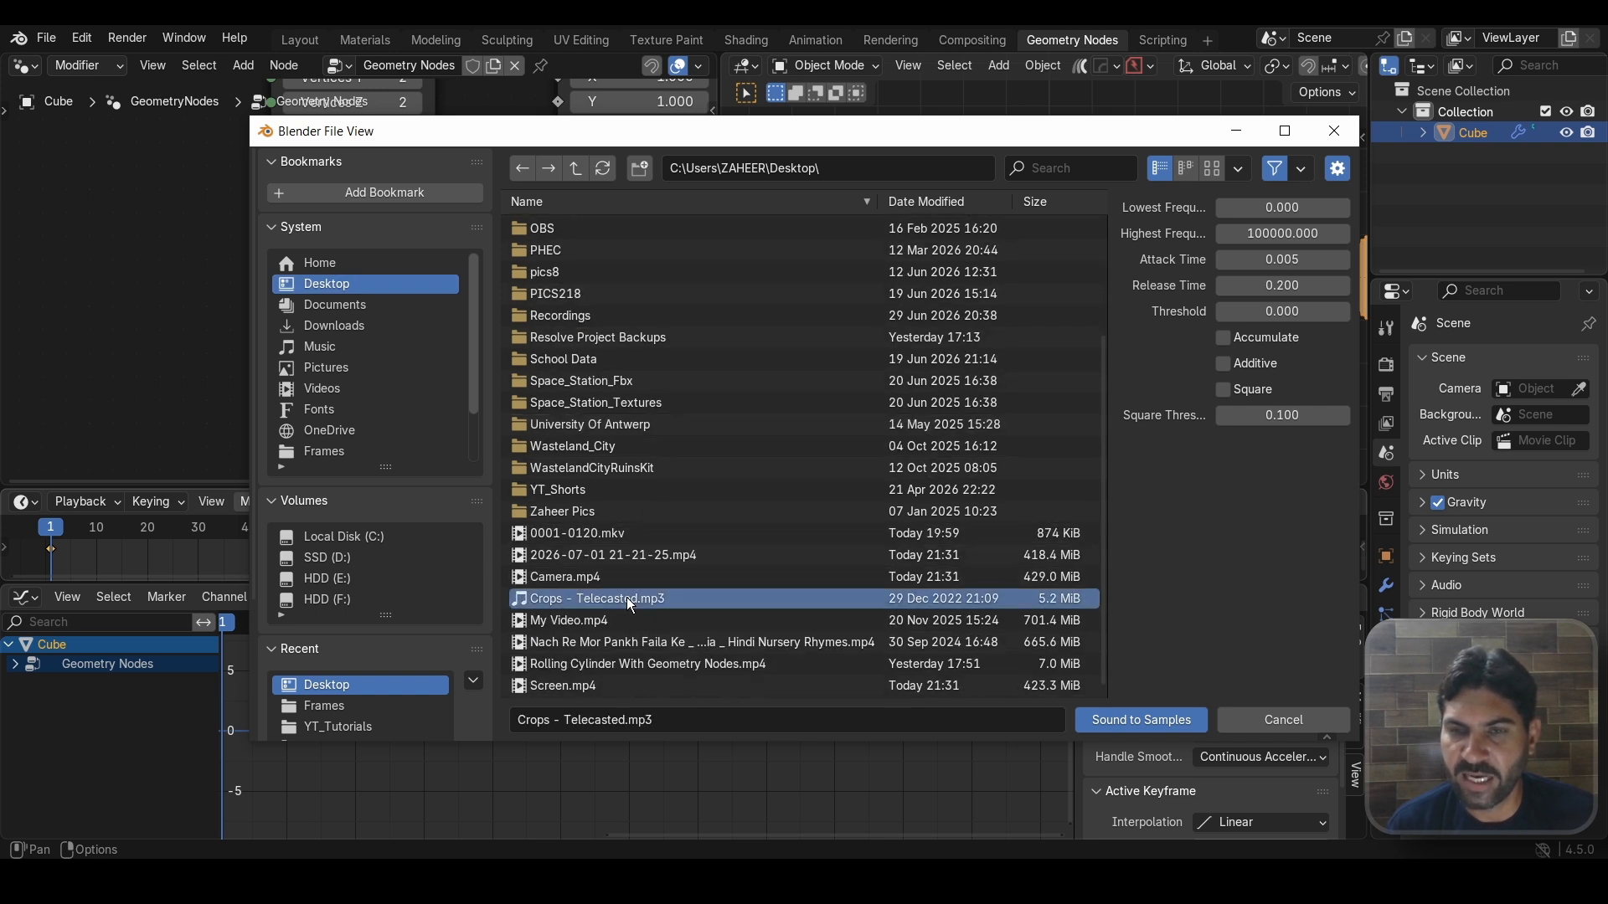
click(1095, 722)
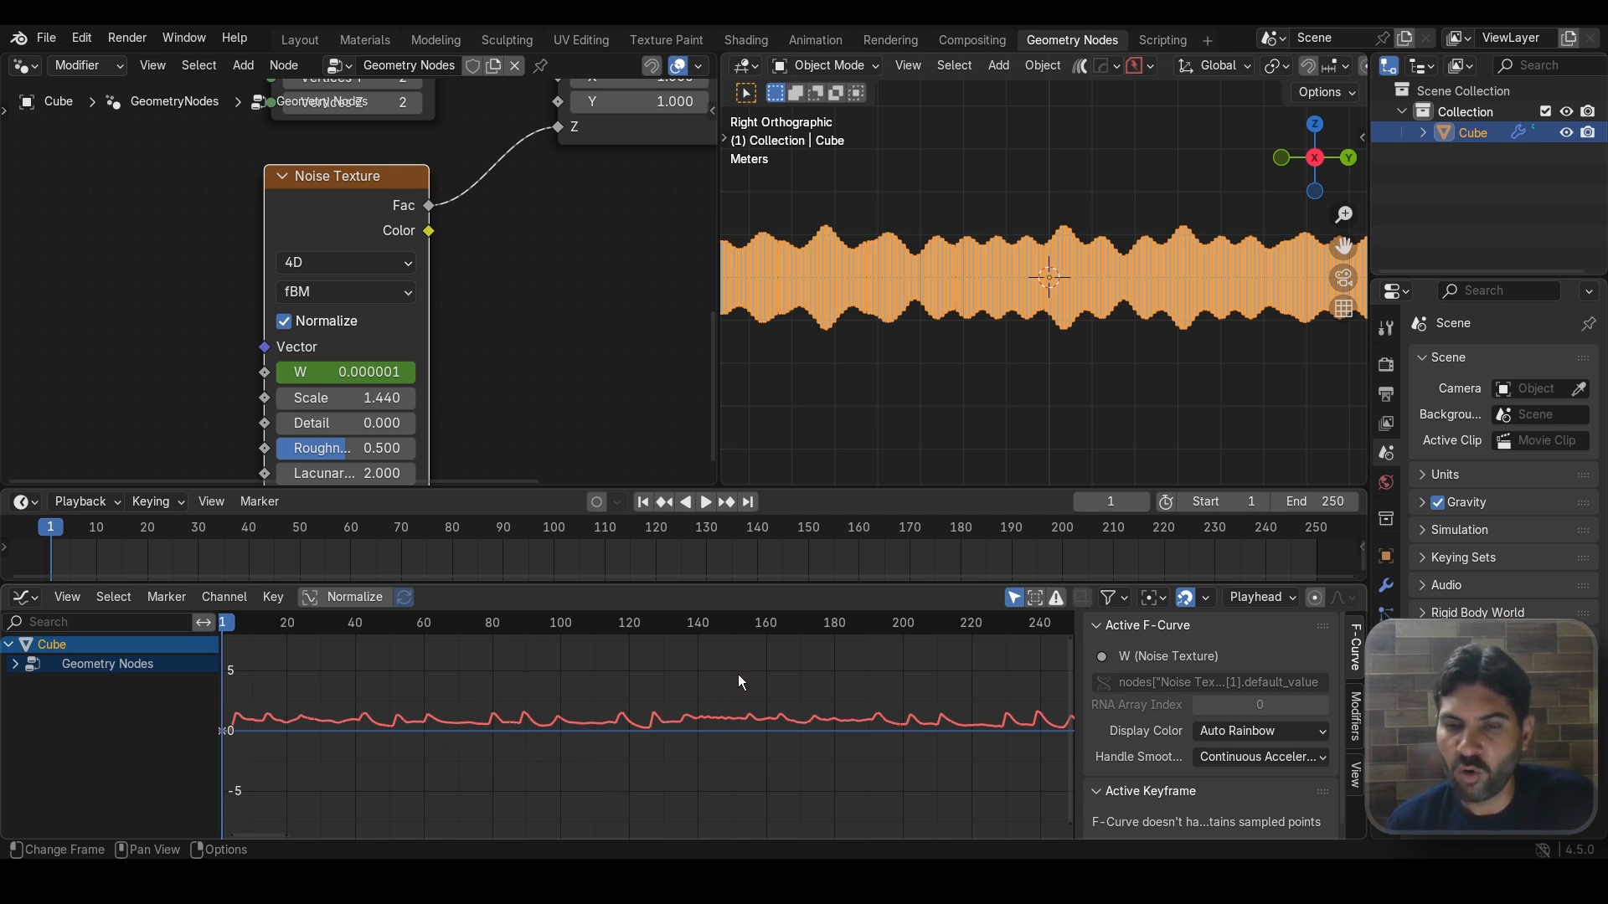
Step: Play the sound-driven animation as a preview and add a Video Editing workspace
key(space)
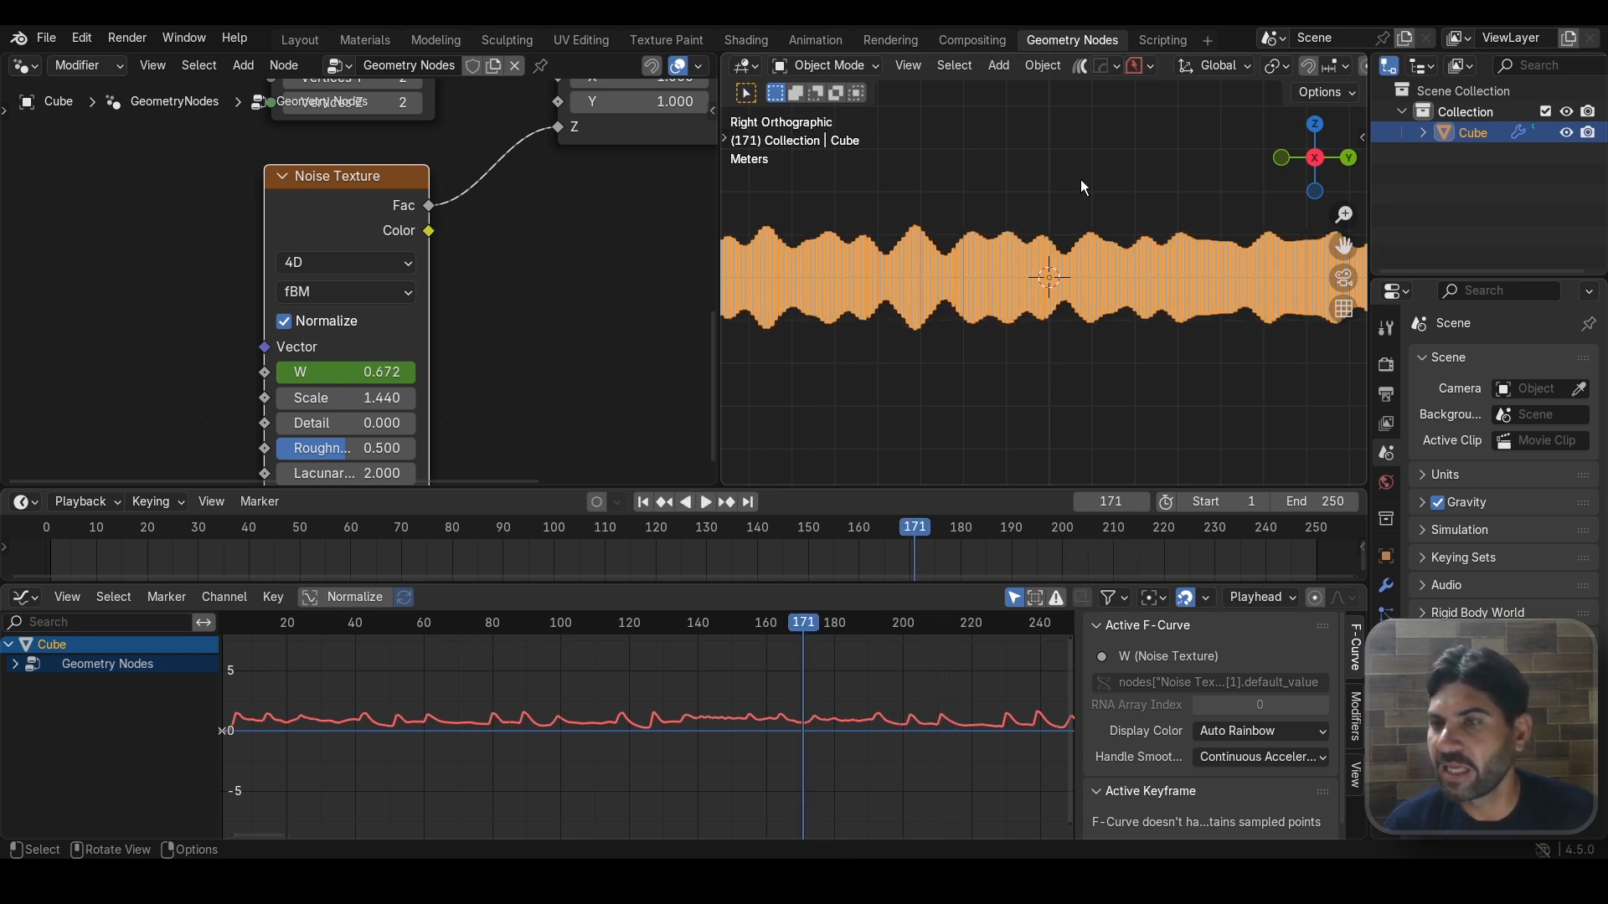
click(1203, 41)
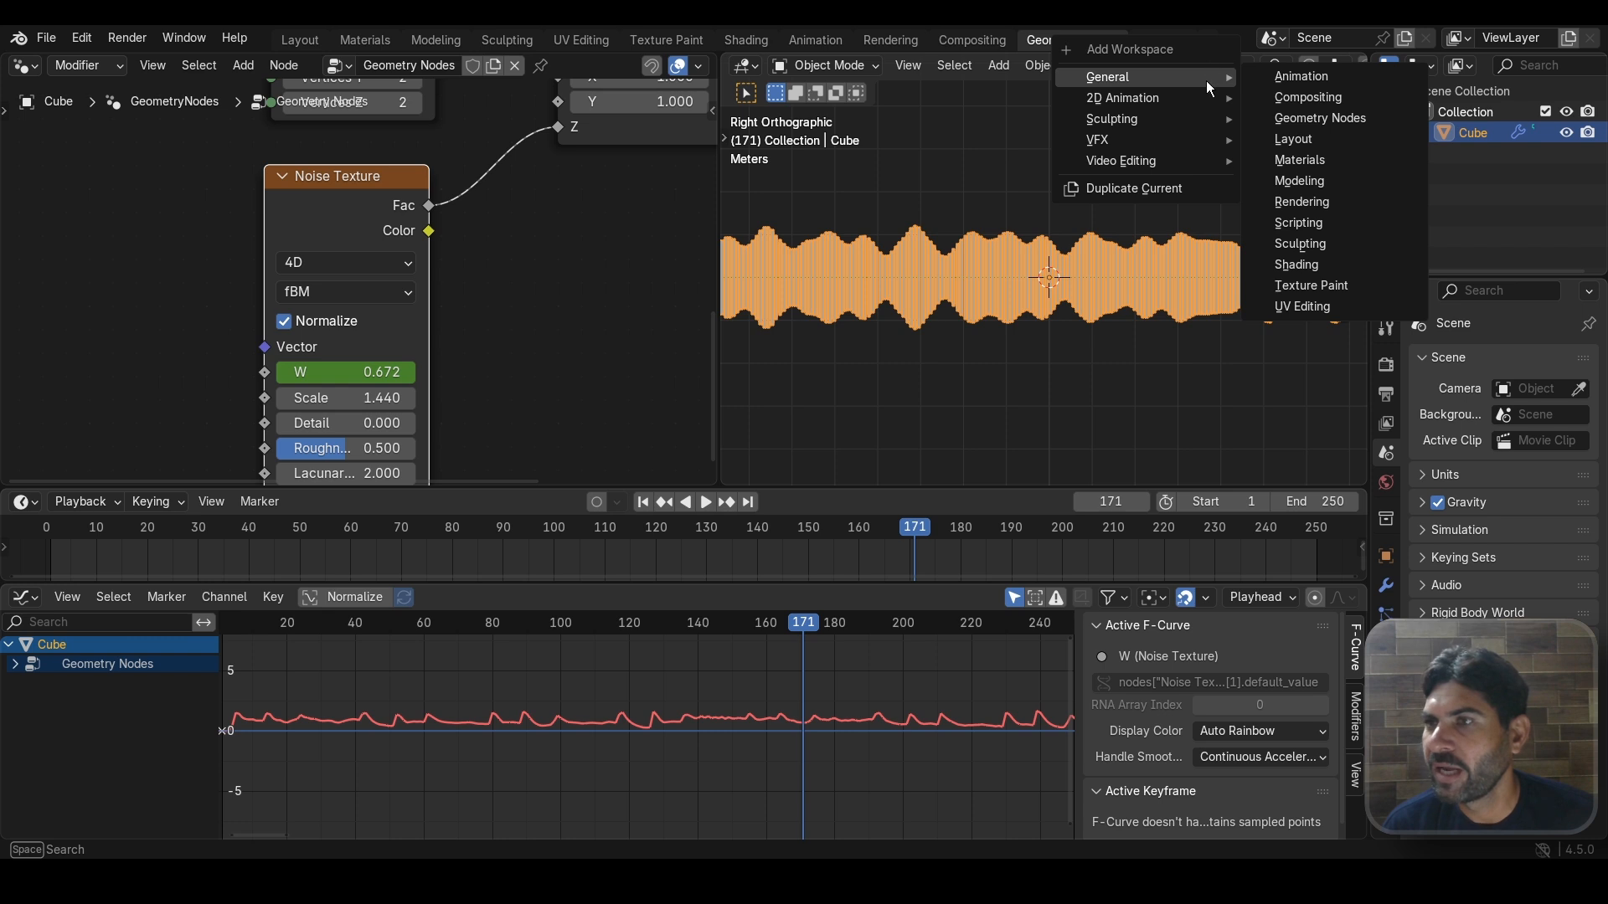
mouse_move(1183, 163)
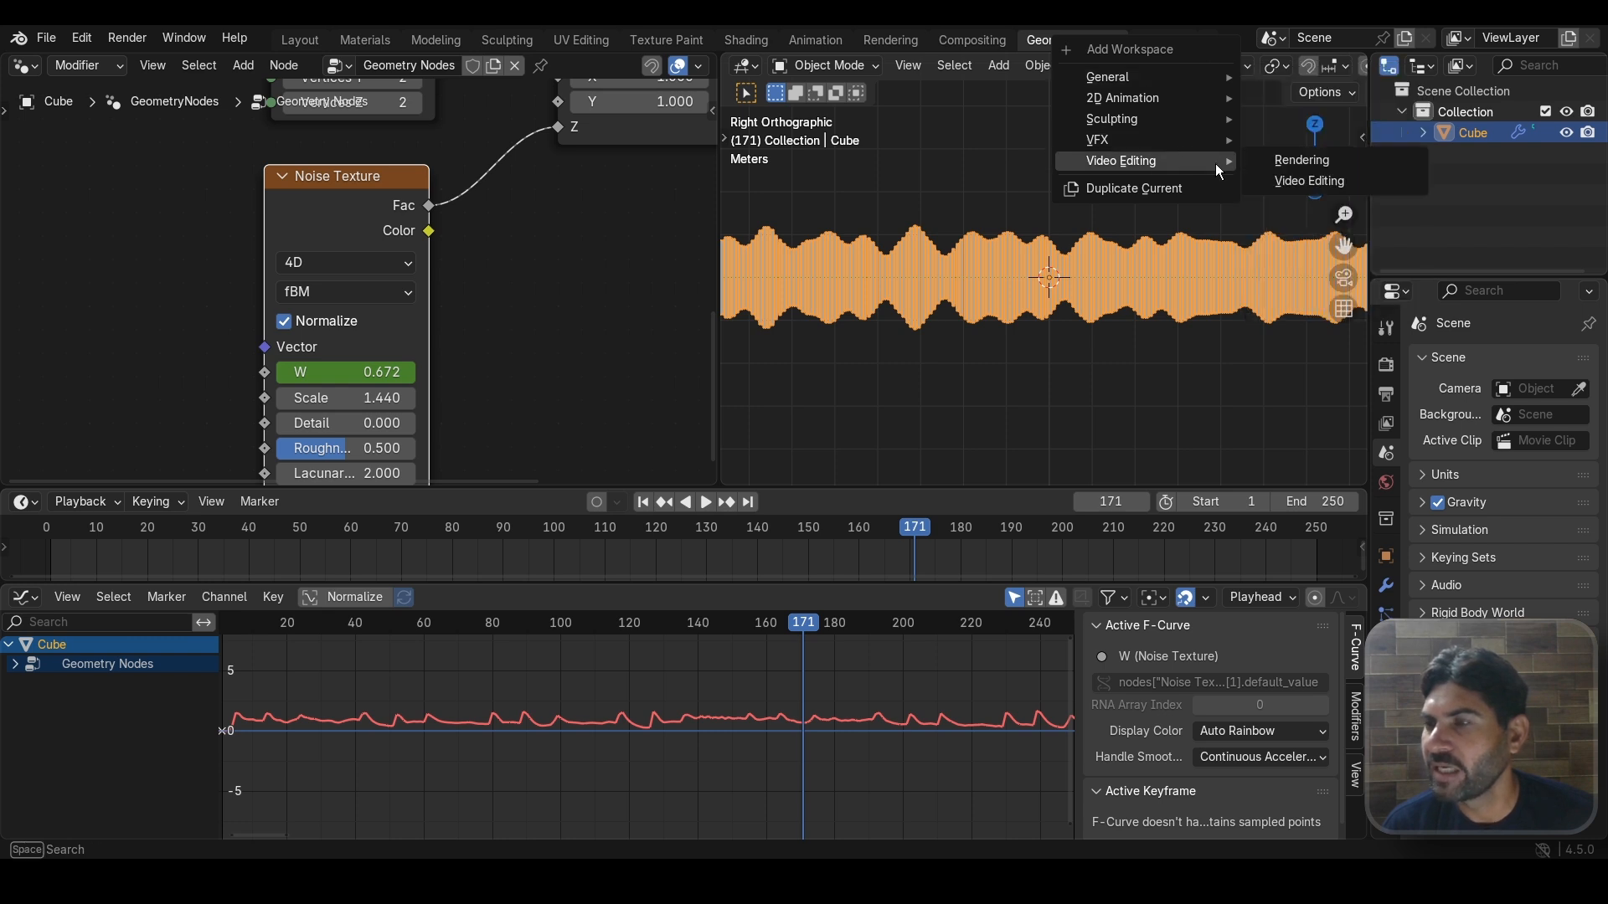
click(1282, 182)
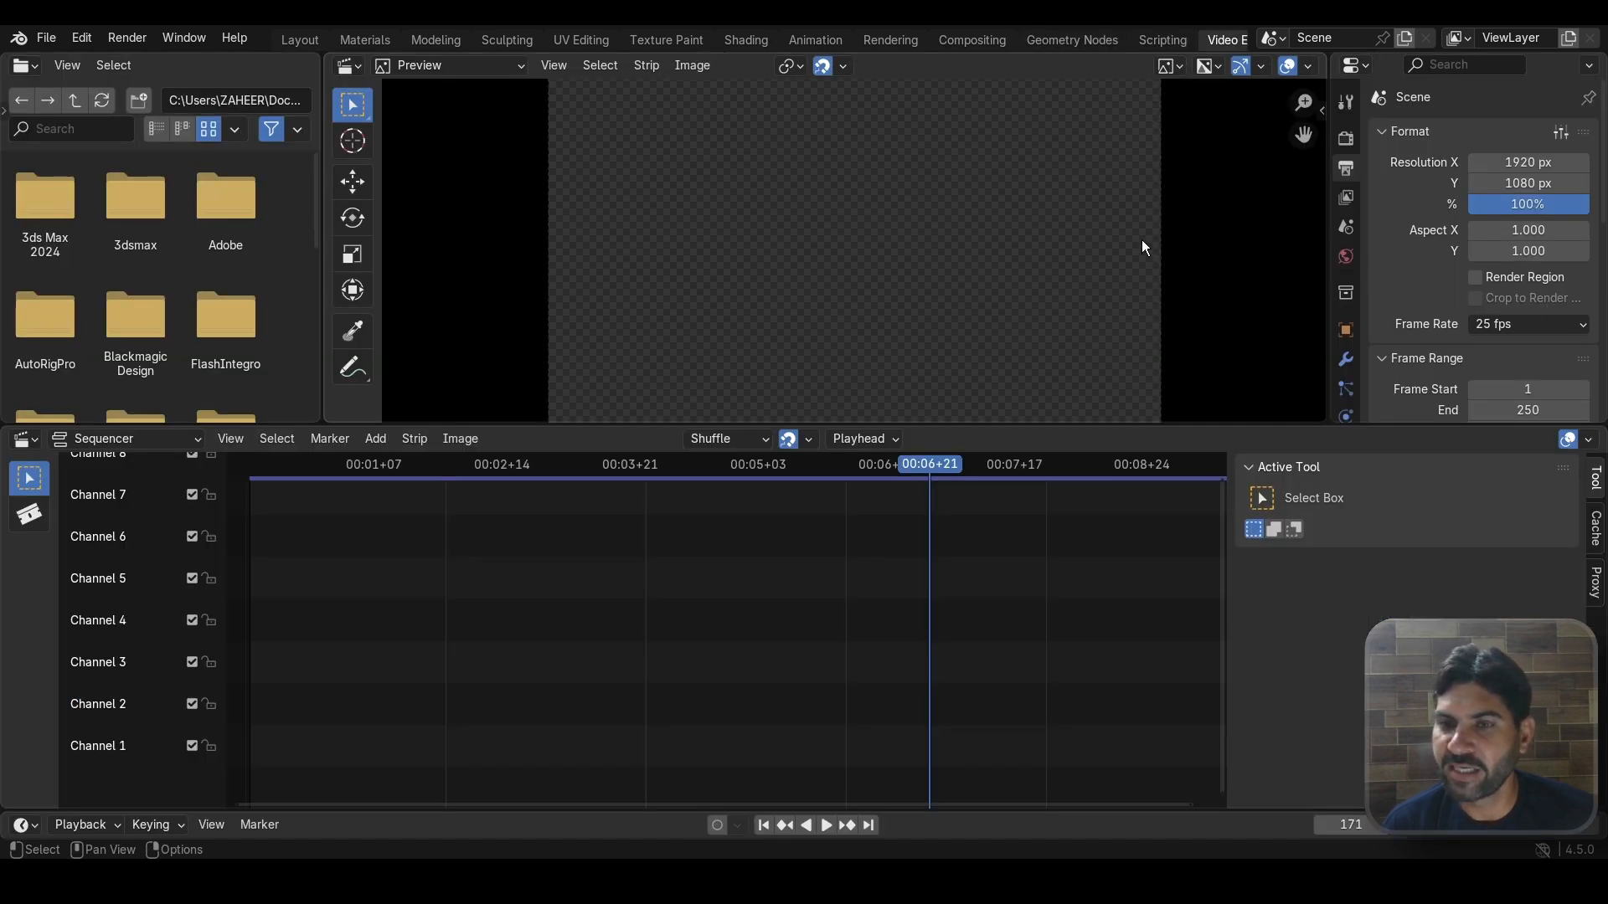
Step: Add the sound file Crops - Telecasted.mp3 from the Desktop folder as a sound strip in the Video Sequencer
click(380, 442)
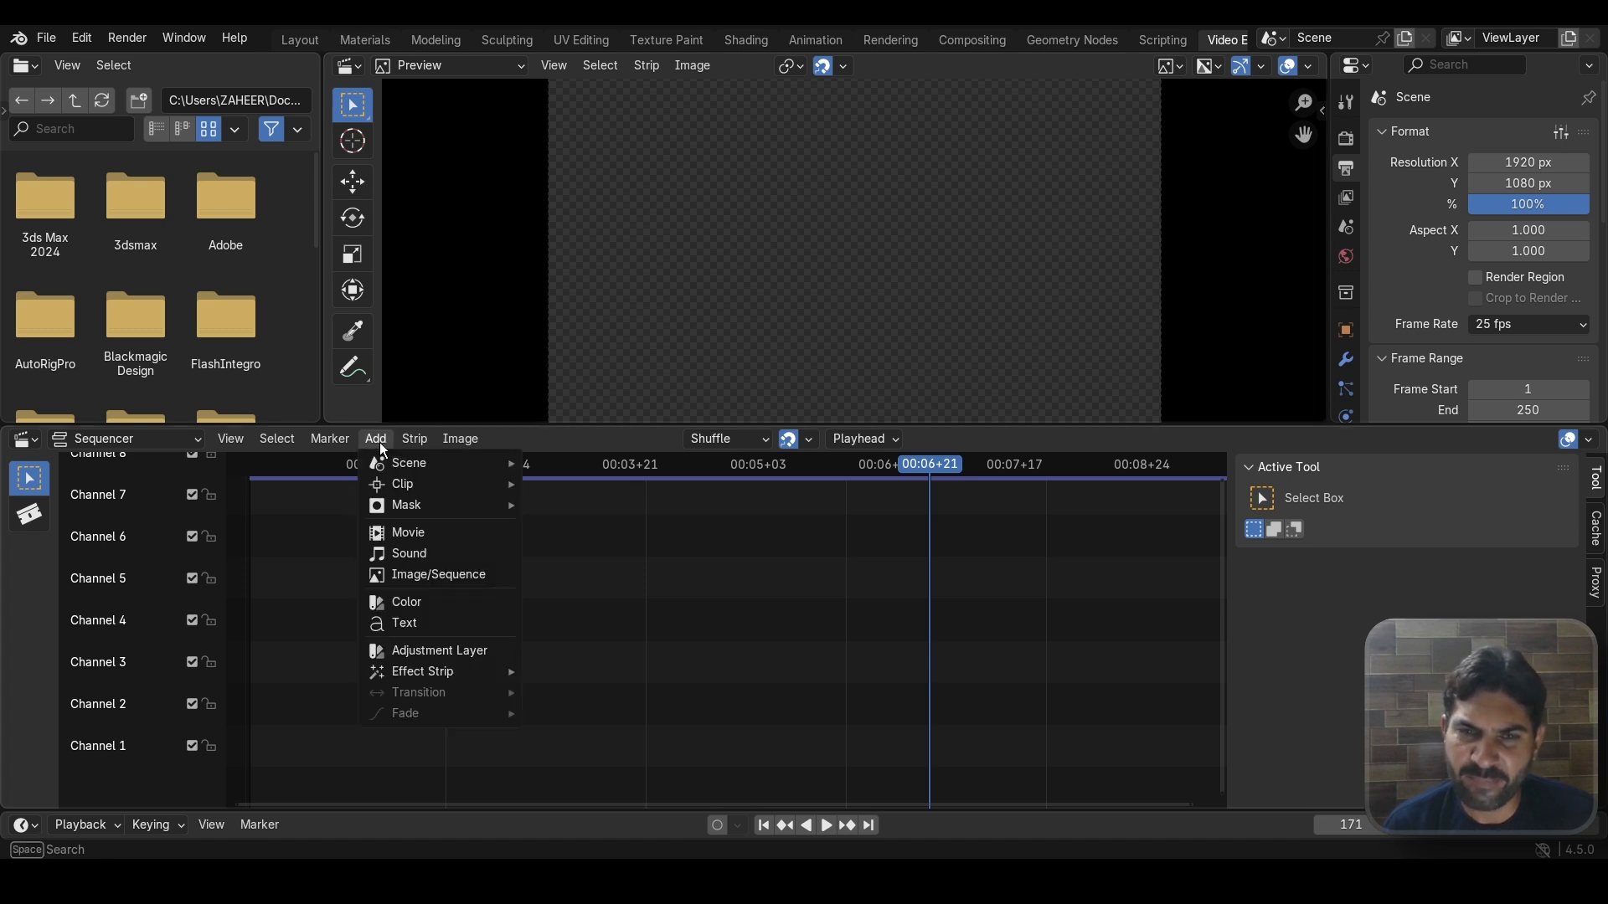
click(400, 554)
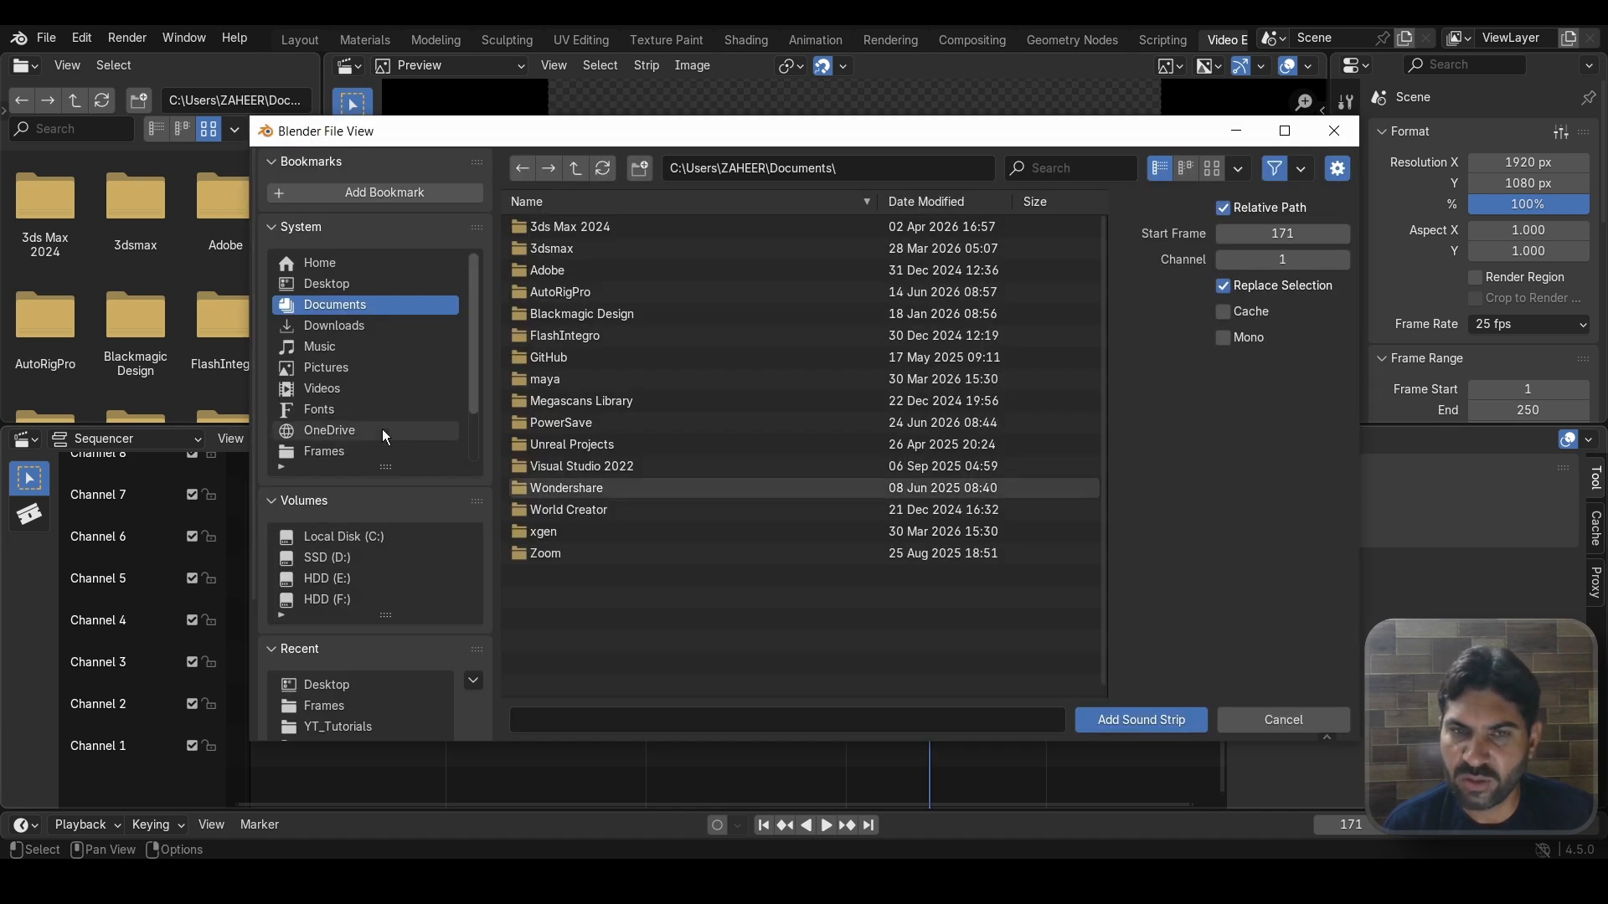
click(344, 285)
scroll(640, 393, down, 1)
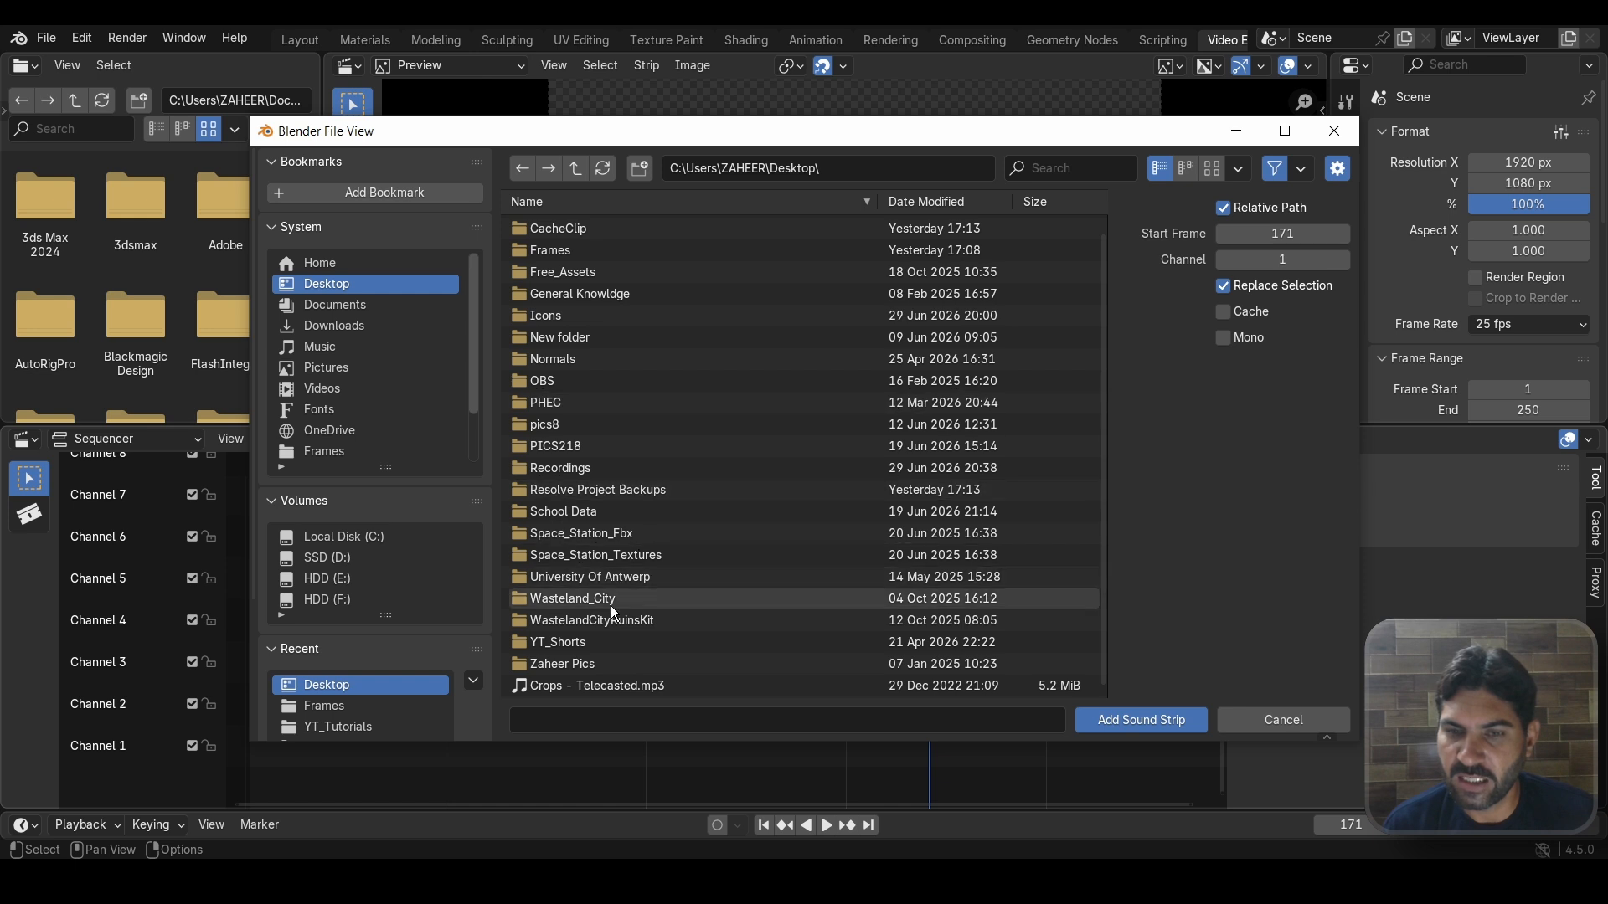
click(615, 686)
click(1143, 719)
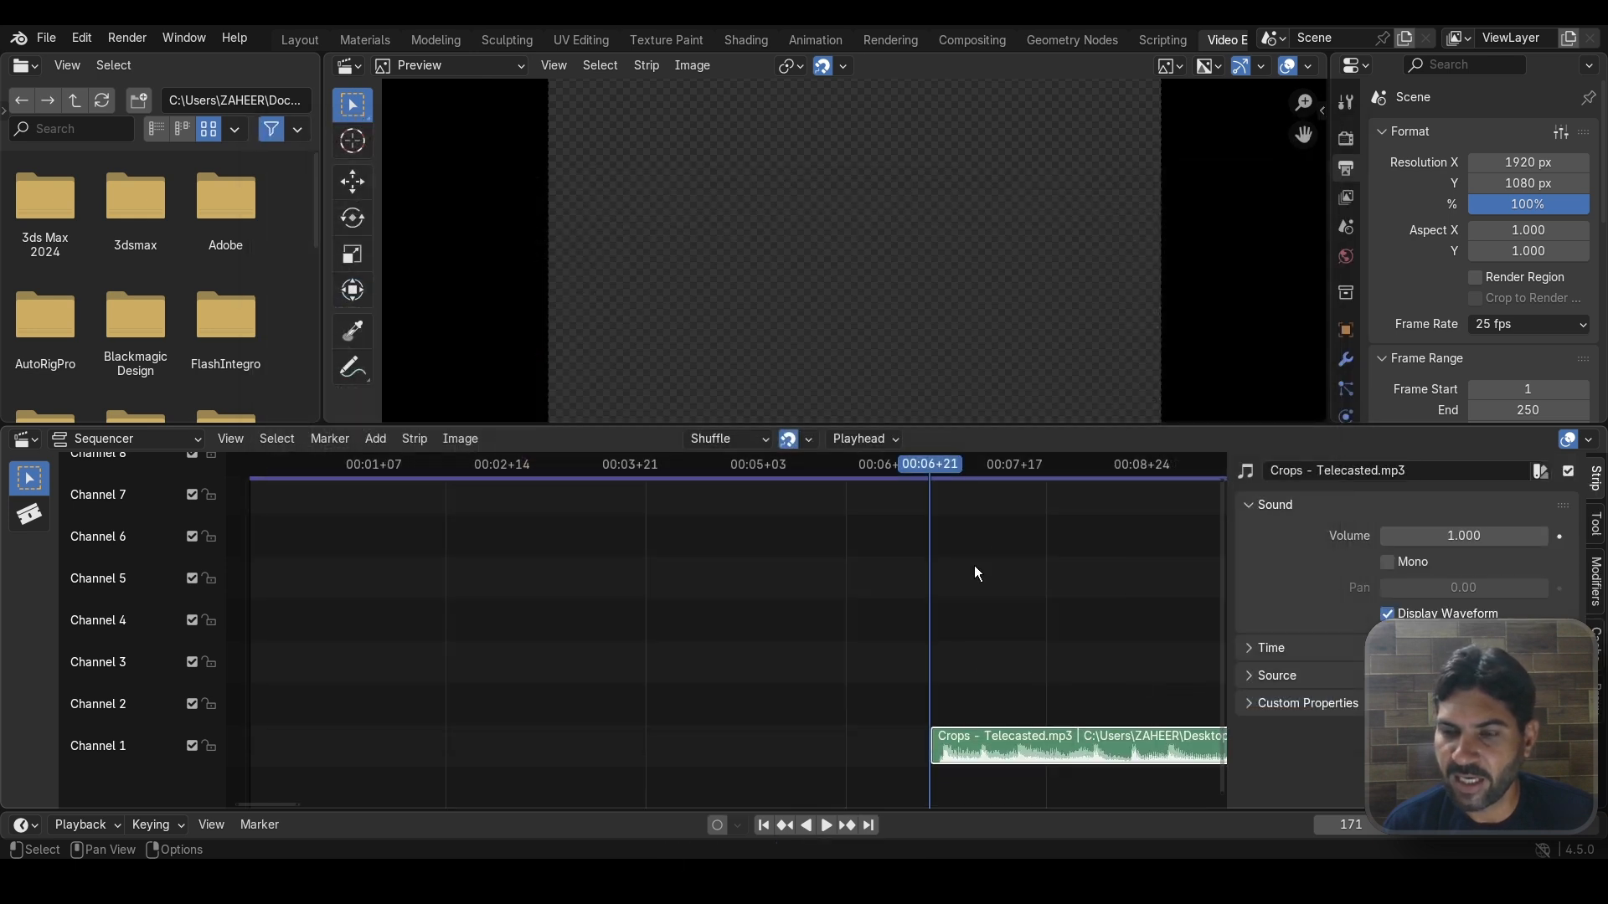
Step: Slide the sound strip to the beginning of the timeline on Channel 1 and bring the playhead back near the start
drag(1056, 745, 394, 741)
drag(917, 466, 366, 489)
drag(466, 741, 449, 741)
Step: Play the audio in the sequencer, then preview the waveform animation with sound in the Geometry Nodes workspace
key(space)
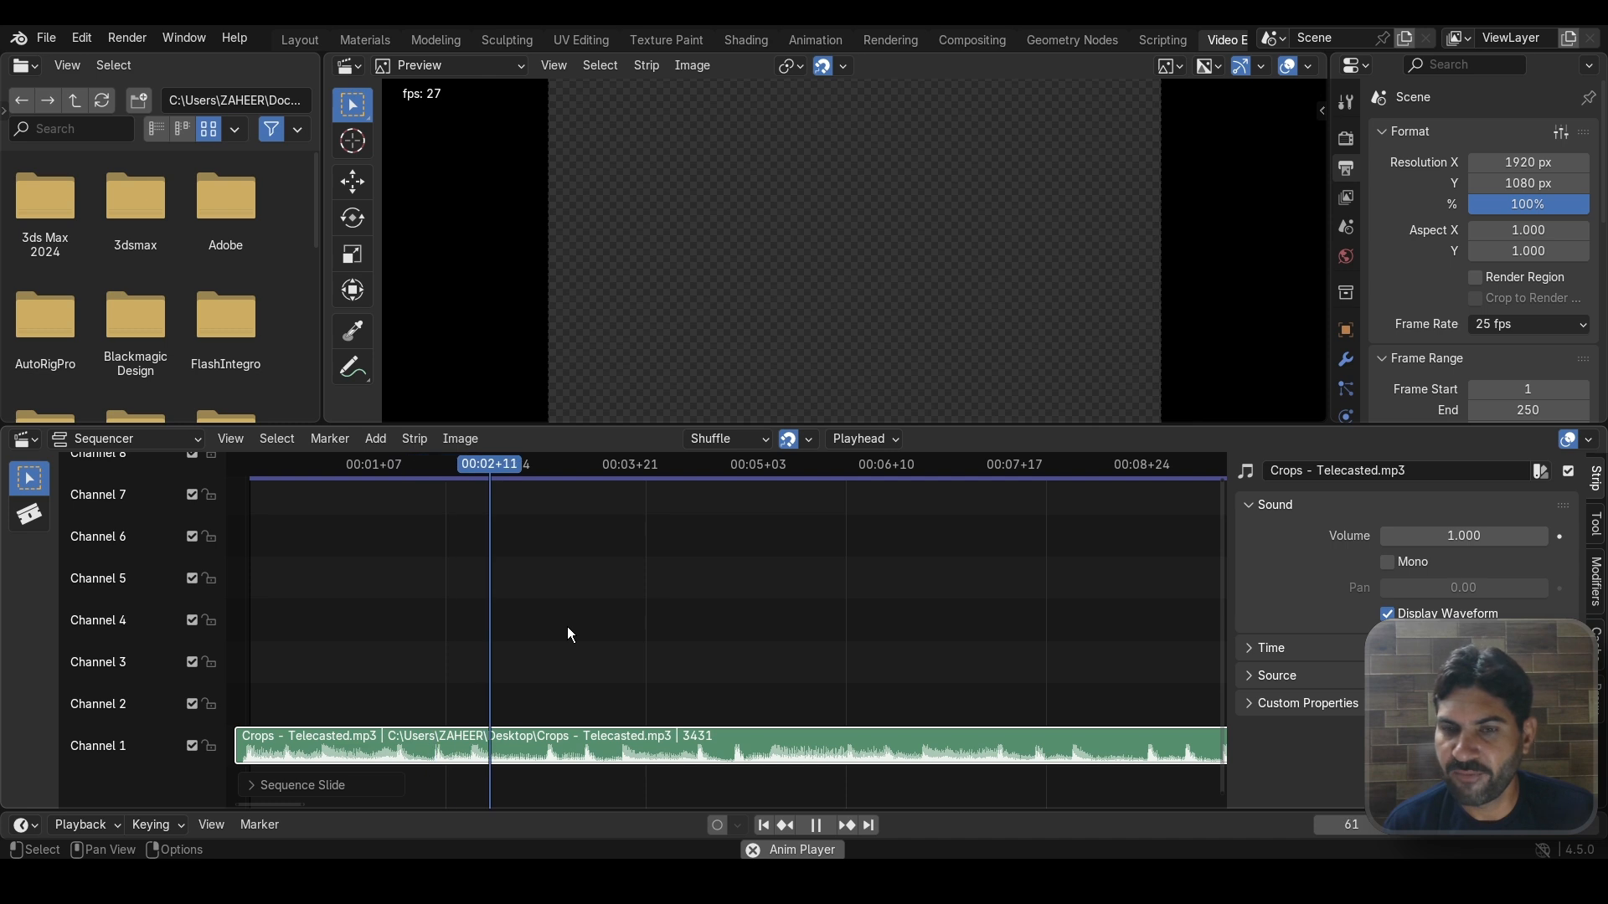
key(space)
click(1048, 41)
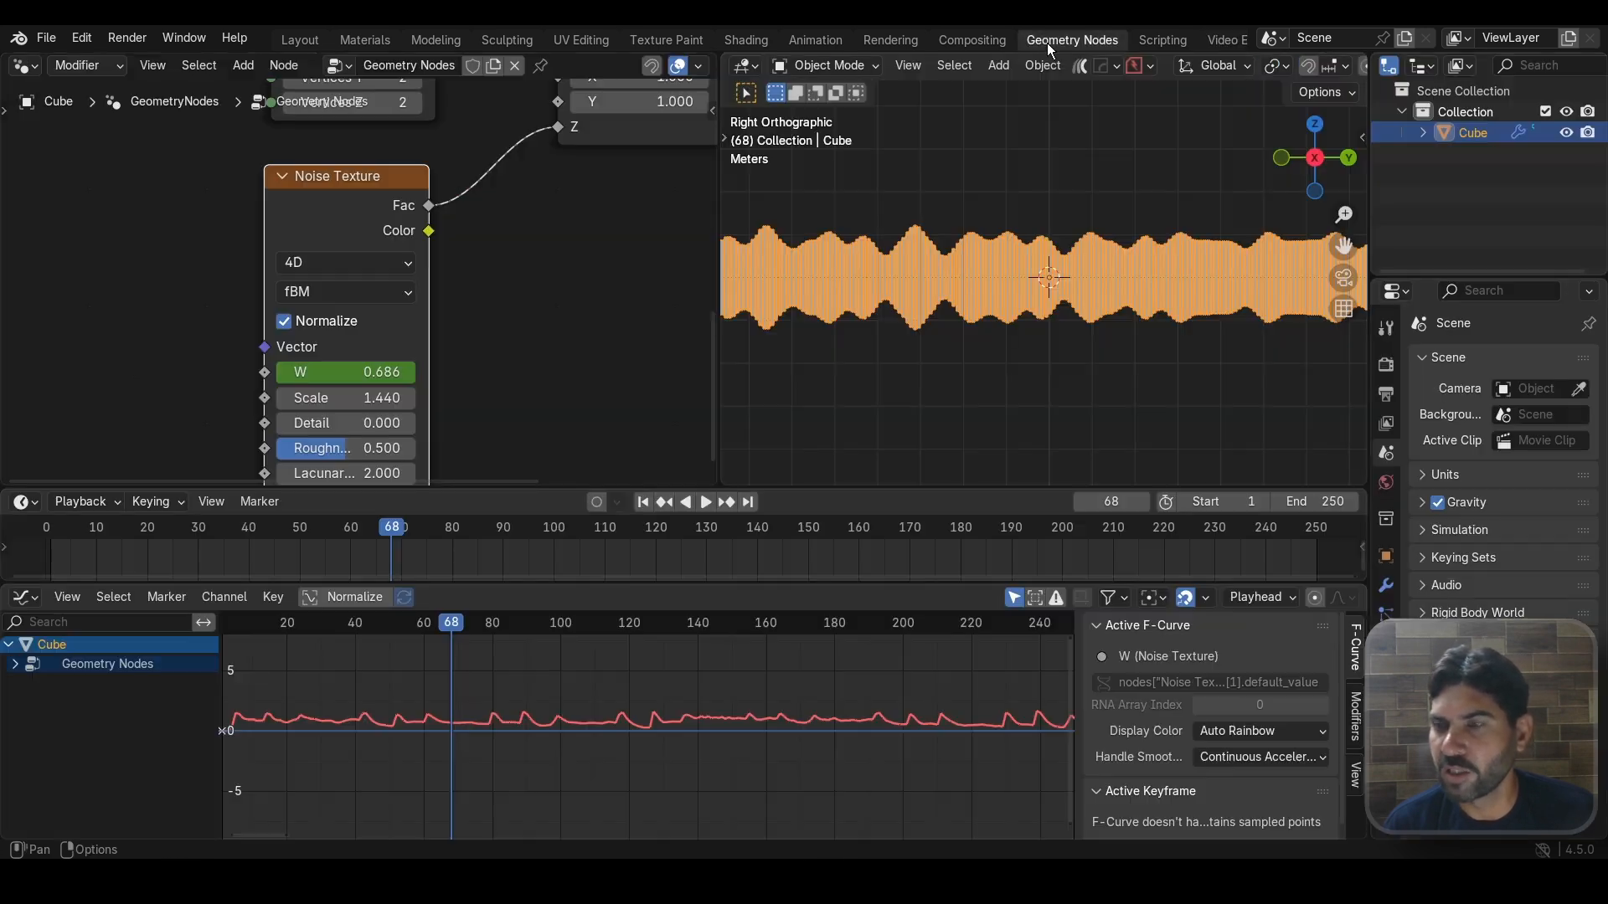
key(space)
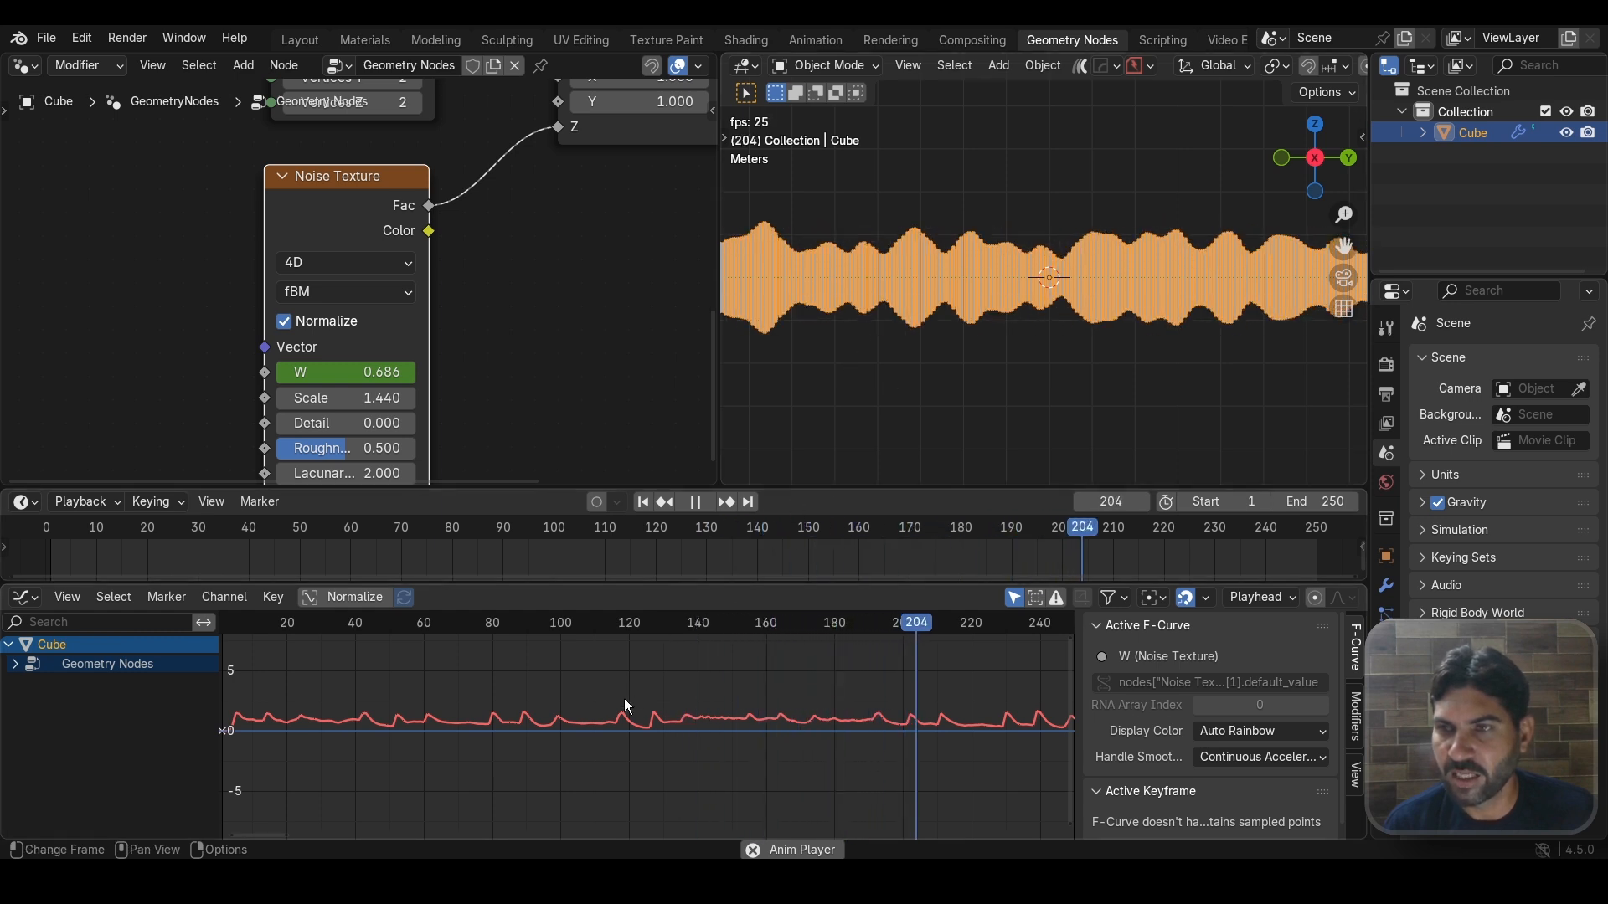
key(space)
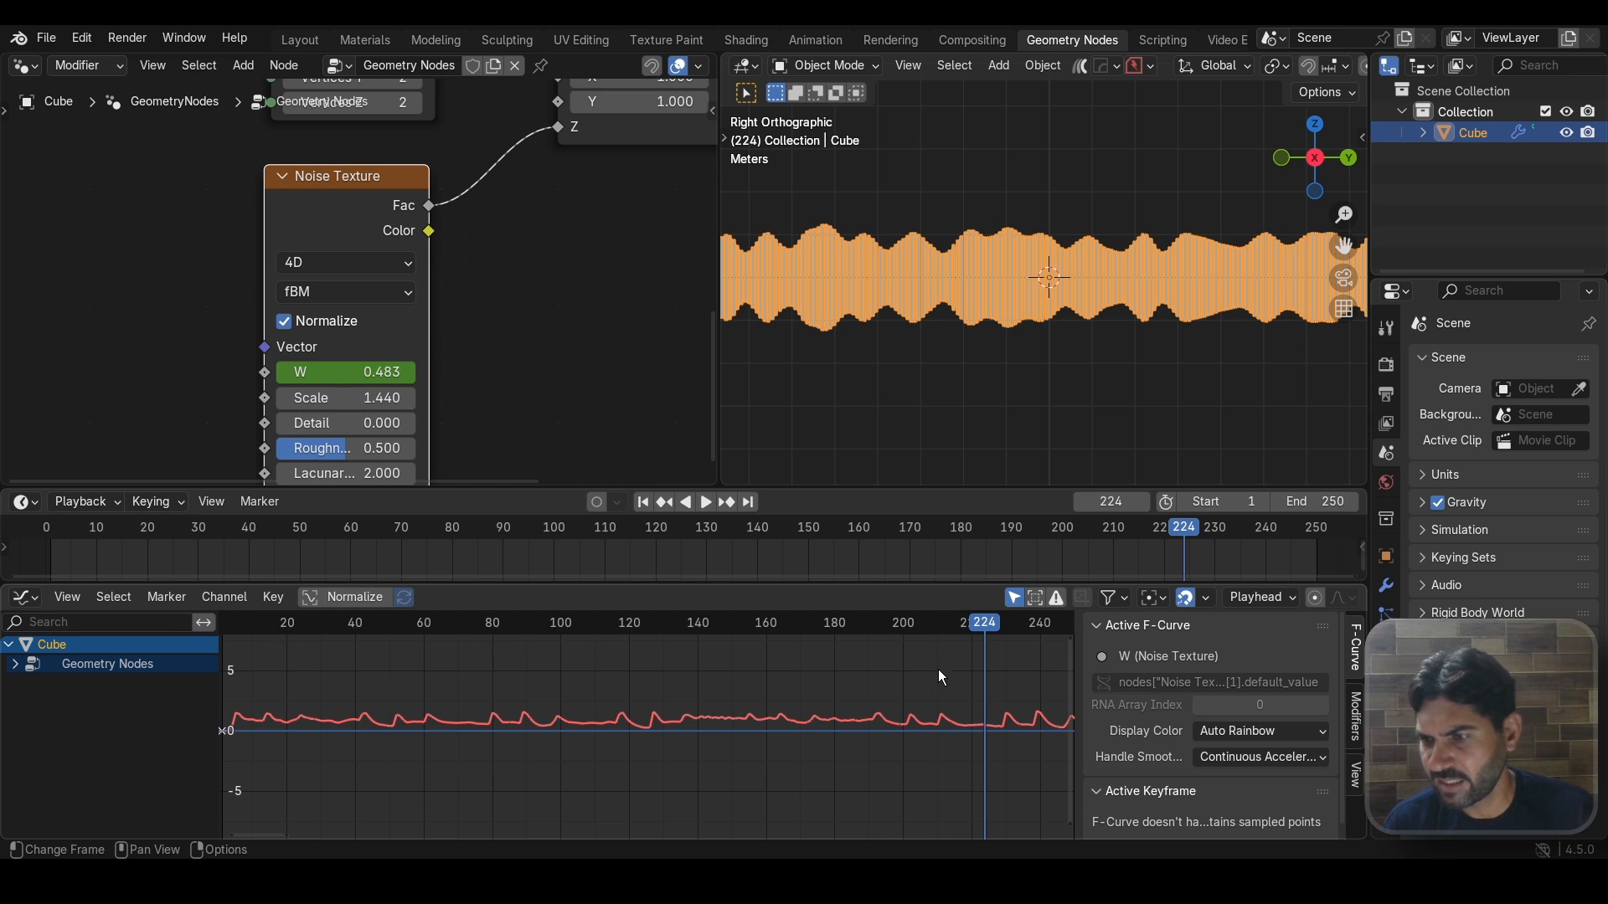
Step: Add an Envelope modifier to the W curve with a control point at frame 224, set its minimum to -7.4, and preview the animation
click(1355, 716)
click(1197, 631)
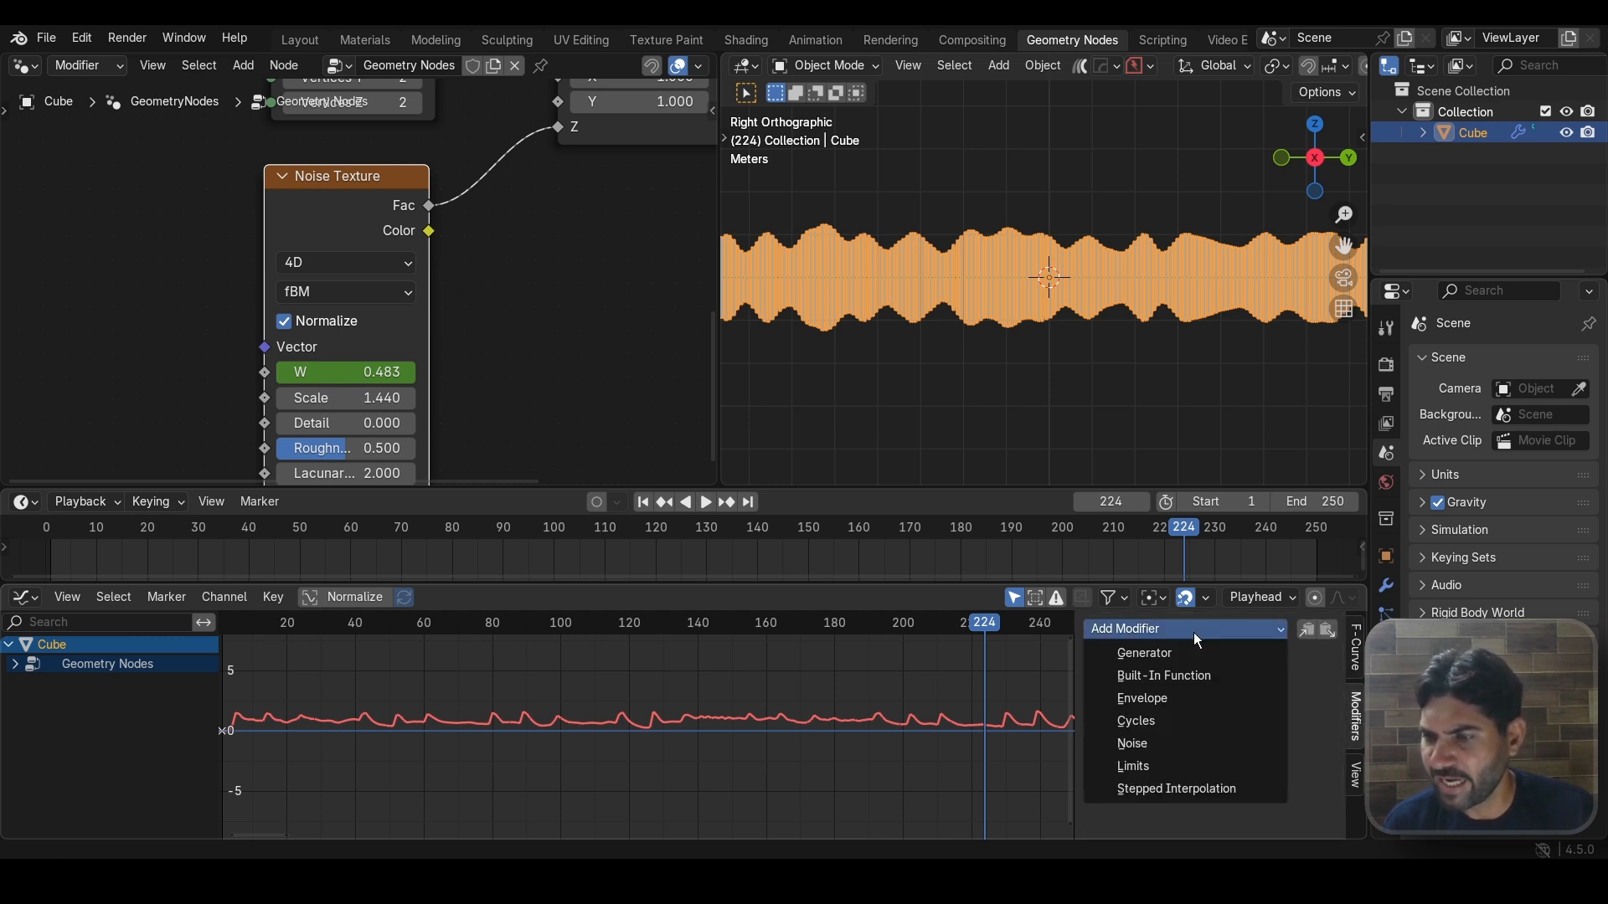
click(1167, 700)
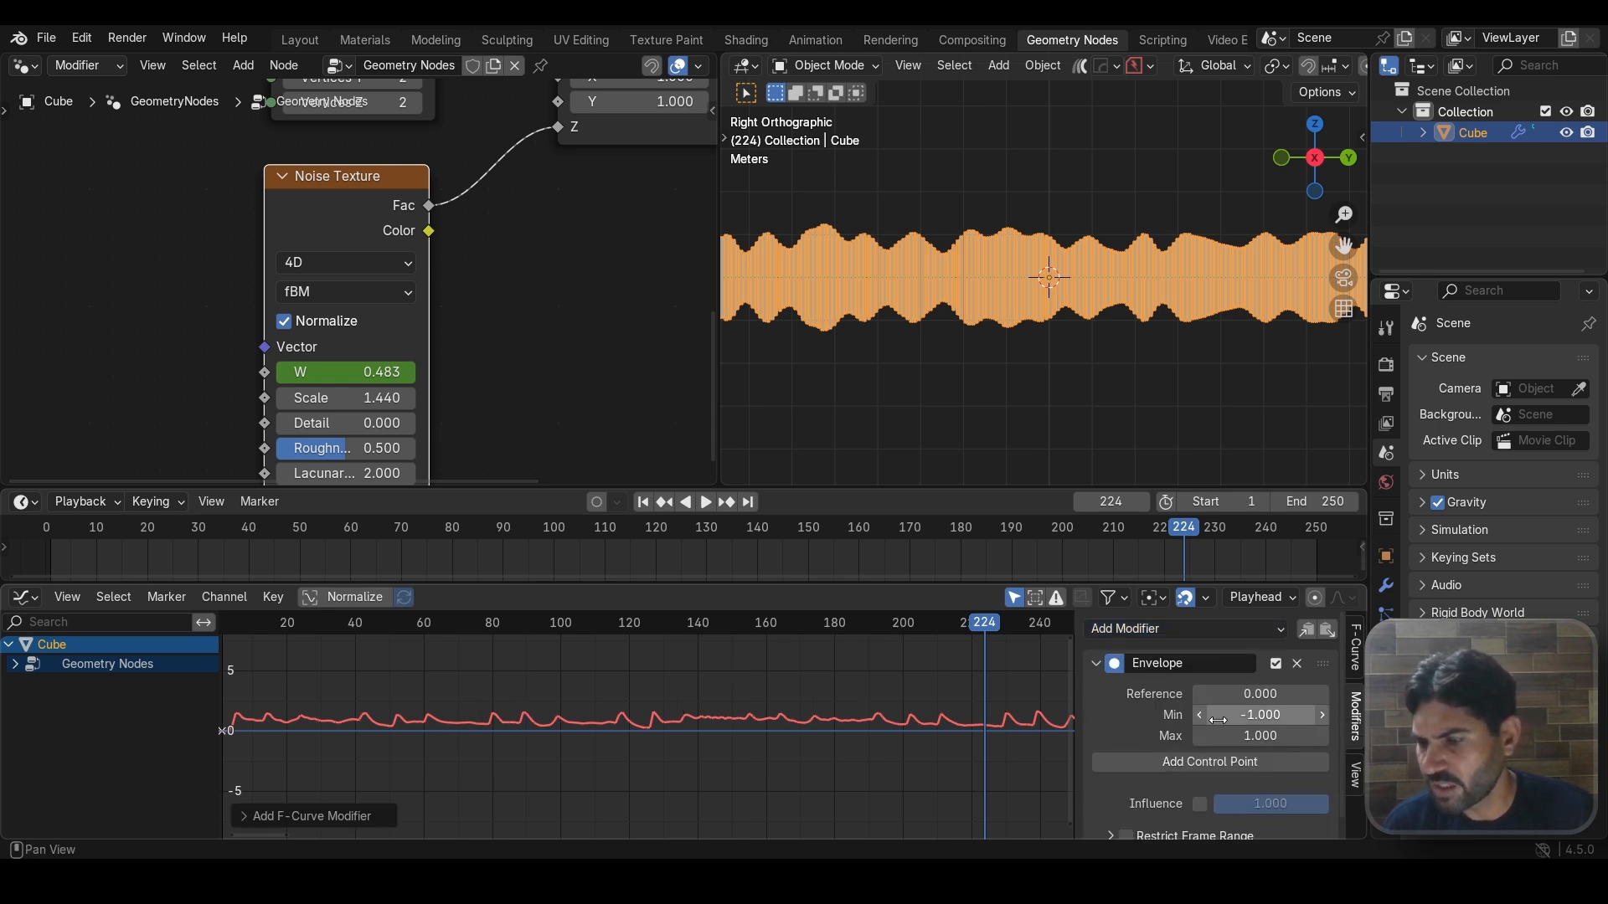
click(1243, 763)
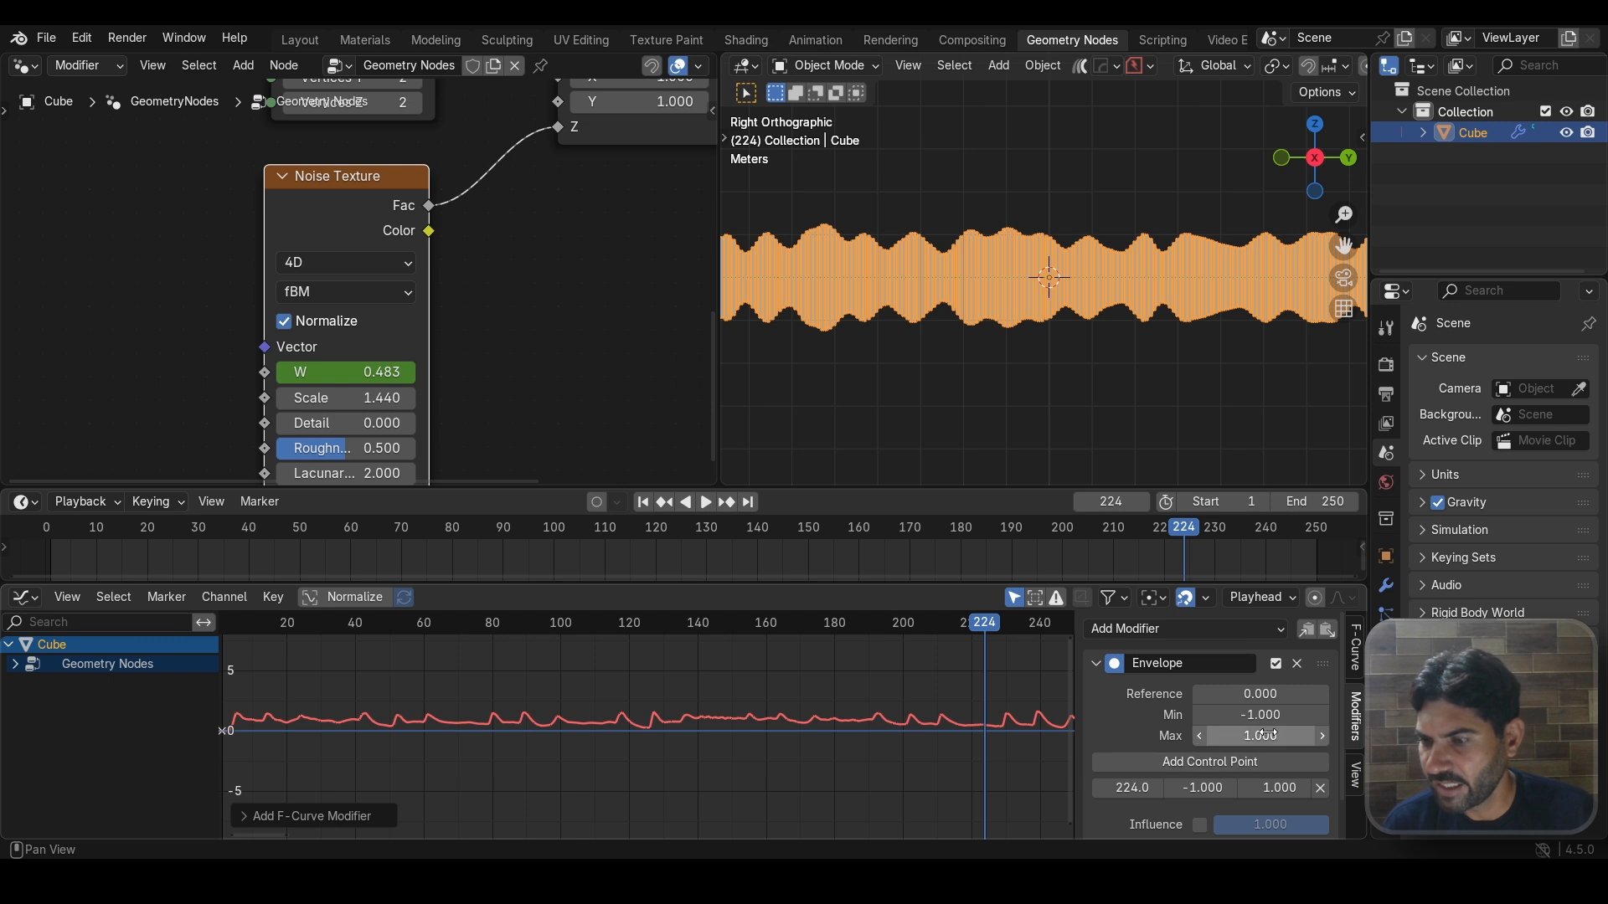
drag(1204, 788, 1085, 788)
key(space)
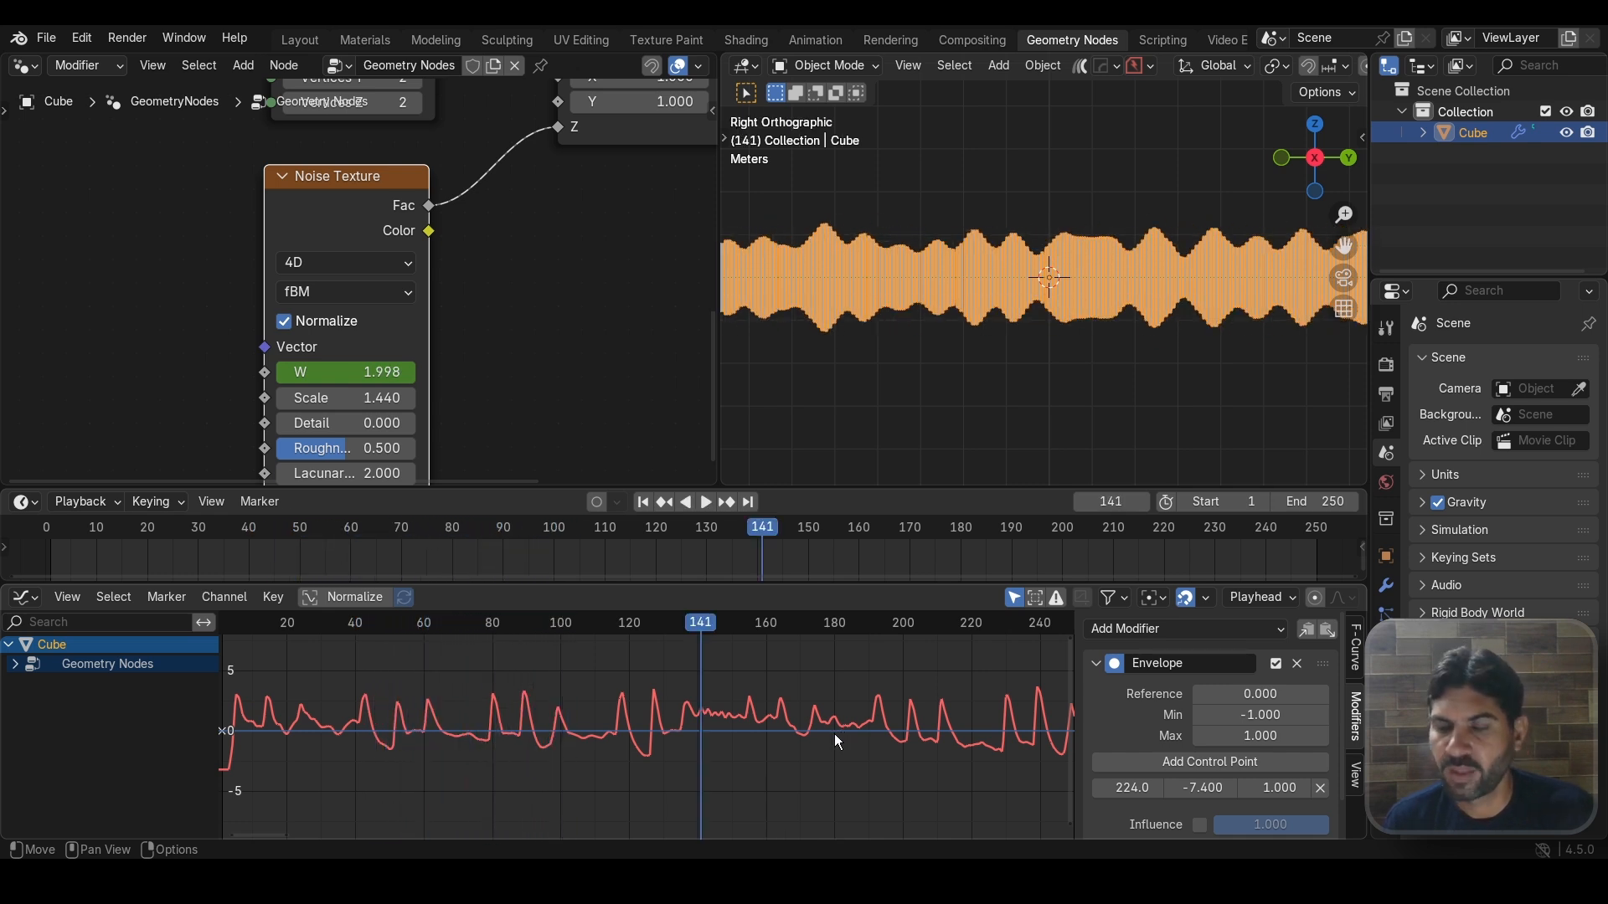
Step: Examine the waveform bars in the Layout workspace, in perspective and up close from the right orthographic view
click(288, 44)
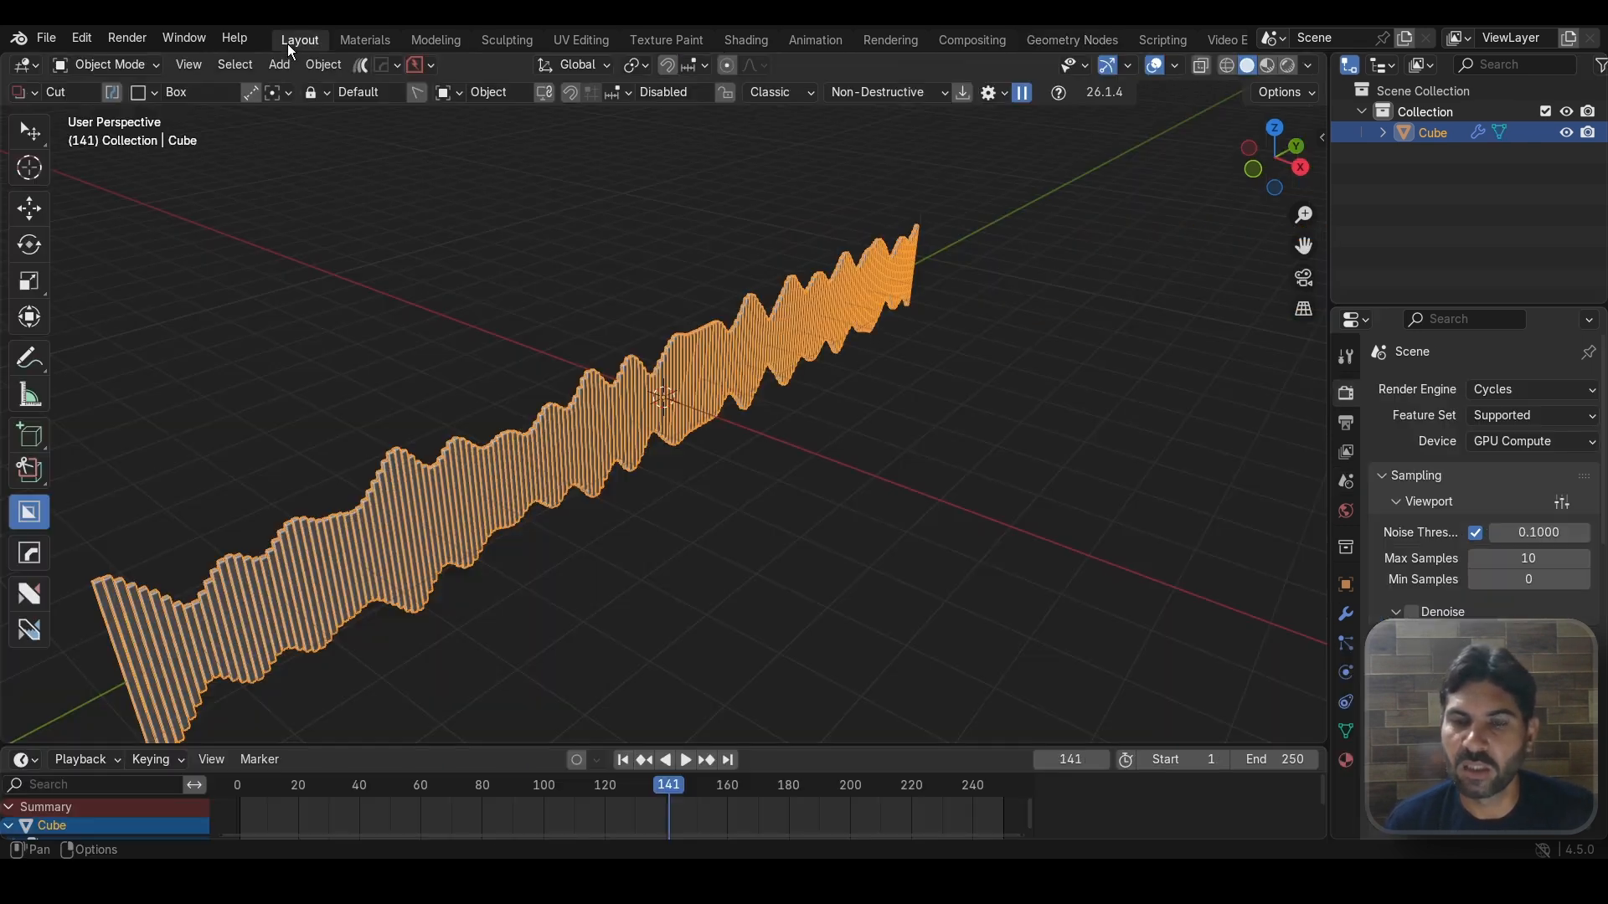
scroll(796, 385, up, 2)
scroll(769, 399, down, 2)
middle_drag(676, 395, 772, 365)
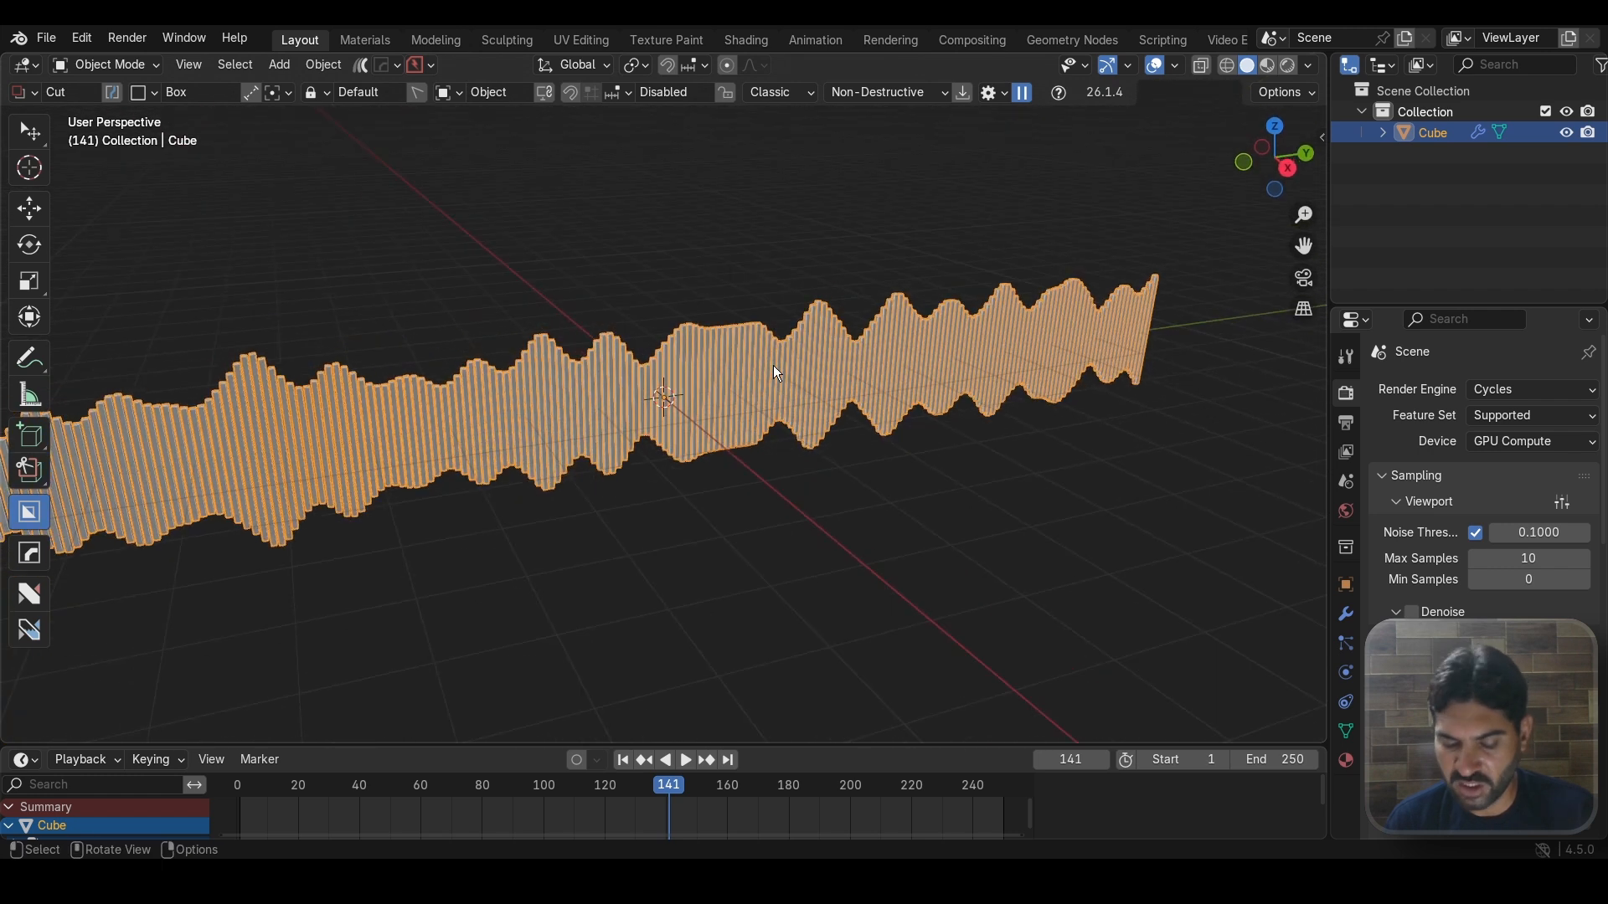
key(KP_3)
scroll(700, 402, up, 4)
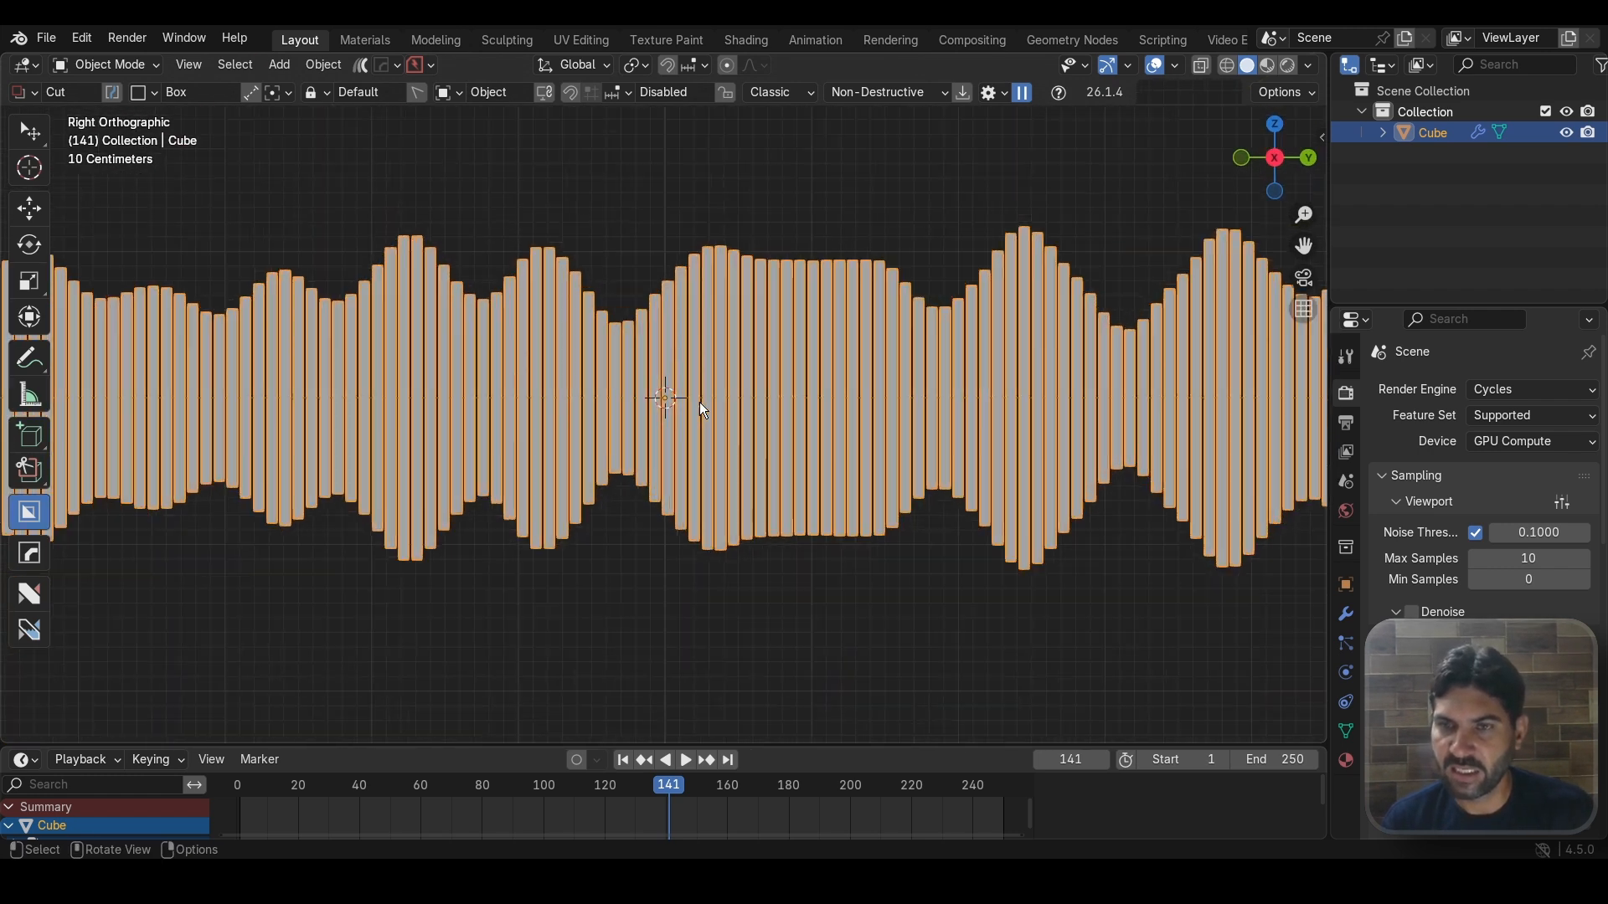
scroll(581, 368, up, 2)
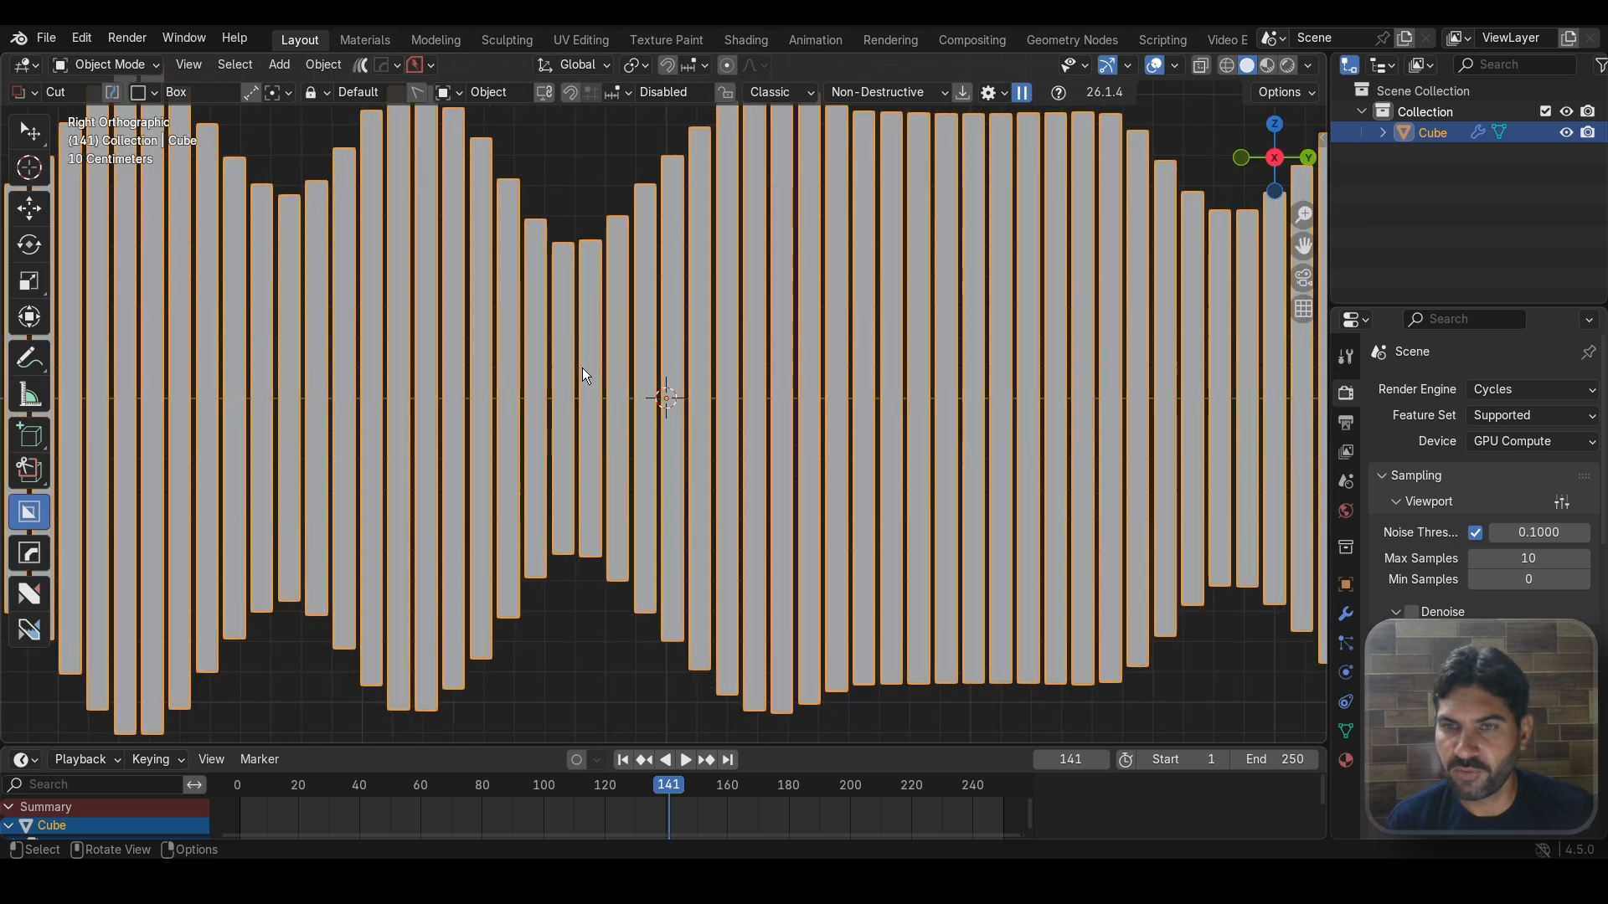
scroll(583, 368, down, 5)
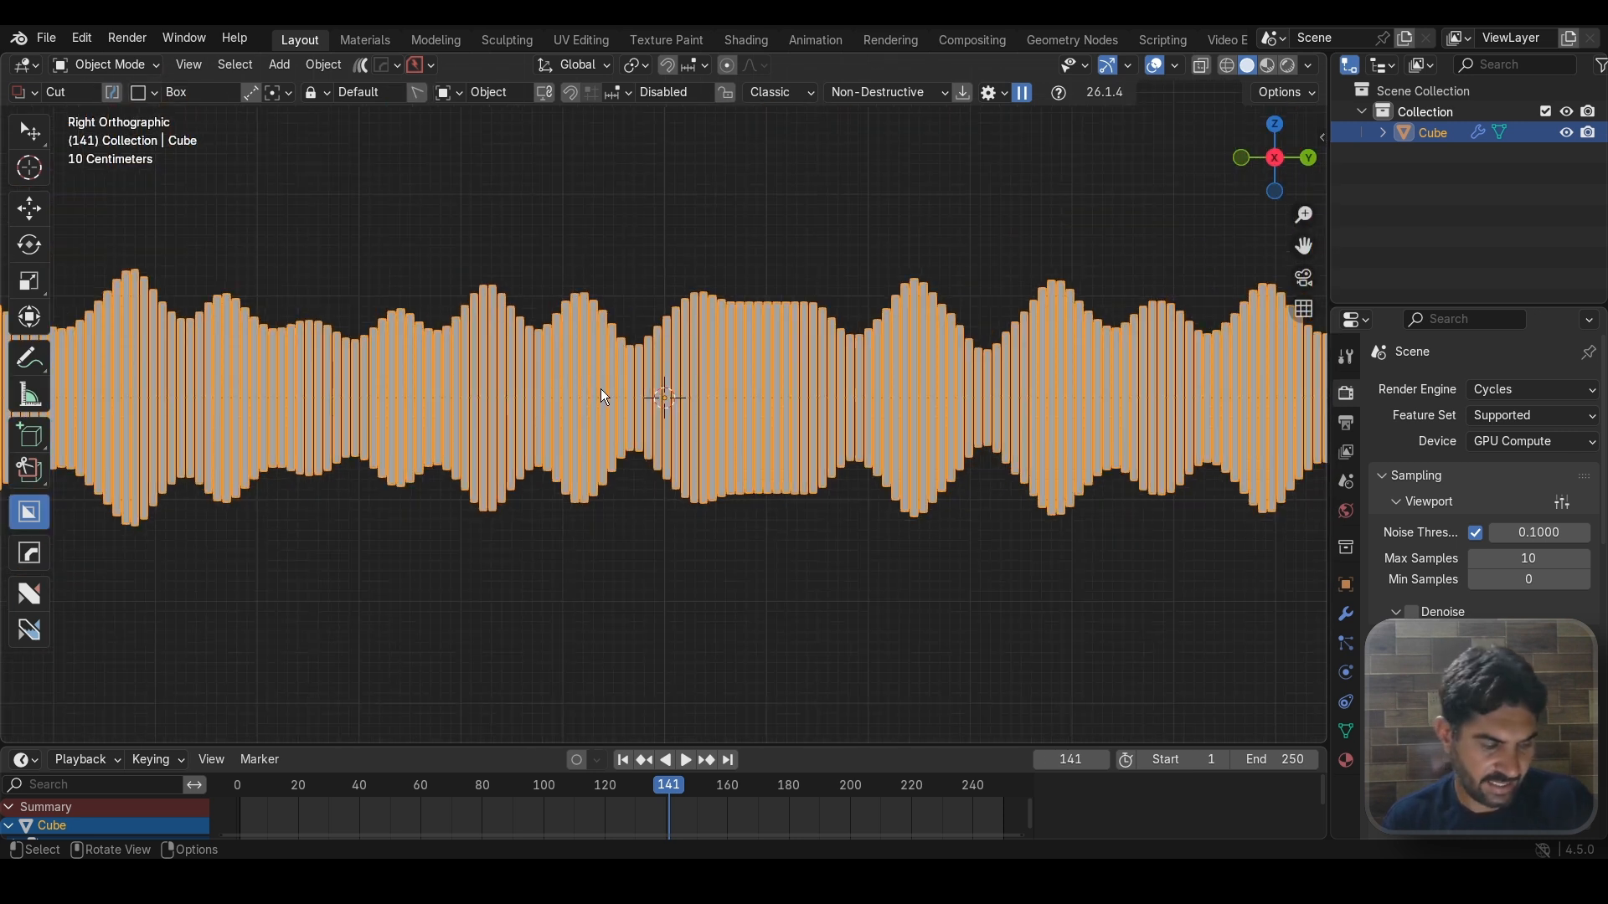
Step: Add a camera to the scene and look through it at the waveform
key(shift+a)
text(ca)
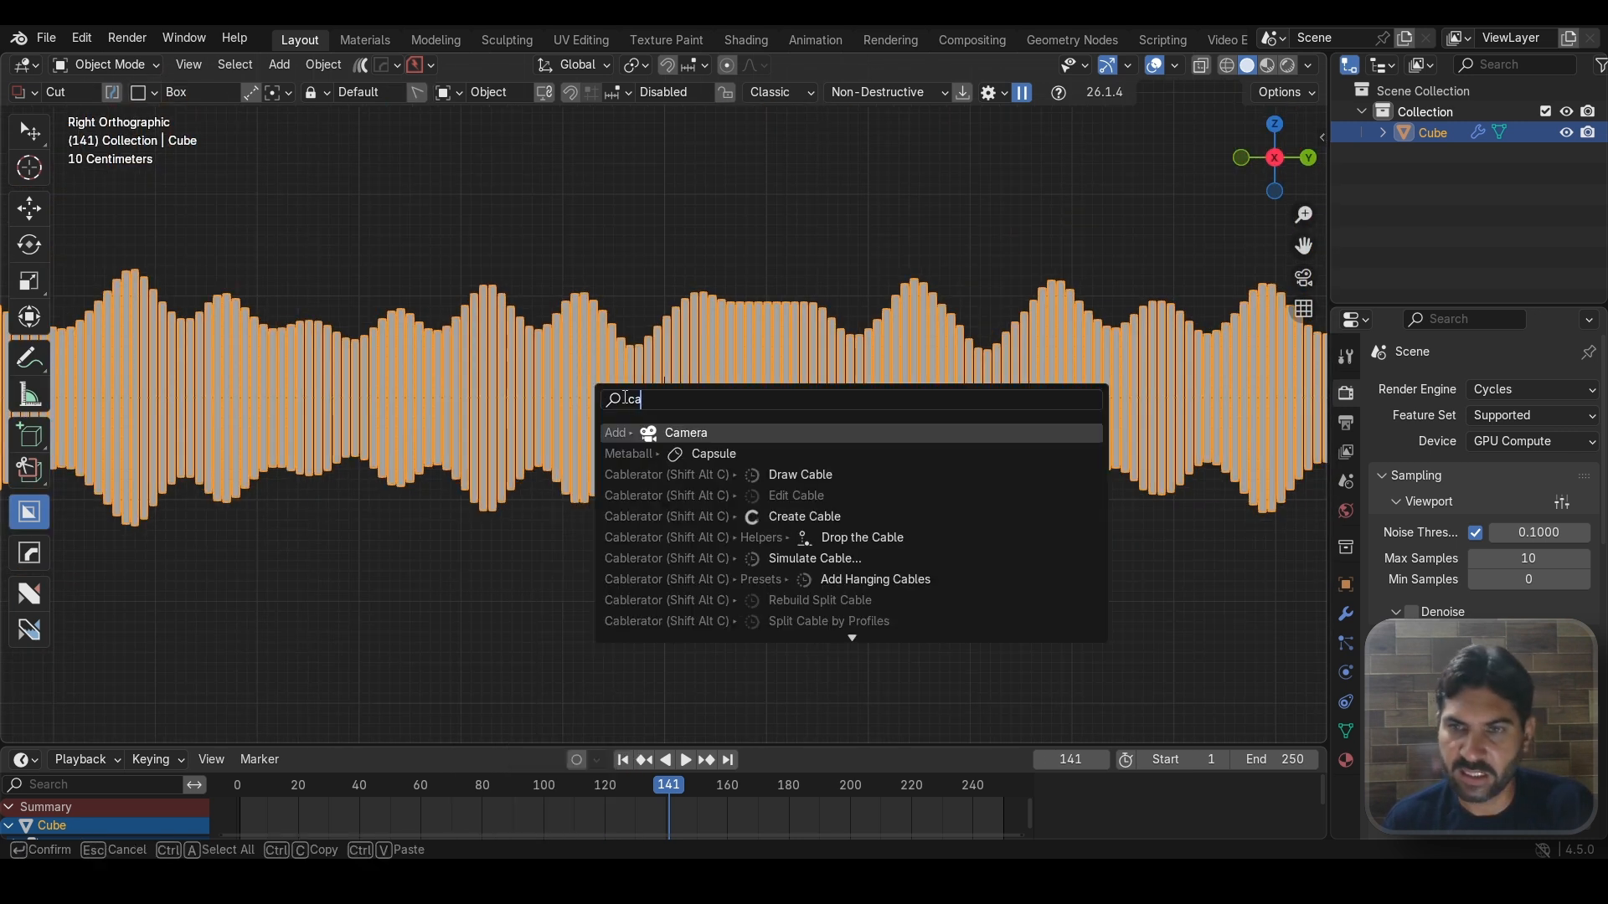
key(Return)
scroll(641, 400, up, 3)
scroll(676, 344, down, 5)
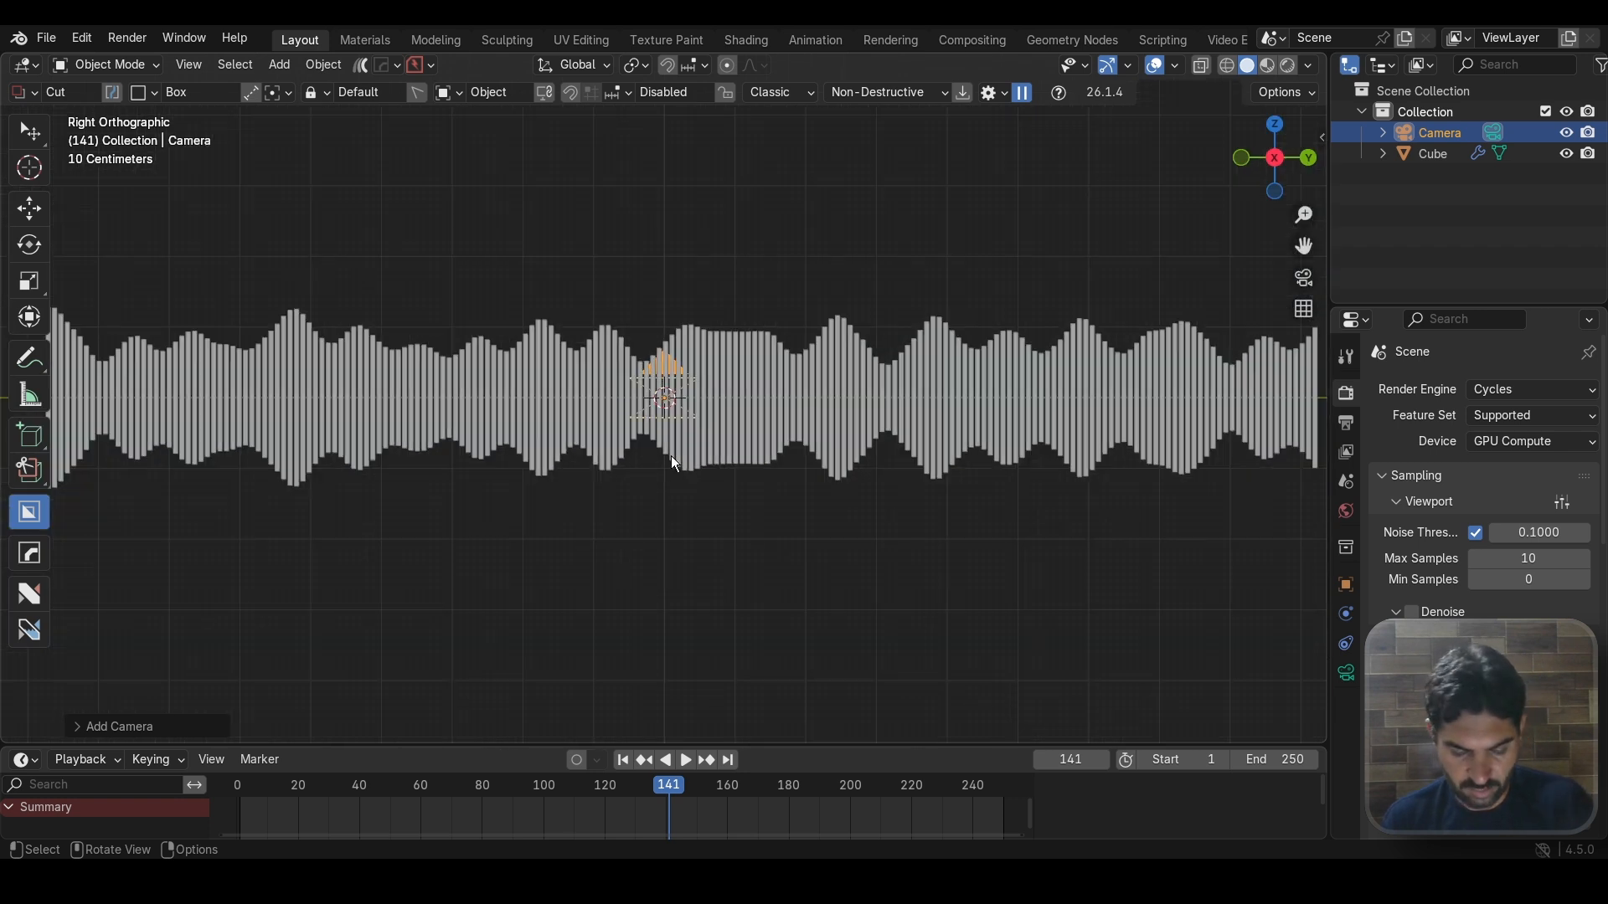
key(KP_0)
scroll(670, 456, up, 9)
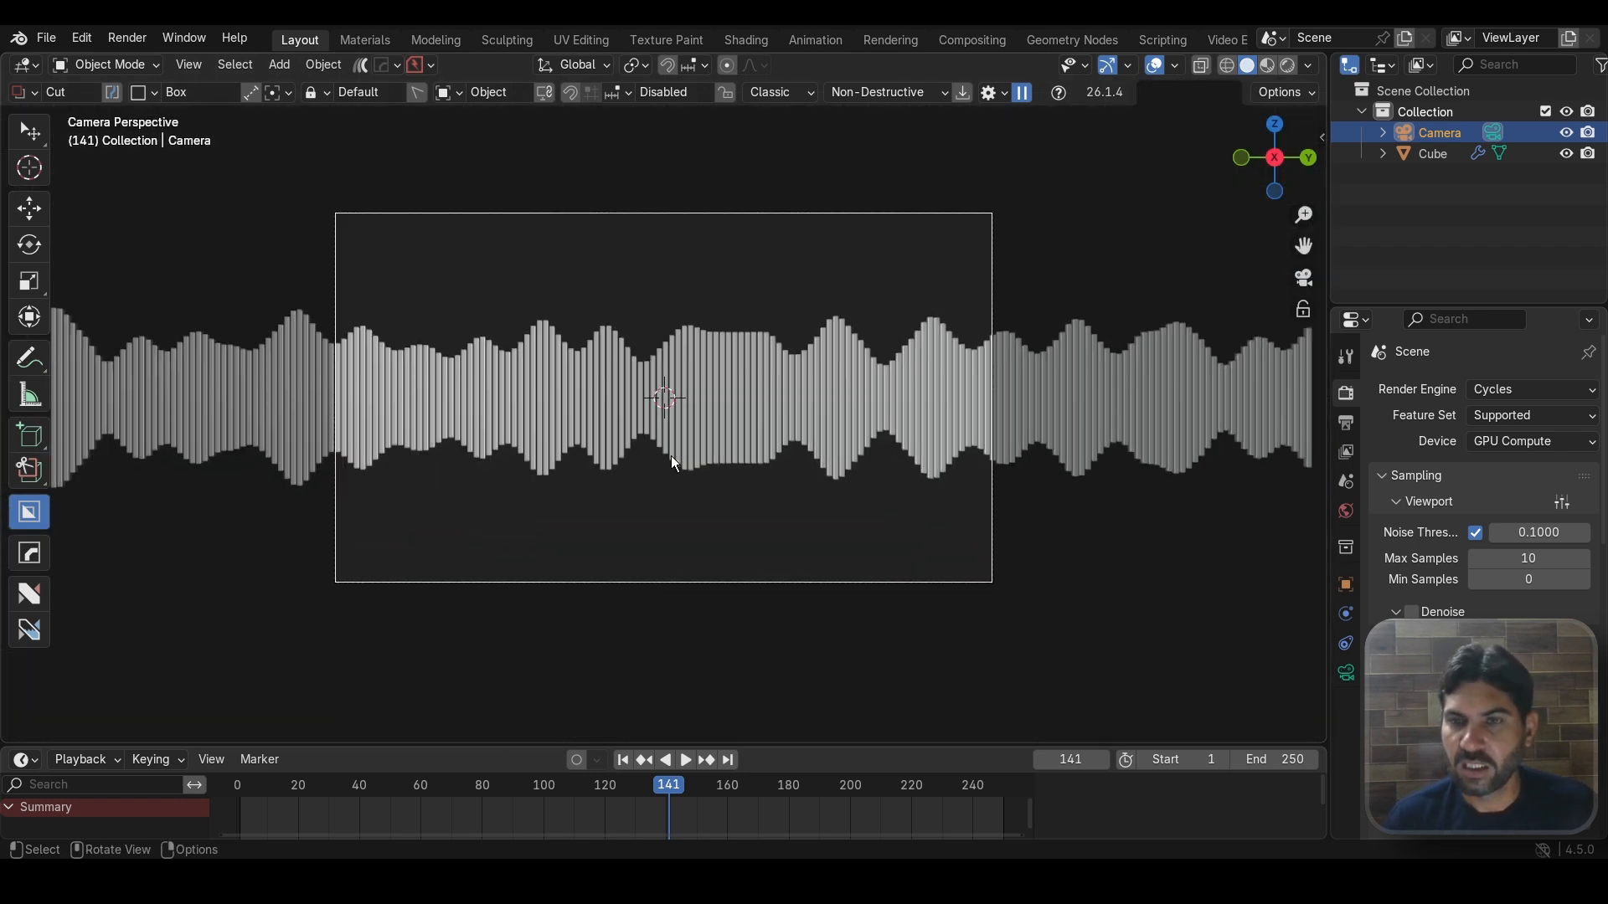
scroll(671, 455, down, 2)
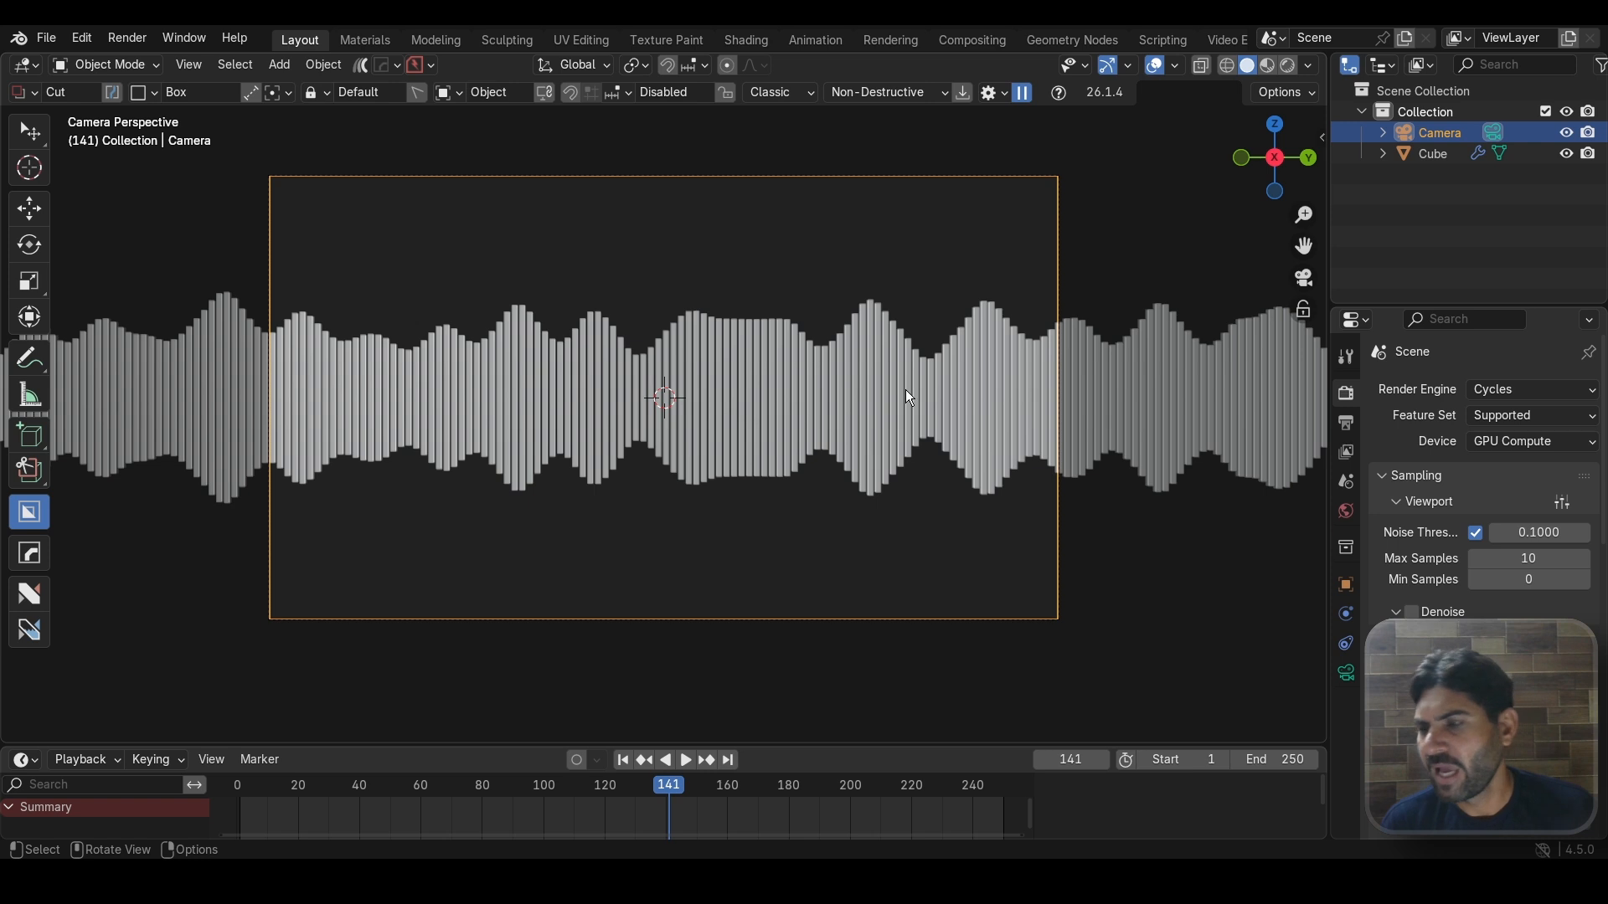
Step: Change the camera's lens type to Orthographic and set its orthographic scale to 13
click(1347, 673)
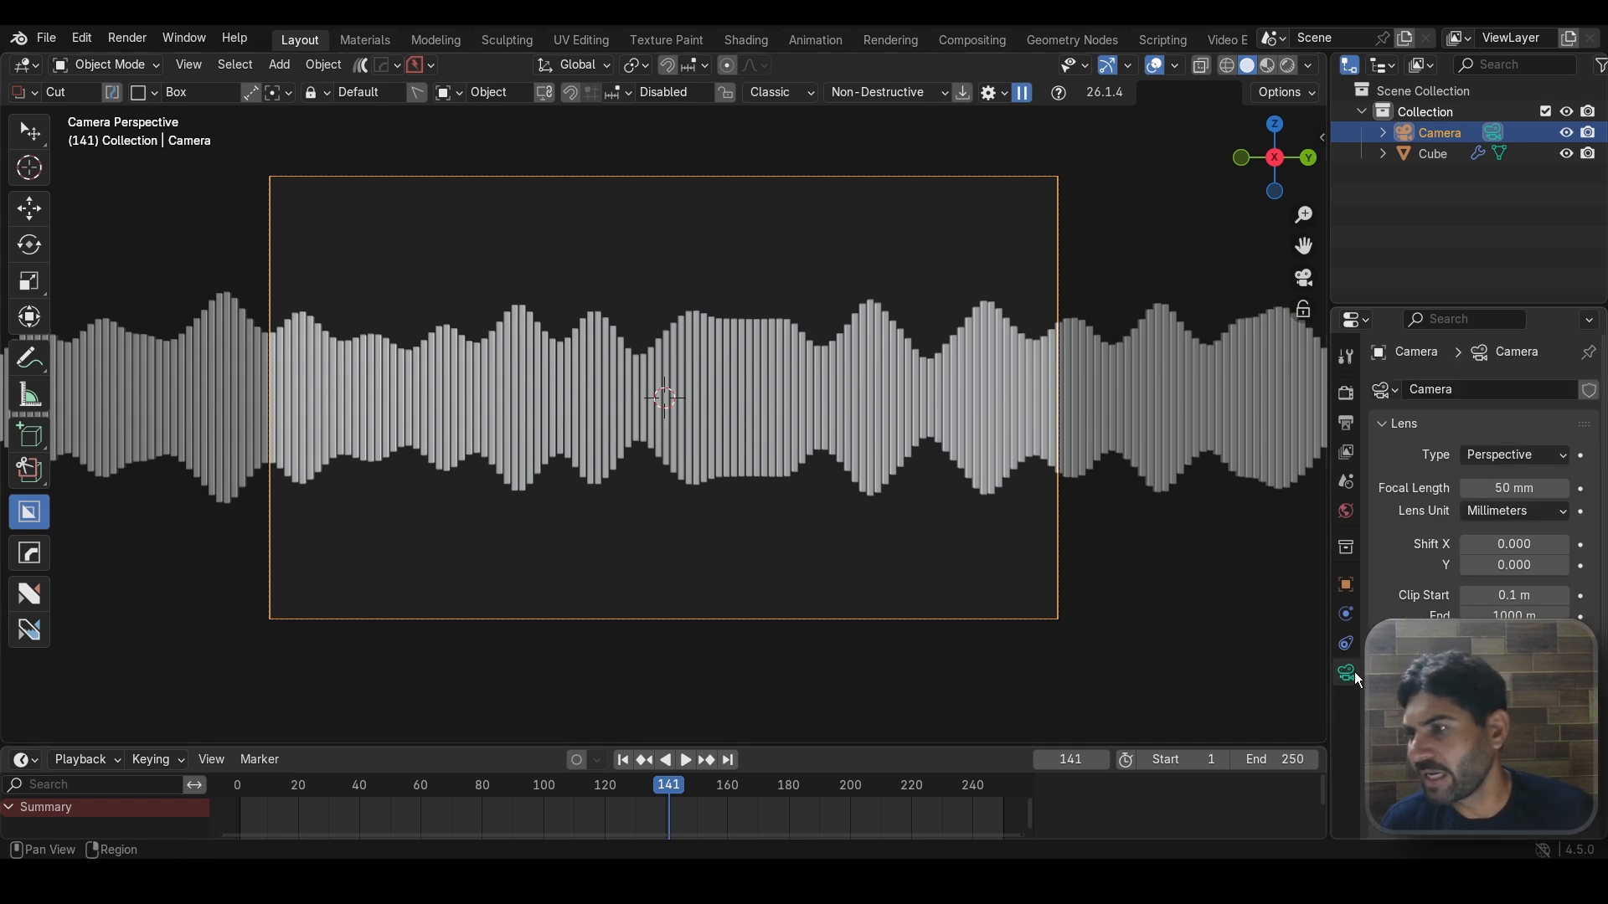
click(1503, 456)
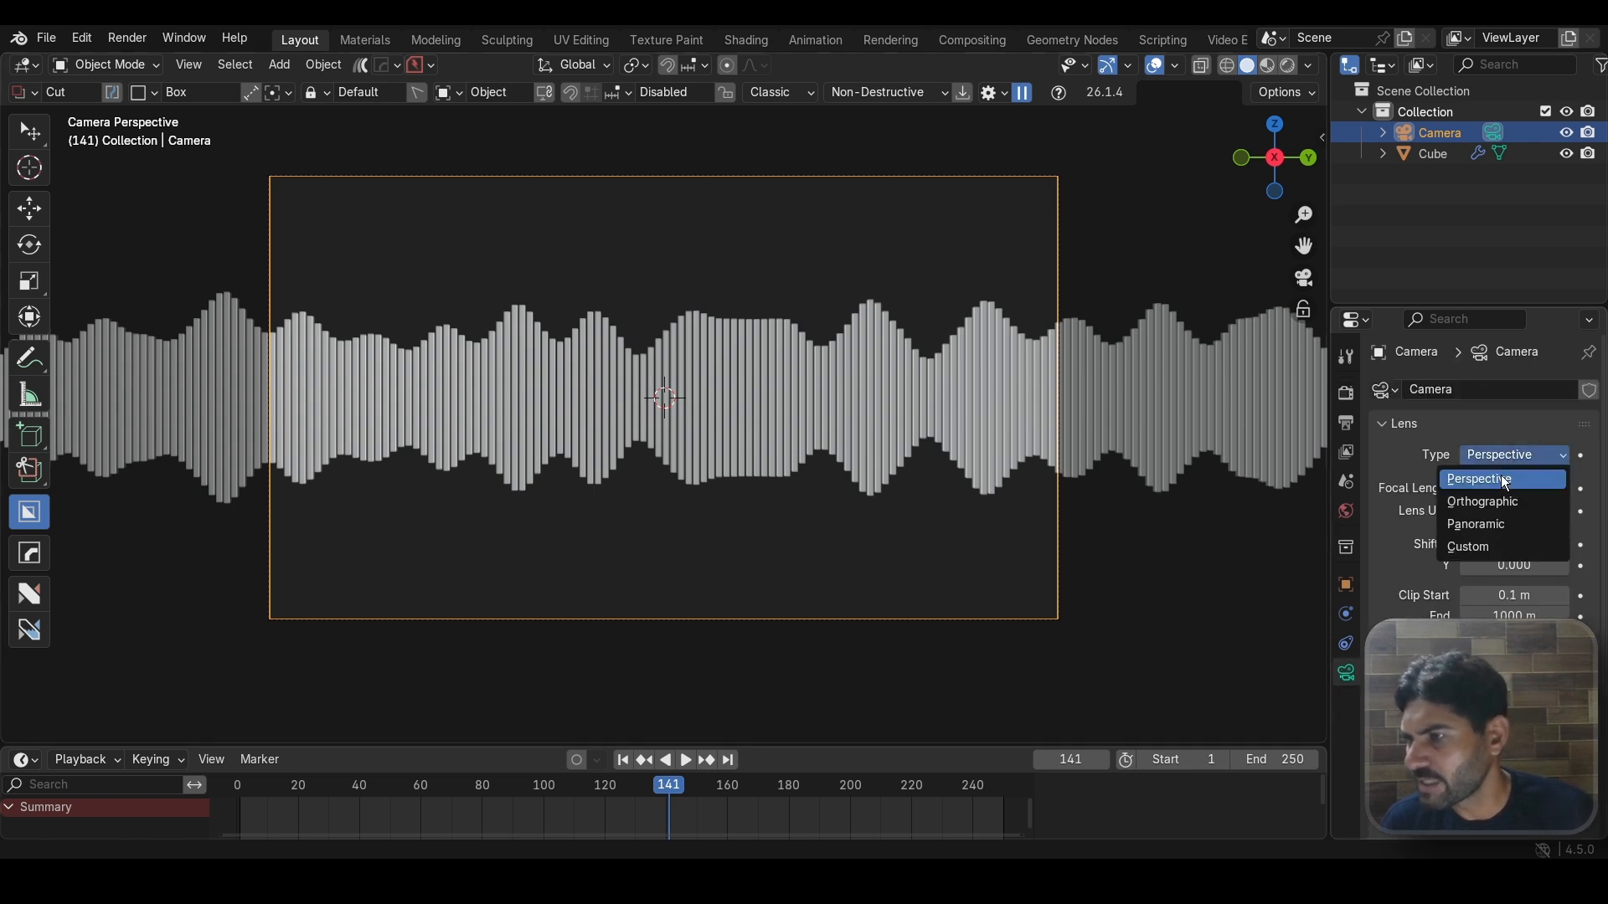
click(1495, 502)
scroll(919, 454, up, 1)
scroll(917, 448, down, 1)
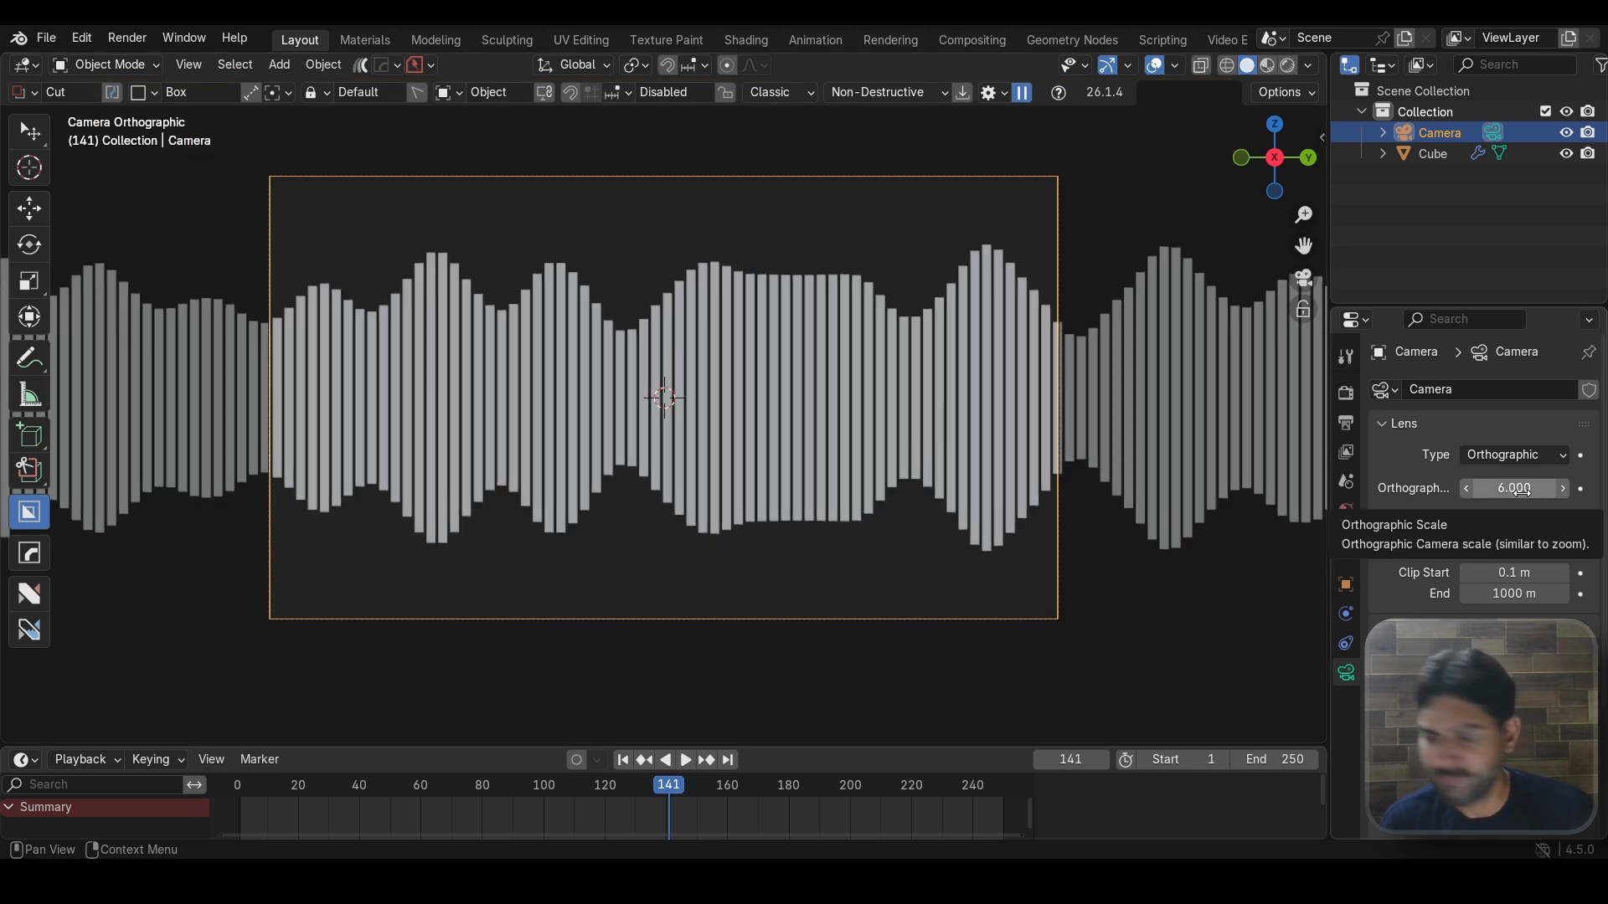
drag(1521, 492, 1591, 491)
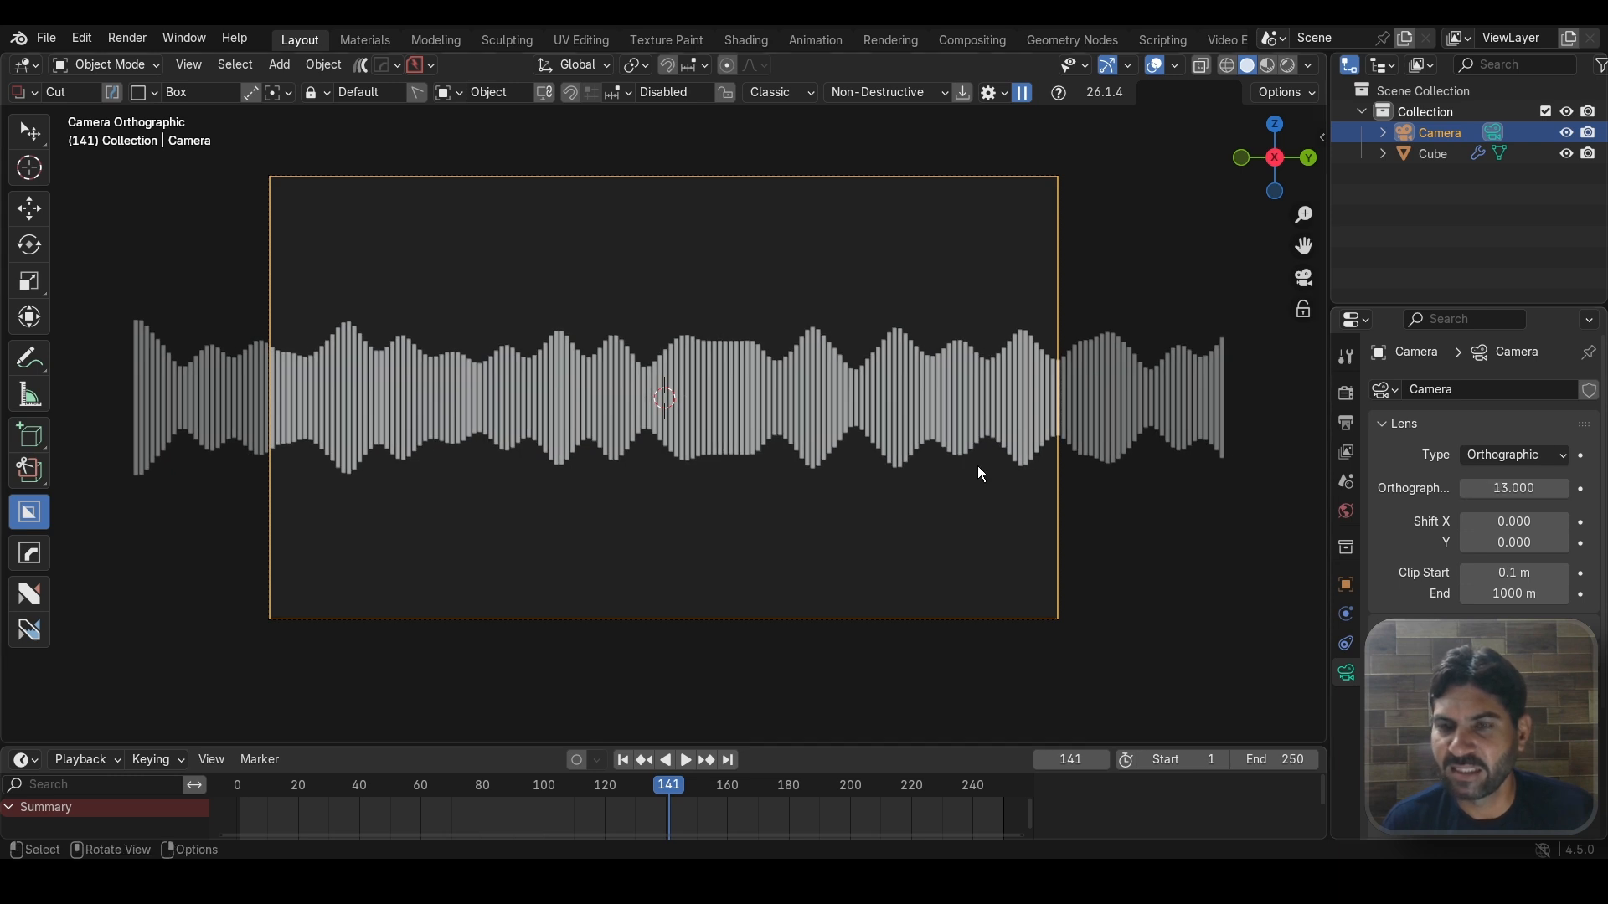
scroll(821, 439, up, 4)
scroll(784, 360, down, 3)
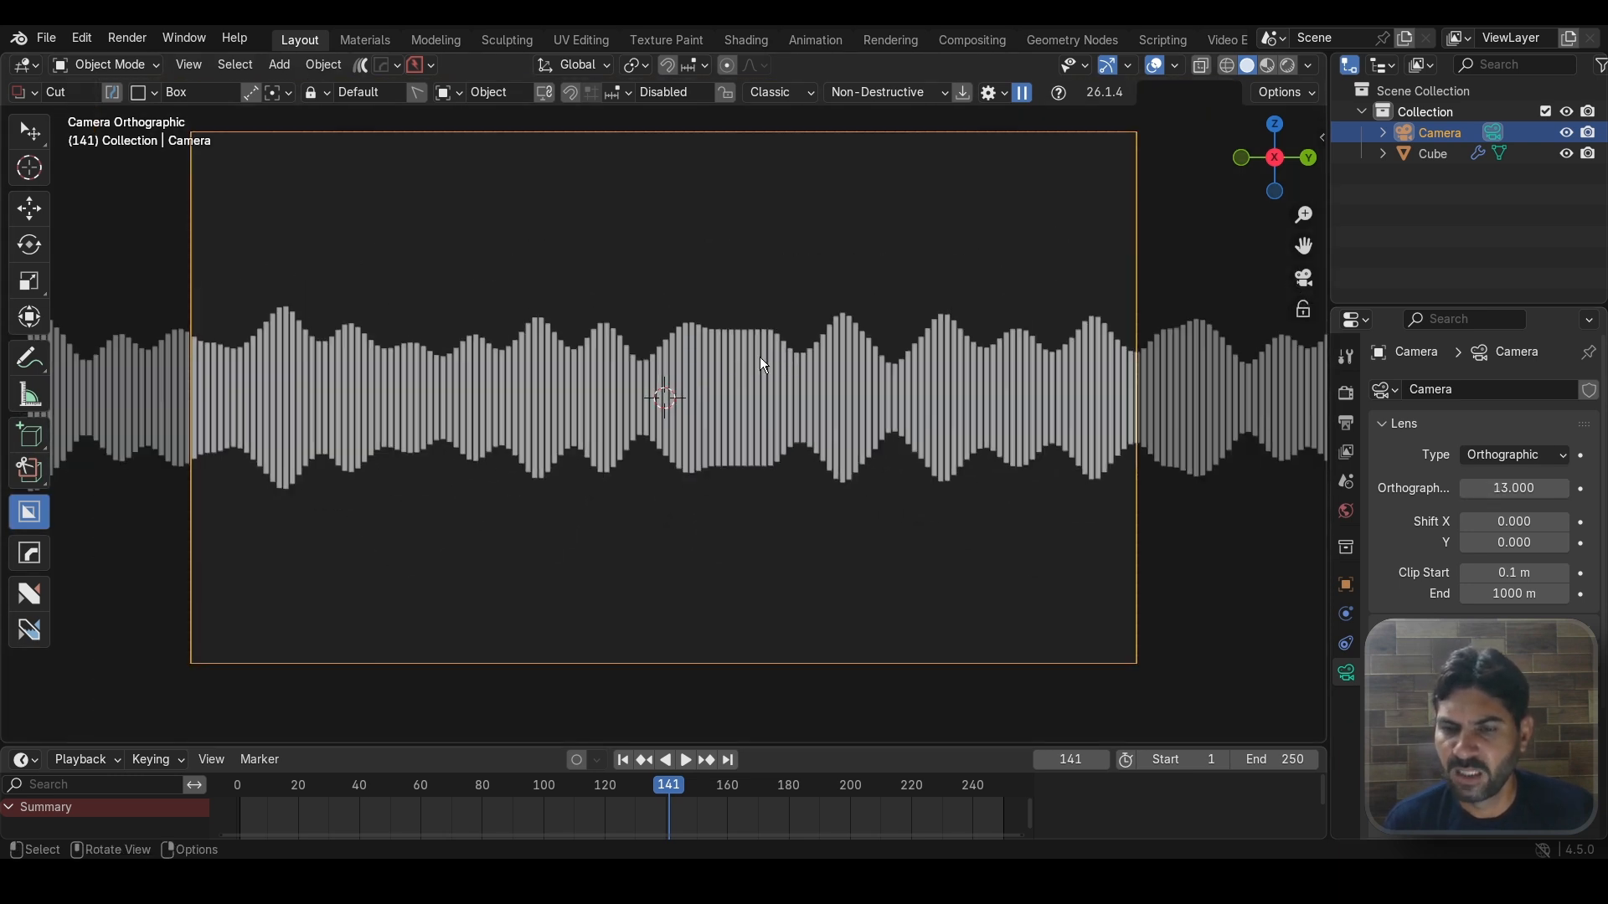
Step: Reopen the Cube's node tree in the Geometry Nodes workspace and move Group Output away from Instance on Points to make room
click(356, 41)
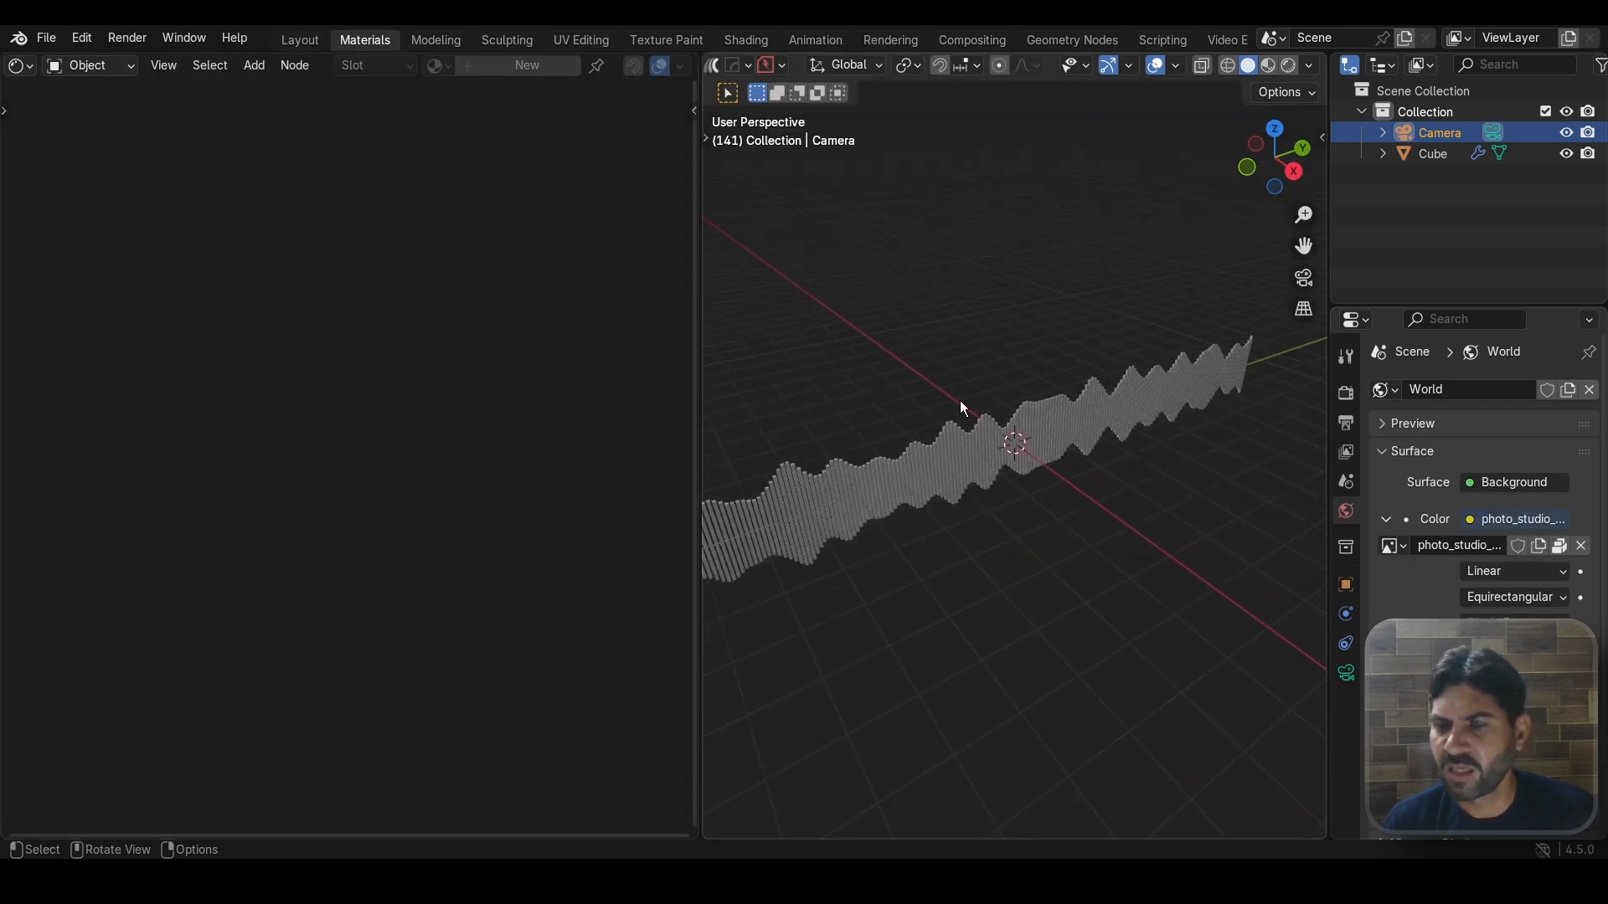
click(1068, 40)
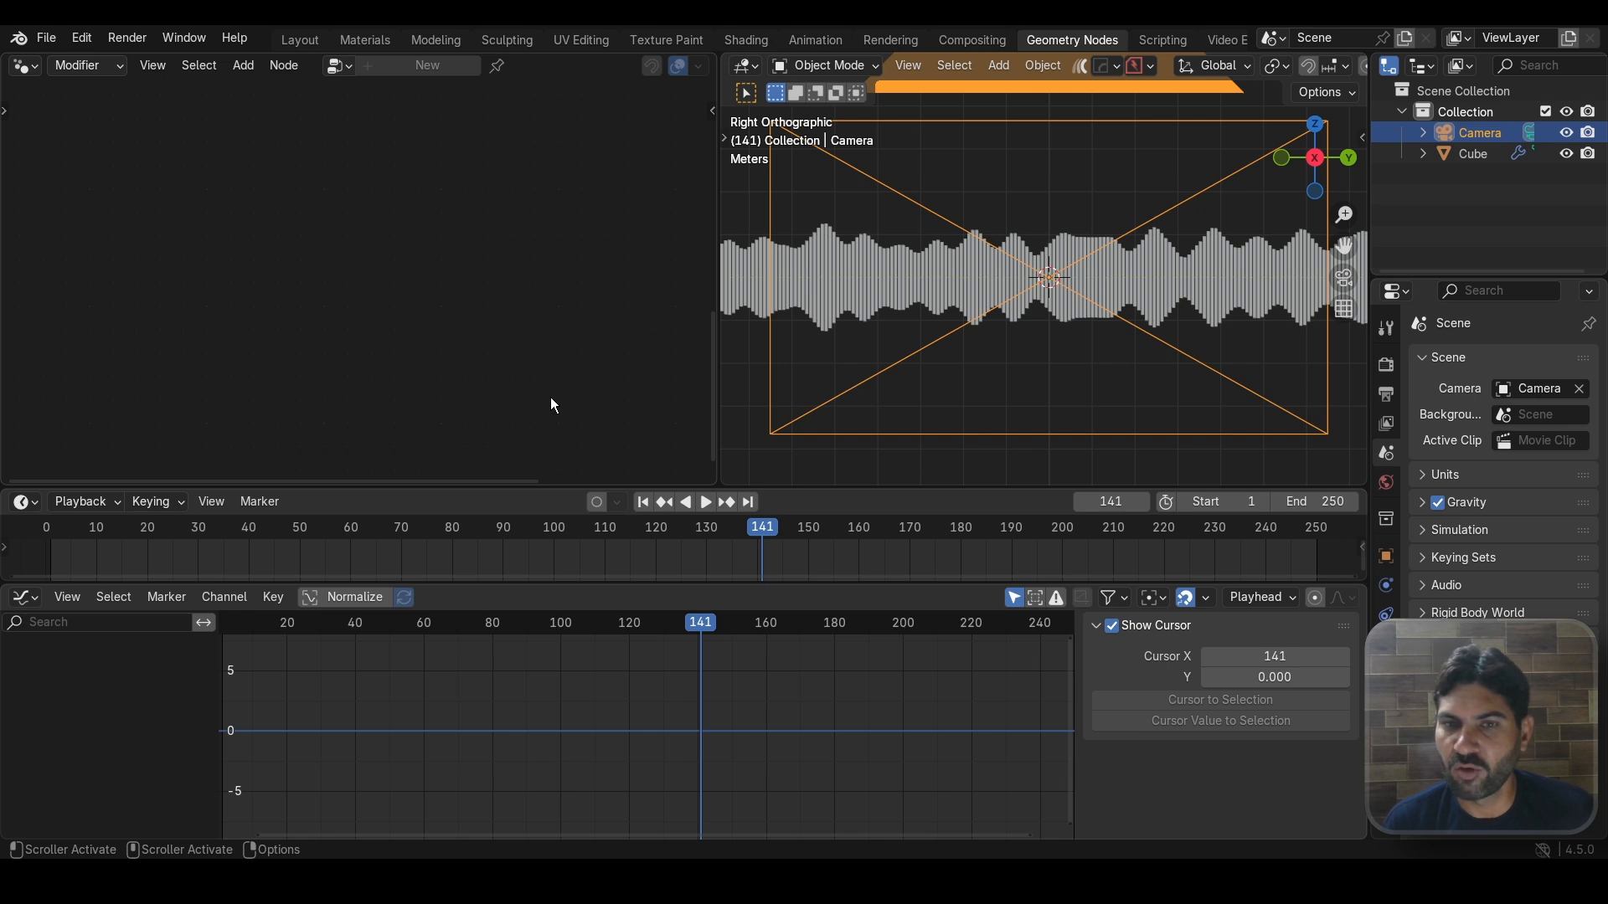
click(871, 273)
scroll(384, 263, down, 3)
middle_drag(496, 253, 257, 423)
scroll(323, 359, down, 6)
middle_drag(477, 289, 450, 408)
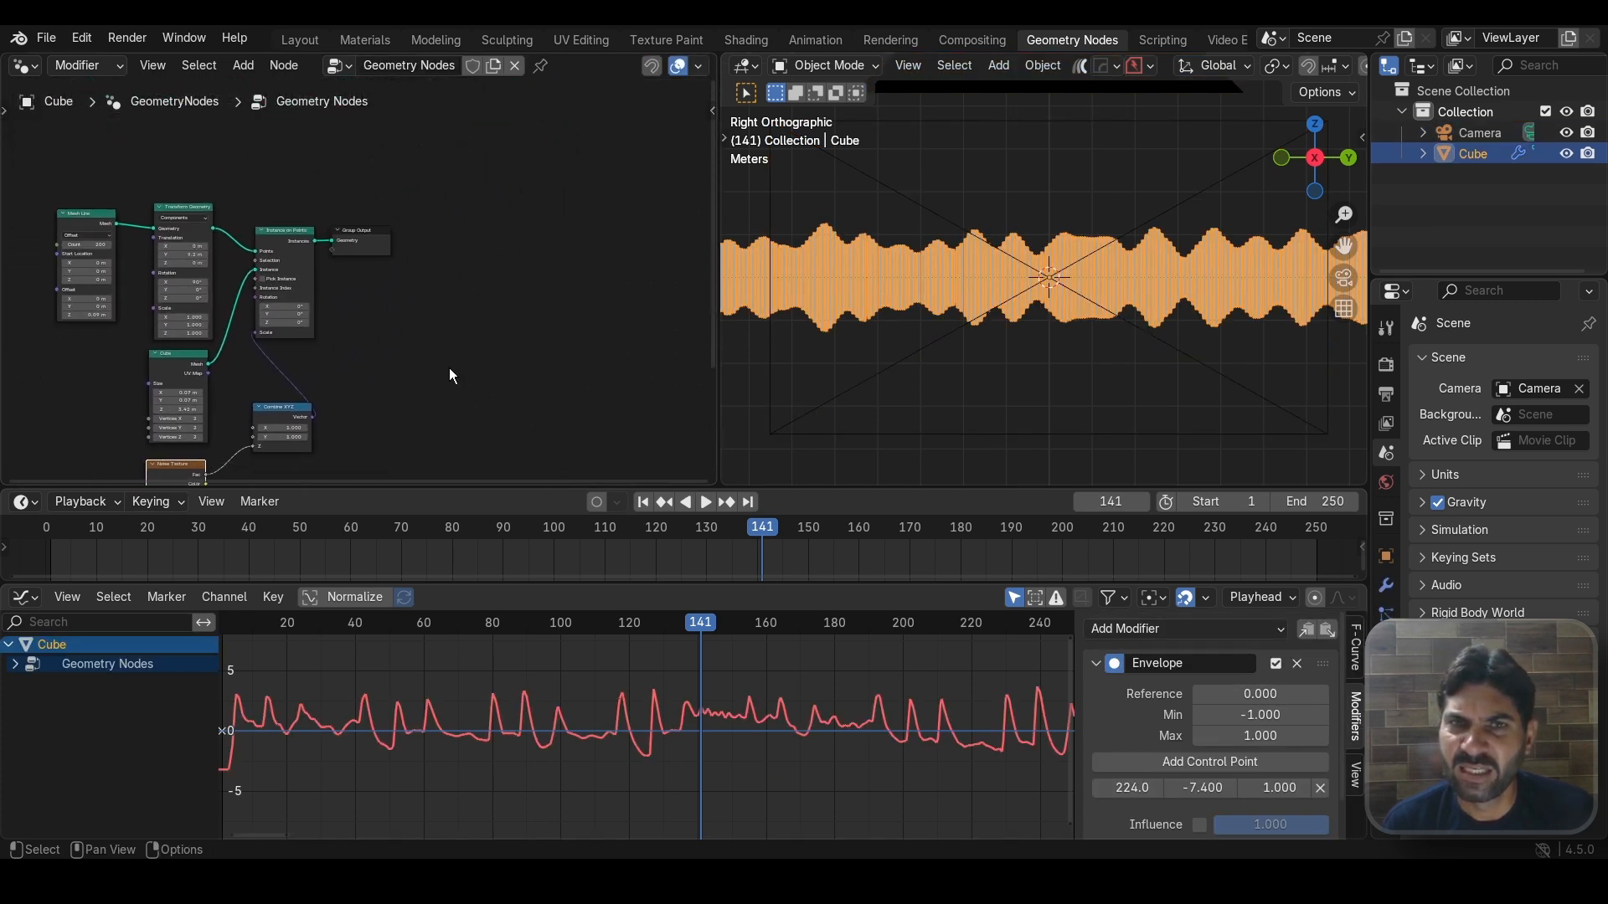
drag(375, 230, 576, 241)
click(475, 350)
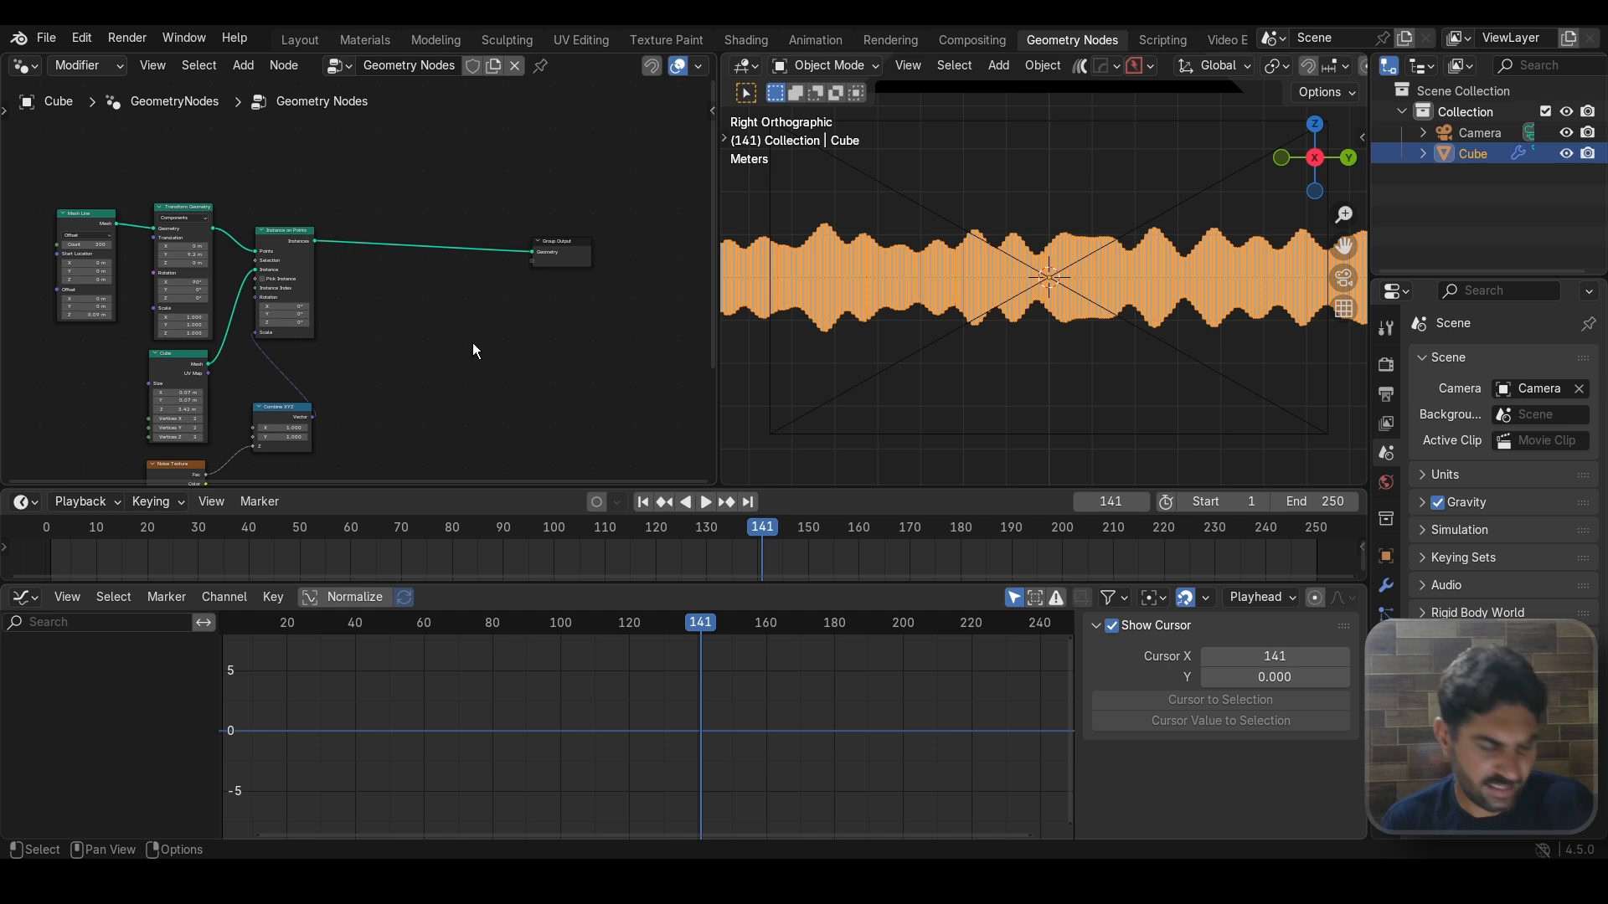
Step: Insert a Set Material node on the link between Instance on Points and Group Output
key(shift+a)
text(set)
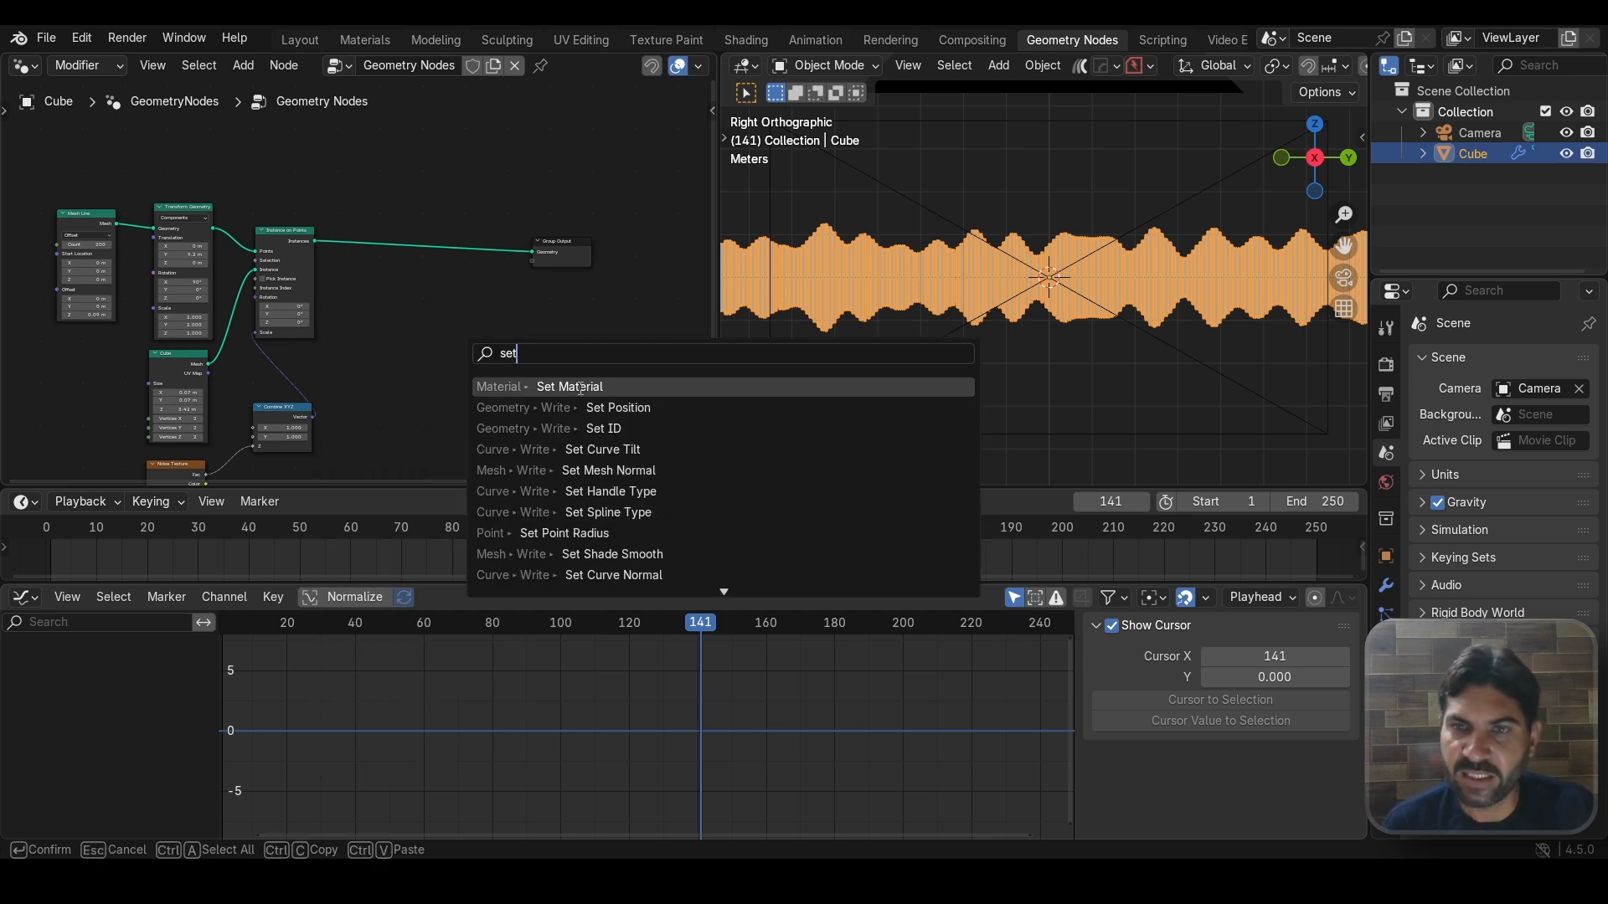
click(581, 389)
click(473, 247)
scroll(363, 285, up, 2)
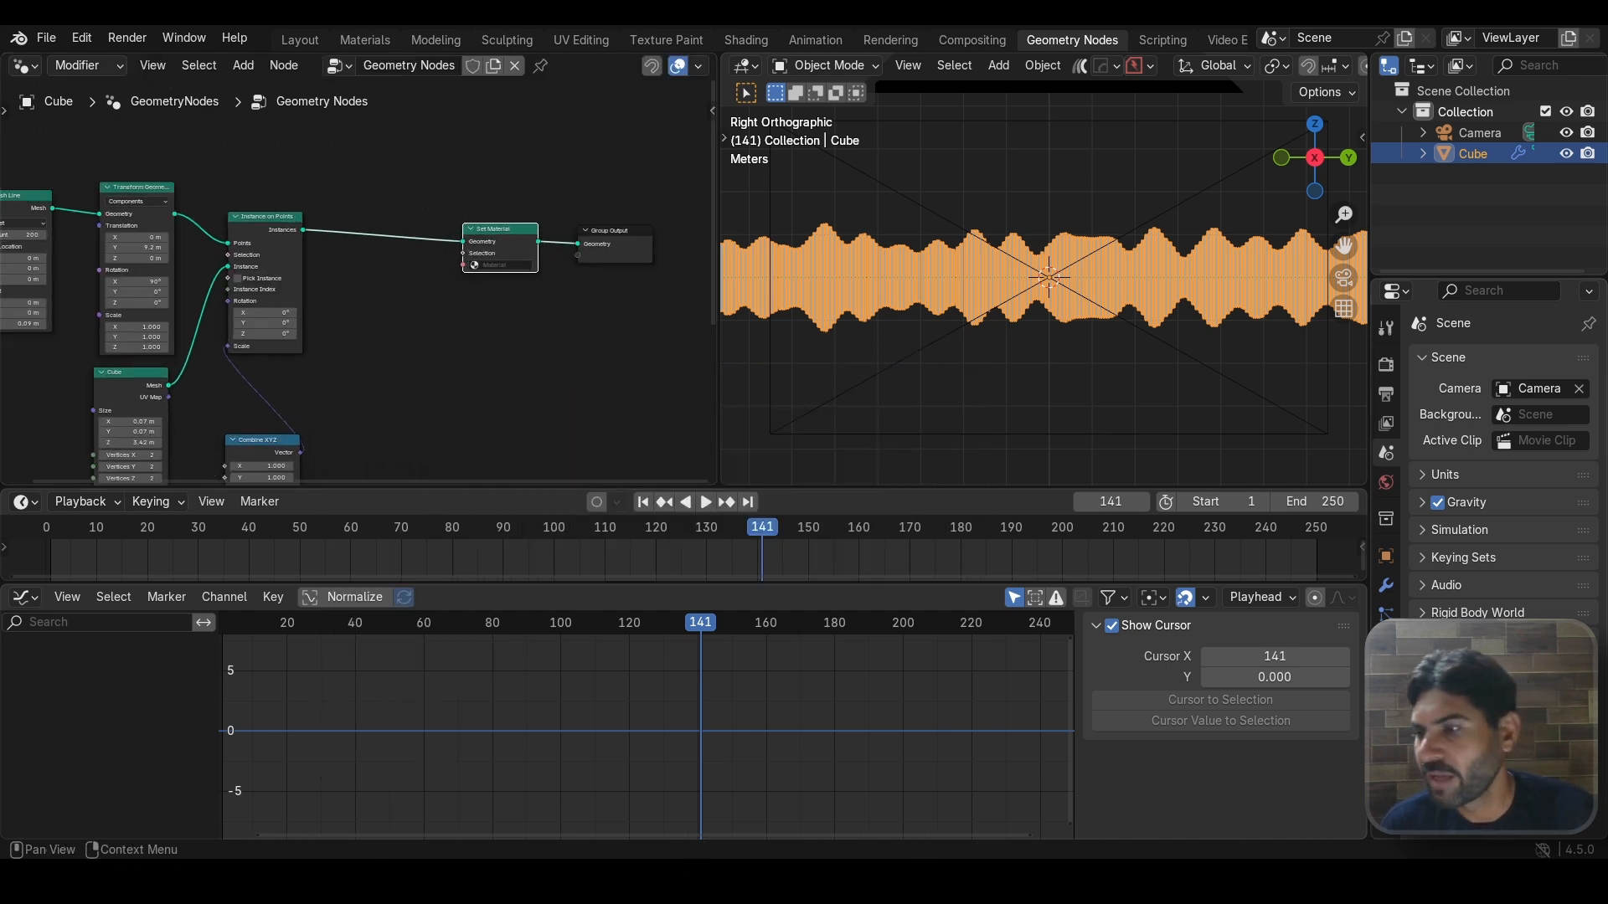
Step: Create a new material on the Cube and assign it in the Set Material node
click(1386, 730)
click(1505, 450)
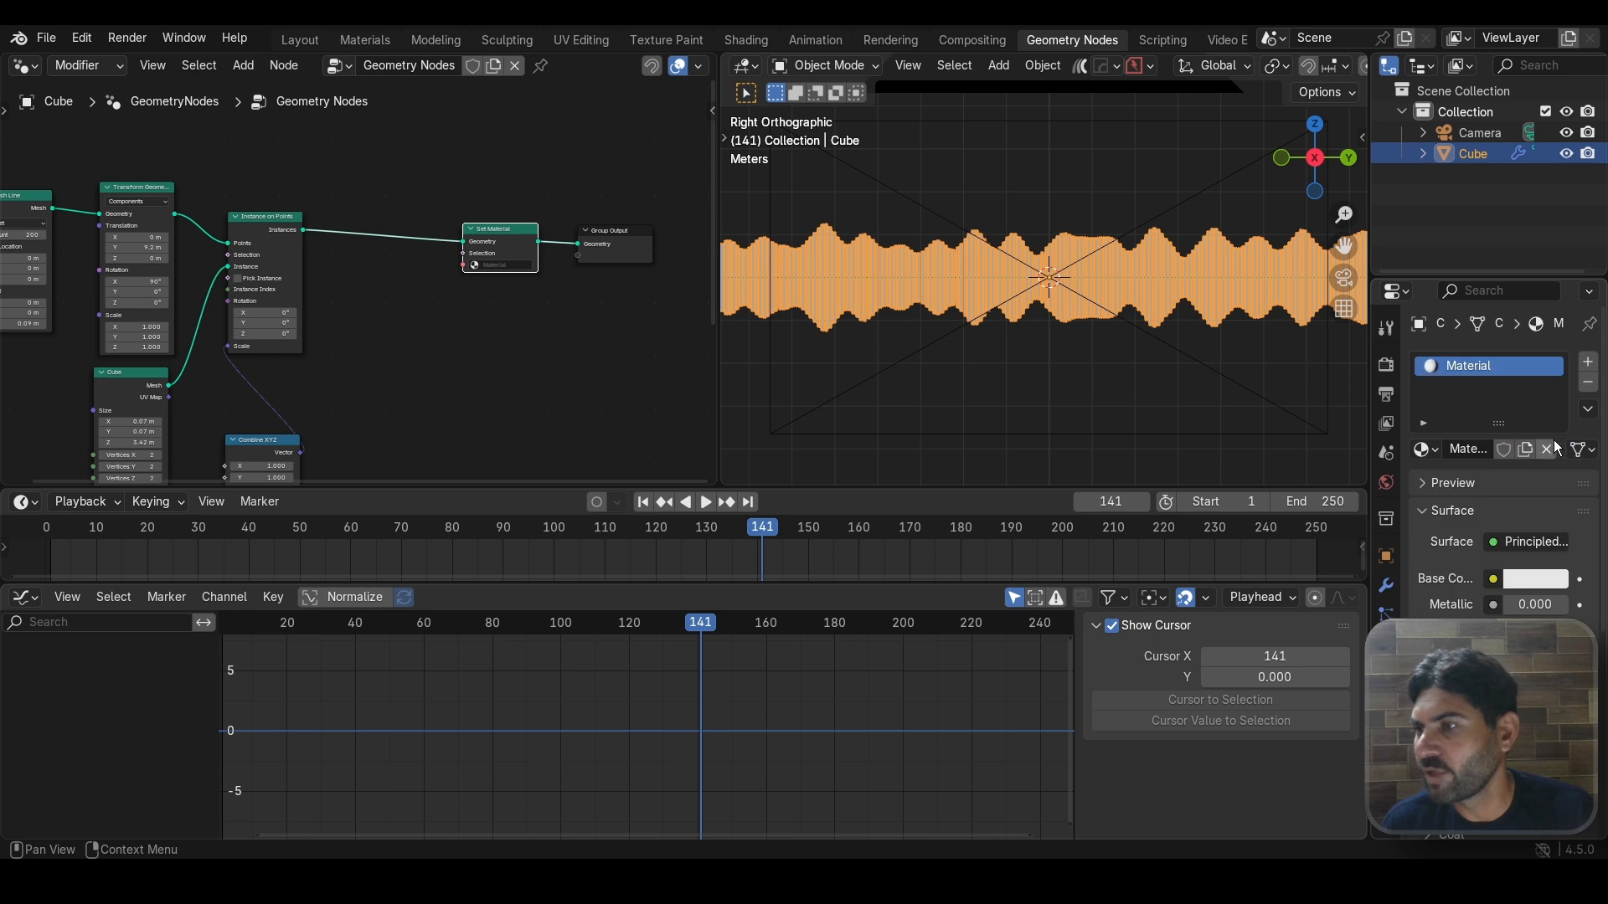
click(506, 265)
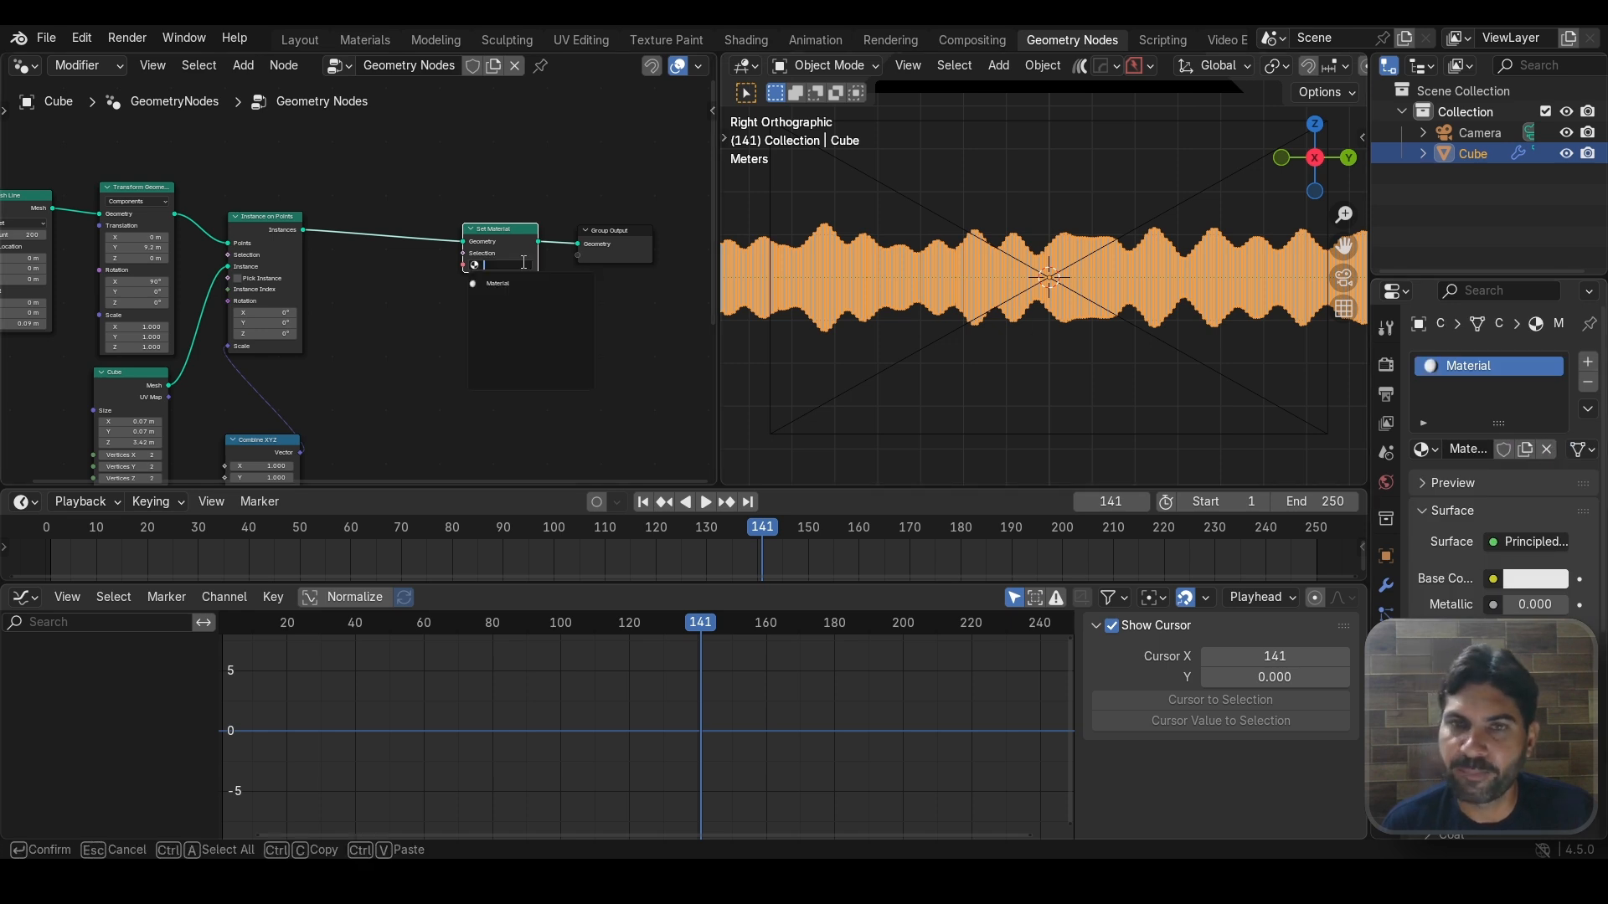
click(514, 283)
scroll(444, 263, up, 2)
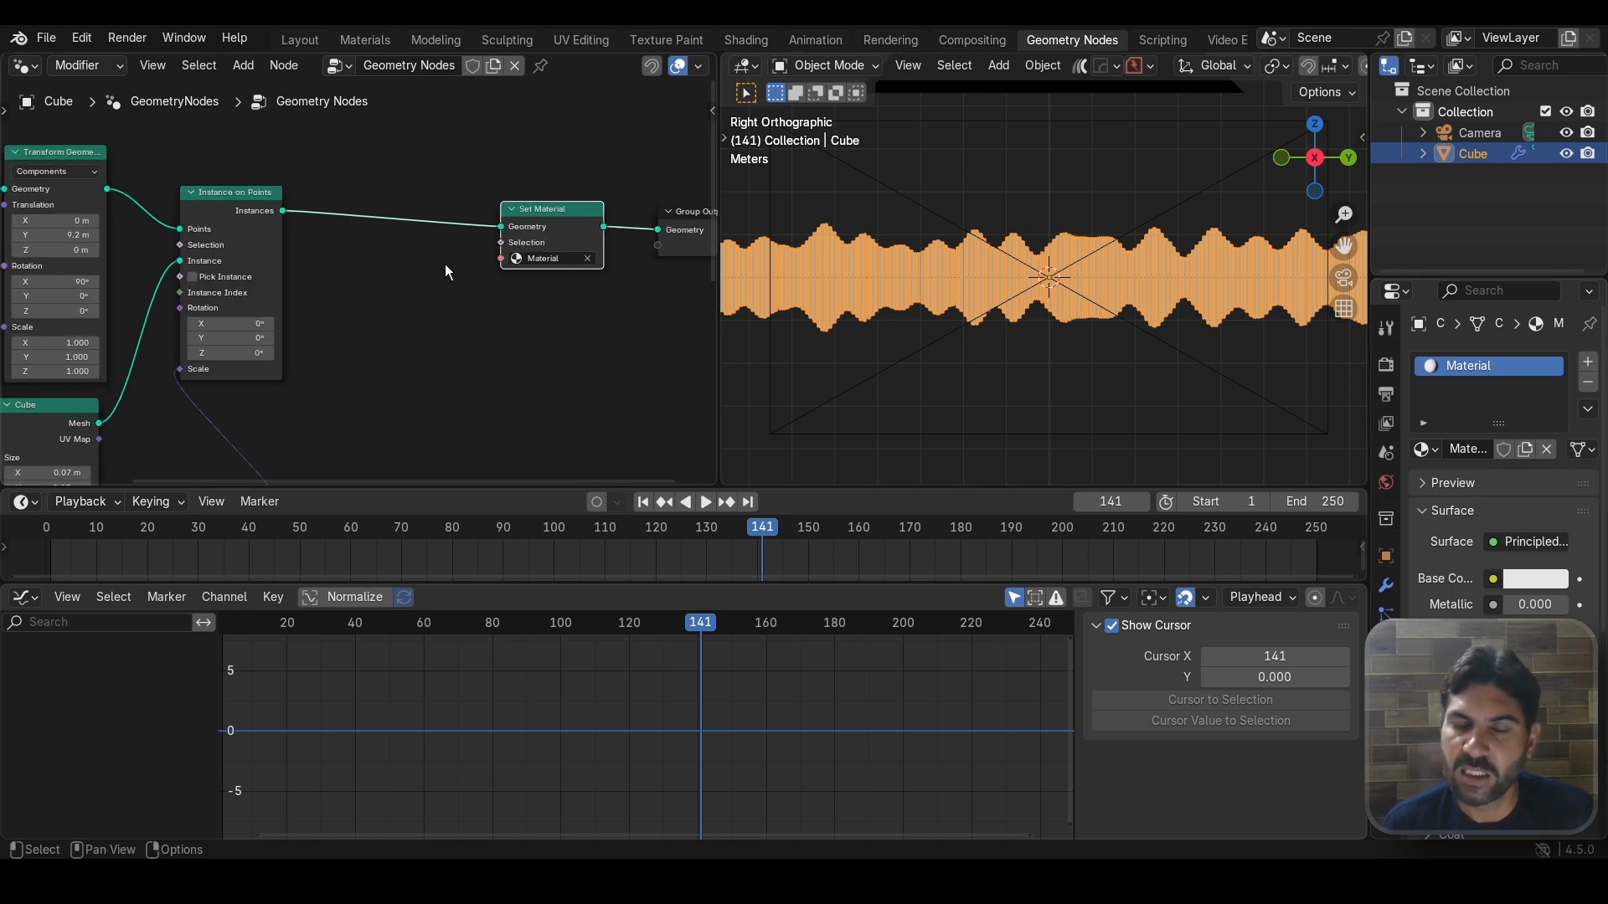
Step: Open the Cube's material in the Materials workspace, view the bars through the scene camera and deselect the Cube
scroll(484, 364, down, 4)
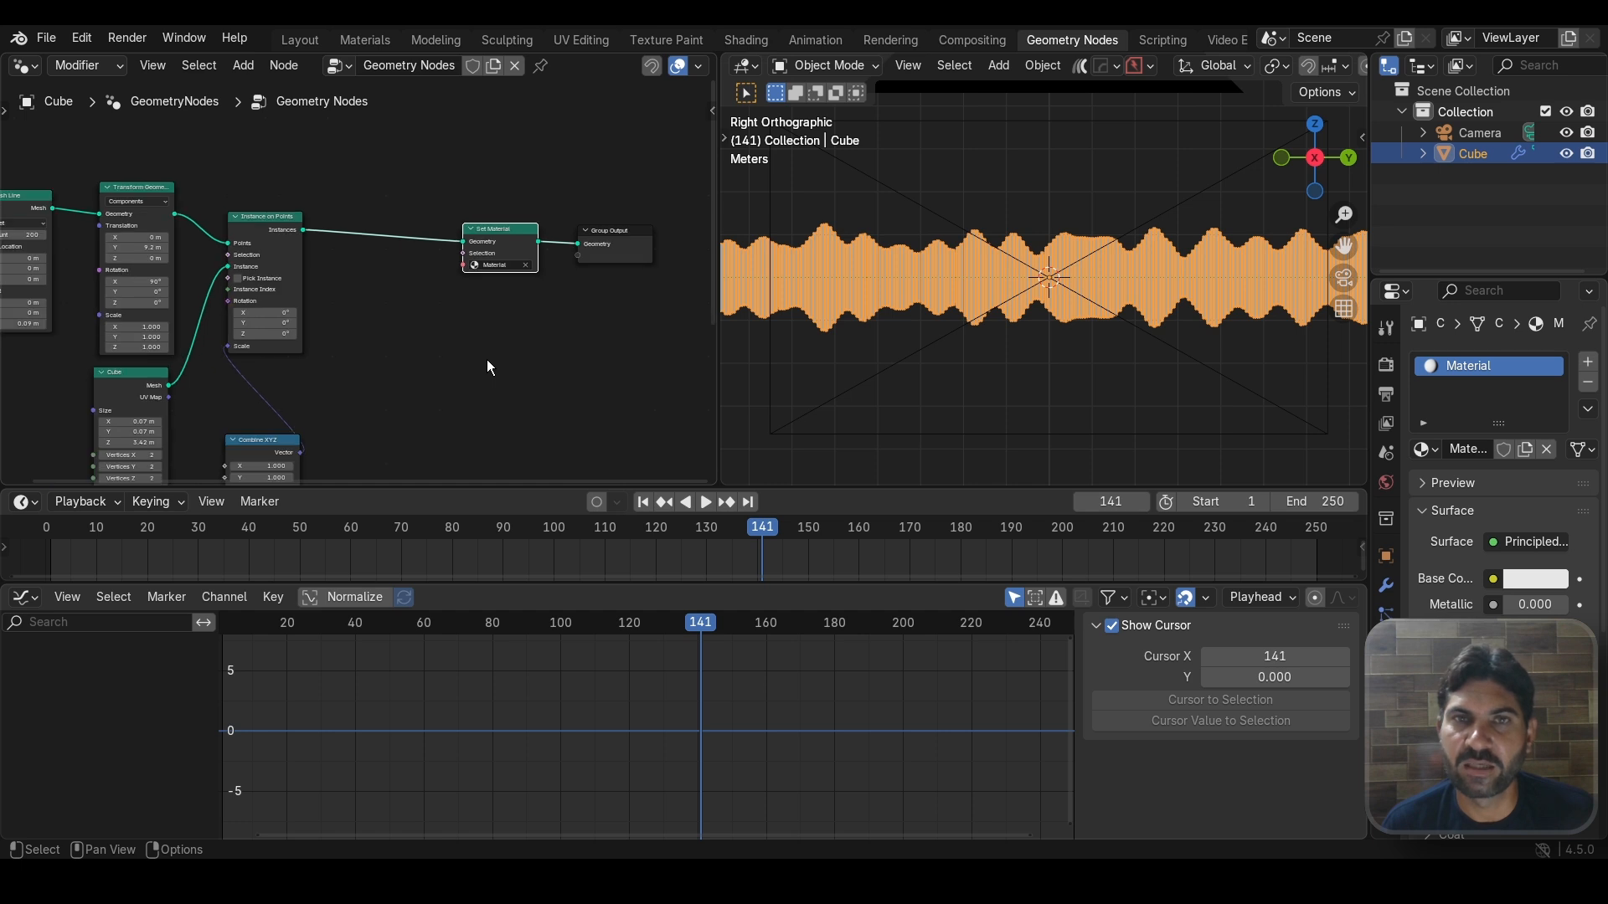
click(372, 42)
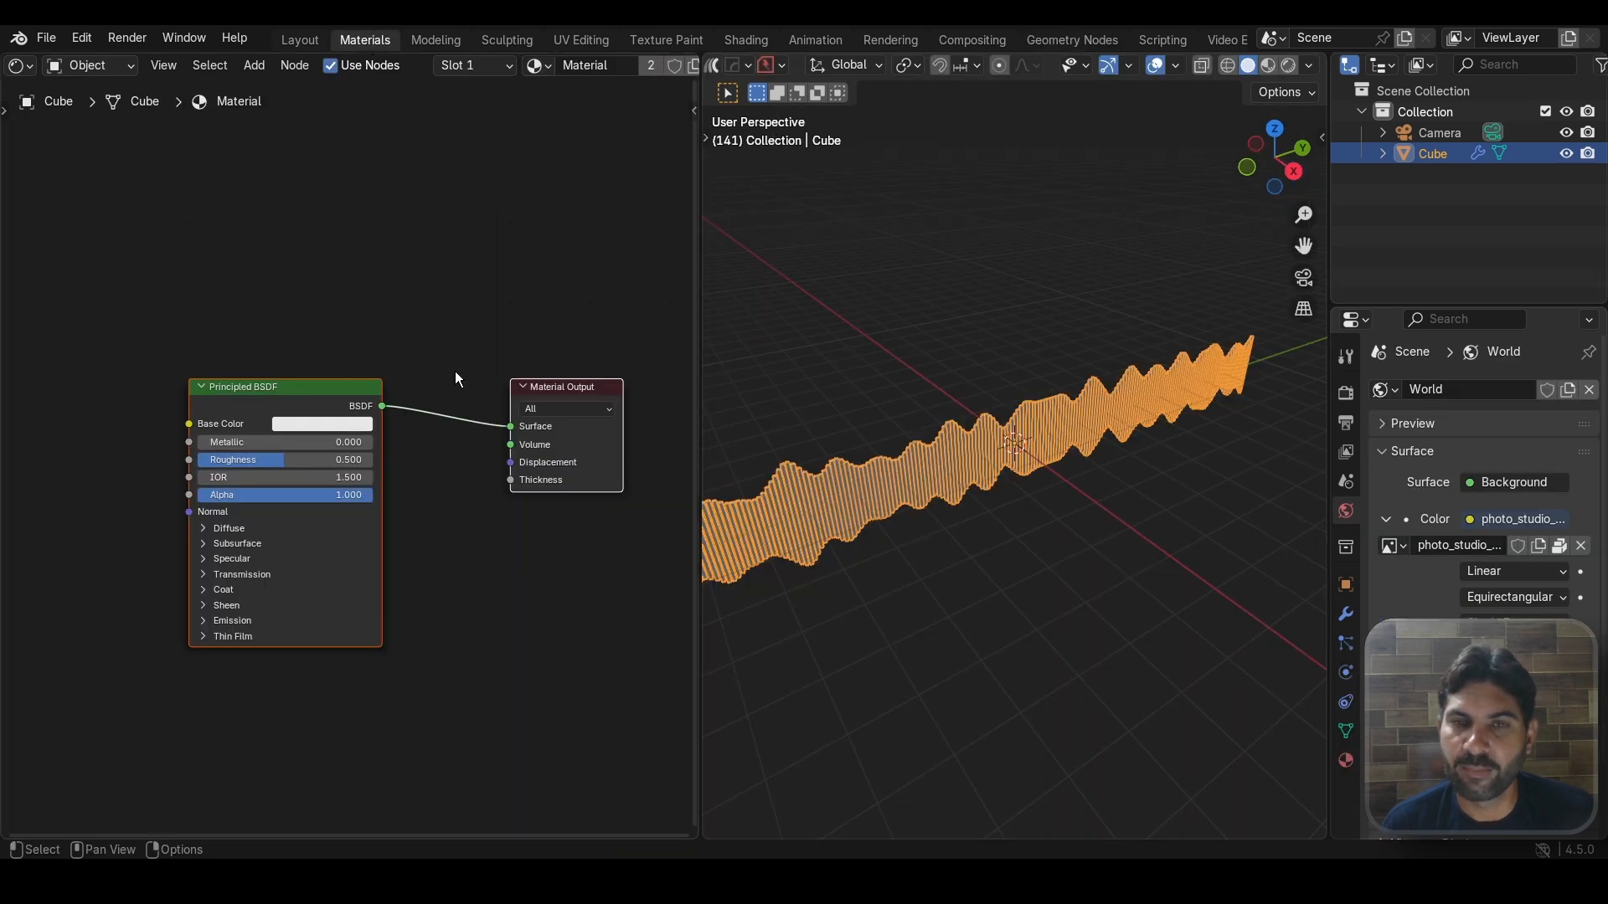
scroll(455, 334, up, 4)
scroll(447, 268, down, 3)
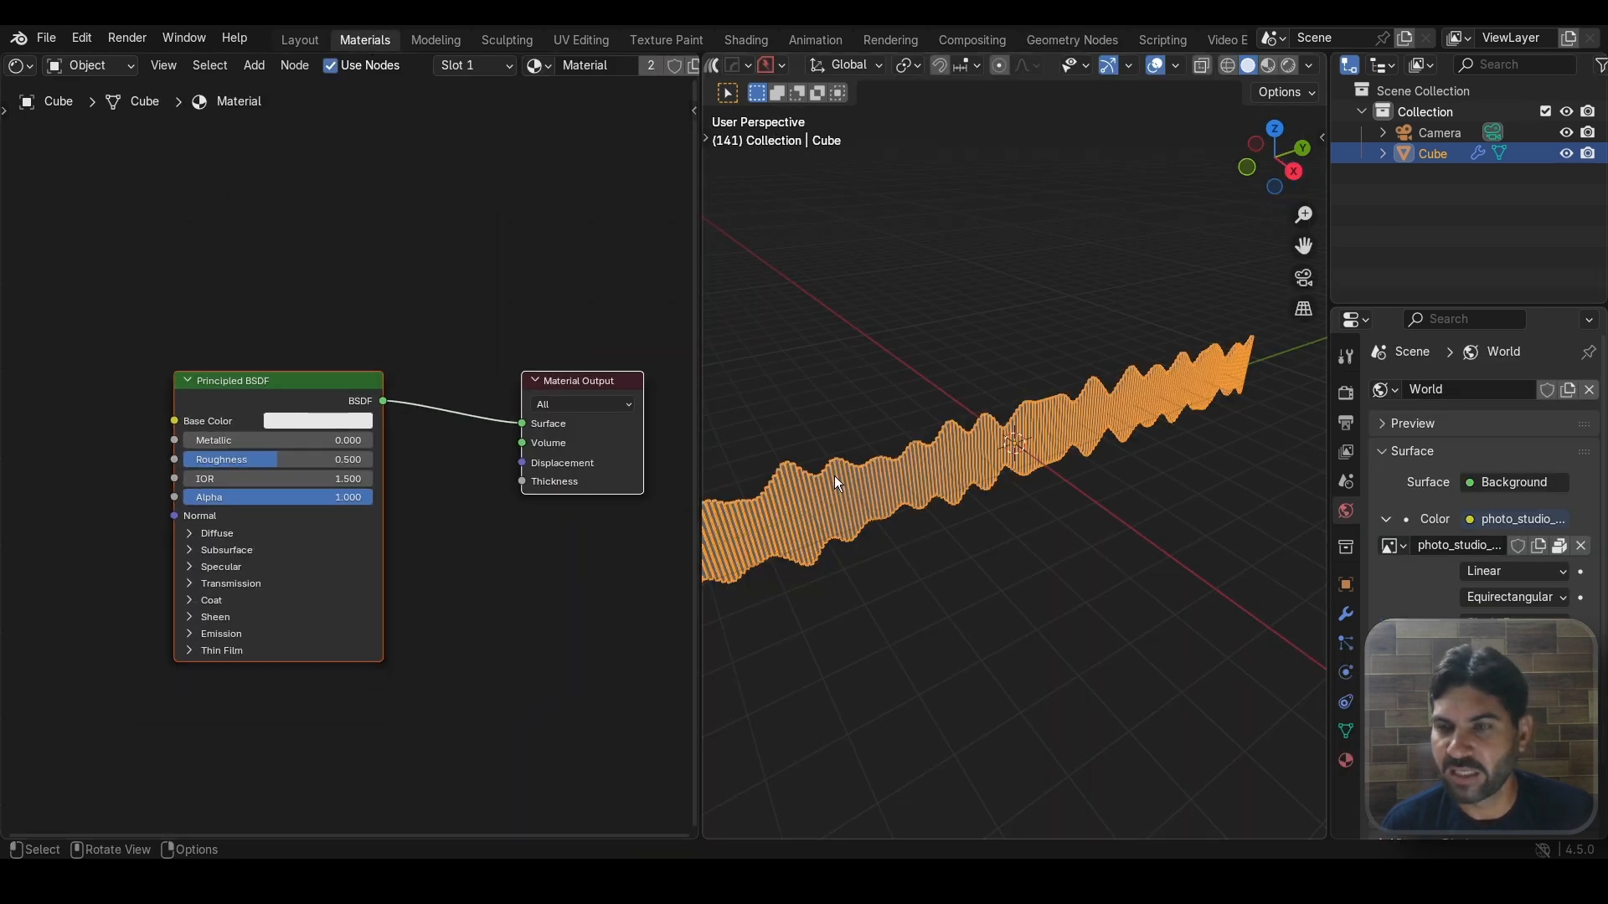
scroll(921, 515, up, 1)
key(KP_3)
scroll(956, 471, down, 4)
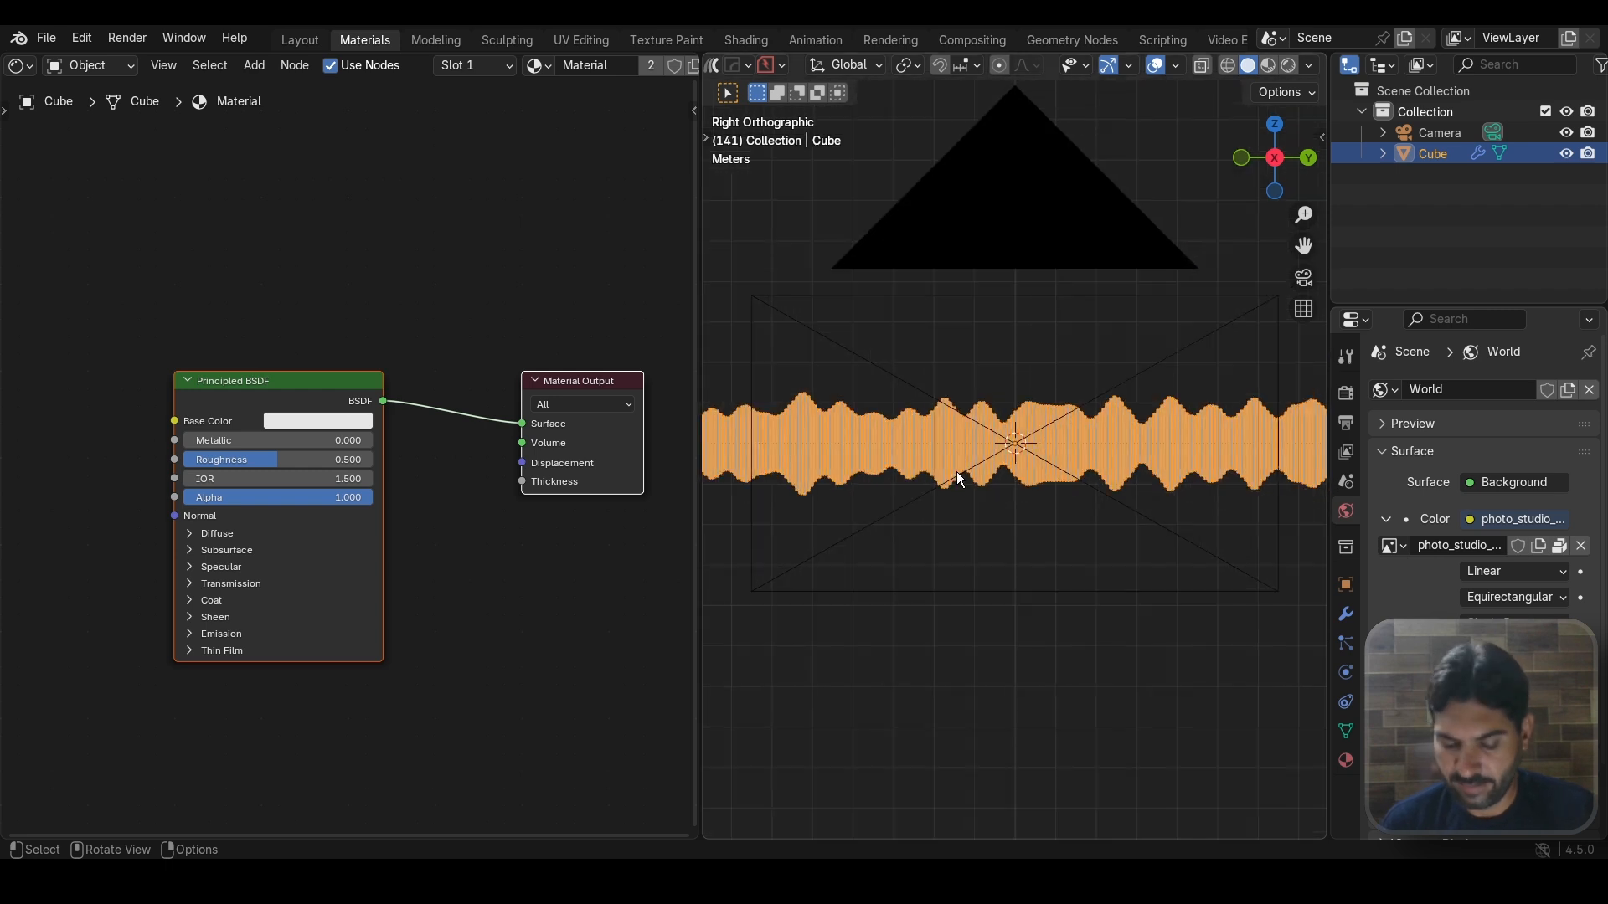
key(KP_0)
key(Home)
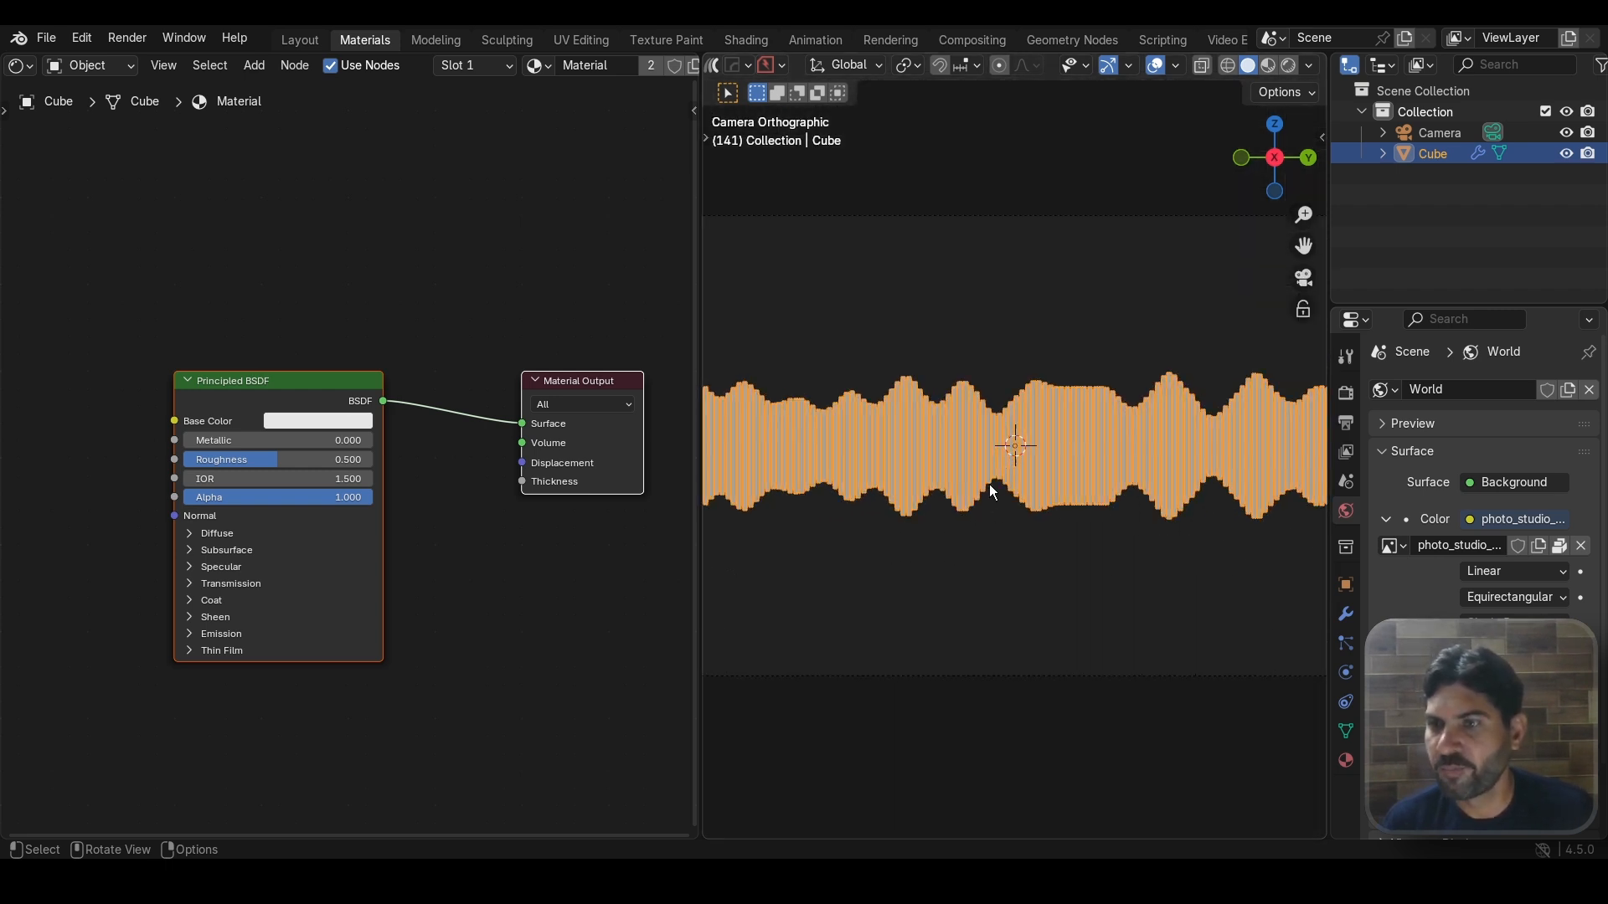
click(956, 314)
Step: Replace the material's Principled BSDF with an Emission shader connected to the Surface input of Material Output
scroll(238, 358, up, 2)
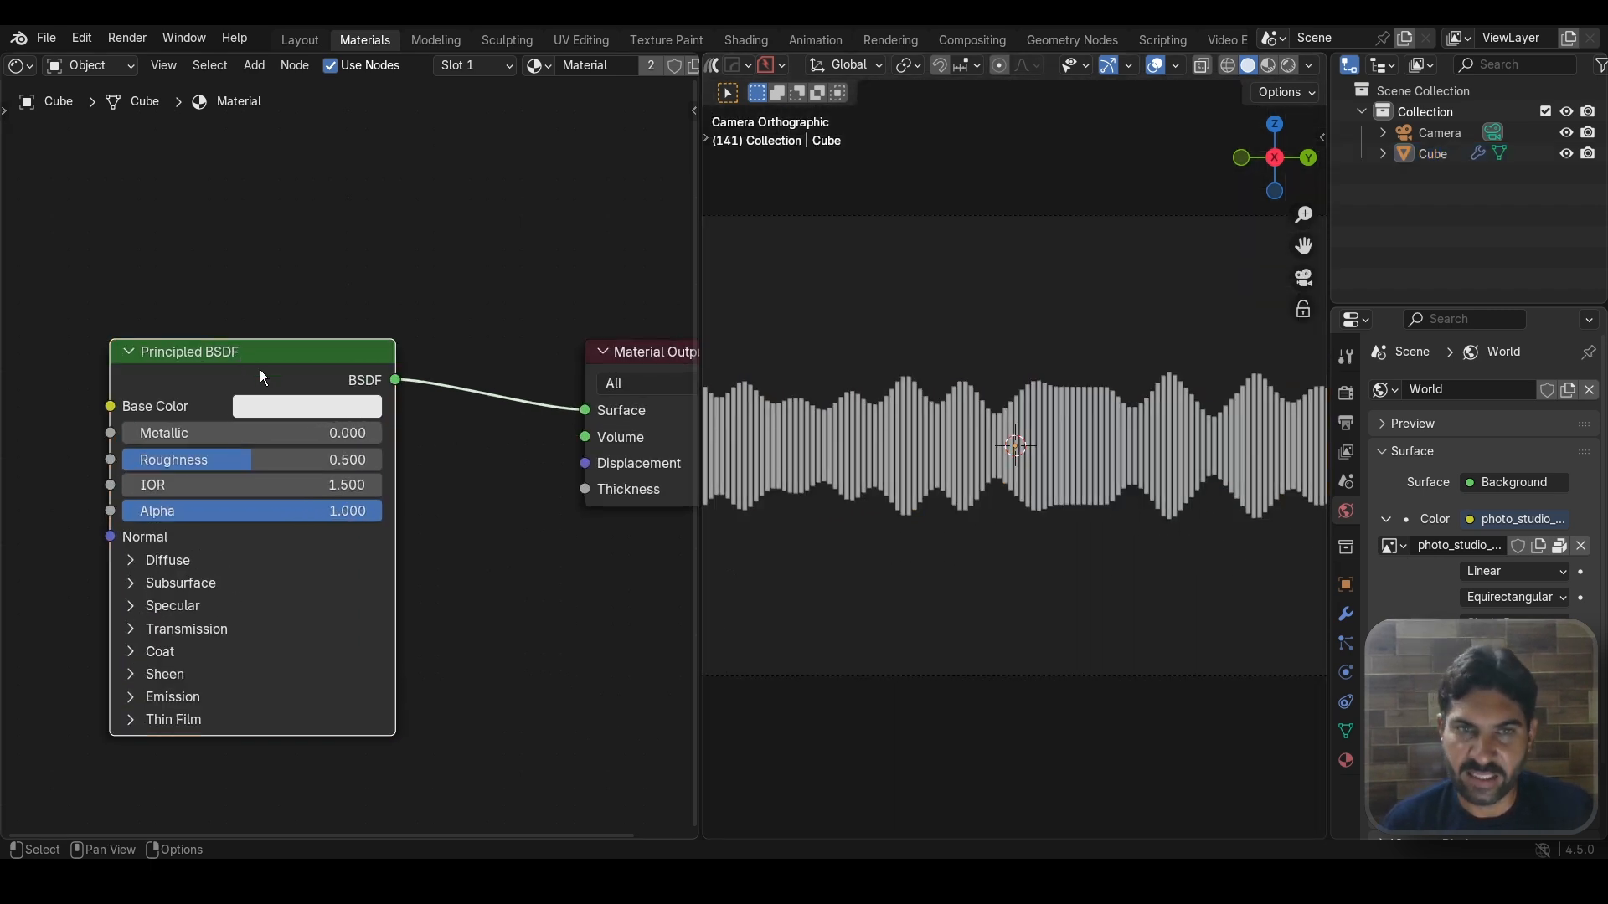
key(x)
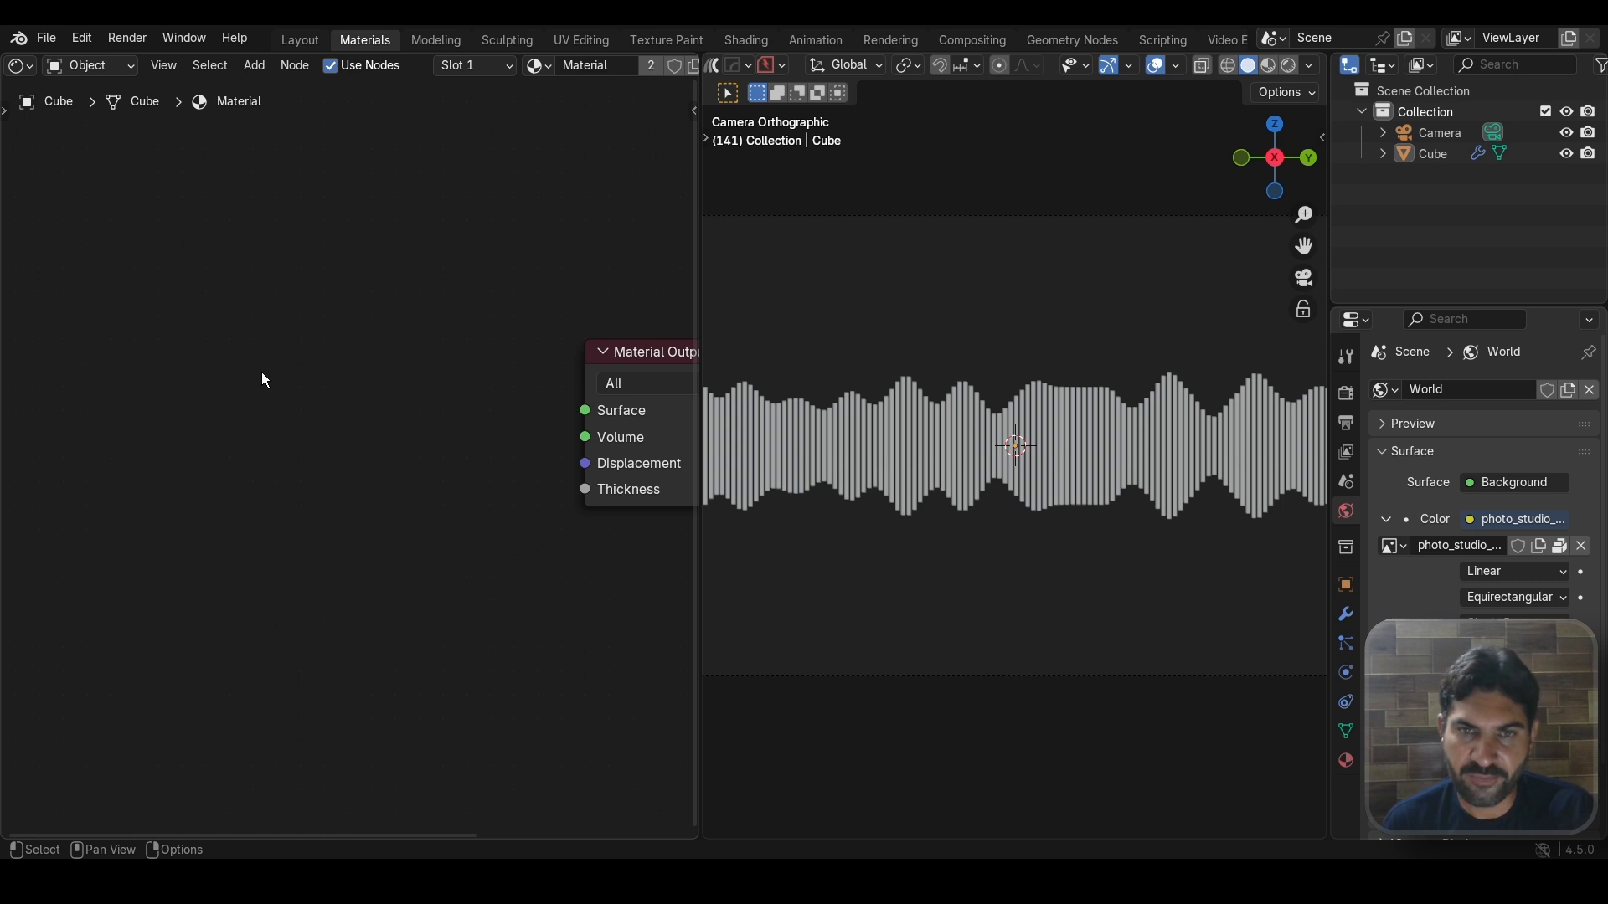
key(shift+a)
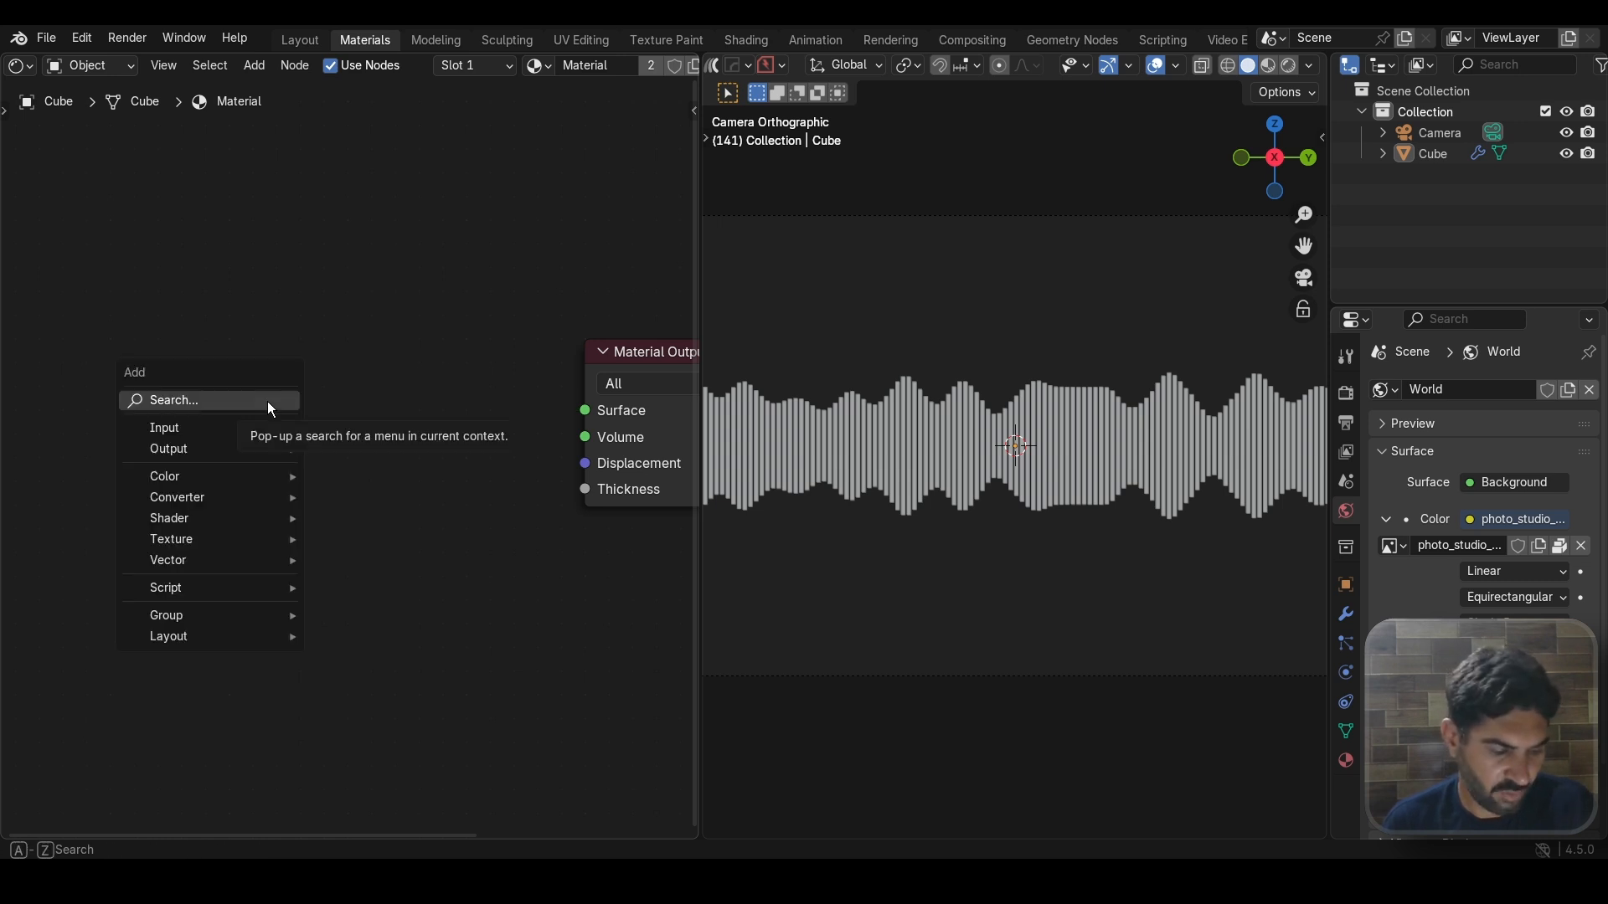
text(e)
key(Return)
click(365, 348)
scroll(368, 346, up, 1)
middle_drag(389, 334, 278, 371)
drag(305, 445, 529, 424)
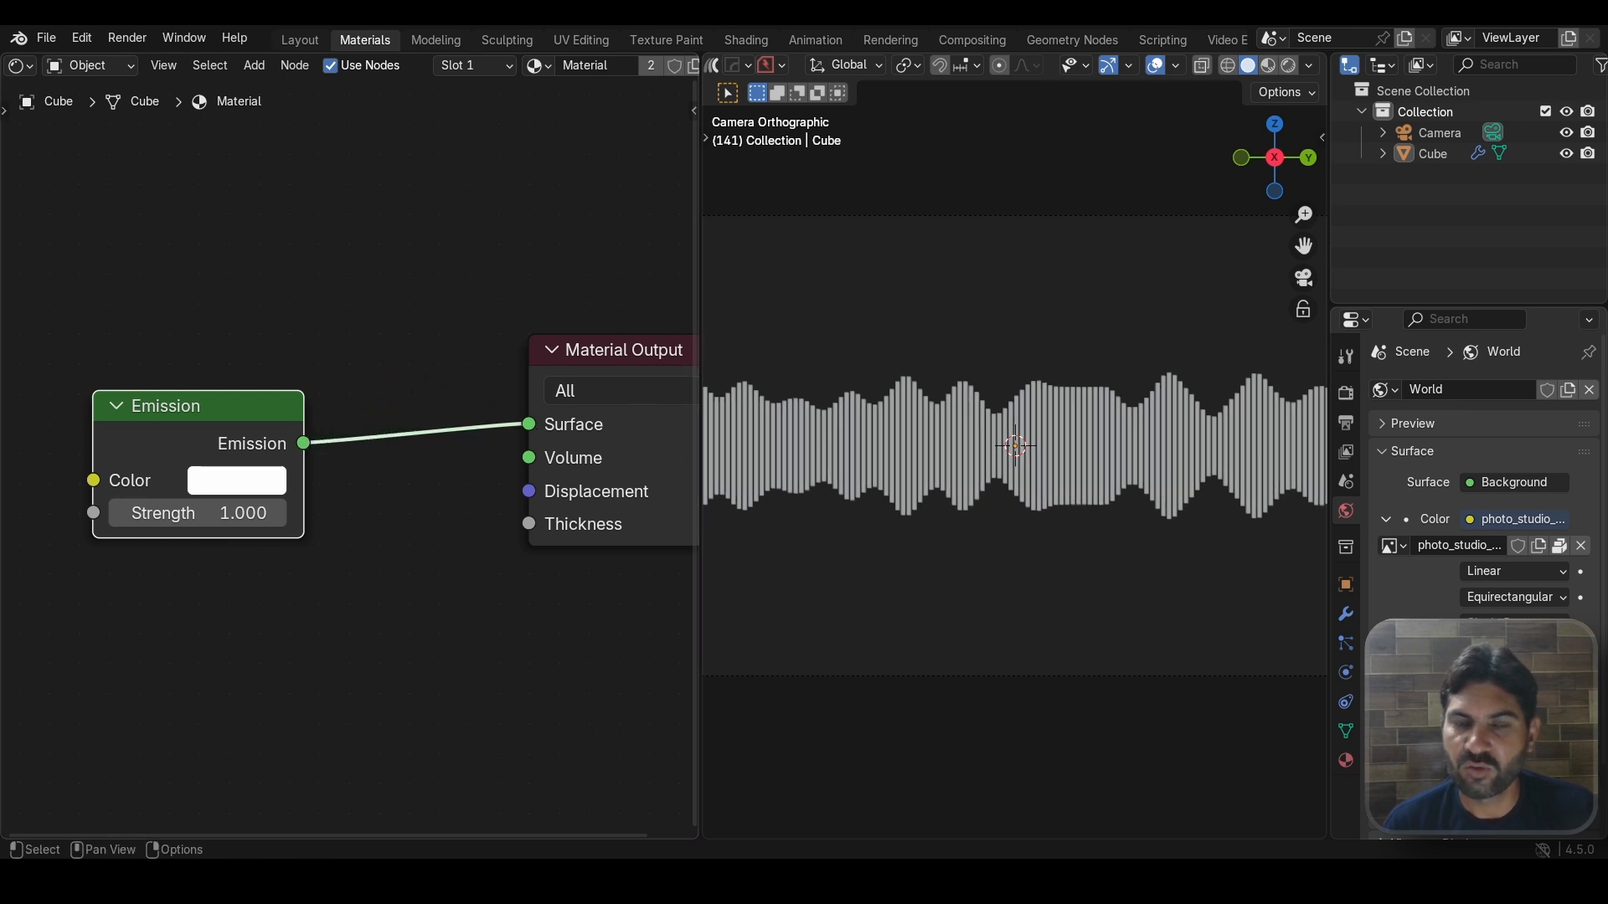
Step: Show the viewport in Rendered shading and switch the render engine to EEVEE
click(1287, 65)
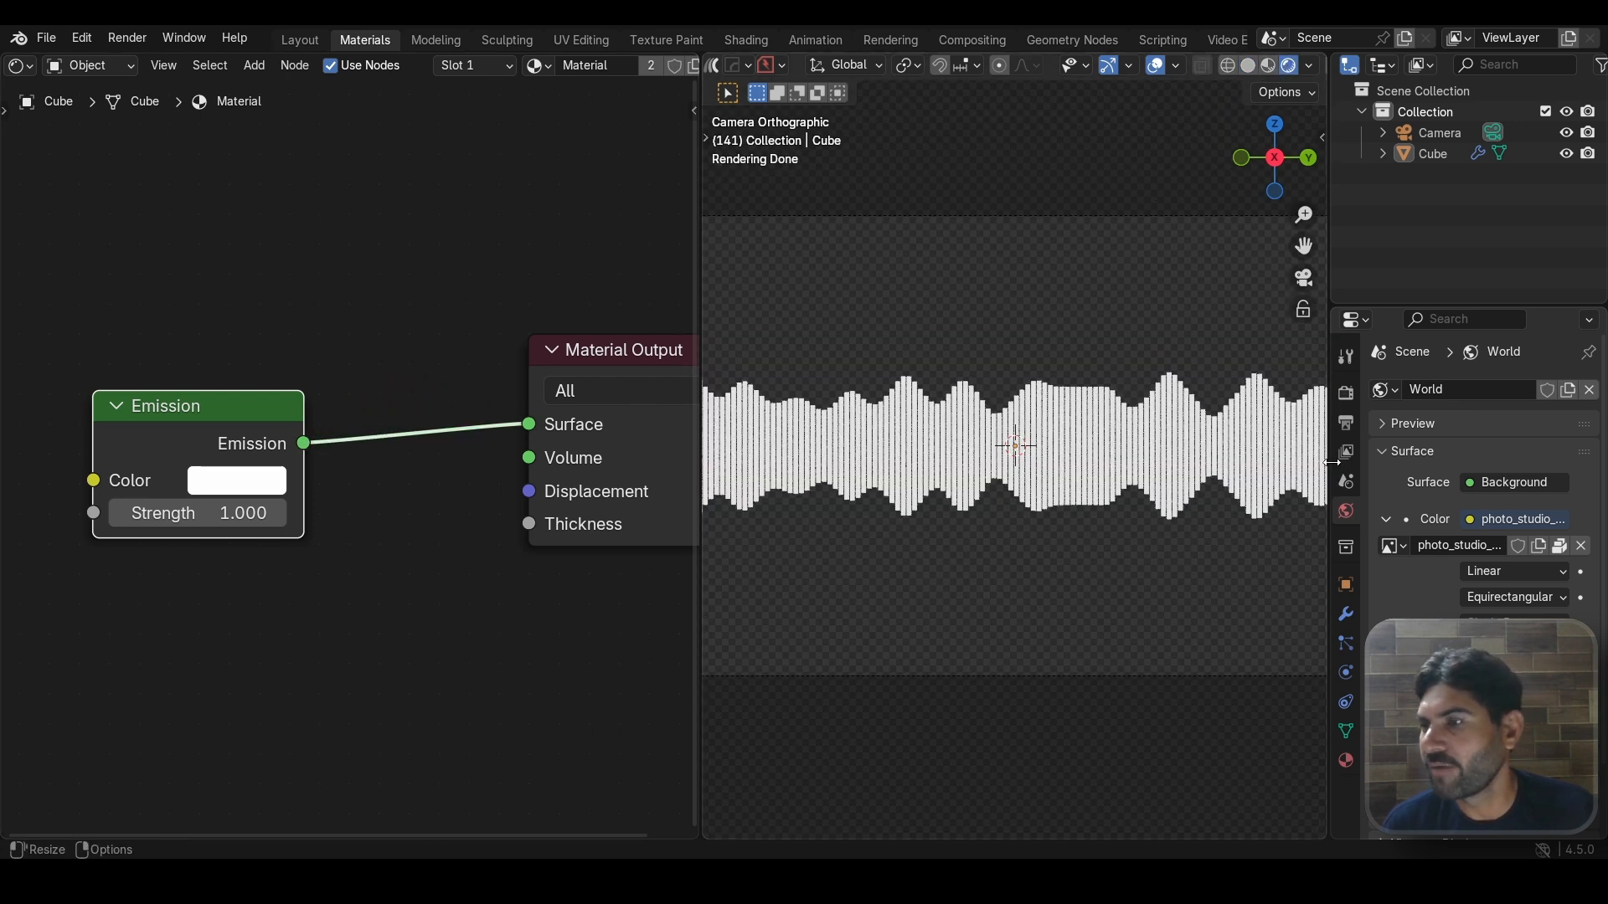
click(1346, 392)
click(1514, 394)
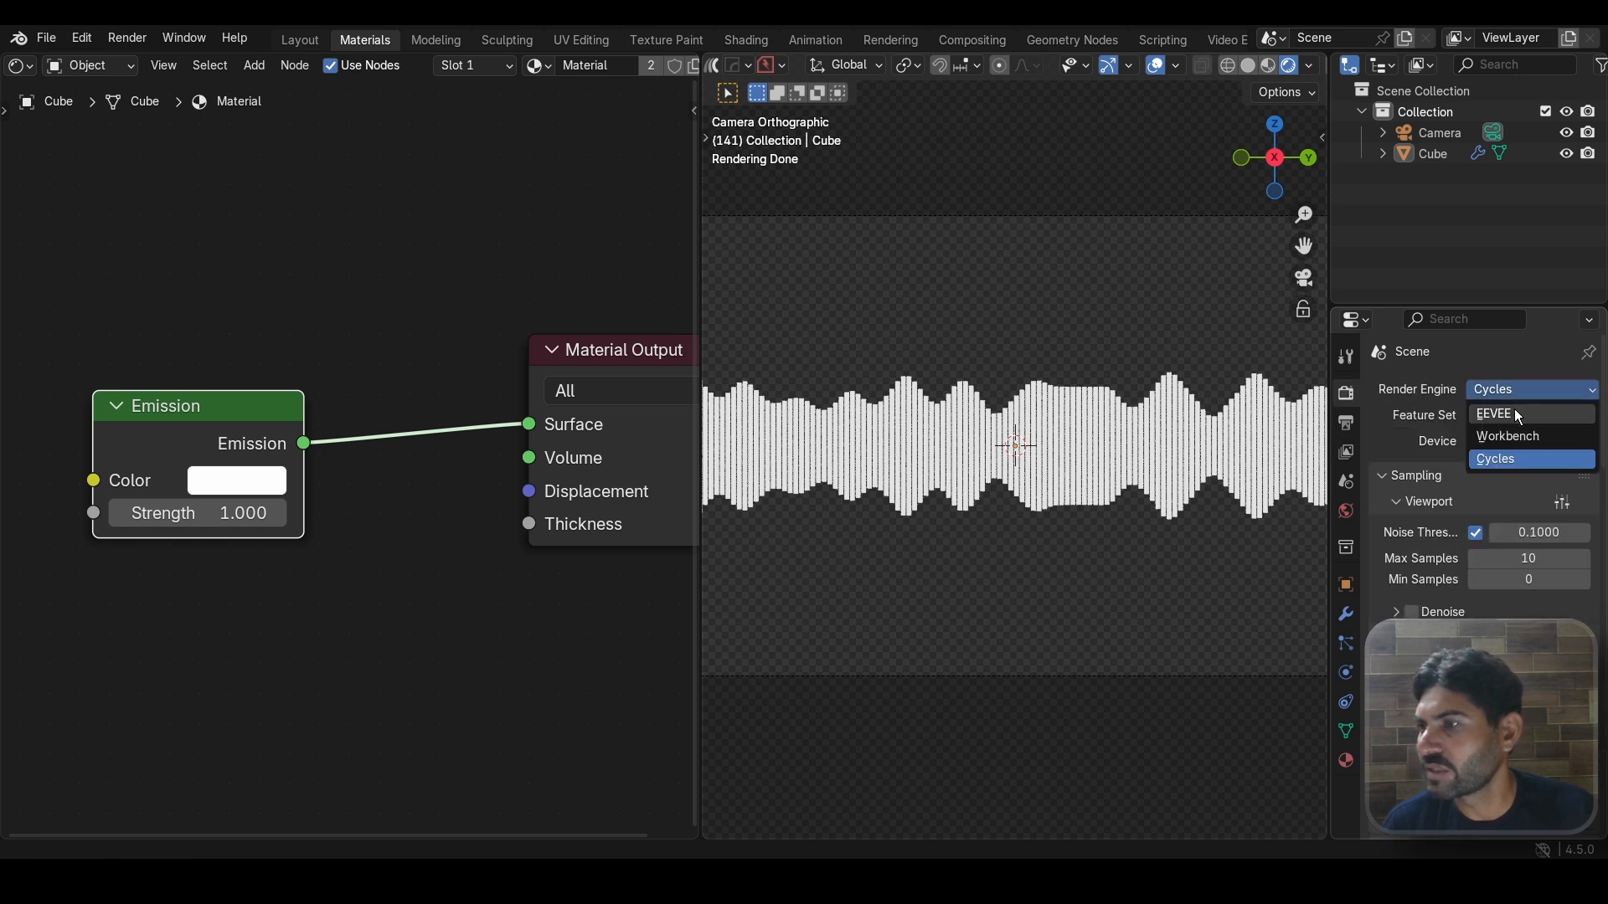
click(1513, 412)
Step: Turn off the transparent film background in the scene's render settings
click(1386, 422)
click(1346, 423)
scroll(1433, 564, down, 4)
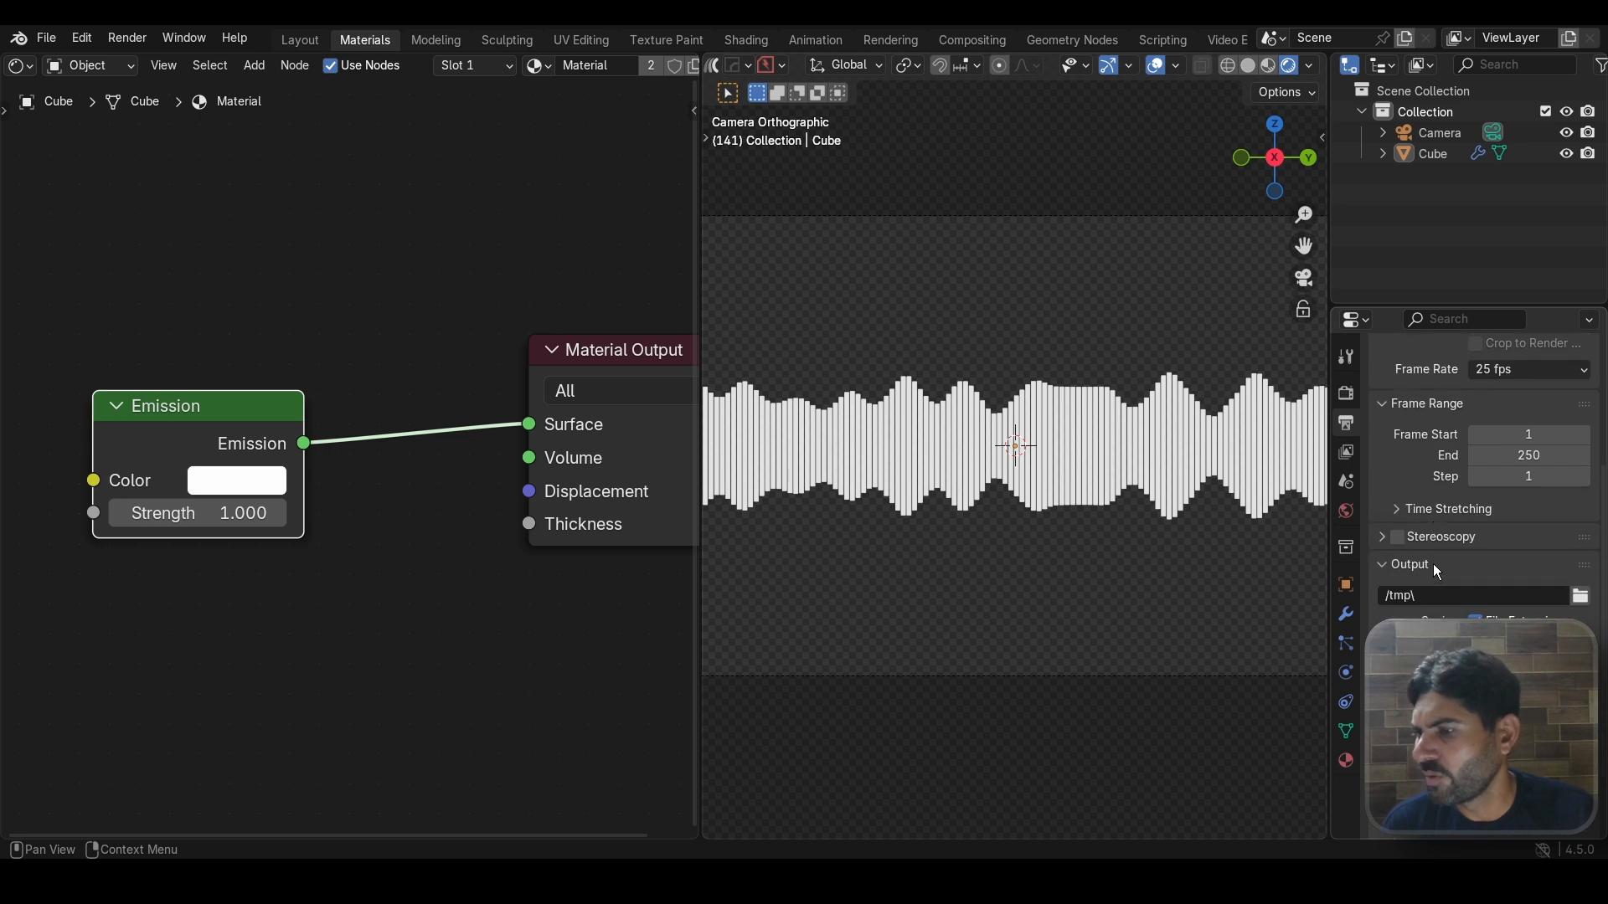
scroll(1433, 564, down, 2)
scroll(1436, 606, up, 1)
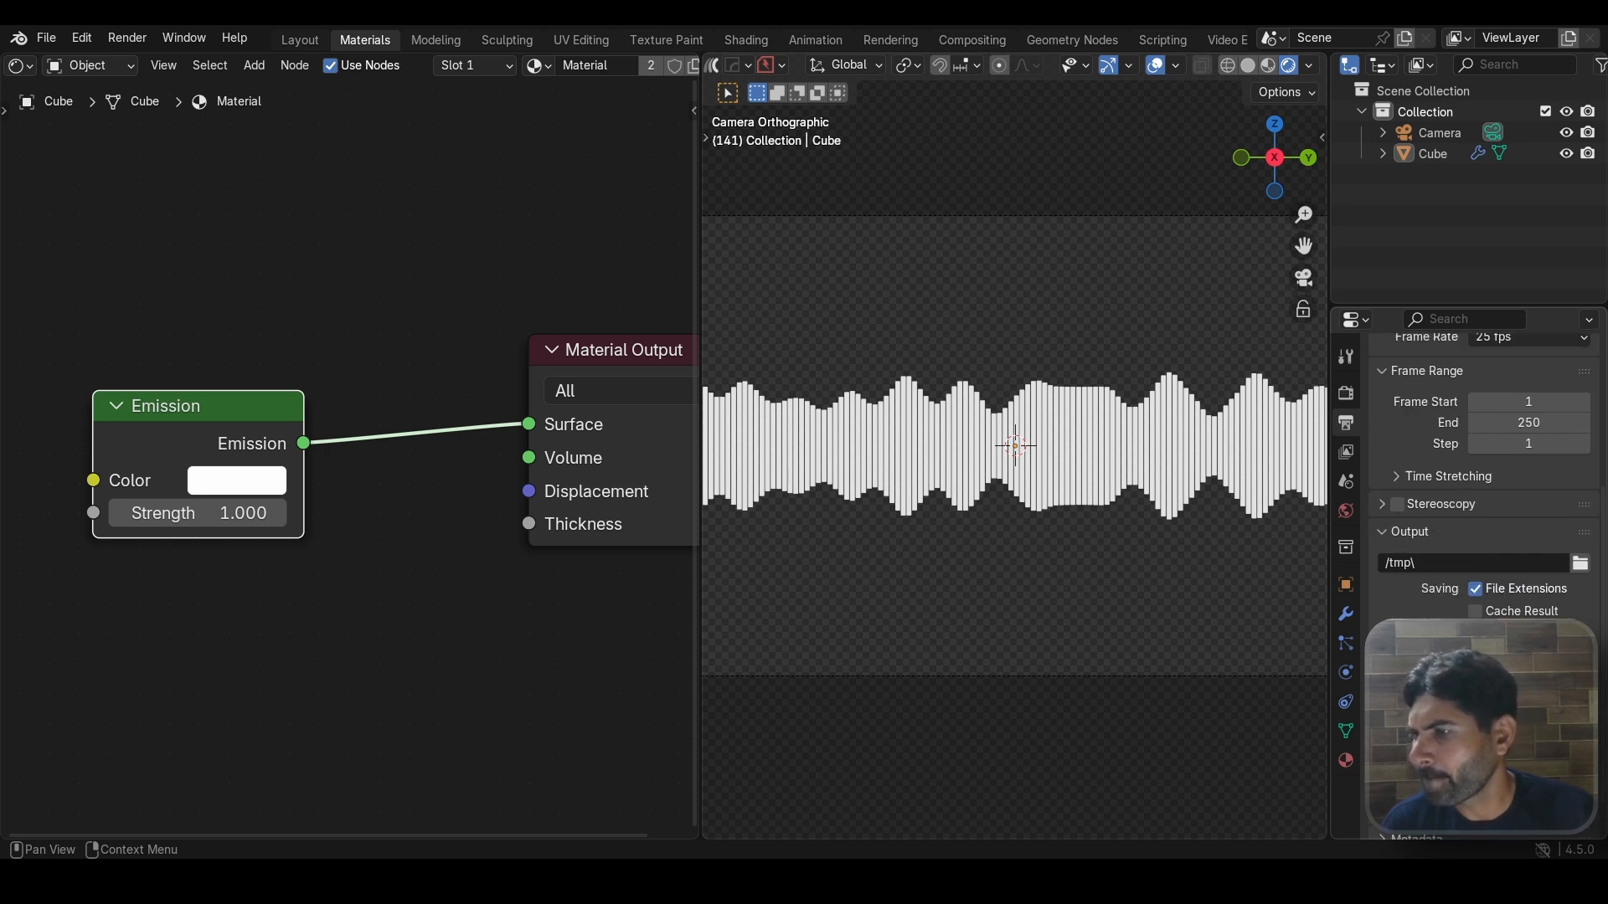
scroll(1425, 604, up, 2)
click(1345, 393)
scroll(1440, 569, down, 1)
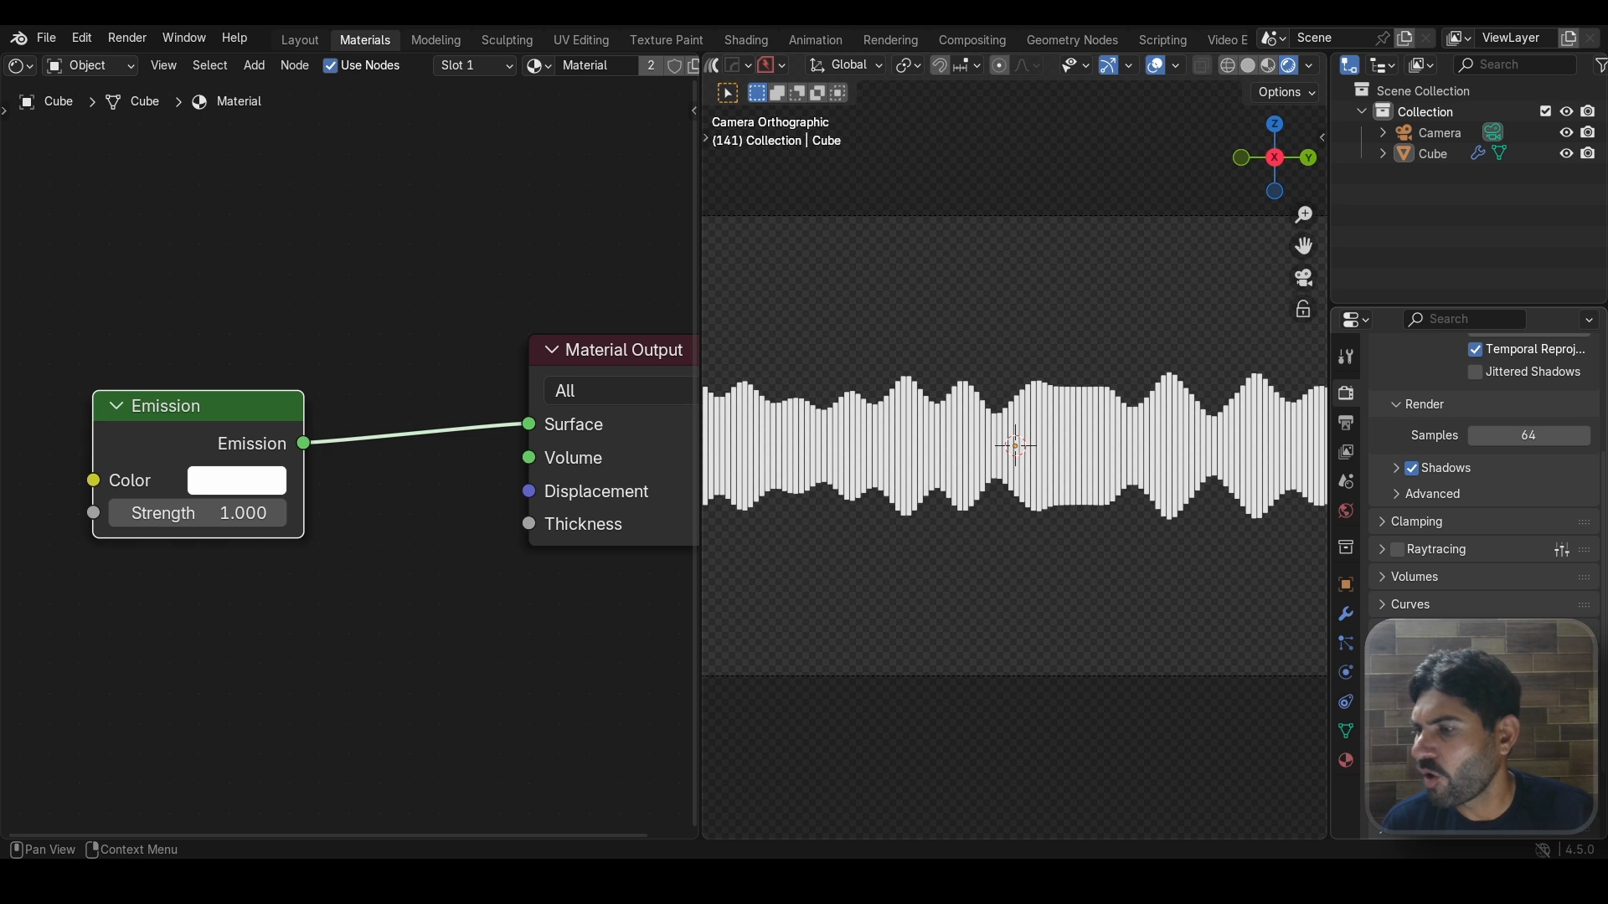
click(1475, 741)
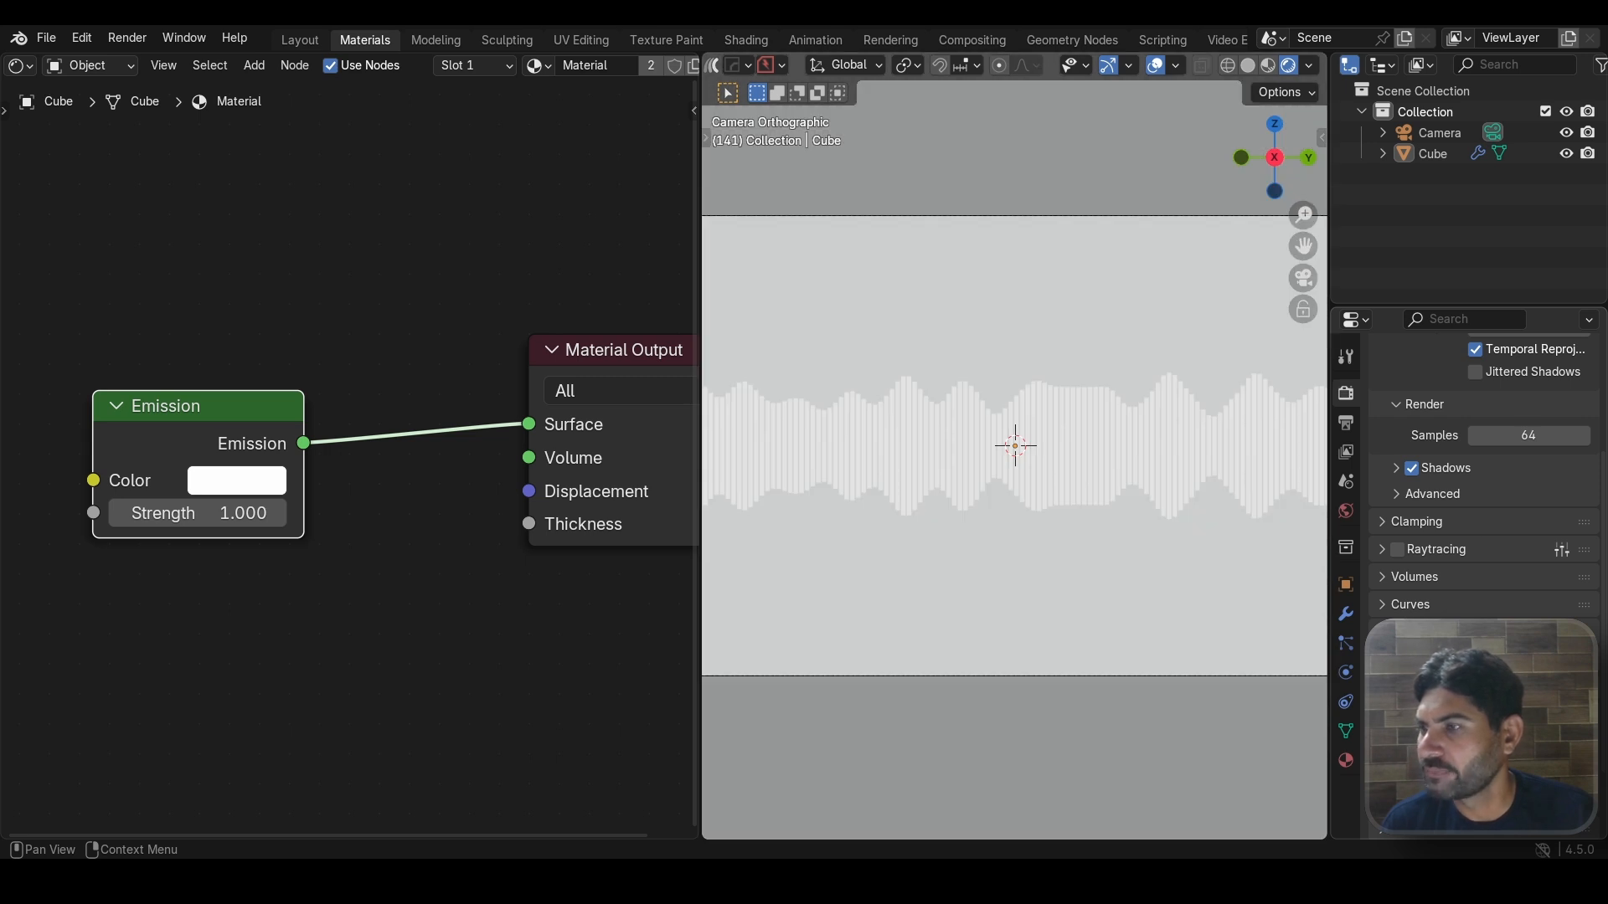
Step: Replace the world's photo_studio environment image with a Brightness/Contrast color input and set its color to black
click(1346, 513)
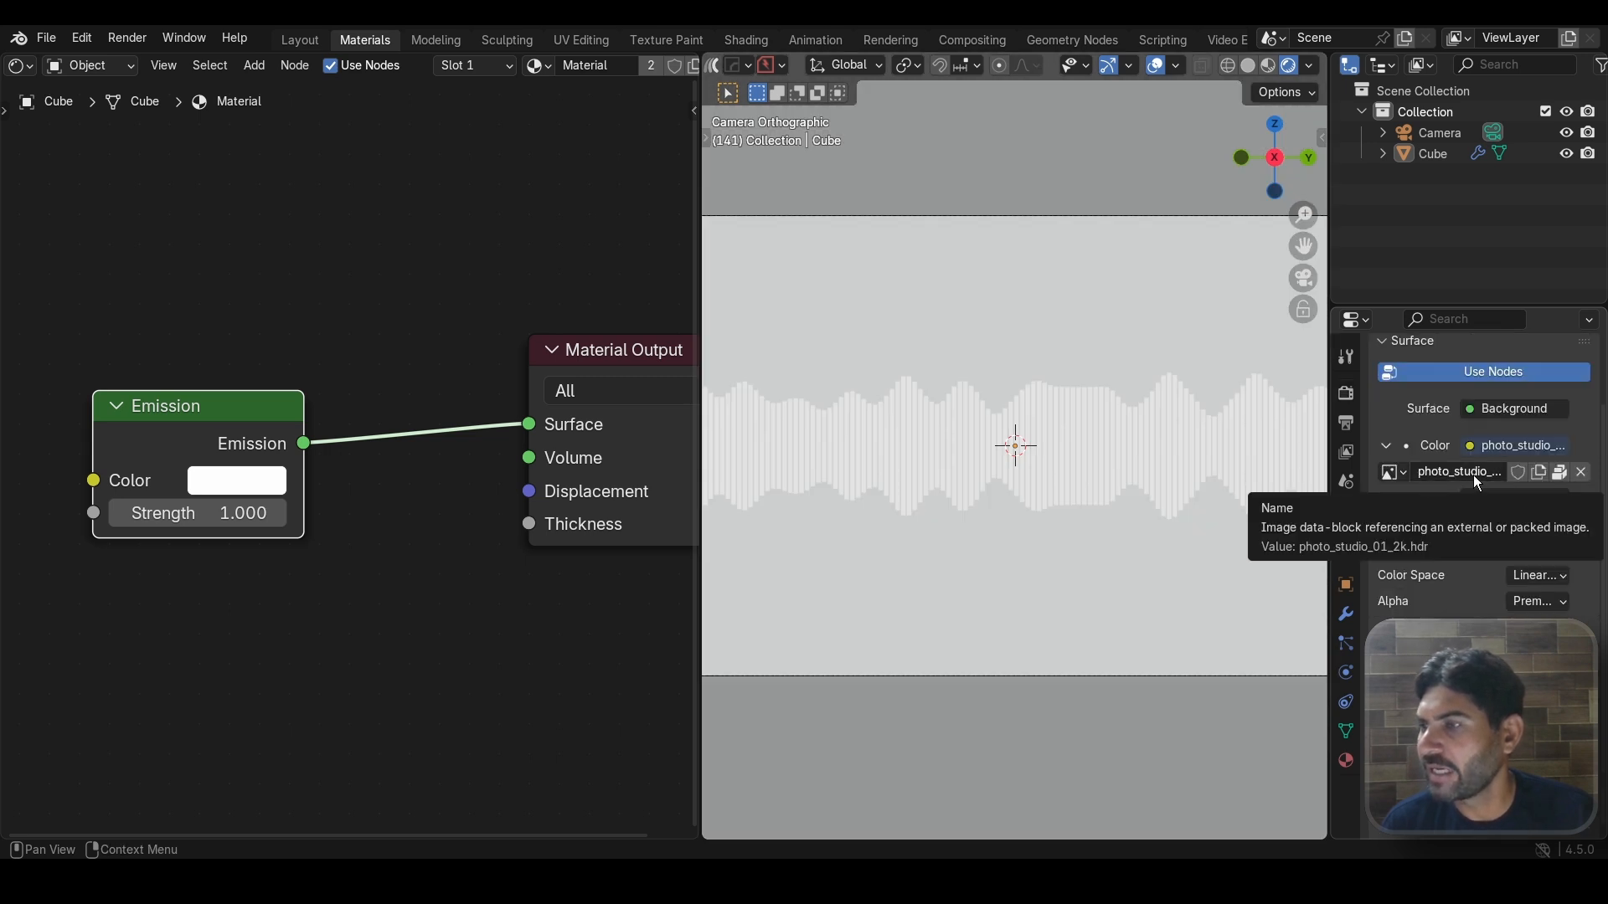
click(1583, 473)
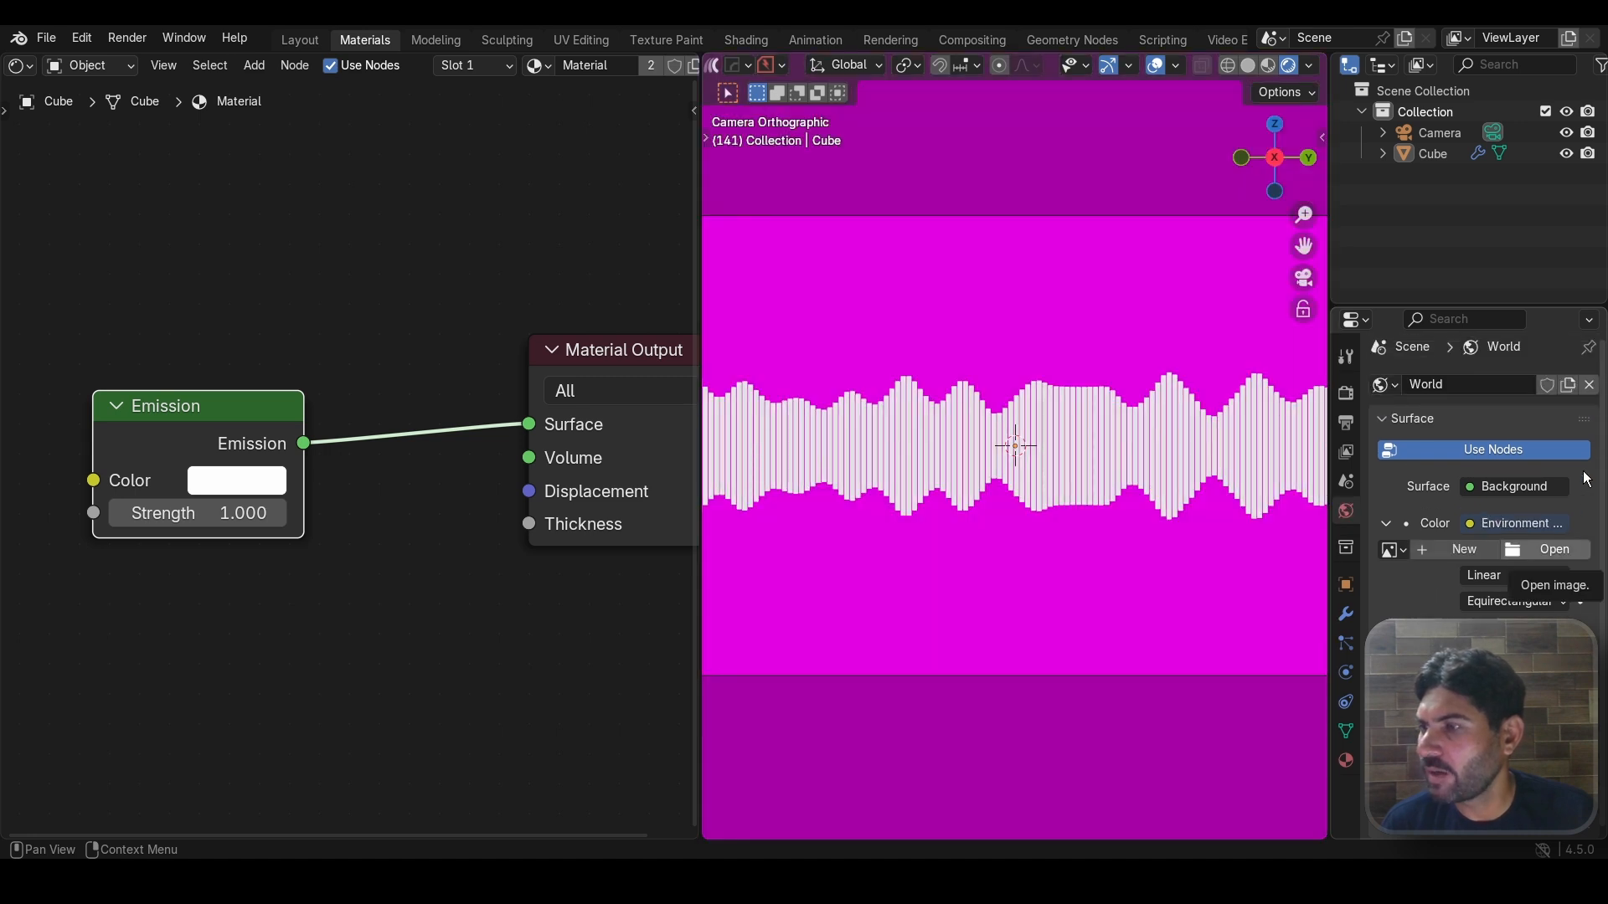
click(1475, 521)
click(1173, 569)
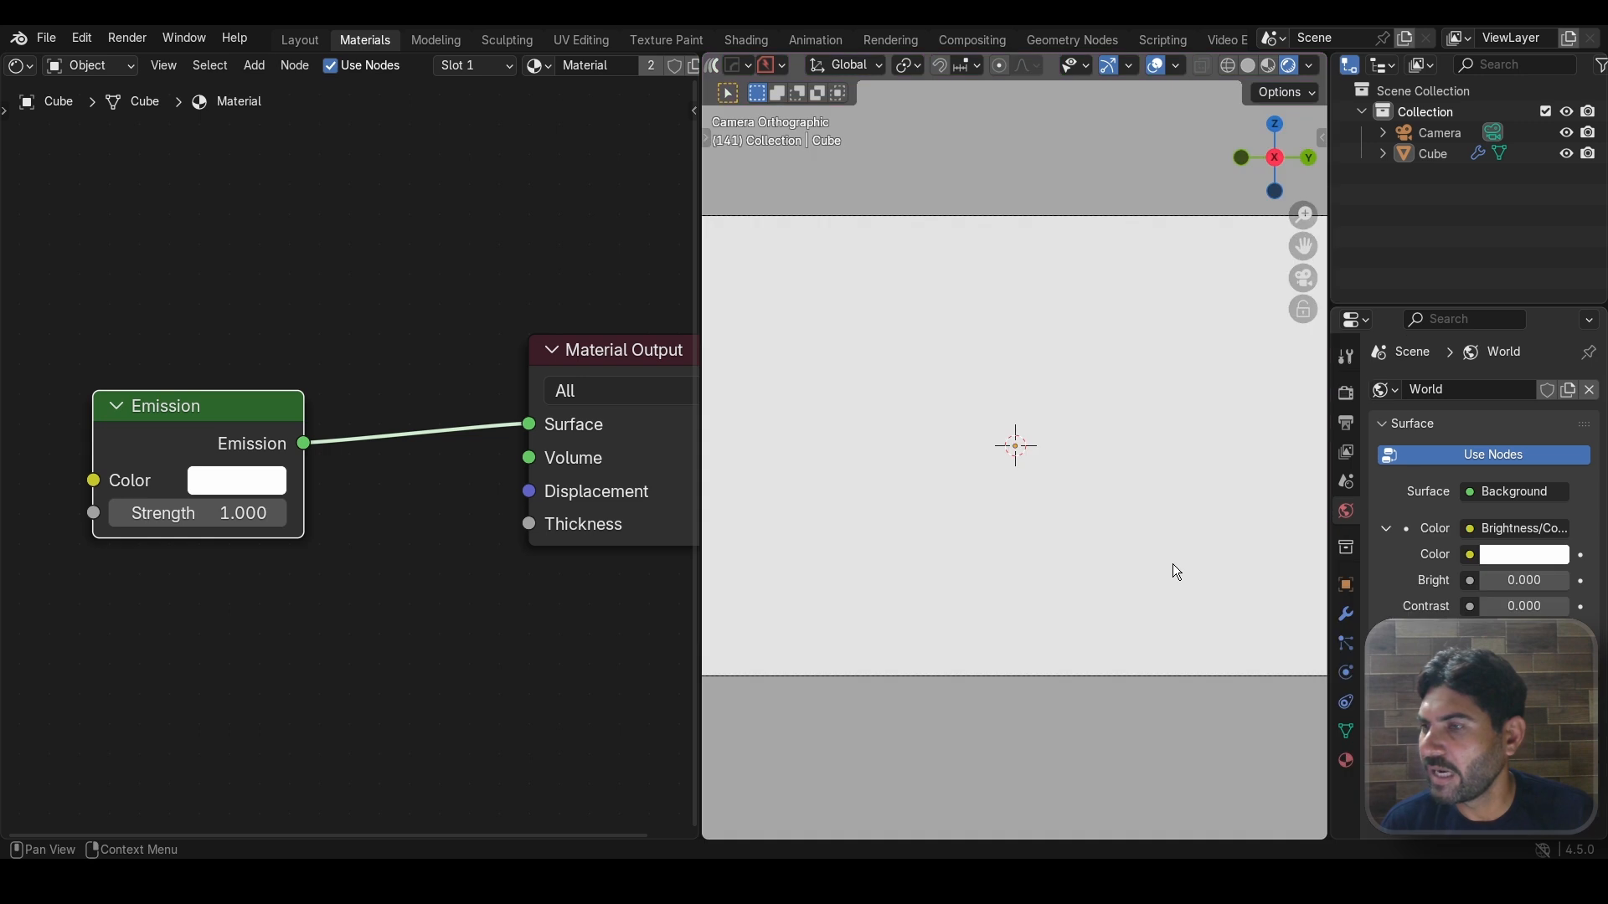
click(1507, 554)
click(1557, 373)
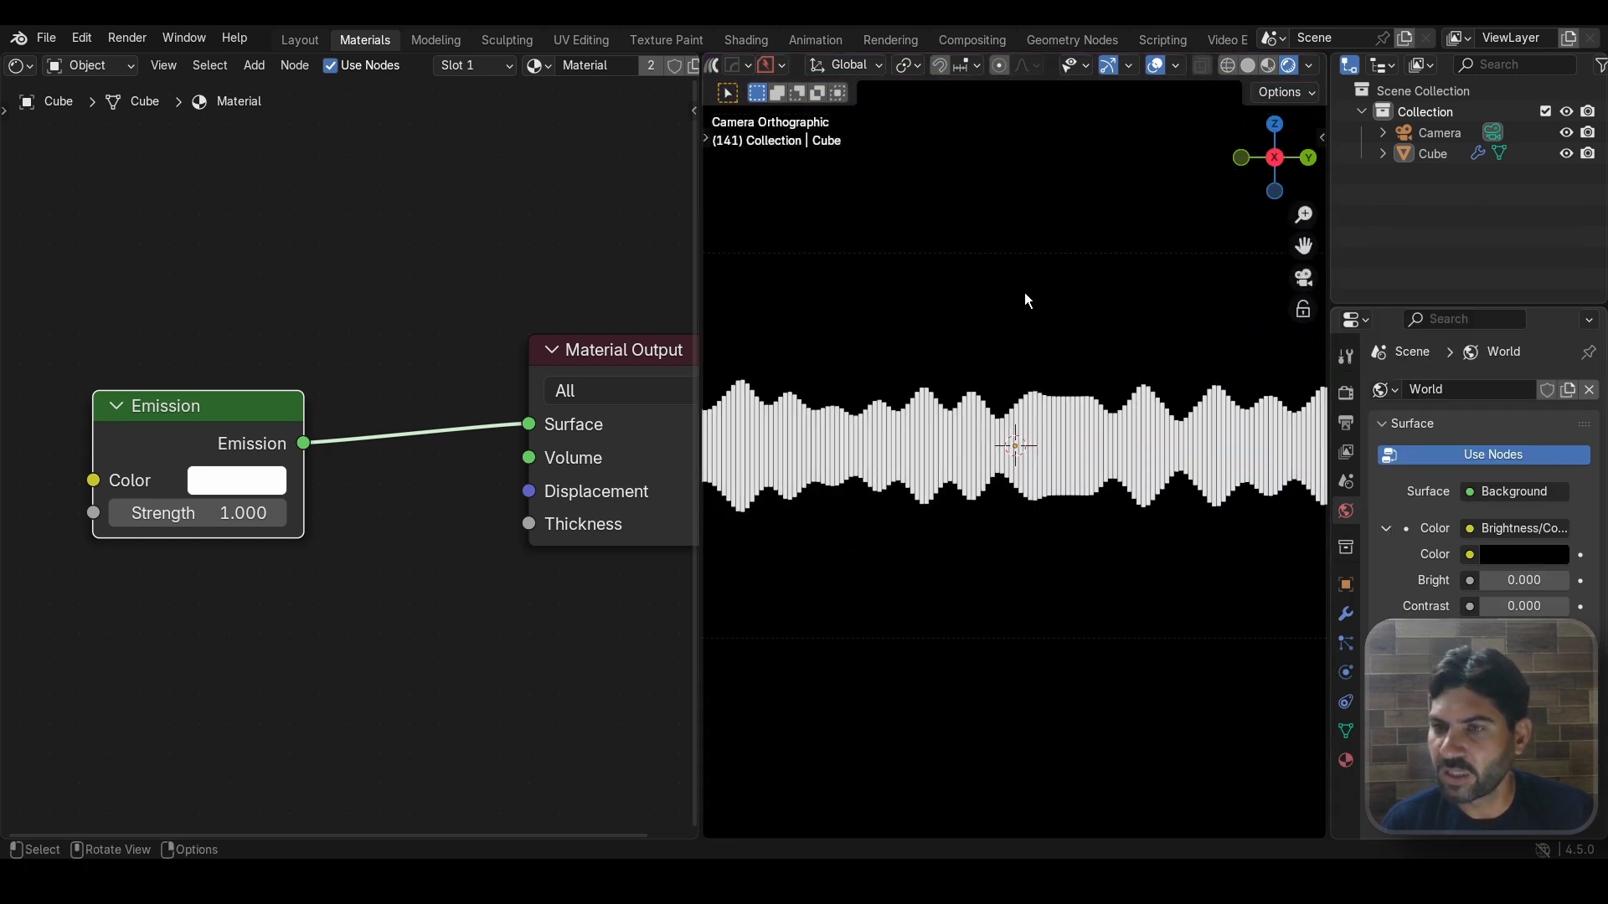
Step: Set the Emission shader's strength to 4
scroll(1006, 573, down, 2)
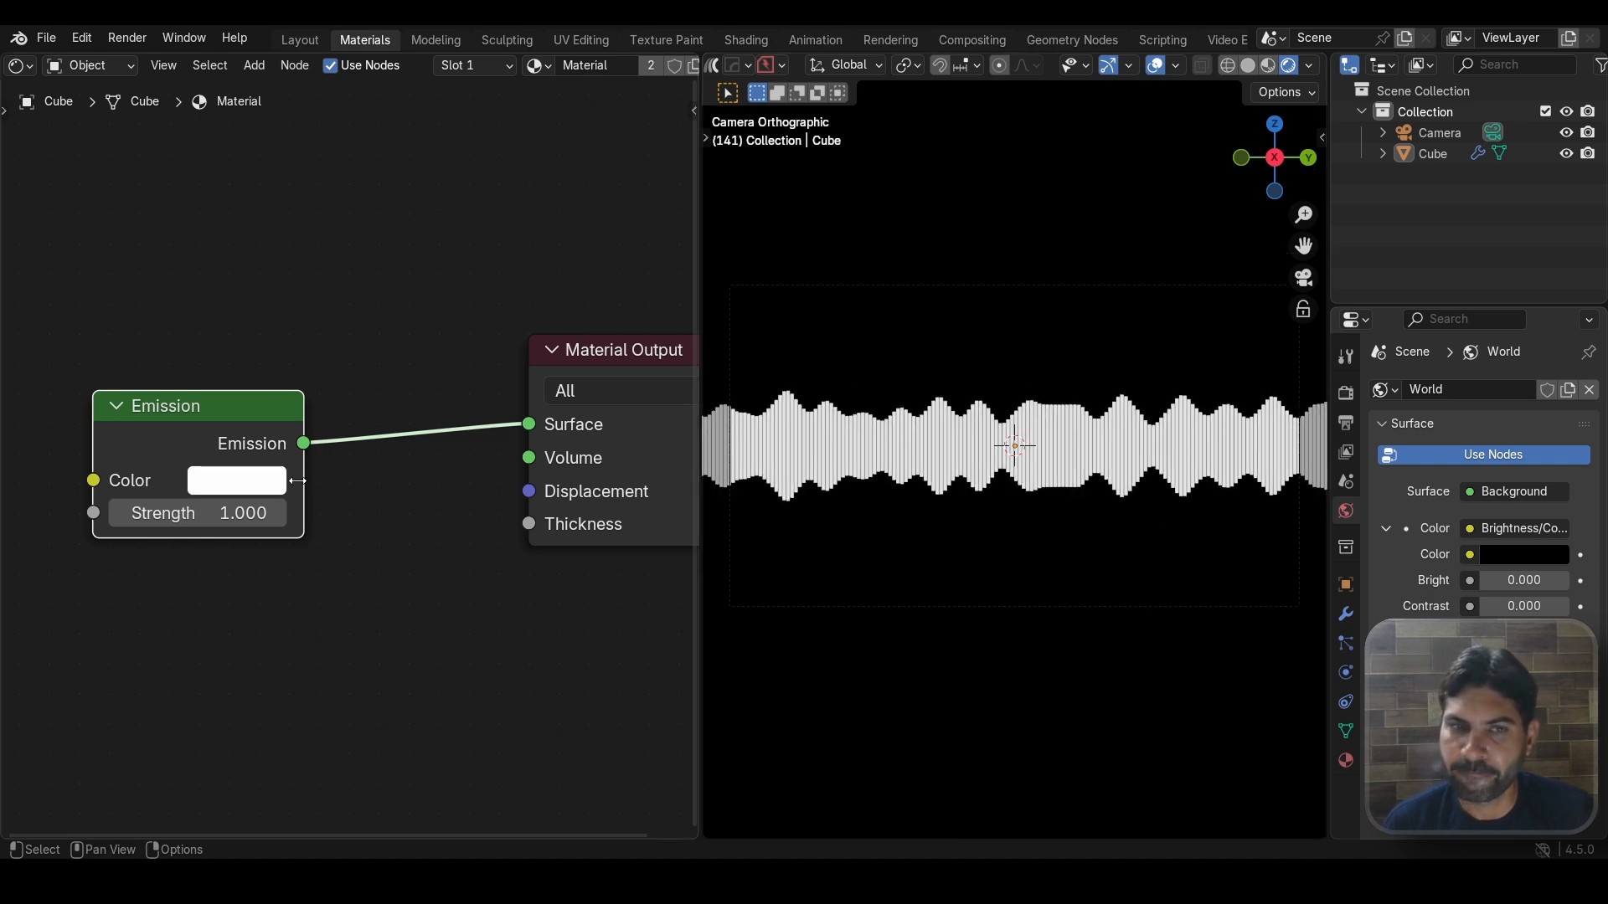
click(182, 523)
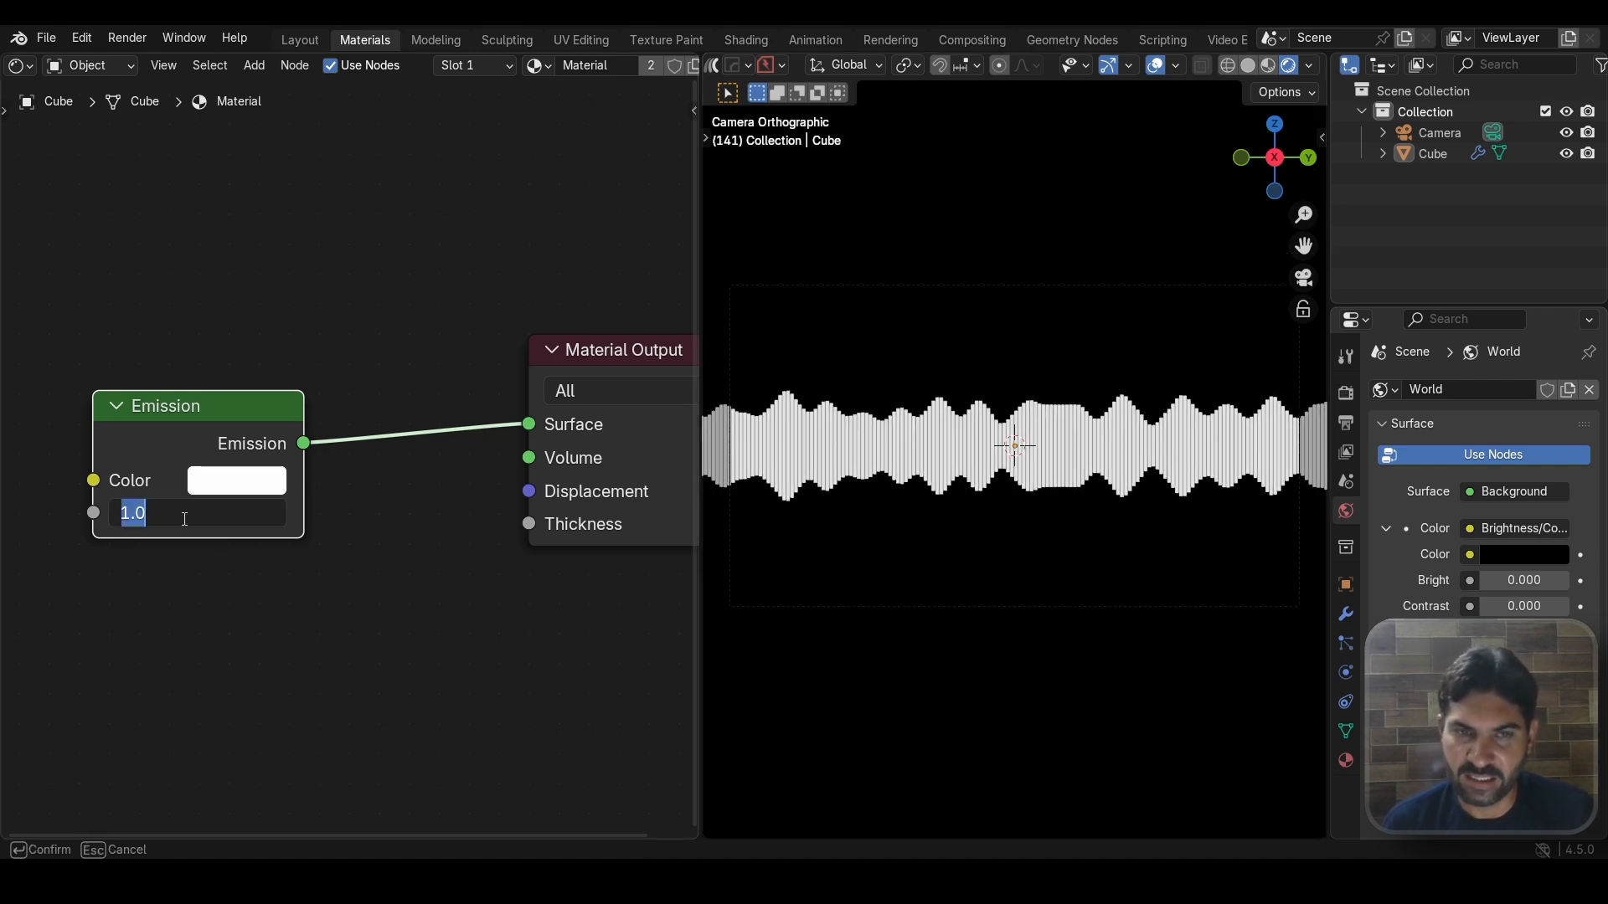
text(4)
key(Return)
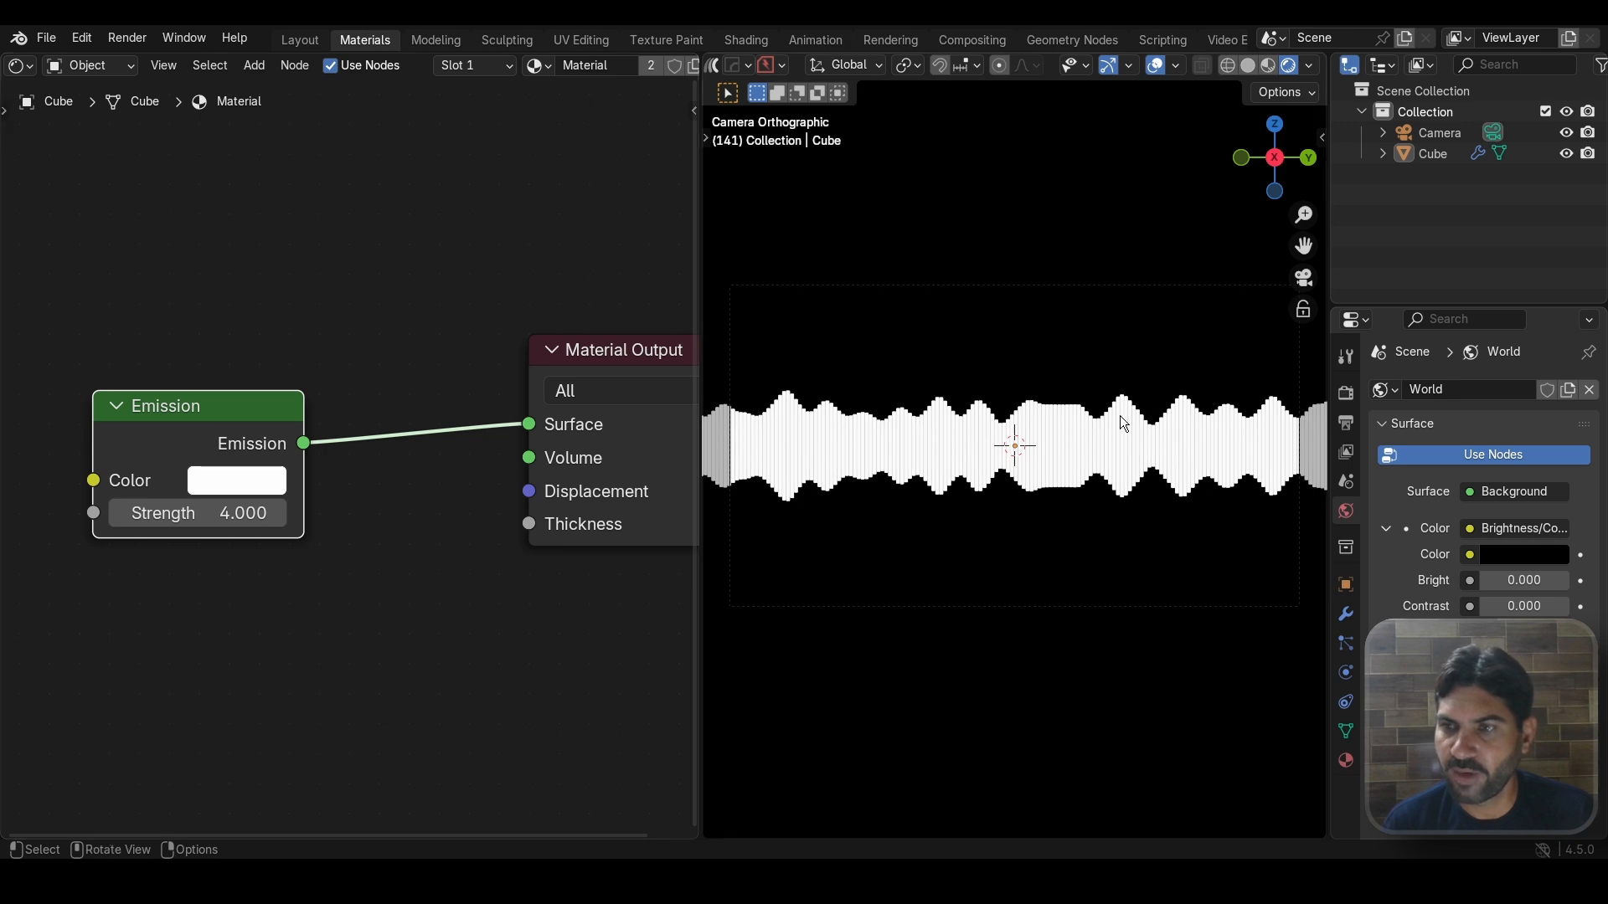
Step: Render the current frame as a still image through the camera, then close the render result
scroll(1089, 427, up, 3)
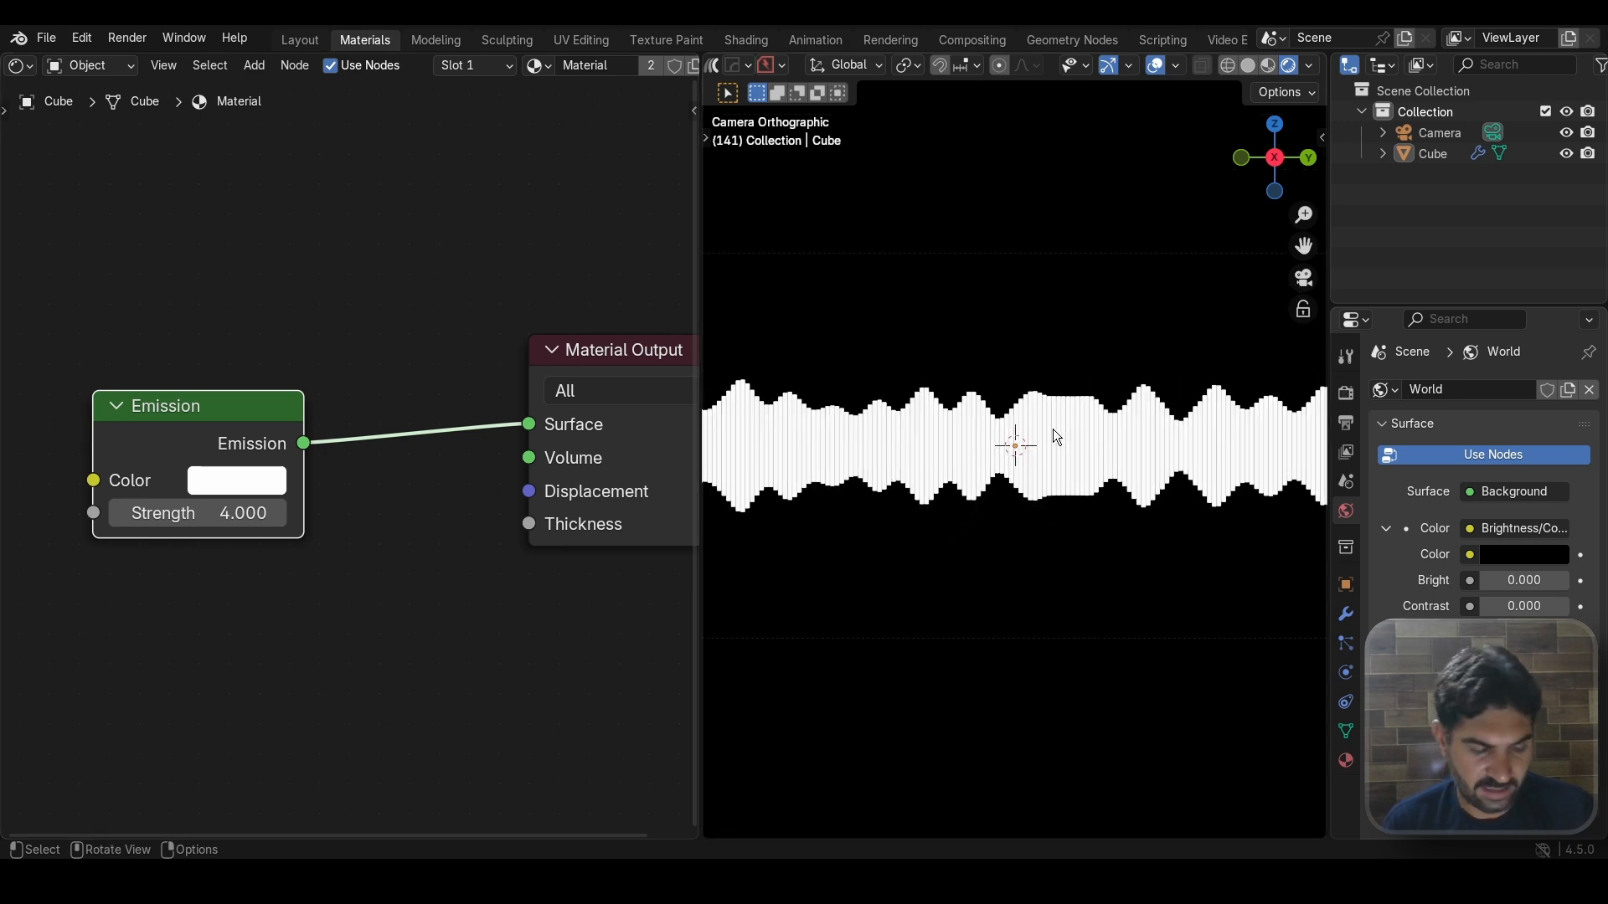
scroll(1053, 428, down, 2)
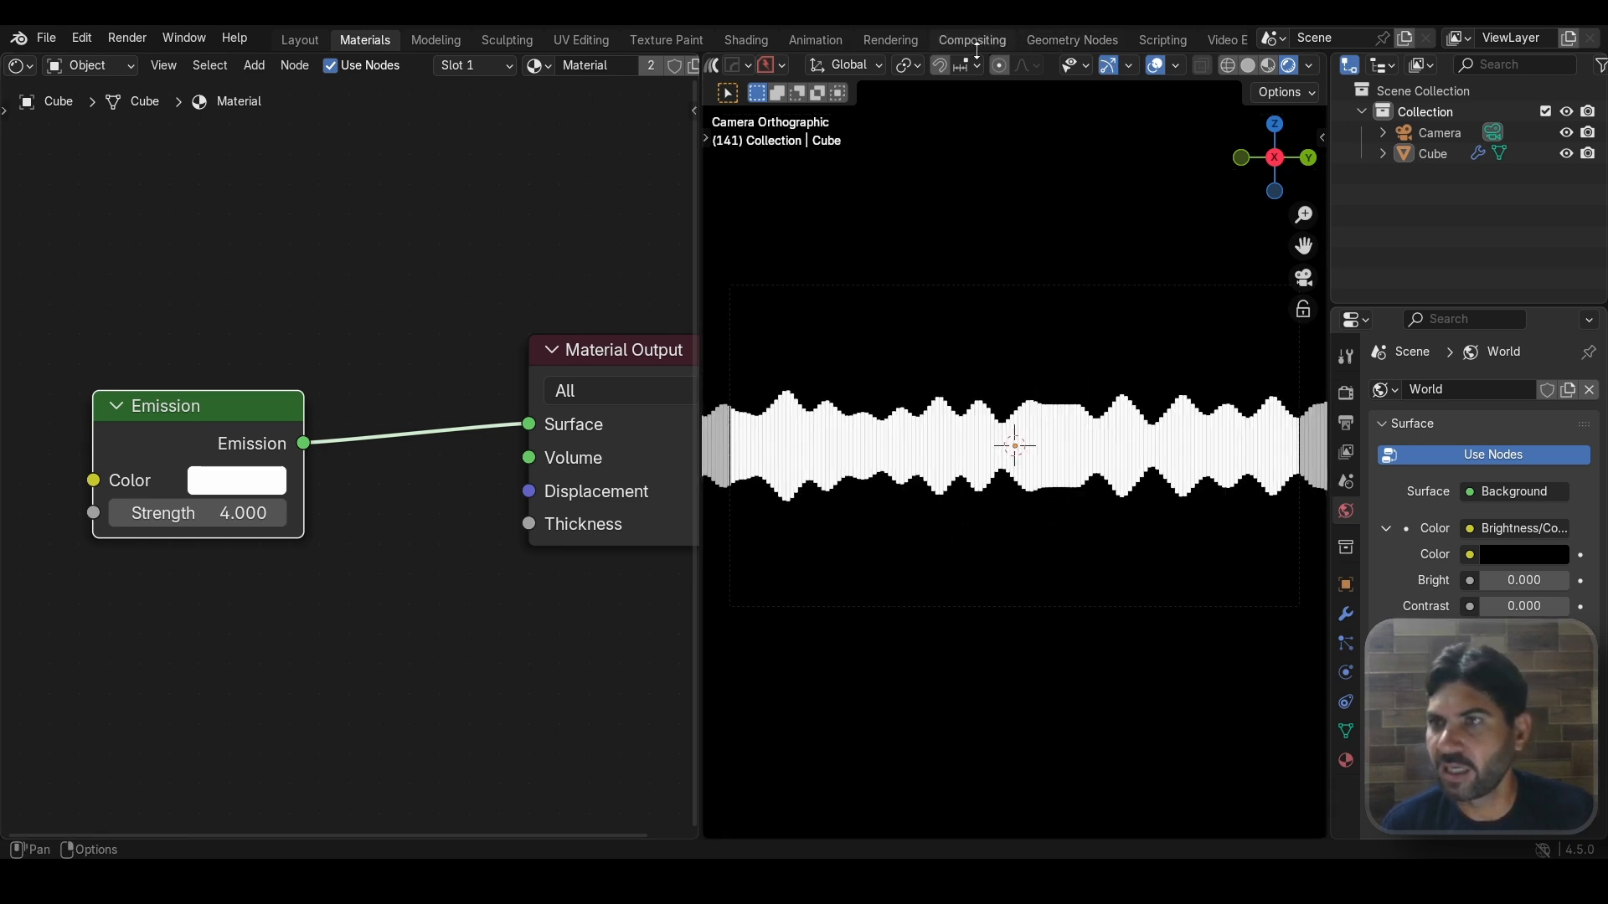
key(F12)
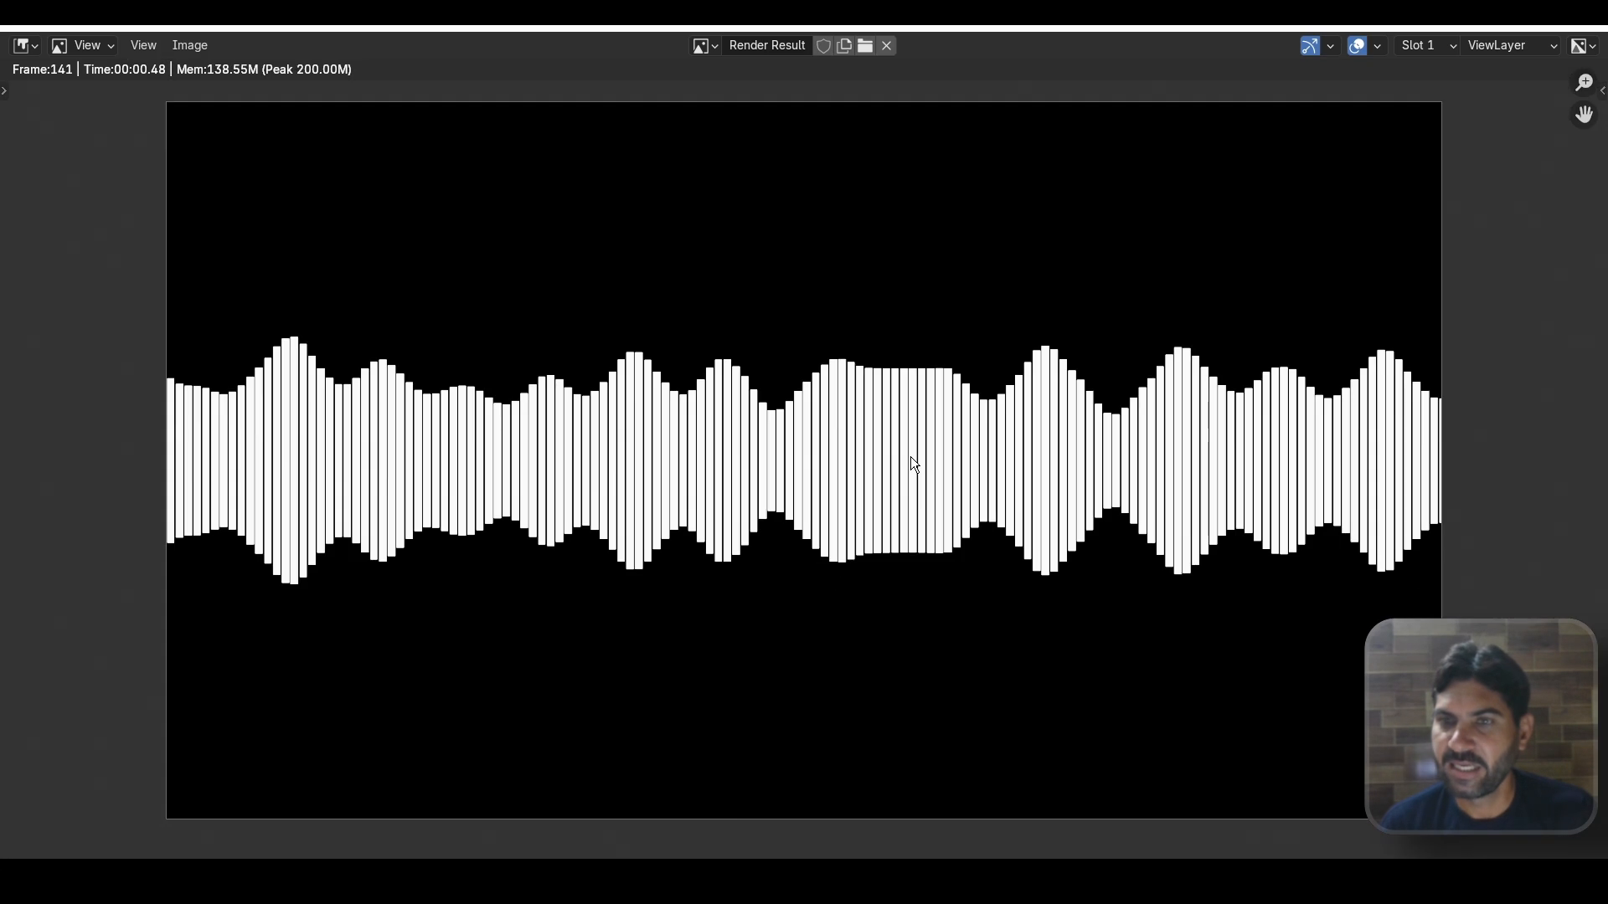
key(Escape)
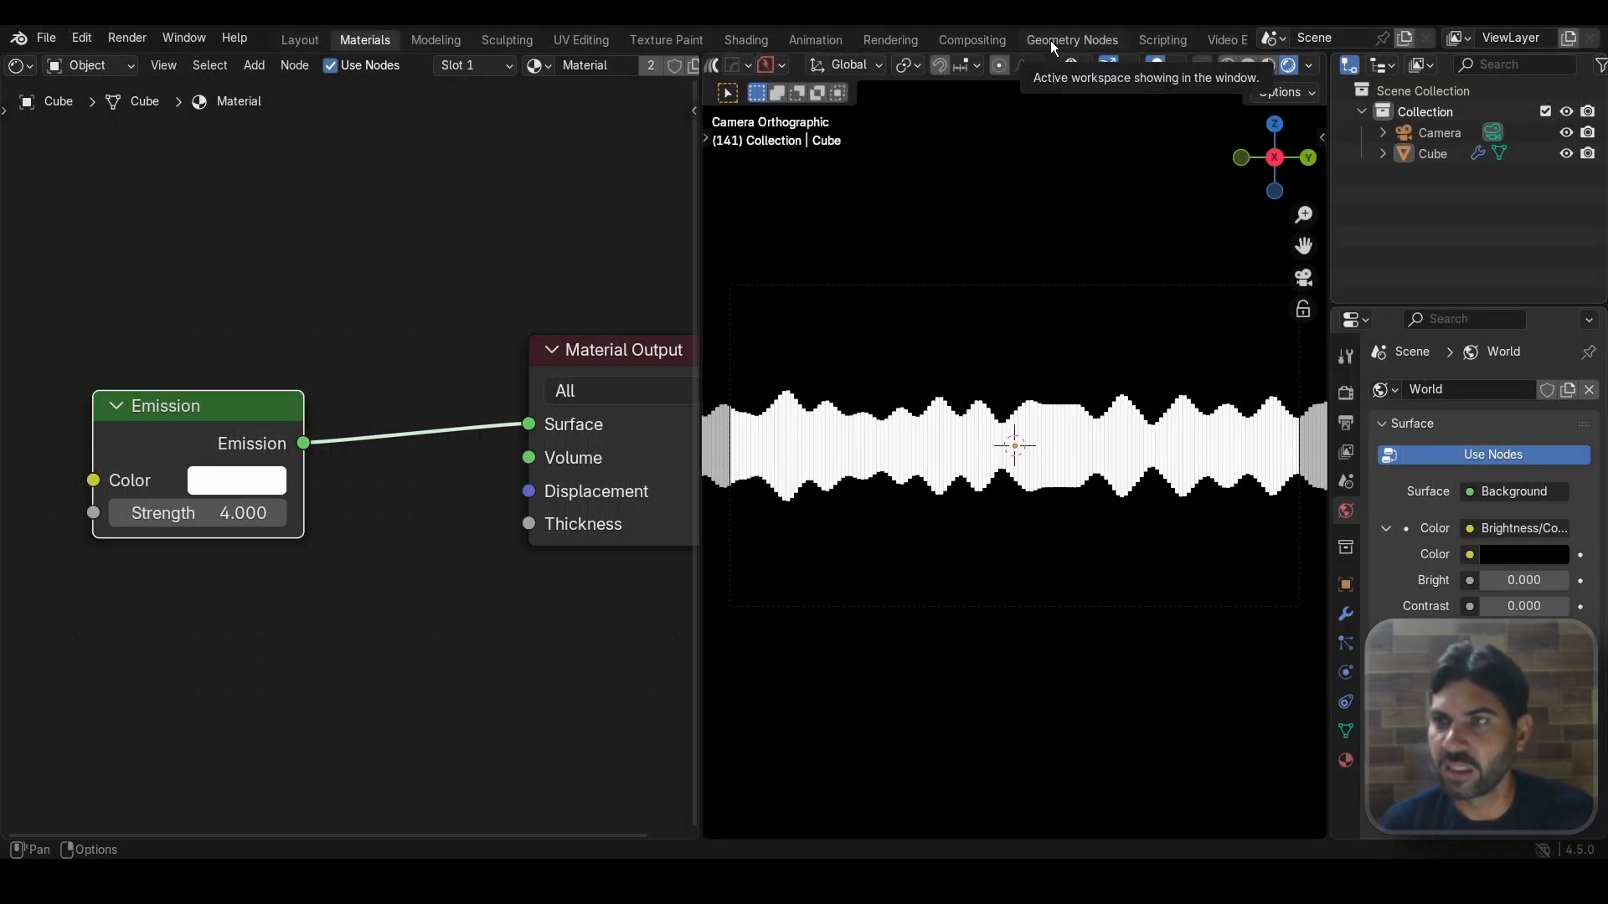
Step: Enable compositing nodes for the scene in the Compositing workspace
click(995, 42)
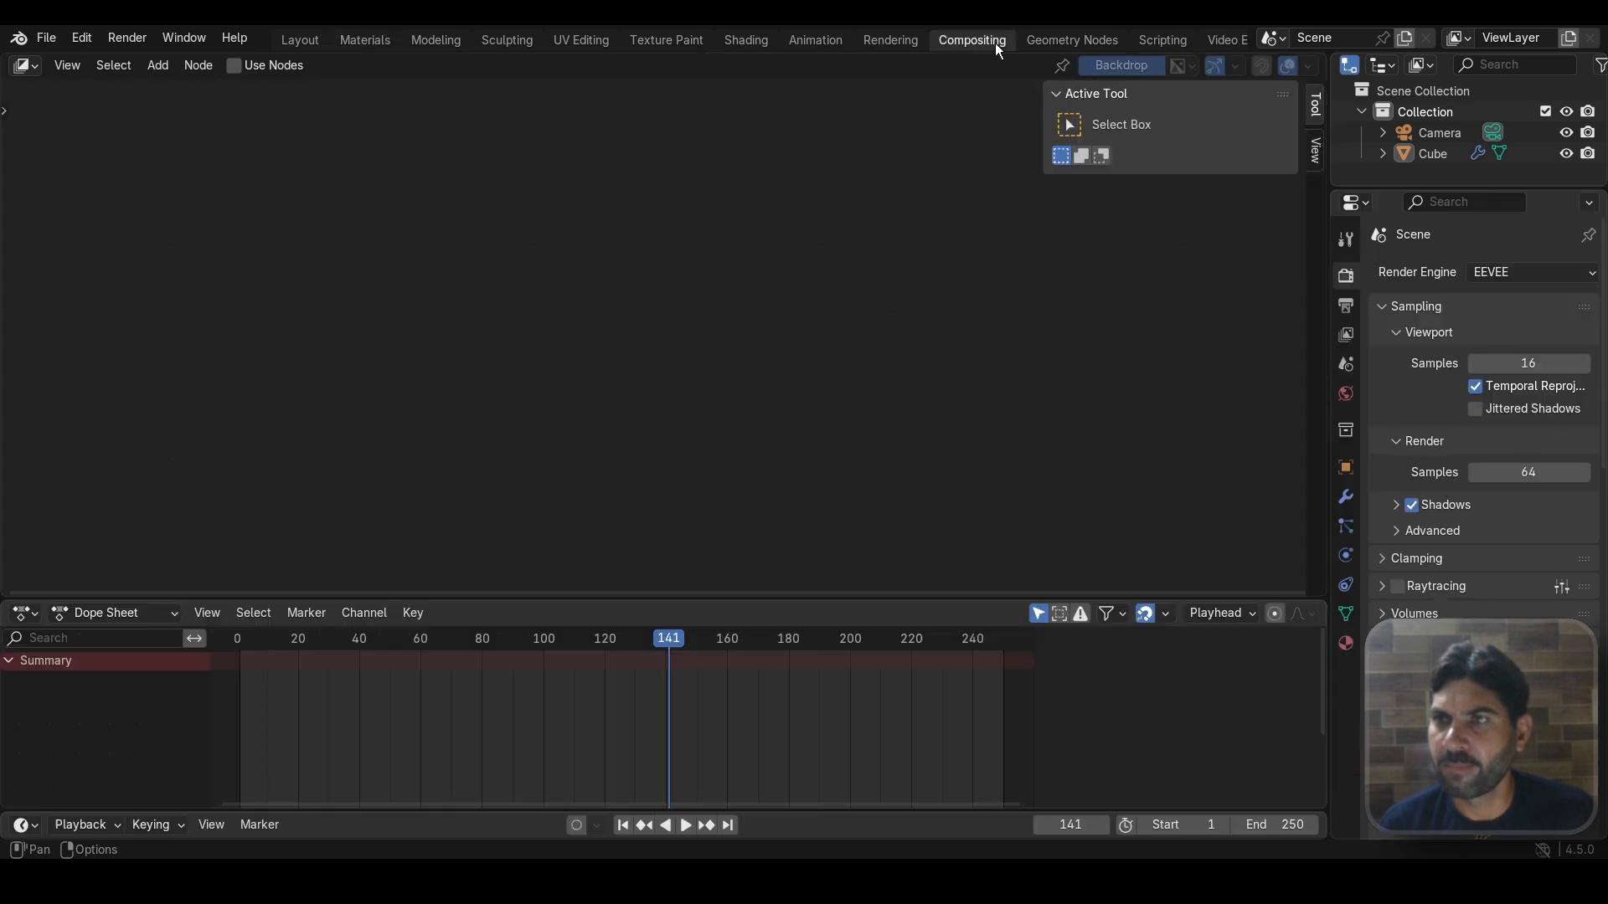
click(236, 67)
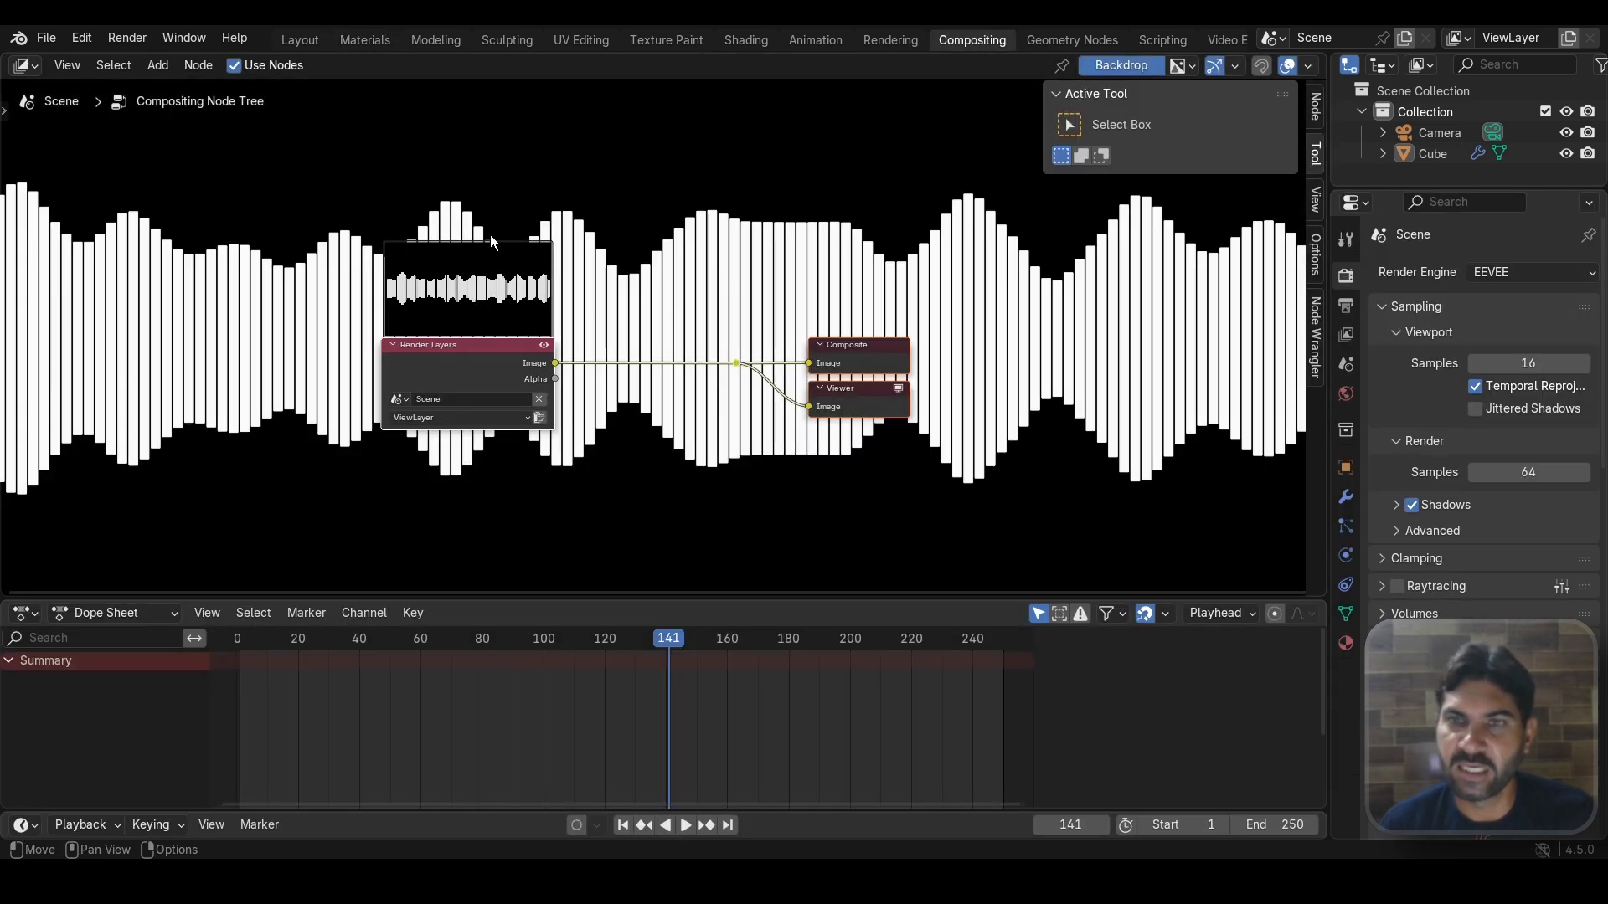
scroll(742, 359, up, 1)
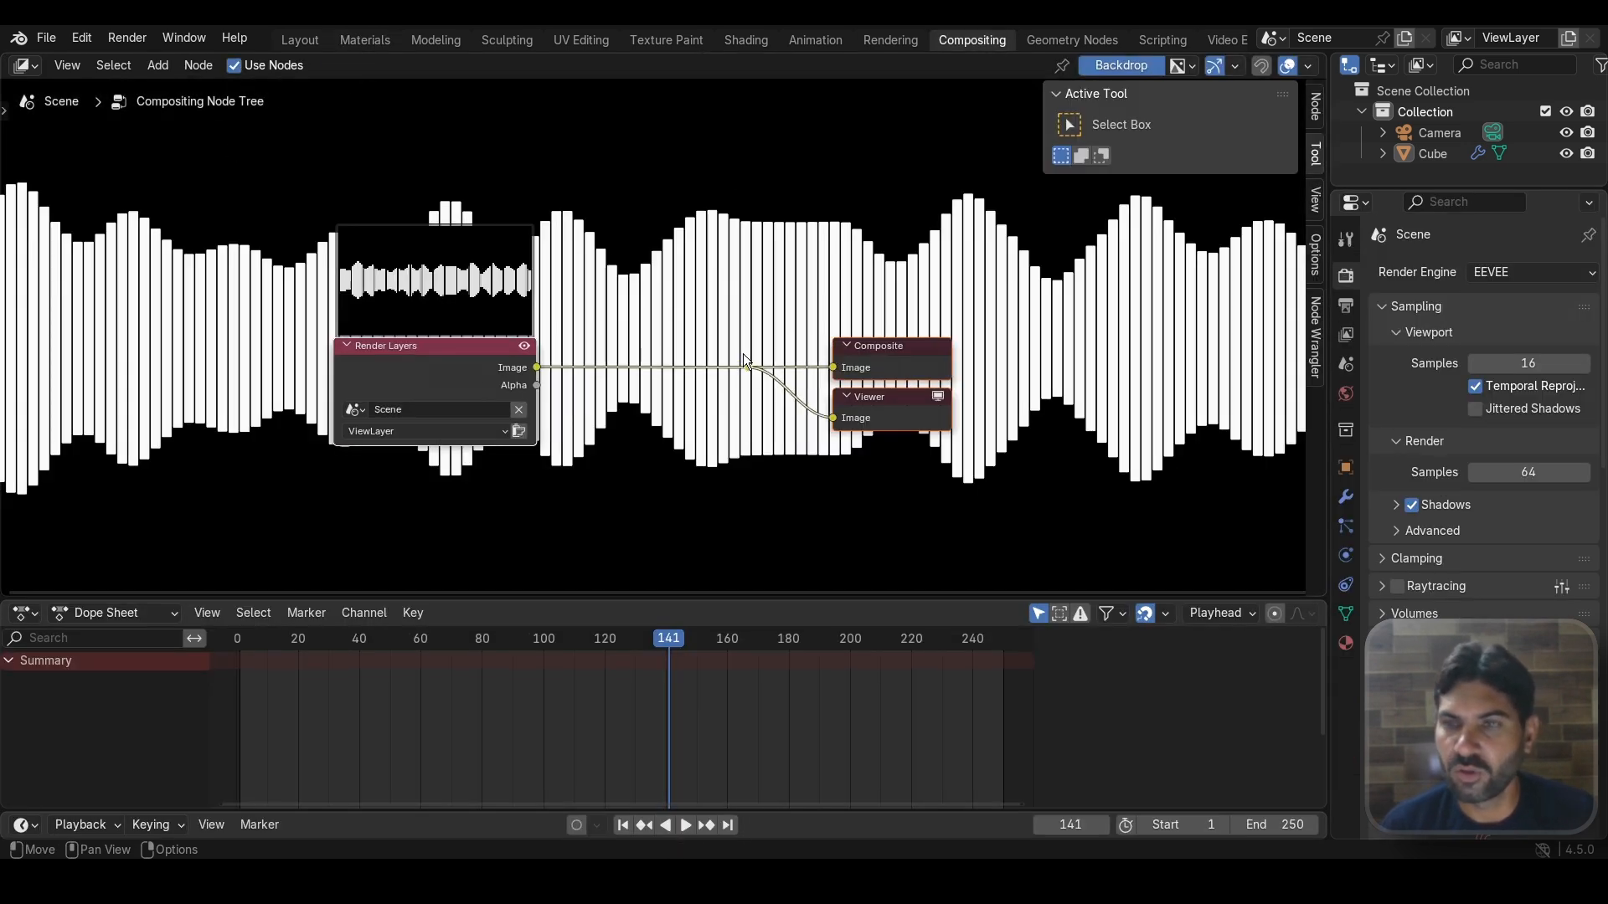
Step: Insert a Glare node on the link from the Render Layers image, ahead of the branch to Composite and Viewer
key(shift+a)
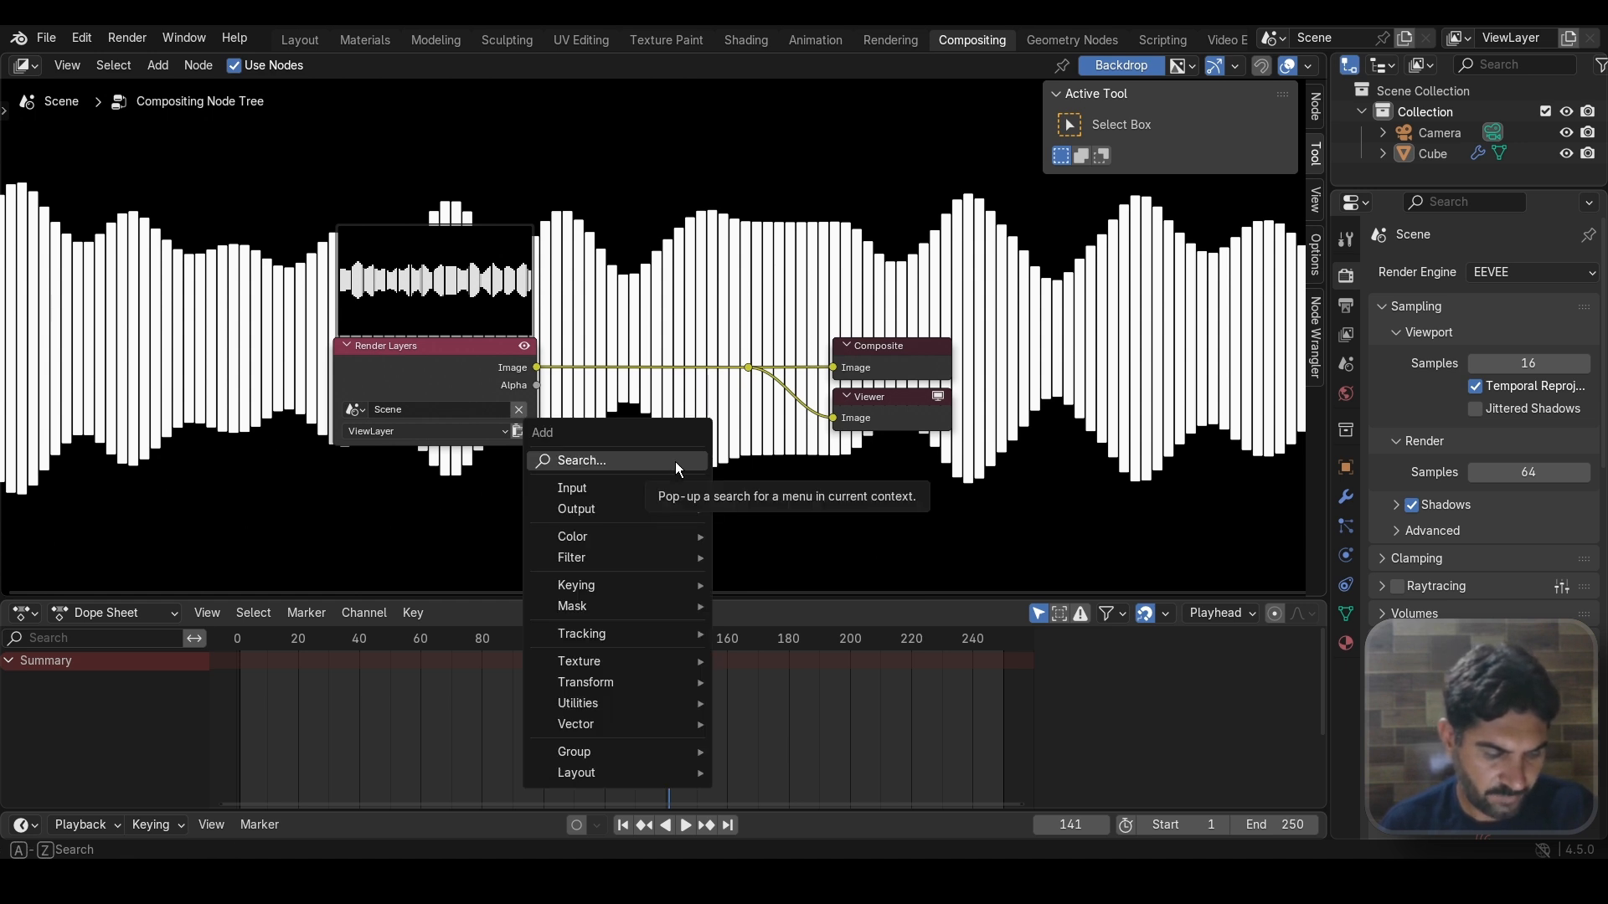
click(678, 461)
text(gl)
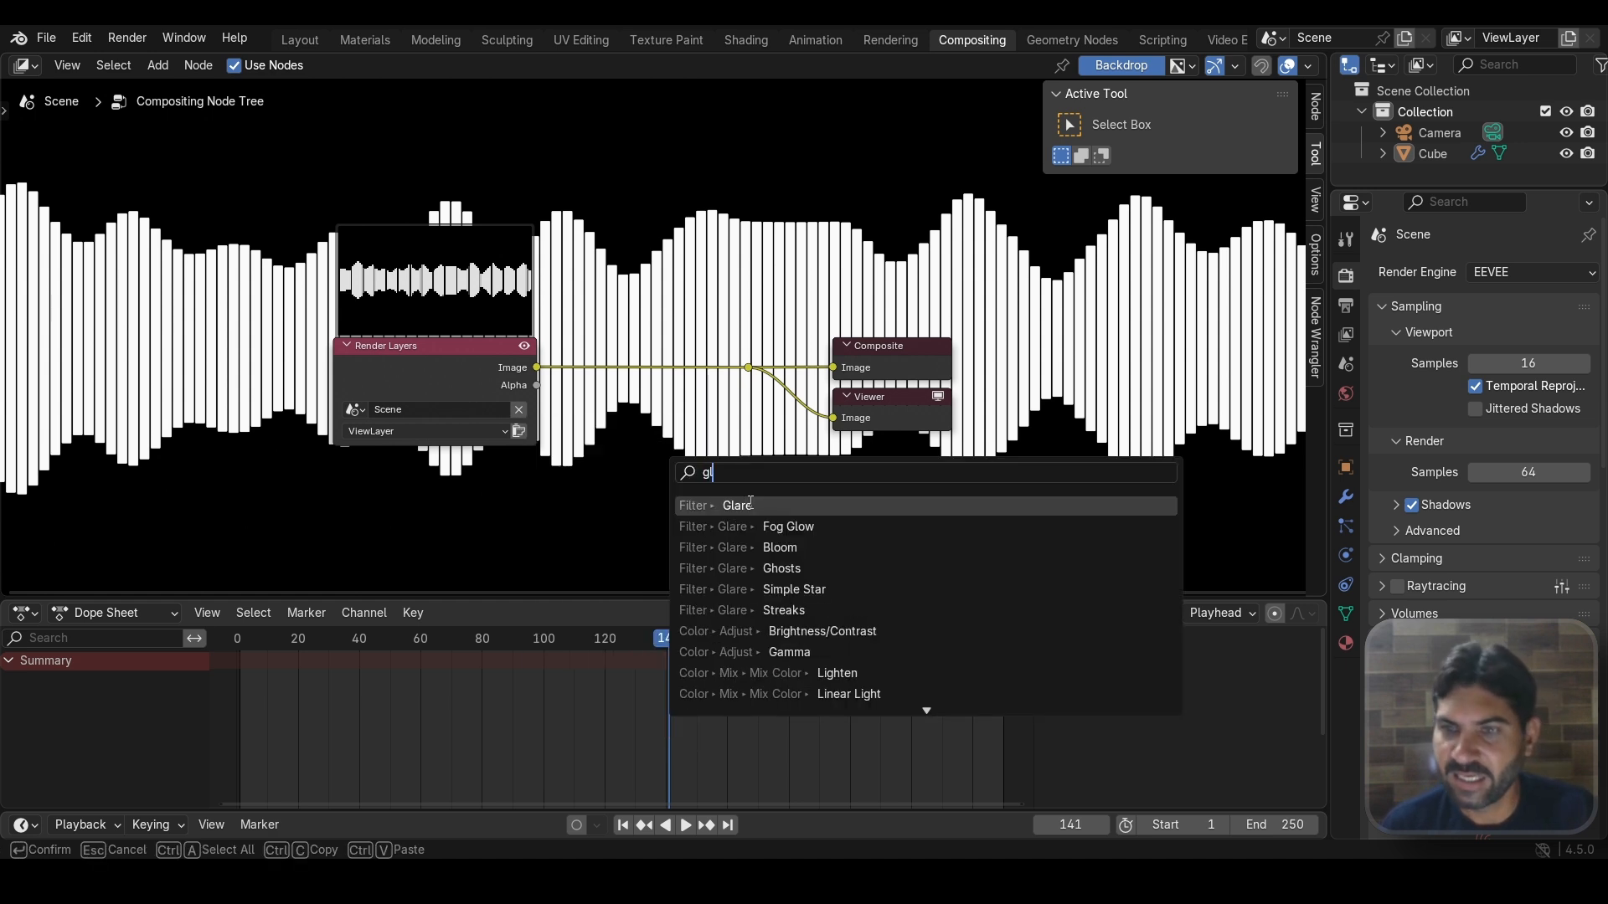
click(737, 505)
click(668, 267)
scroll(825, 419, up, 3)
scroll(816, 435, down, 4)
middle_drag(807, 454, 792, 403)
drag(623, 279, 619, 243)
scroll(631, 276, up, 1)
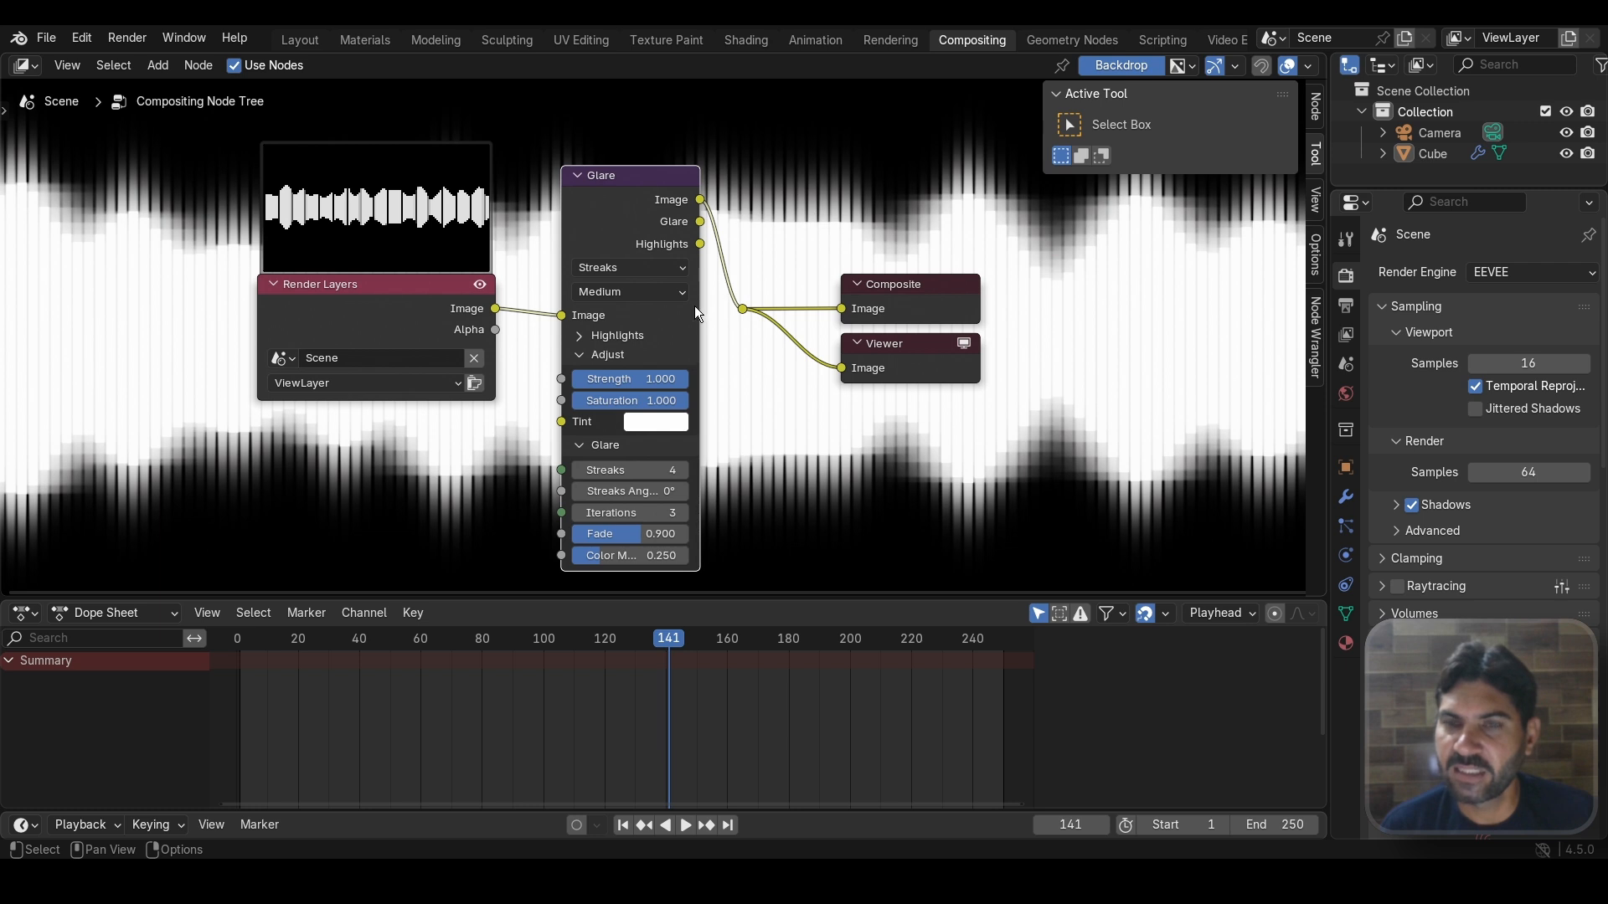
Step: Change the Glare node's type to Bloom and reduce its strength to about 0.233
scroll(695, 313, up, 1)
click(666, 264)
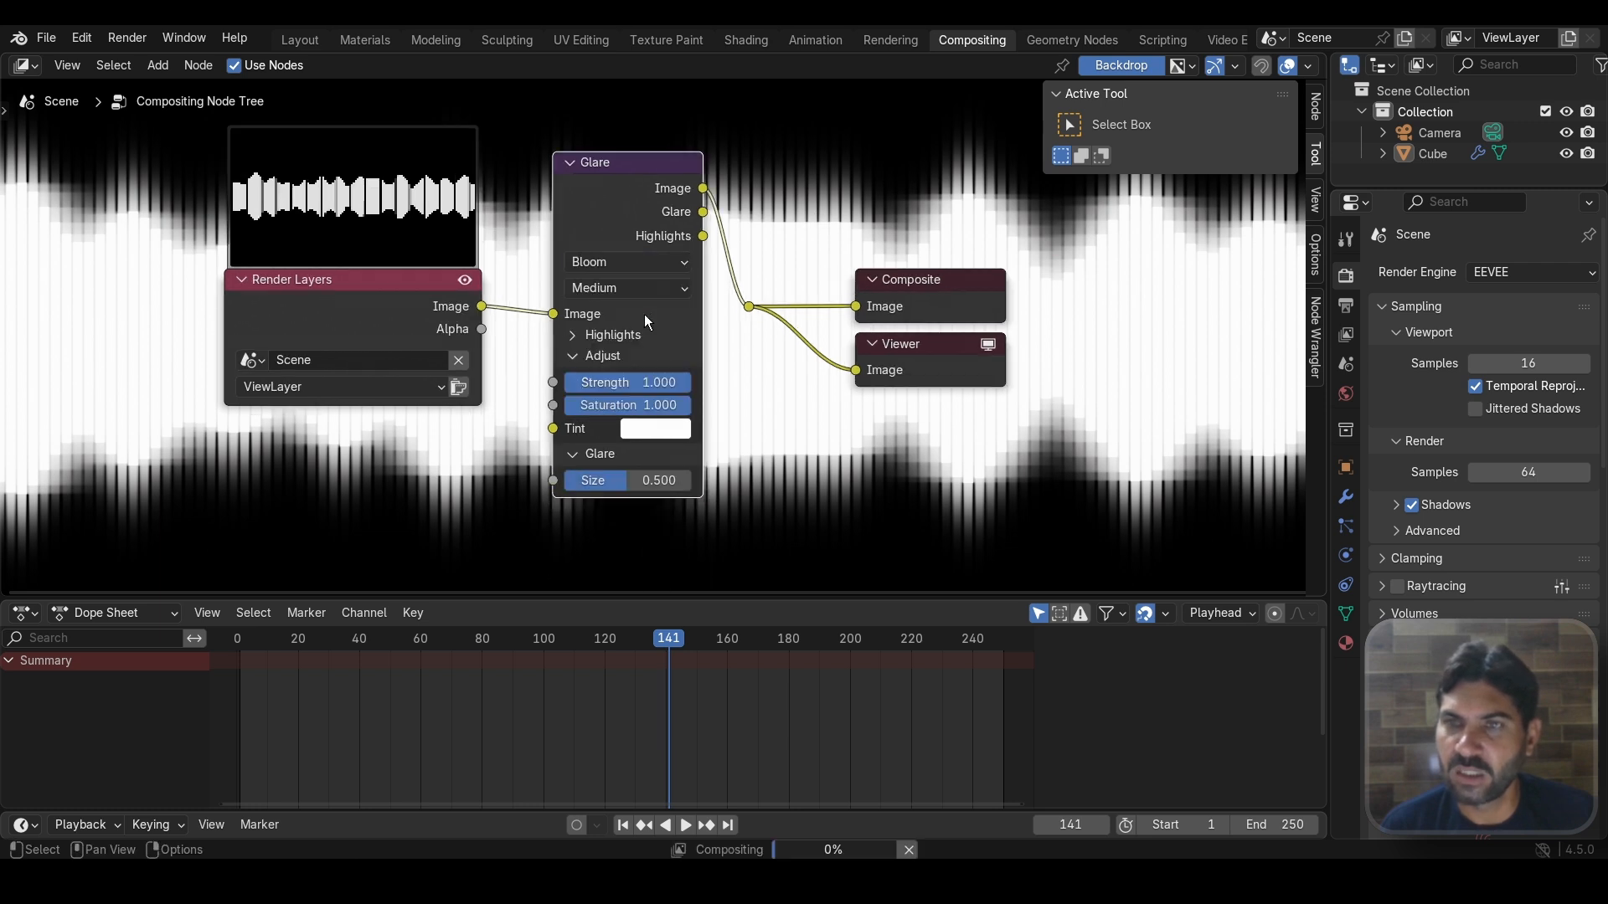
click(645, 314)
scroll(742, 404, down, 1)
drag(658, 385, 564, 385)
scroll(757, 431, down, 3)
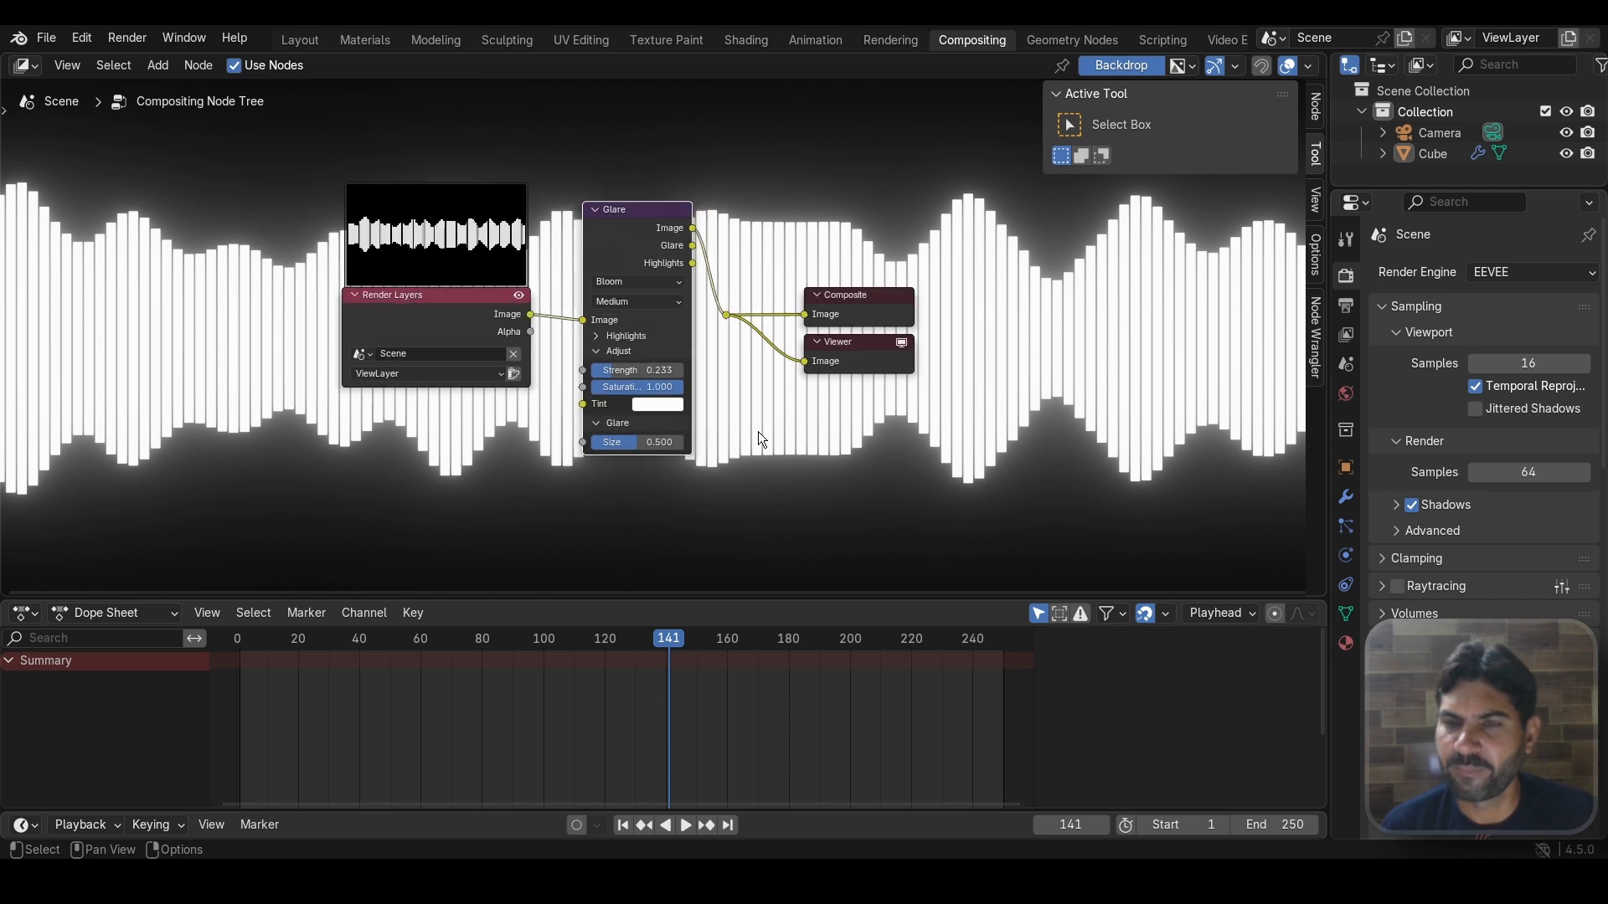
Step: Show the Layout workspace's viewport in Rendered shading with its Compositor option set to Always
click(299, 39)
scroll(615, 268, down, 2)
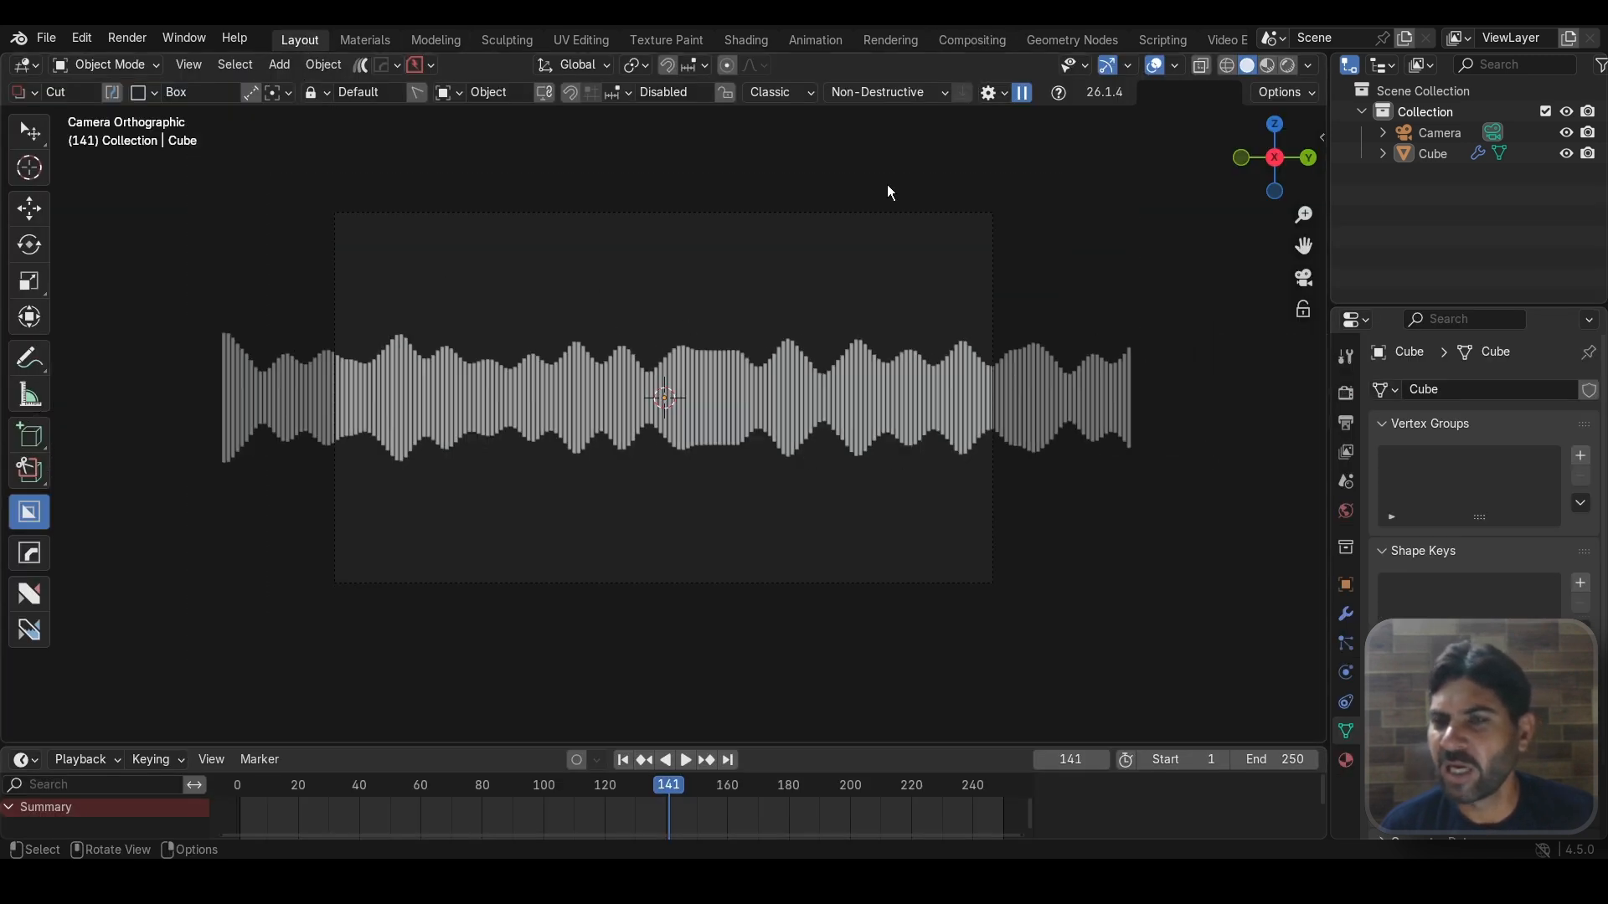
click(1288, 65)
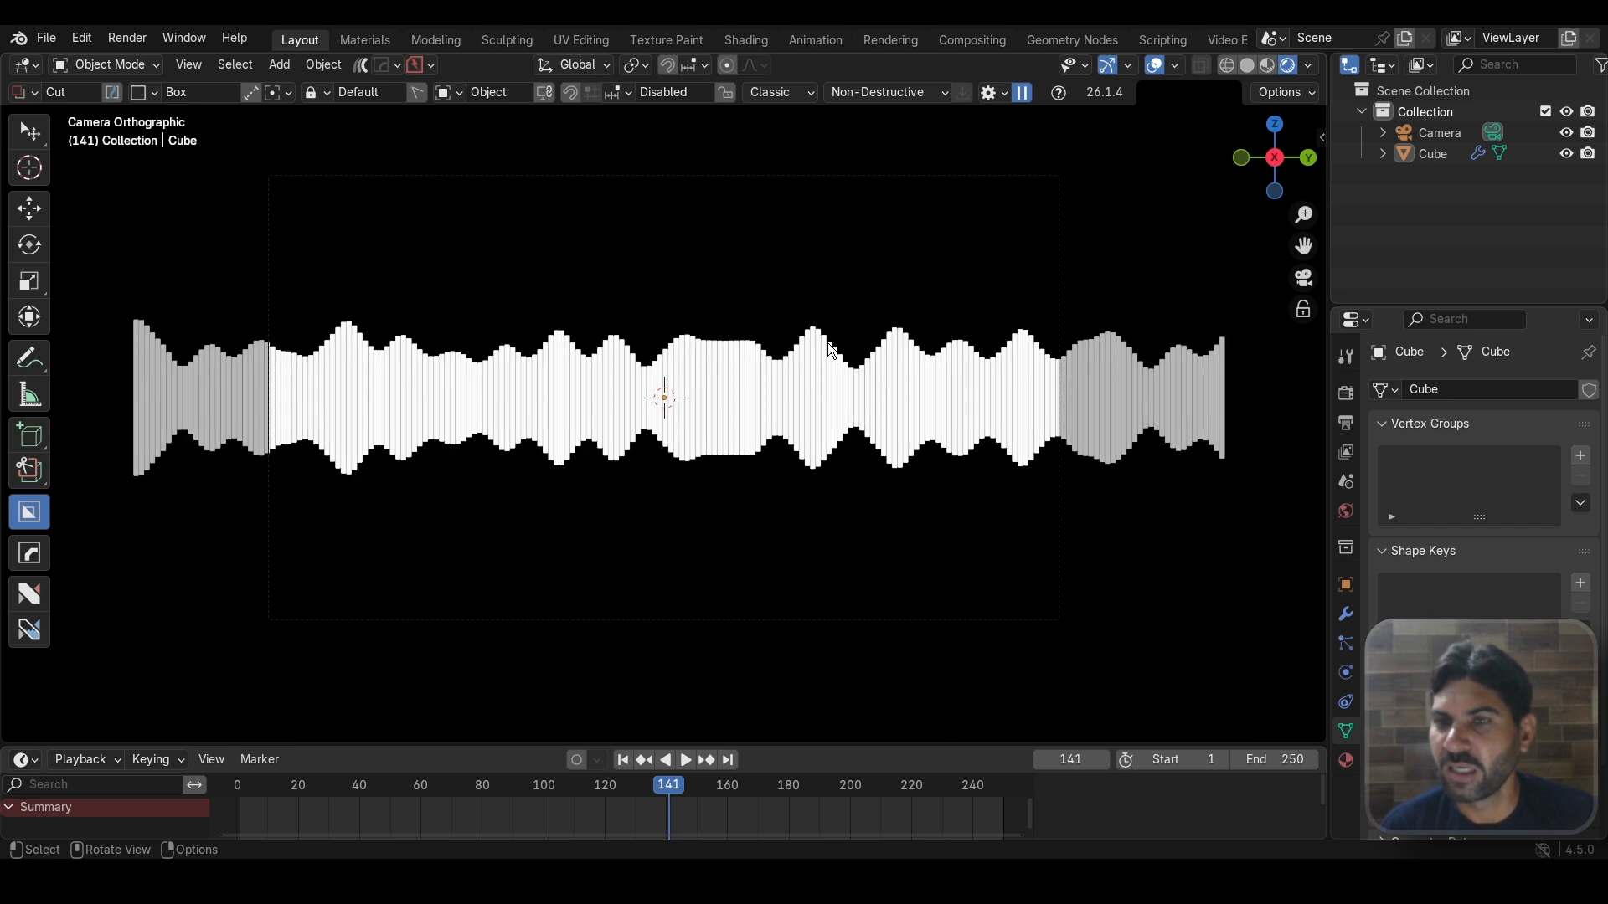
click(1311, 66)
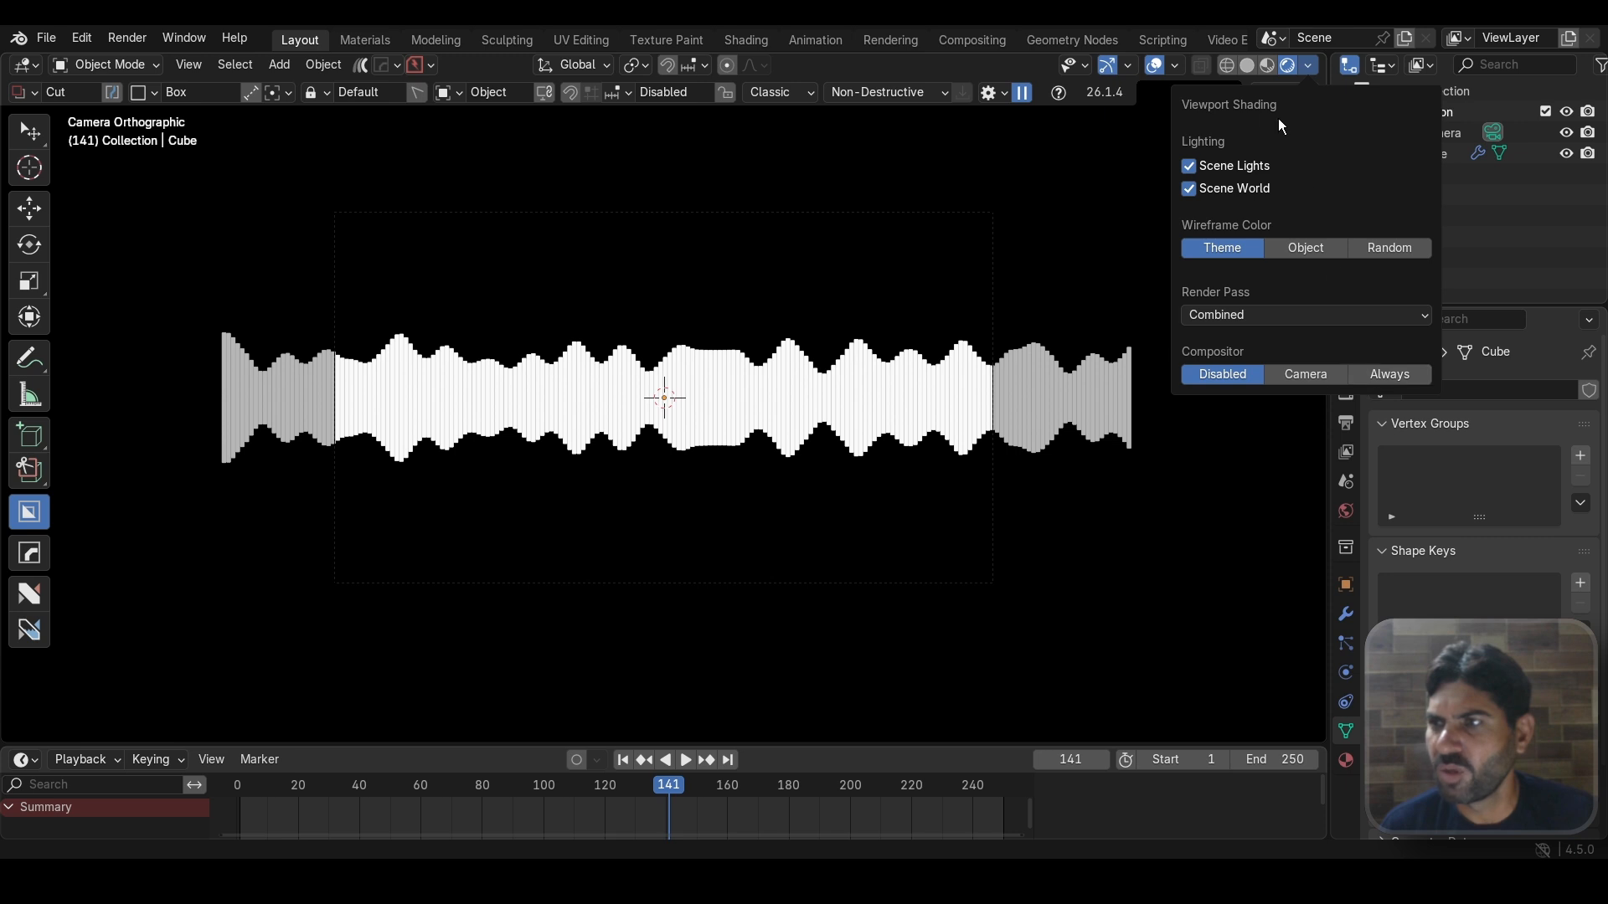
click(1374, 374)
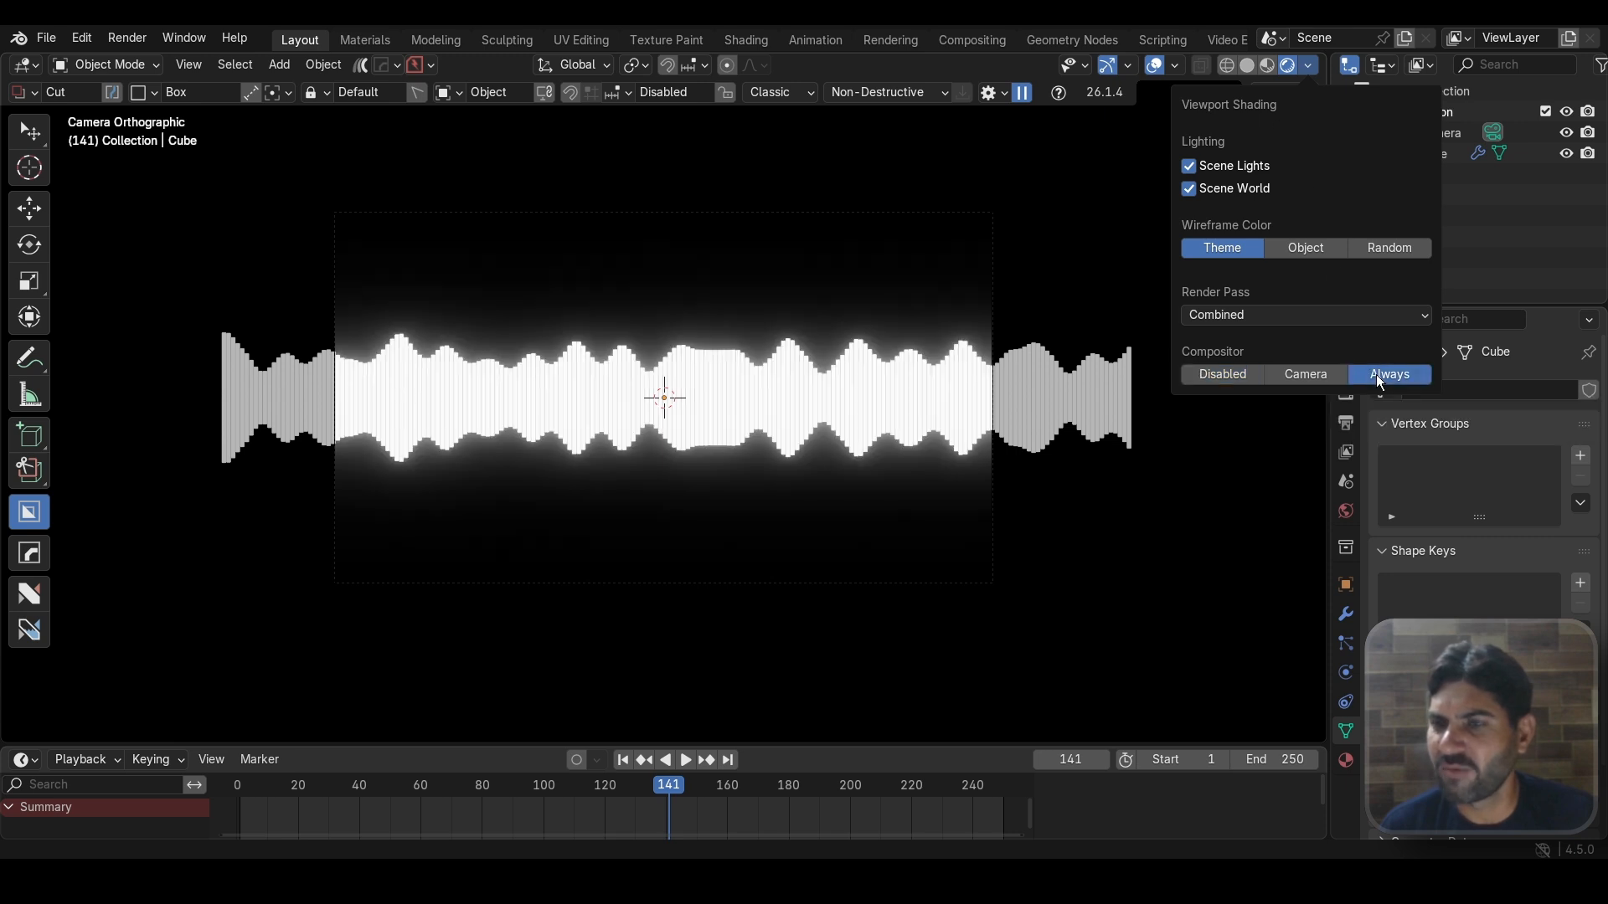
Step: Play the animation in the viewport to preview the moving bars with the bloom glow
scroll(812, 277, up, 3)
scroll(812, 277, down, 1)
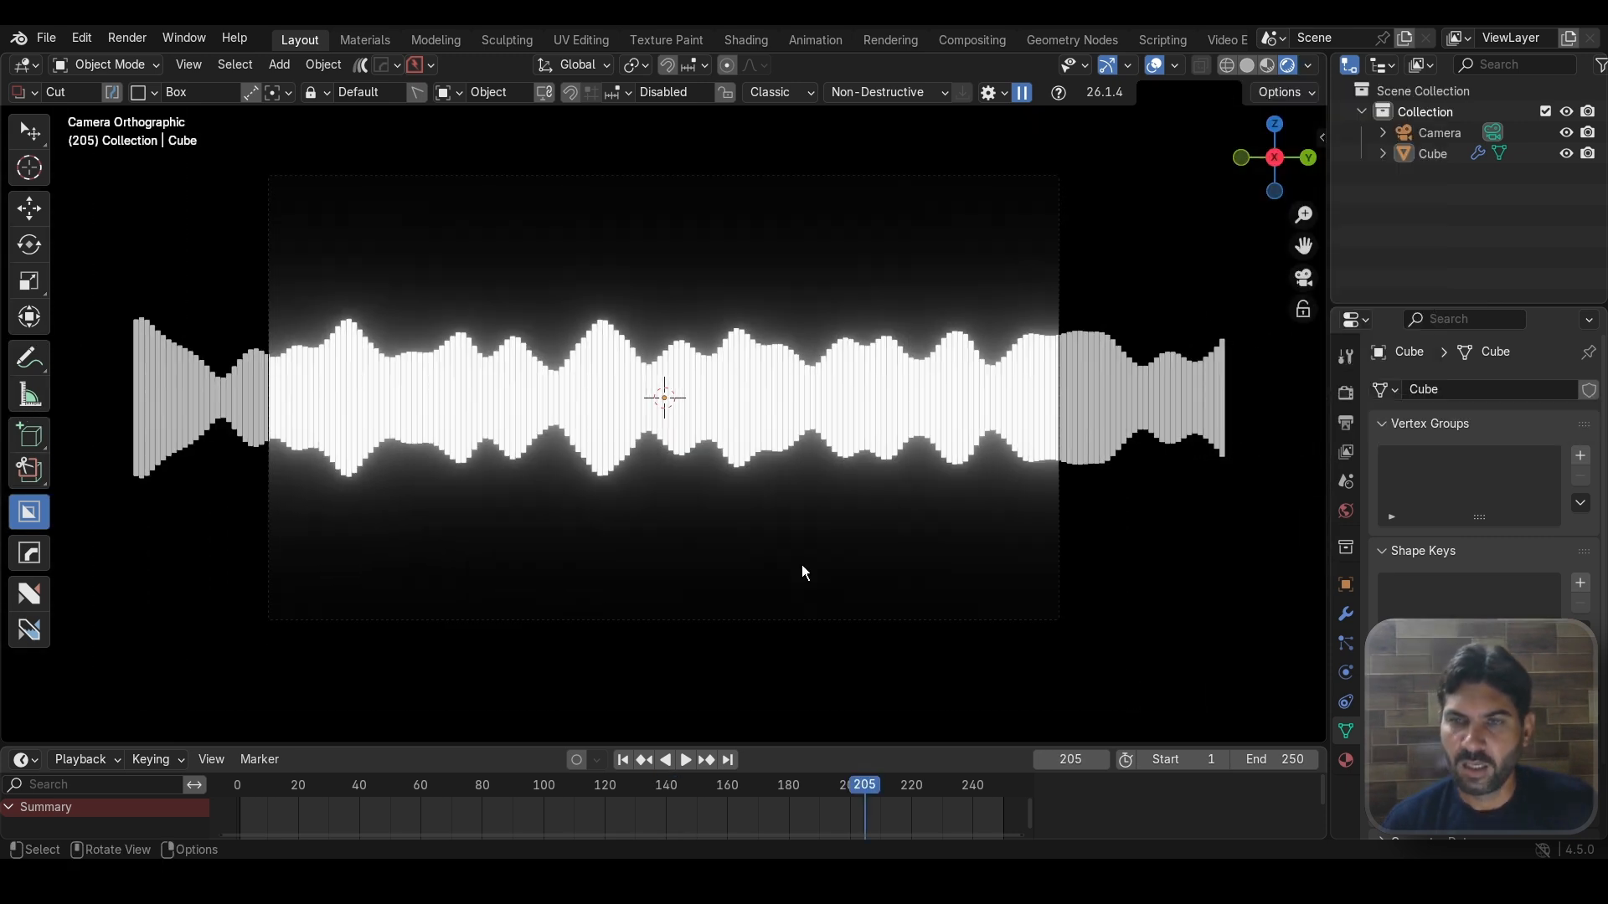
key(space)
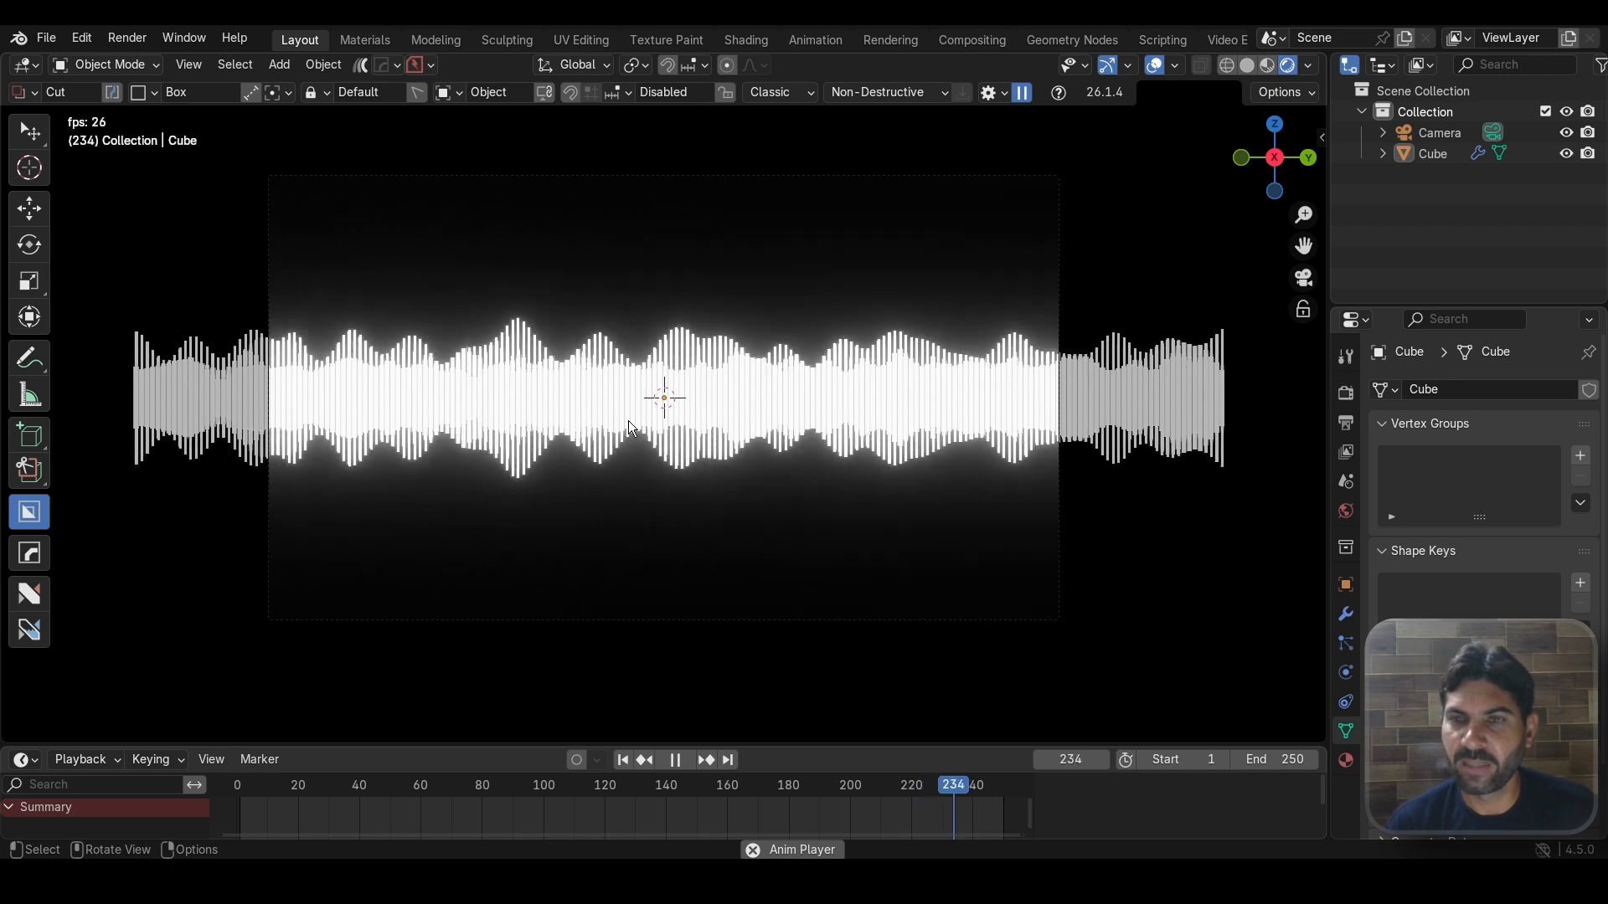